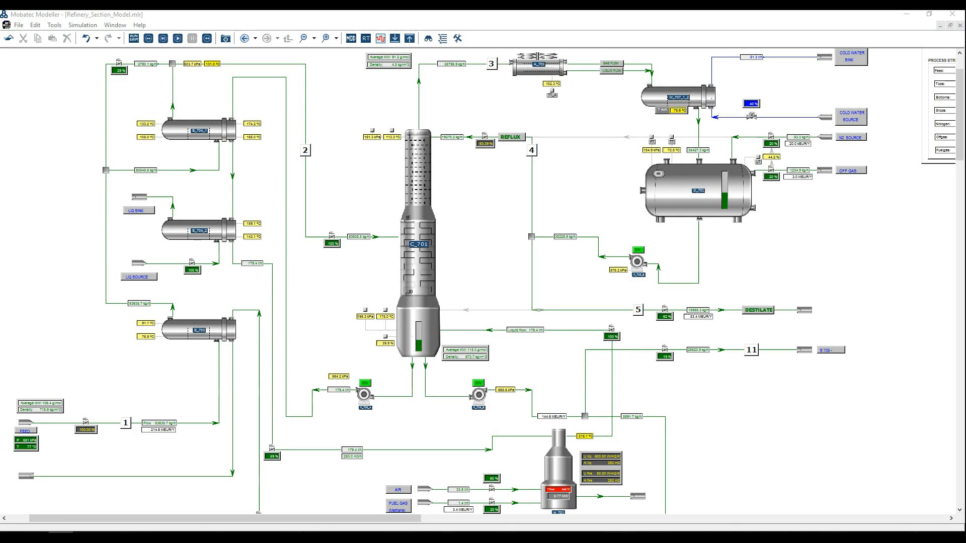
Return to the modelling environment, then open column C_701 and display the equations of Middle_Section.
click(350, 38)
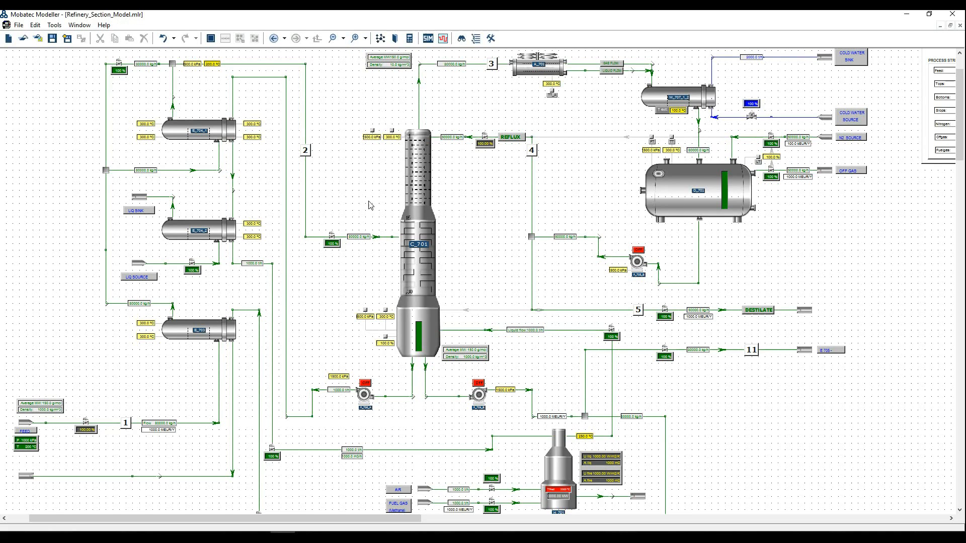
double_click(424, 271)
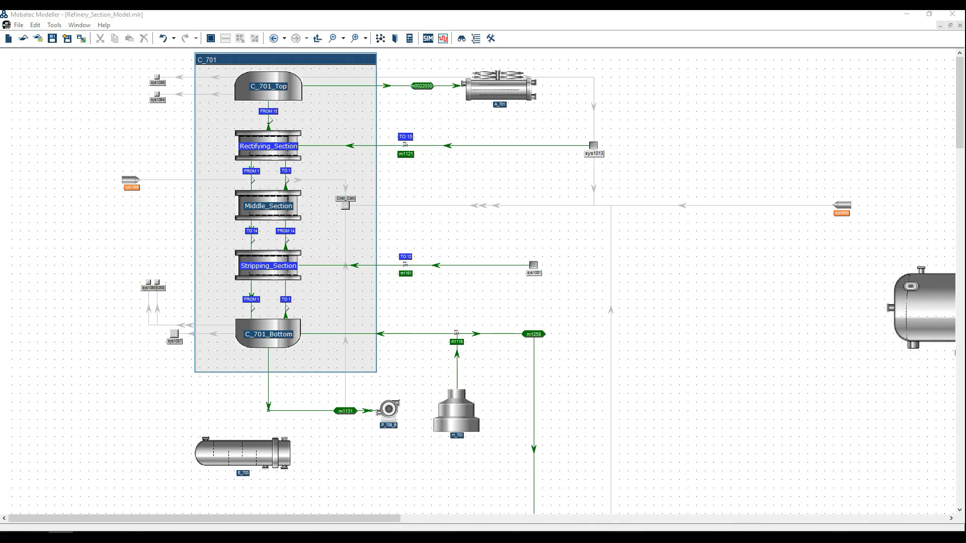
click(262, 219)
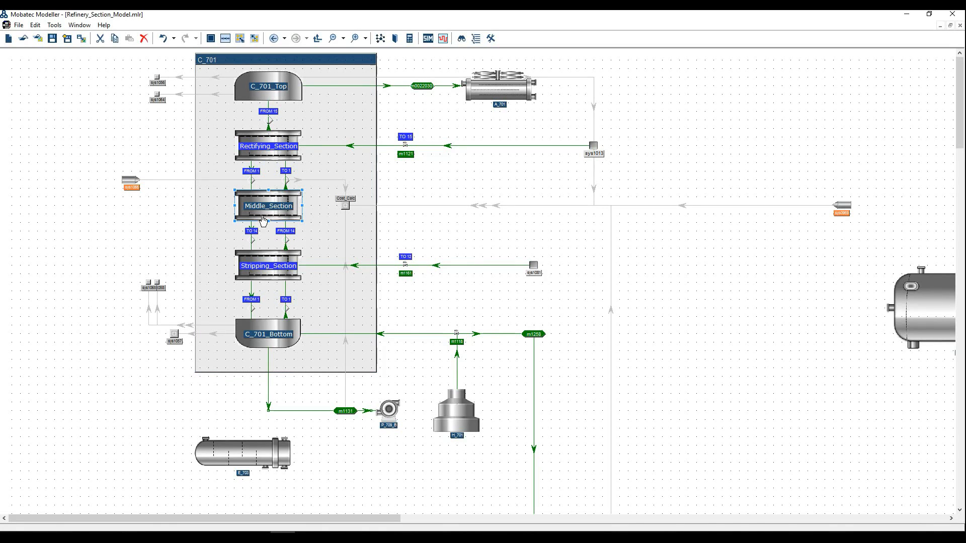
click(490, 39)
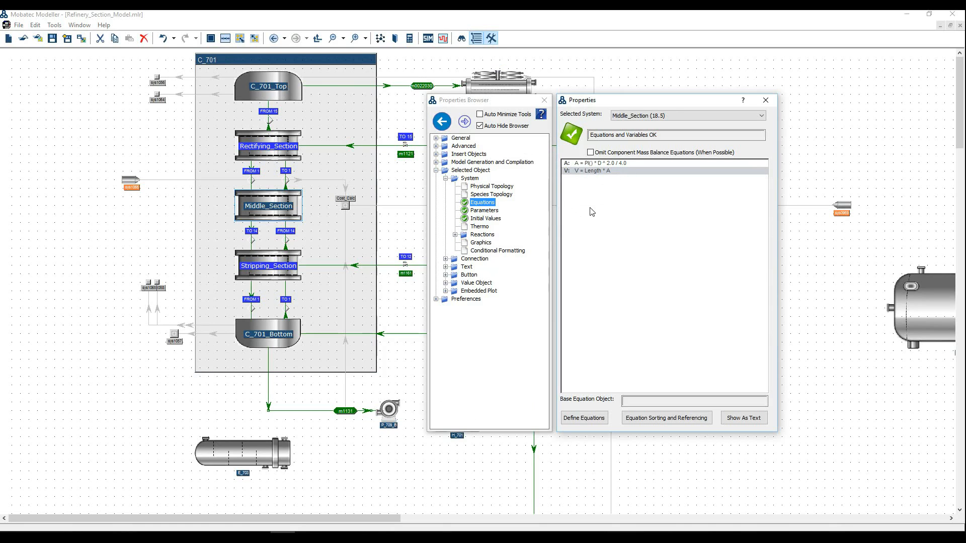
Go inside Middle_Section and examine the equations of its gas and liquid systems.
click(60, 538)
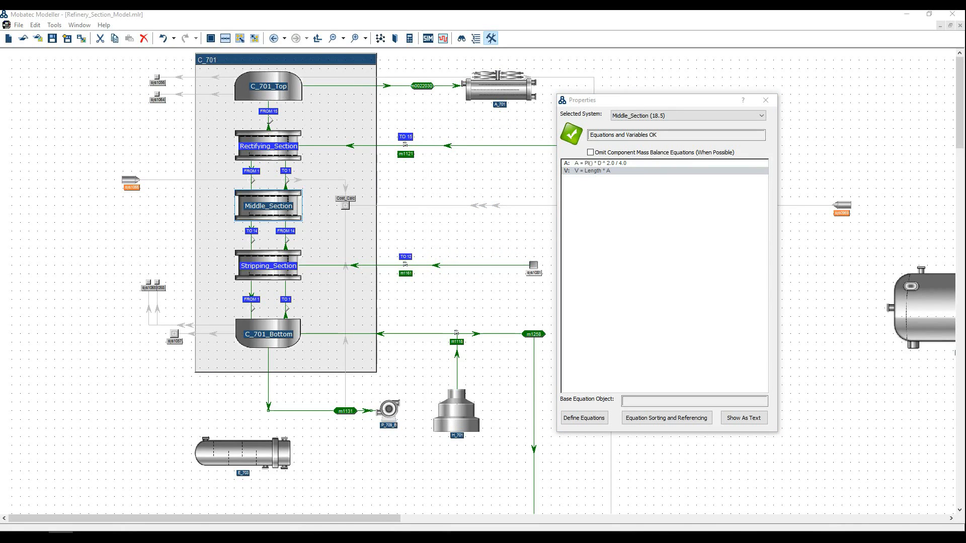
double_click(249, 211)
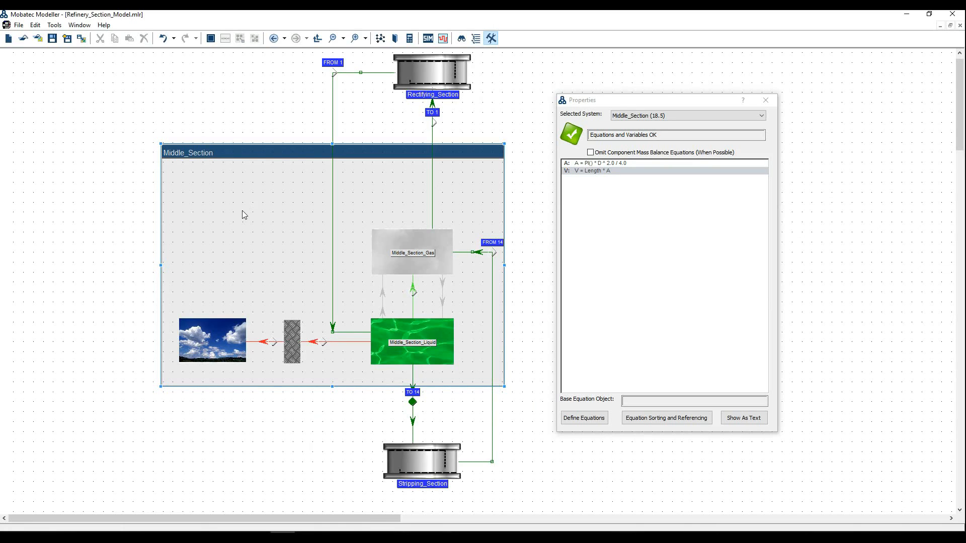
click(426, 259)
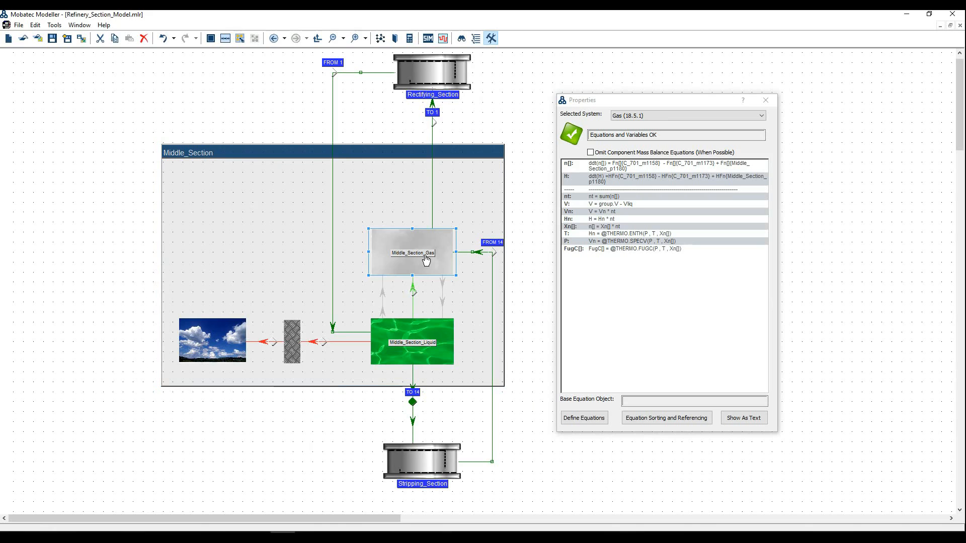
mouse_move(605, 274)
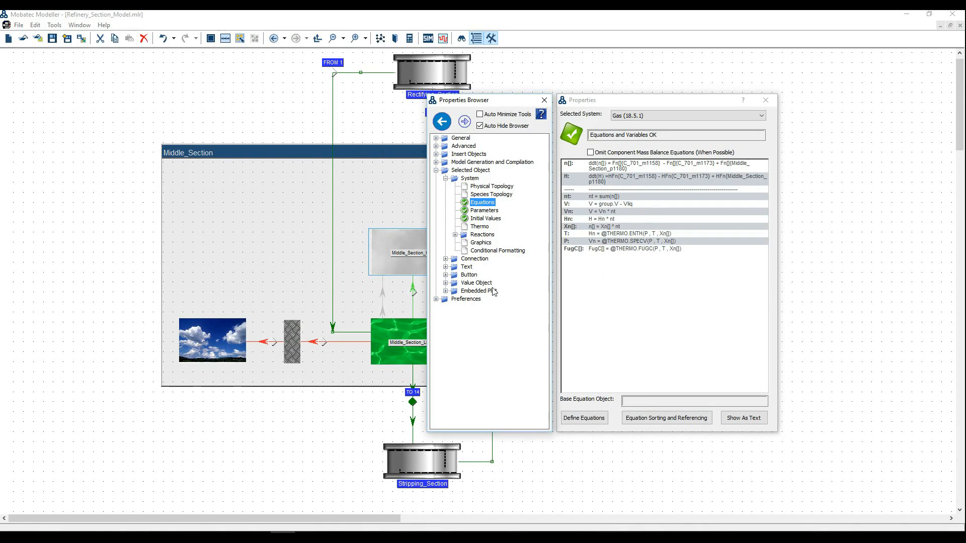
click(411, 336)
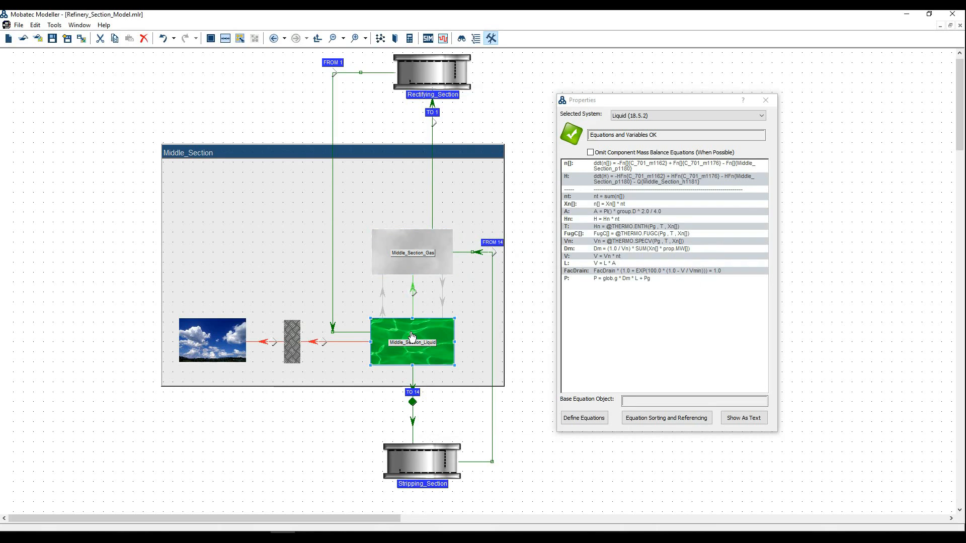
mouse_move(616, 280)
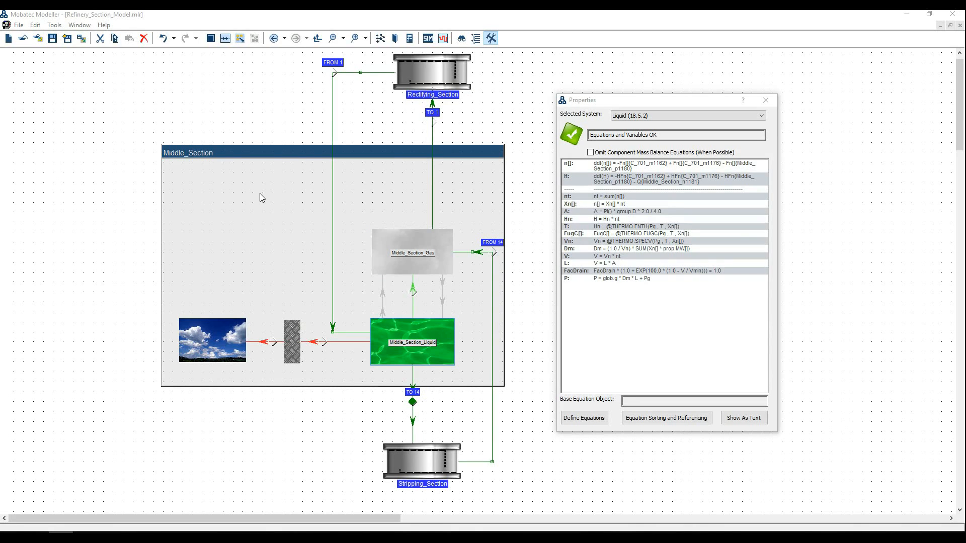
Examine the equations of Middle_Section's wall, atmosphere and liquid systems and of the liquid-to-wall and wall-to-atmosphere heat connections.
click(299, 336)
mouse_move(642, 231)
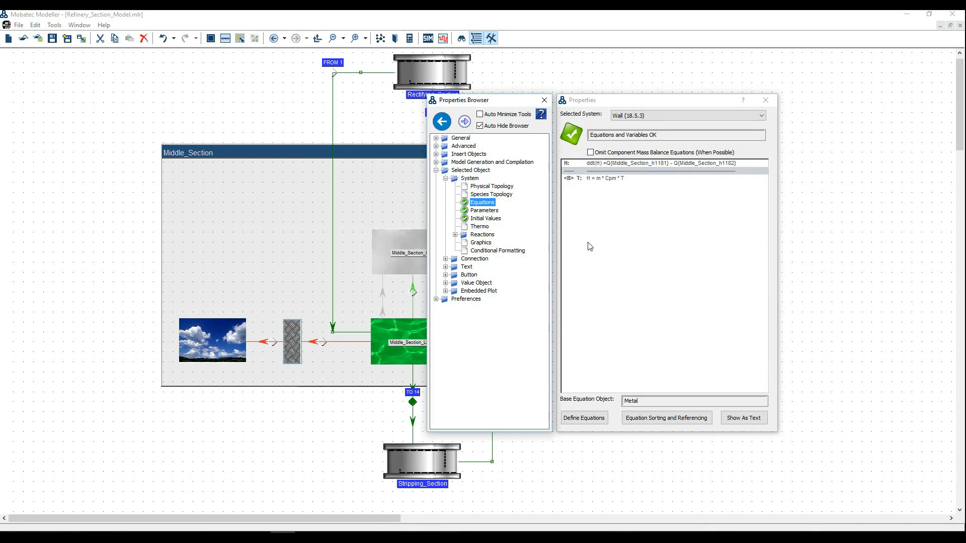
click(325, 343)
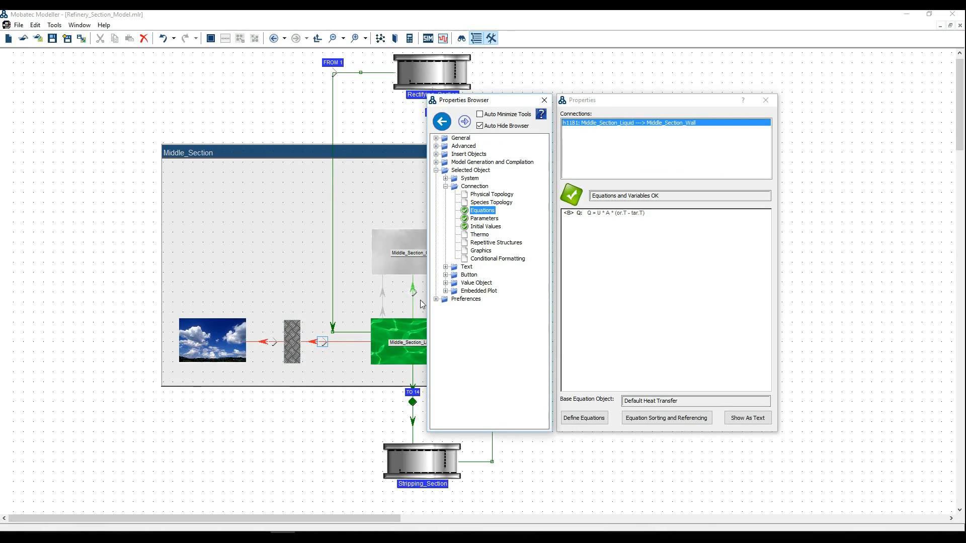
click(278, 344)
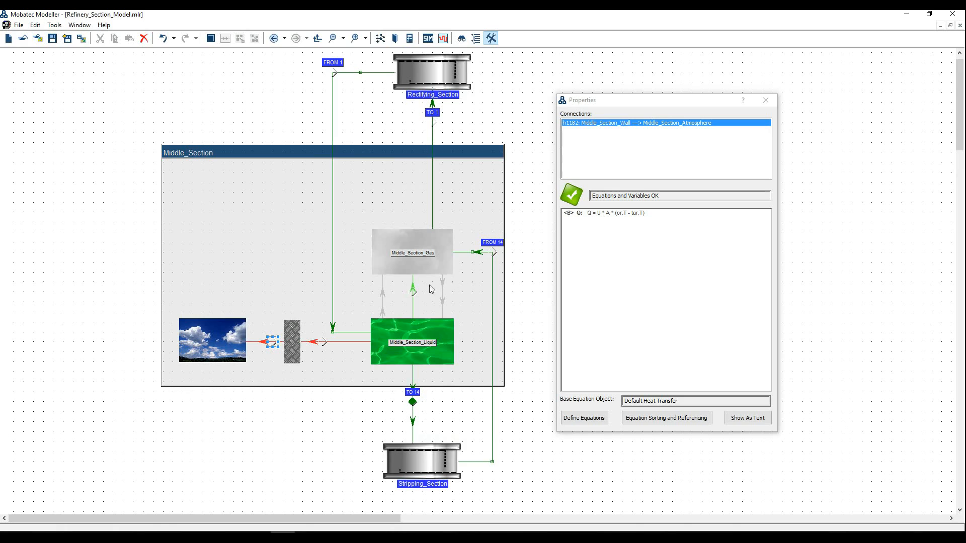
click(228, 351)
mouse_move(592, 242)
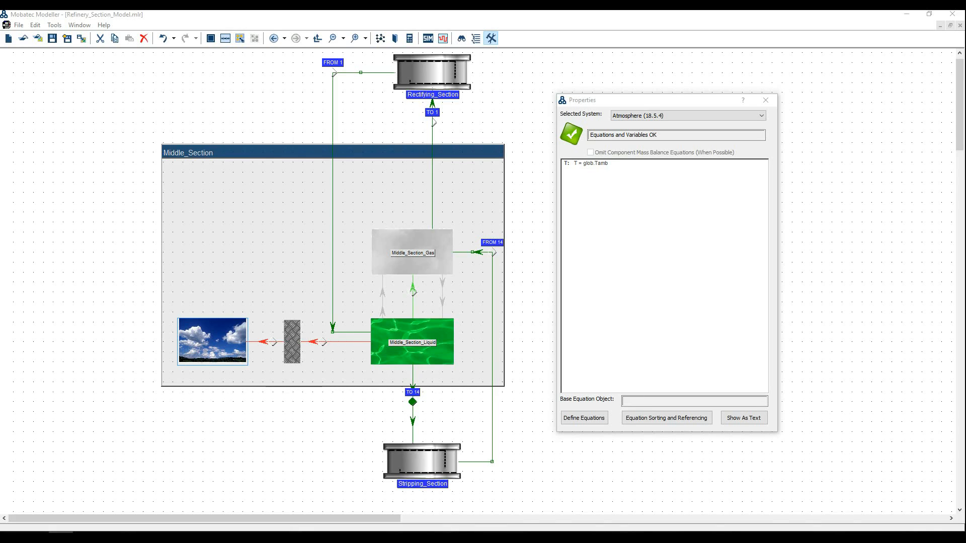
click(408, 348)
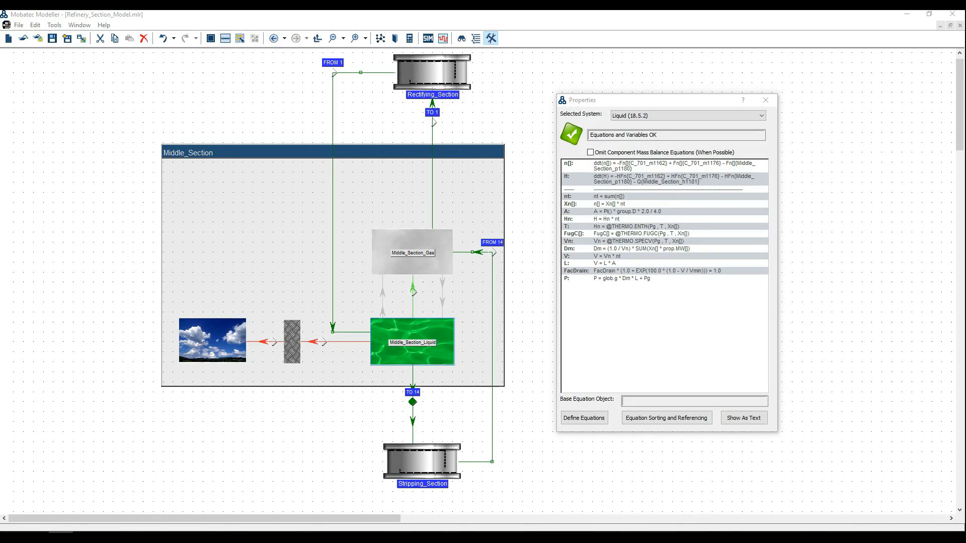
Switch to the exercise PDF in Adobe Acrobat Reader and read the system and connection examples through section 1.7 Things to do.
click(283, 533)
click(282, 534)
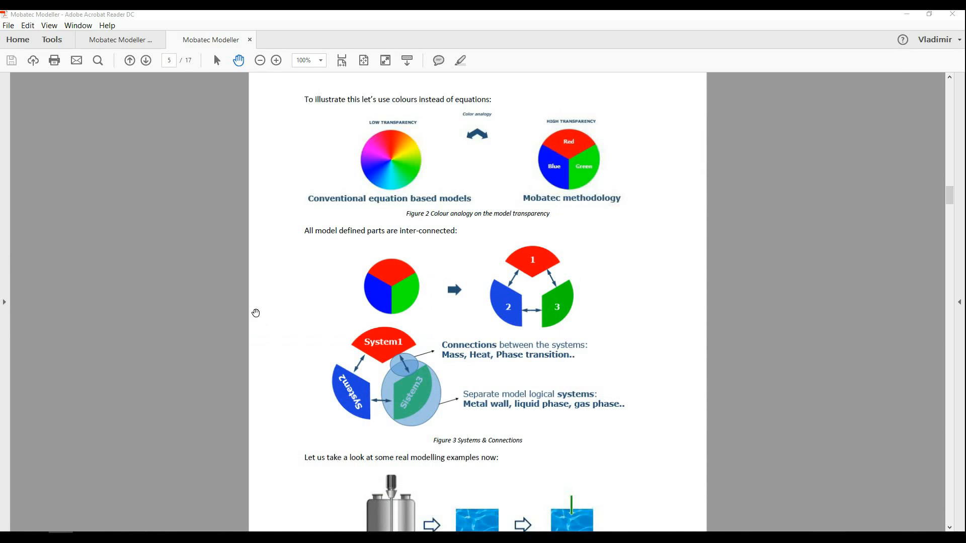
scroll(263, 309, down, 10)
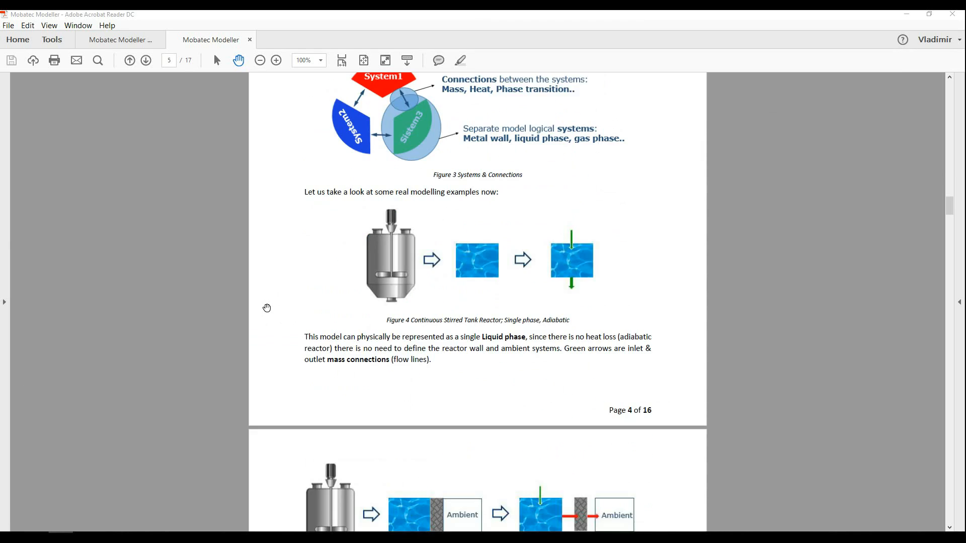
scroll(267, 308, down, 15)
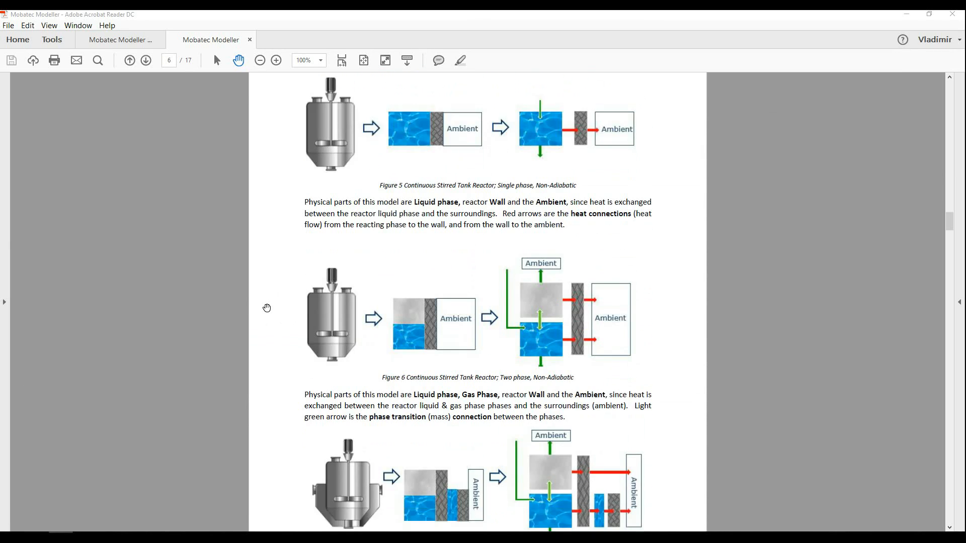
scroll(266, 308, down, 19)
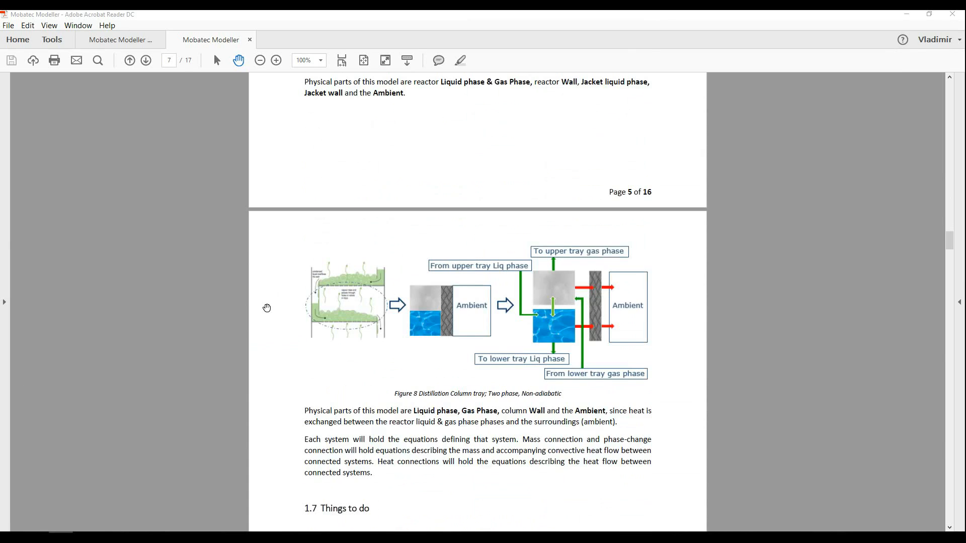
scroll(267, 308, down, 10)
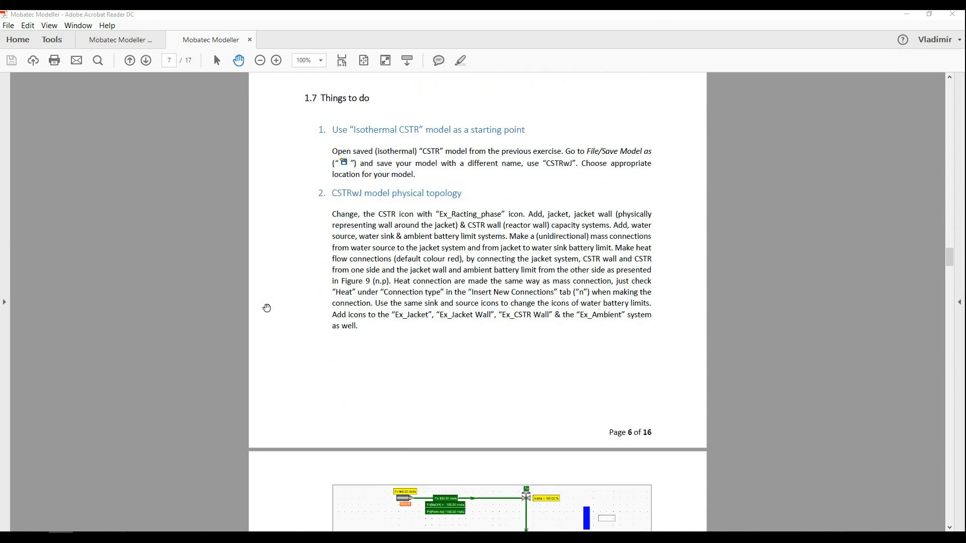
scroll(267, 308, down, 1)
scroll(266, 307, up, 1)
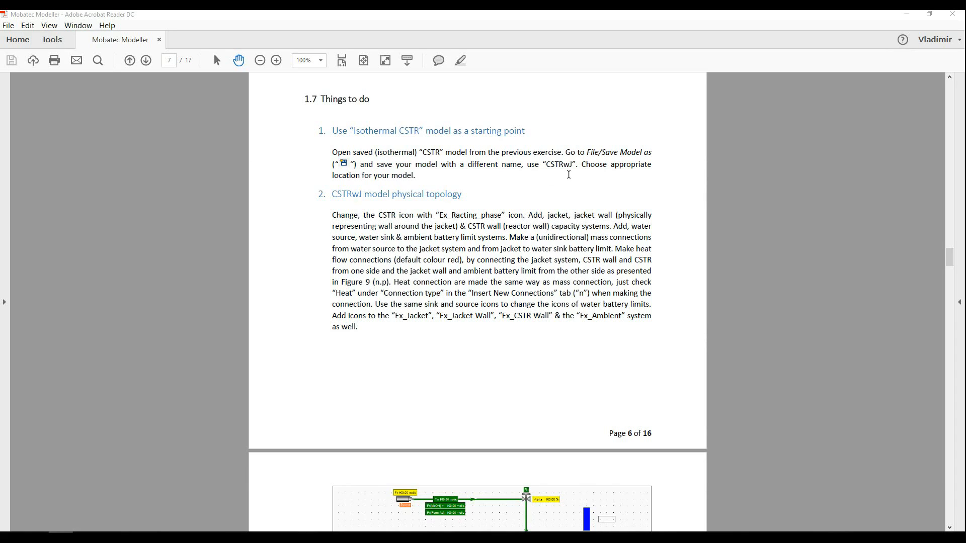
Switch to the CSTR model in Mobatec Modeller and save it on the Desktop as CSTRwJ.
click(283, 532)
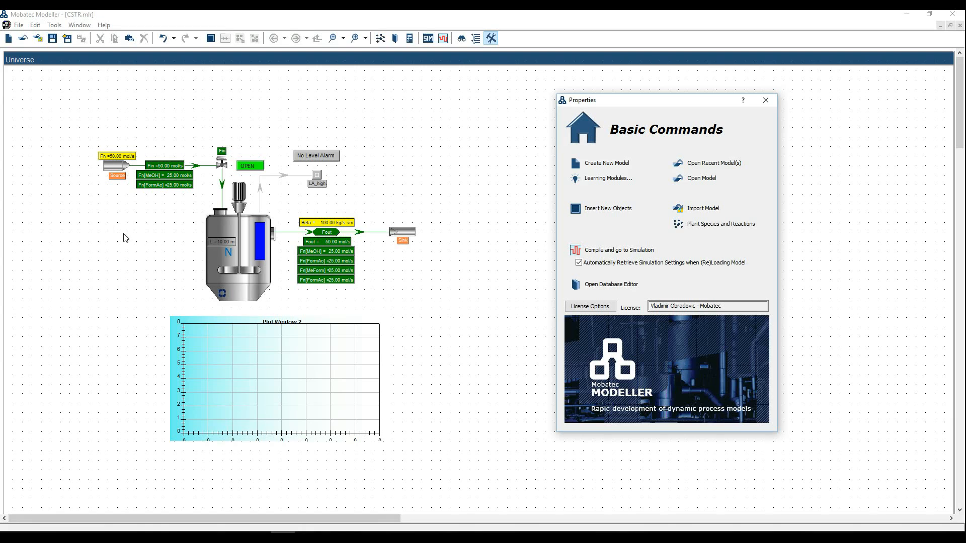
click(68, 40)
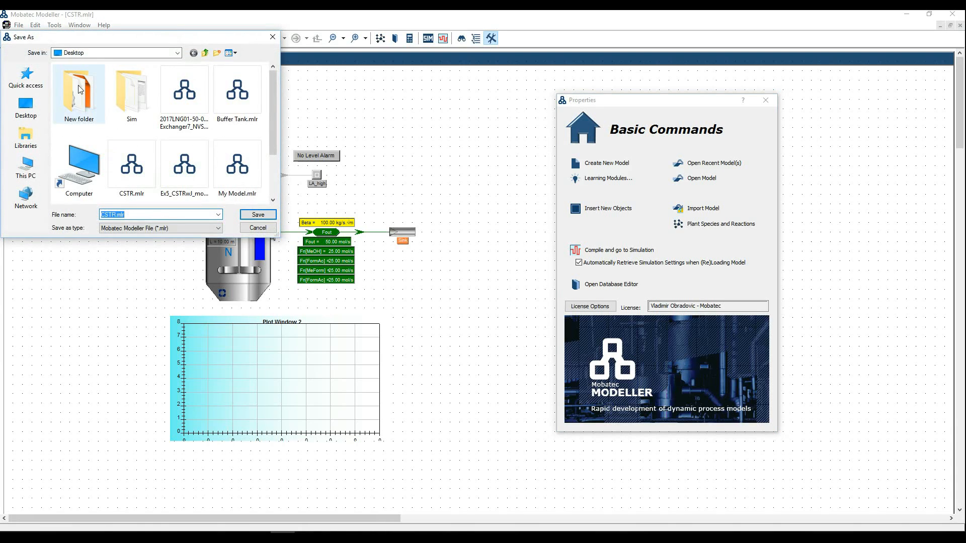
text(CSTRwJ)
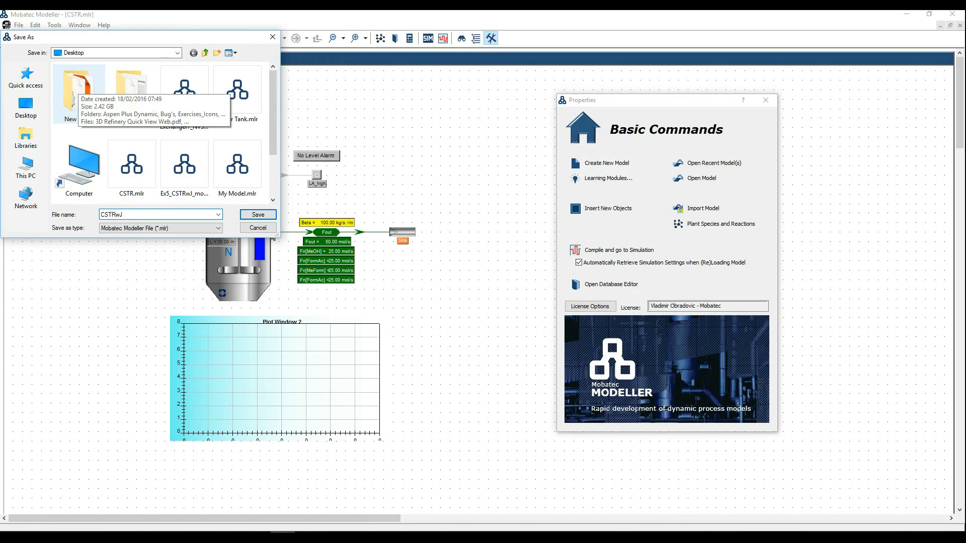
click(258, 215)
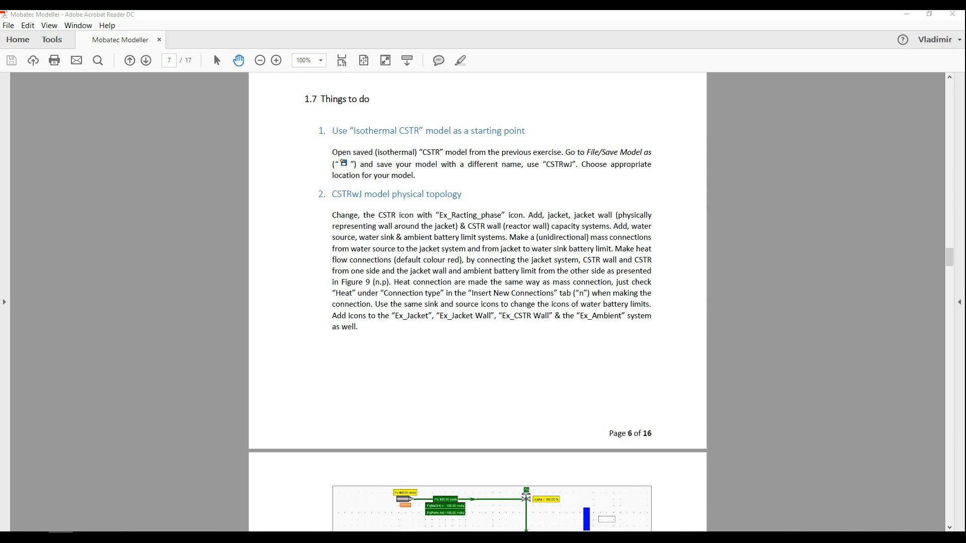
Back in Mobatec Modeller, remove the CSTR system's icon and shrink its block to about 29 wide by 24 high.
click(283, 538)
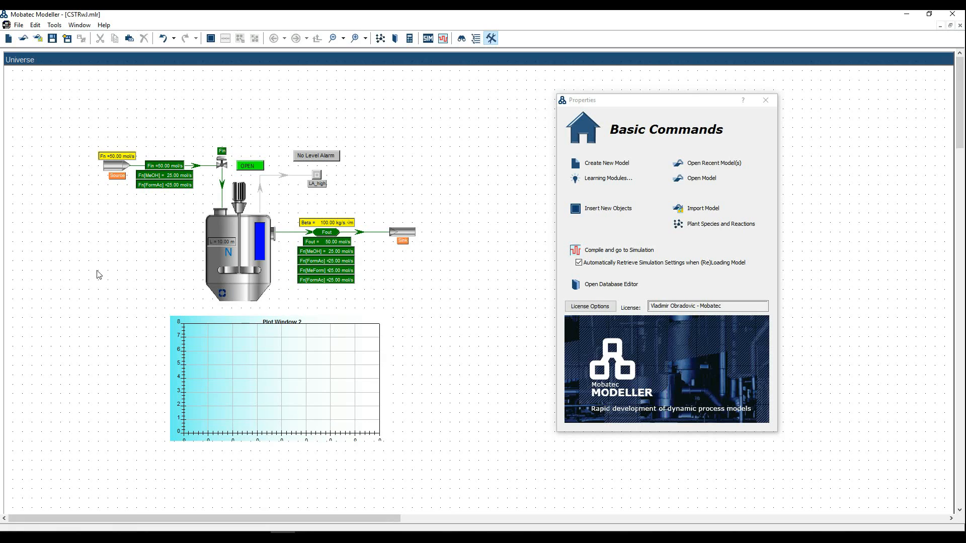
click(248, 301)
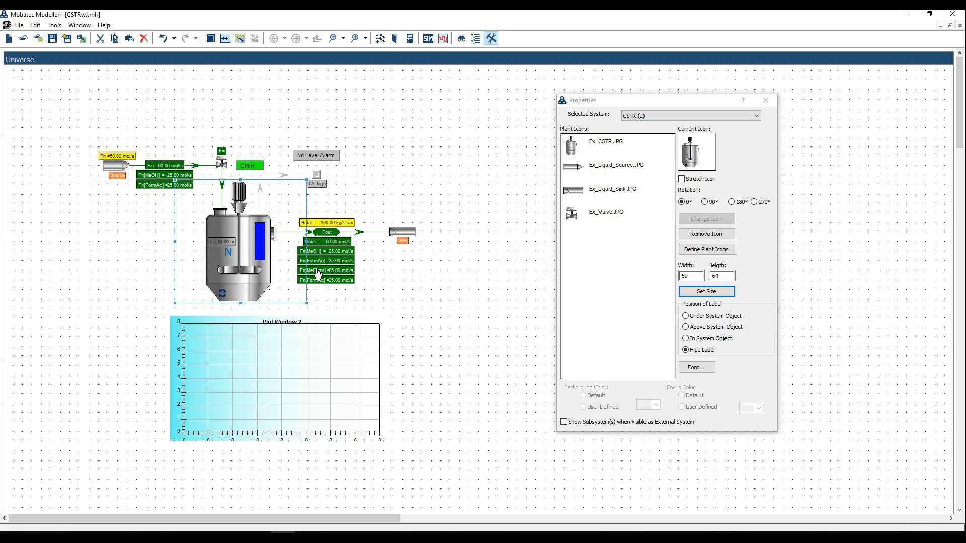
mouse_move(595, 252)
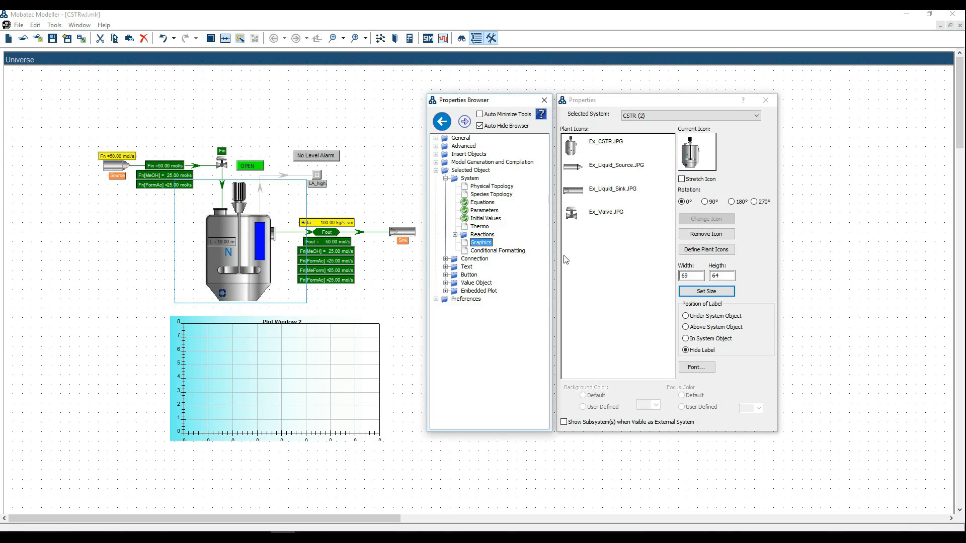
click(706, 235)
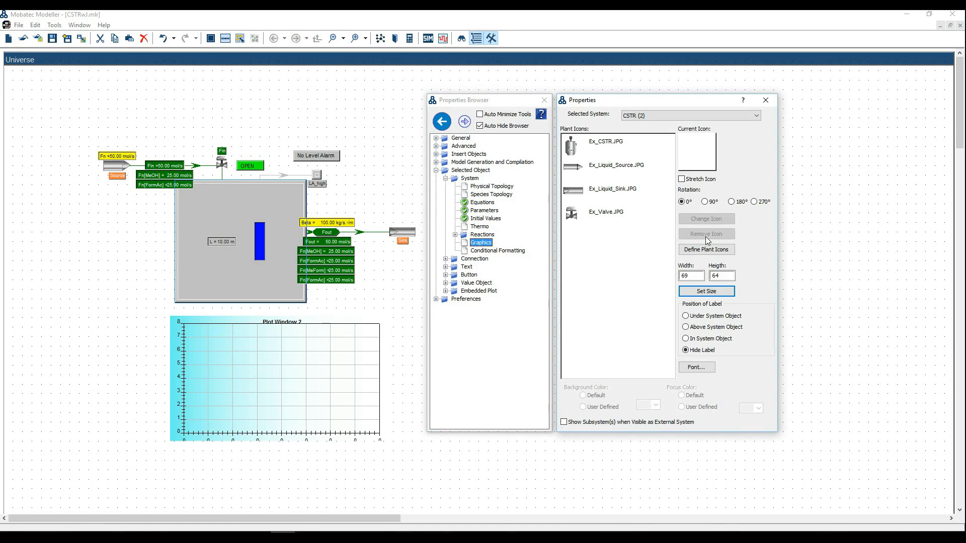
click(302, 194)
drag(302, 194, 272, 221)
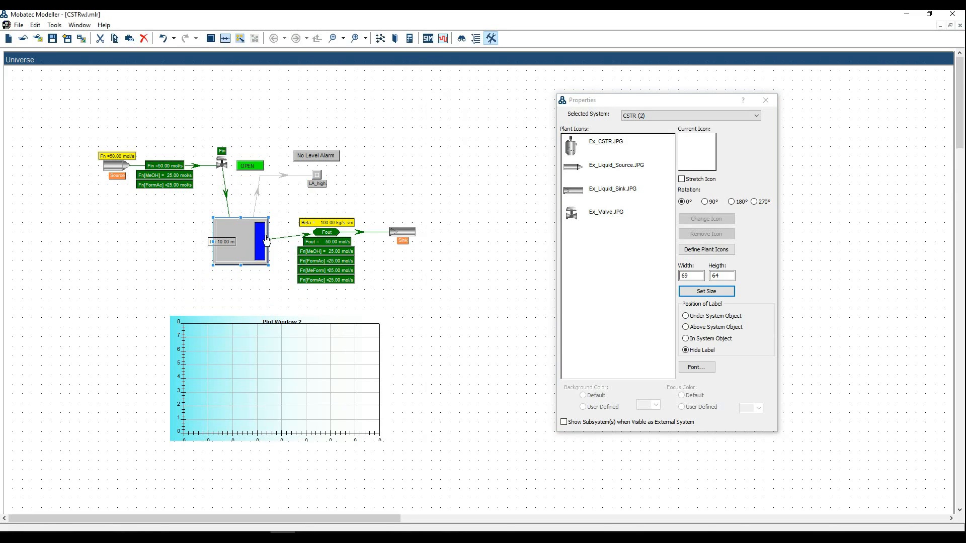
Move the blue level bar and the L value display off the CSTR block into the empty area beside the No Level Alarm label.
drag(264, 240, 455, 164)
key(ctrl+z)
click(229, 251)
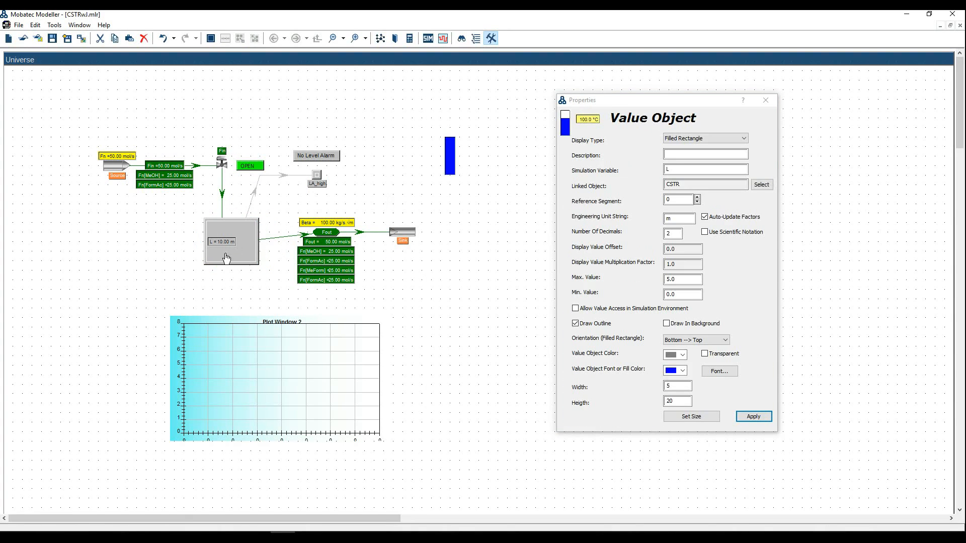
drag(229, 251, 418, 167)
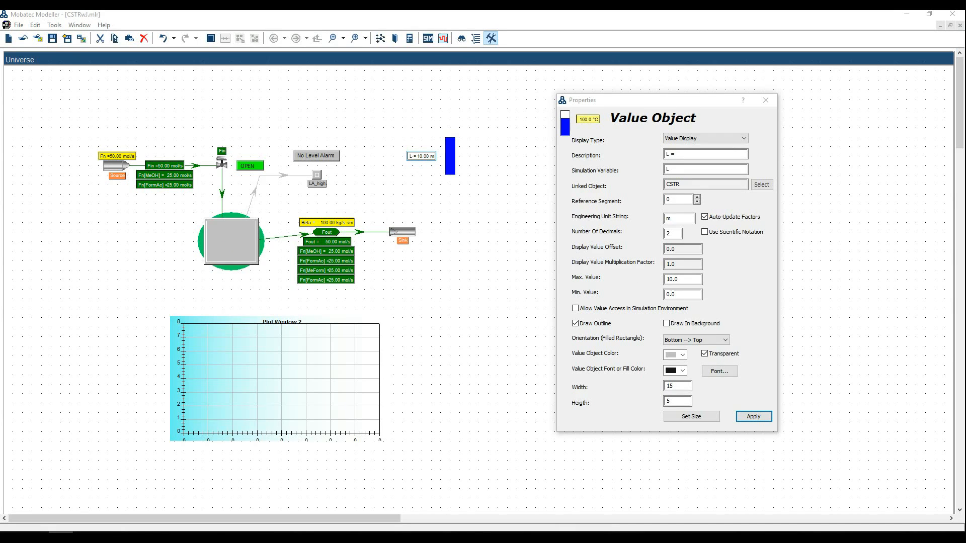
Add Ex_Reacting_Phase.JPG from the Exercises_Icons folder to the plant icons and assign it to the CSTR system.
click(234, 254)
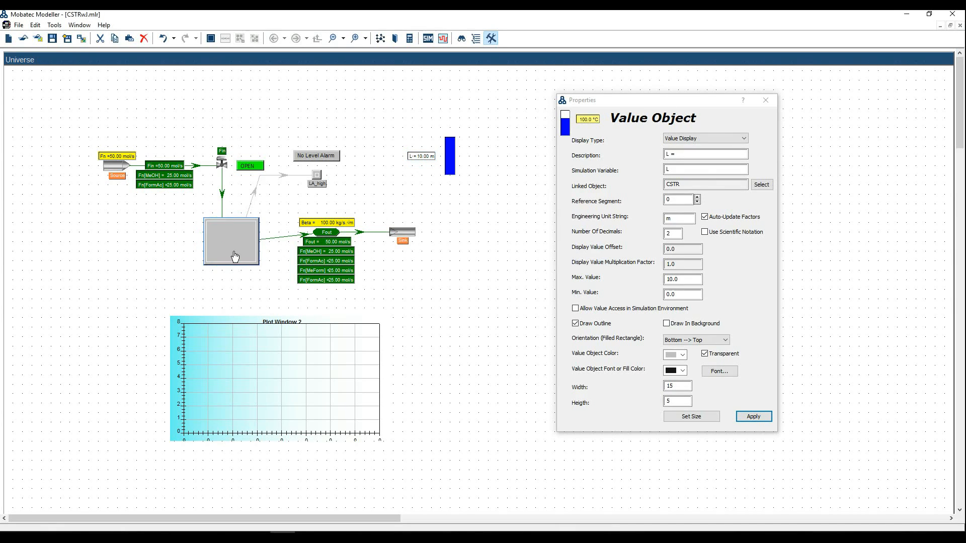
mouse_move(642, 265)
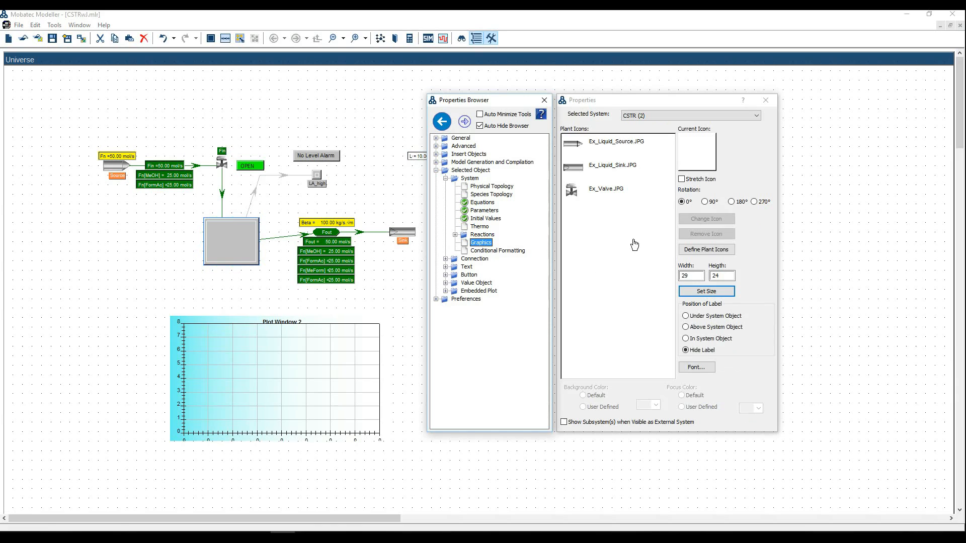
click(701, 253)
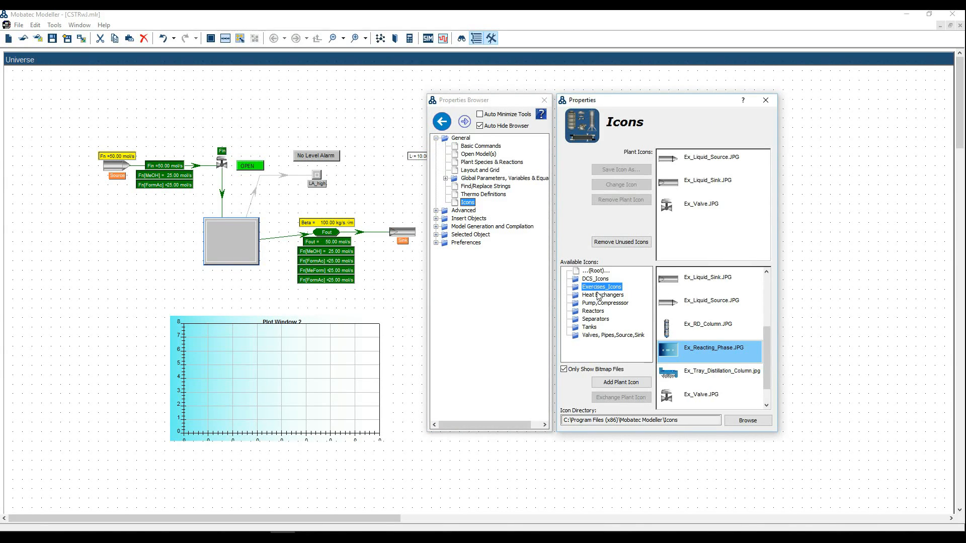
click(698, 332)
click(706, 352)
click(629, 383)
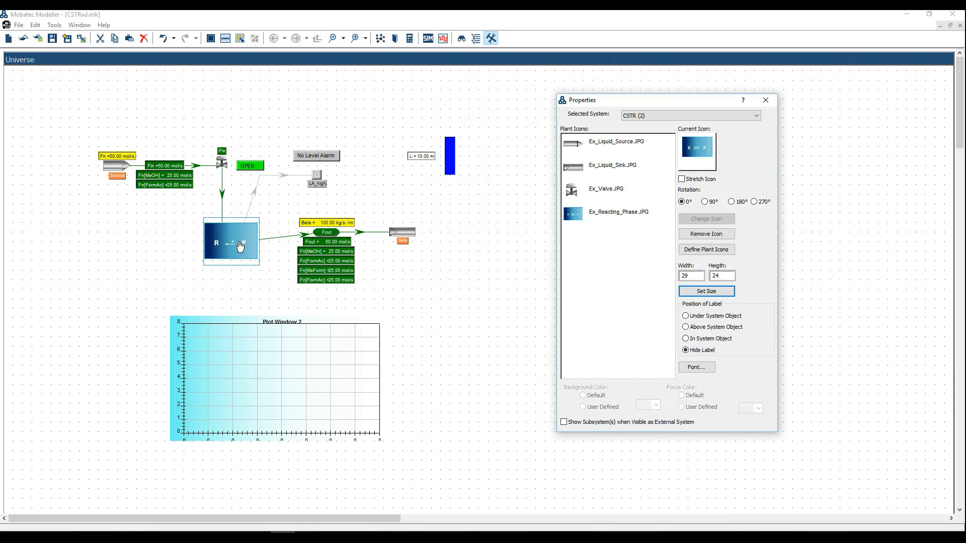
Switch to the exercise PDF in Adobe Acrobat Reader and examine the Figure 9 topology of the CSTR with jacket.
click(61, 537)
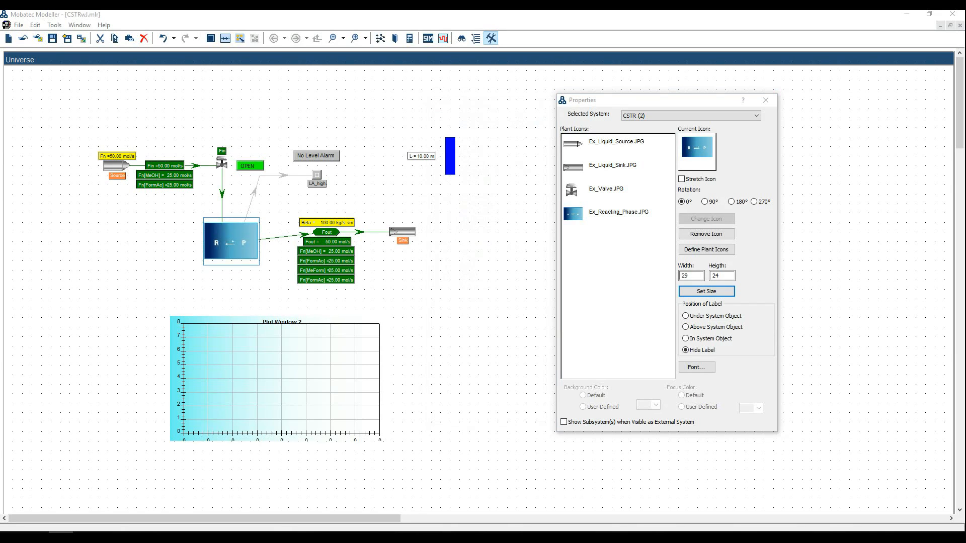
click(356, 537)
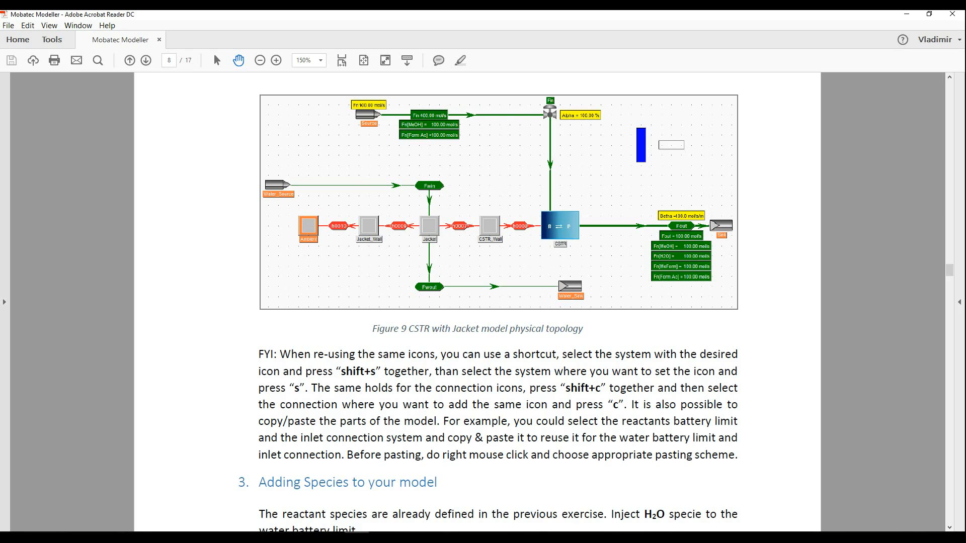
click(288, 537)
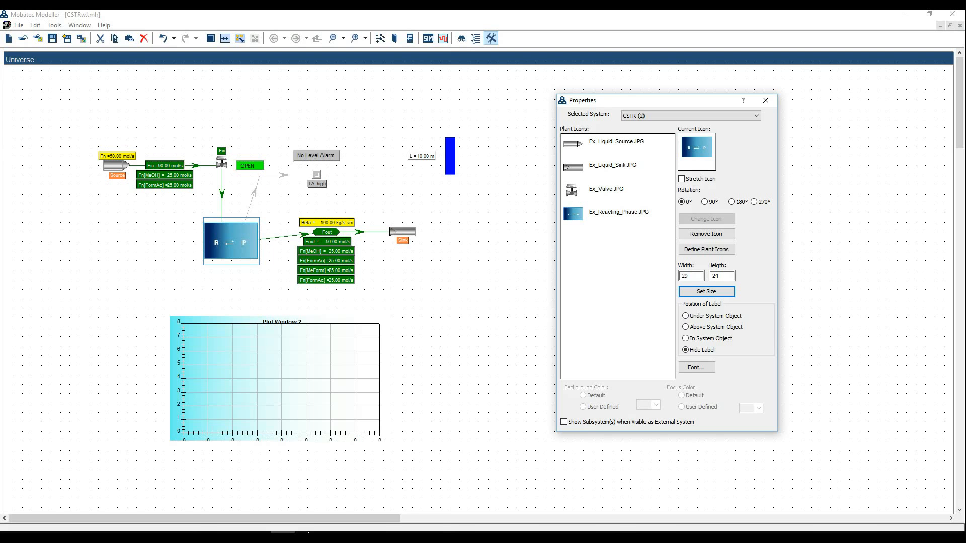
In Mobatec Modeller, insert three Capacity systems with a Moles component balance in a row to the left of the CSTR.
mouse_move(584, 189)
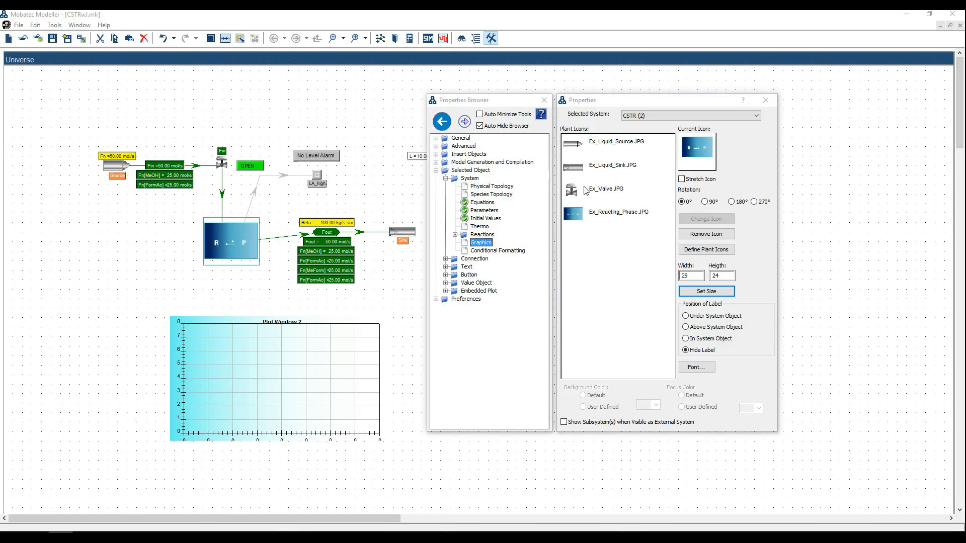
click(436, 155)
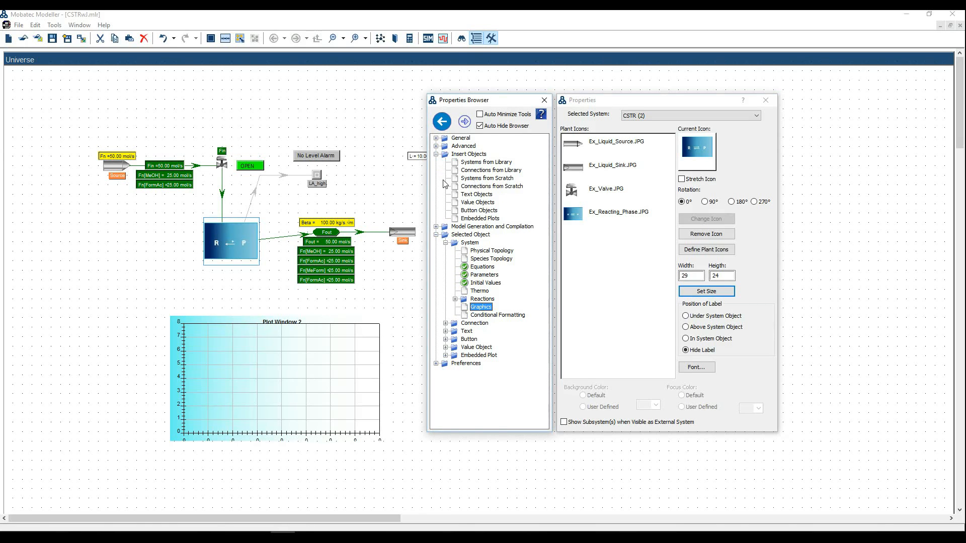
click(370, 194)
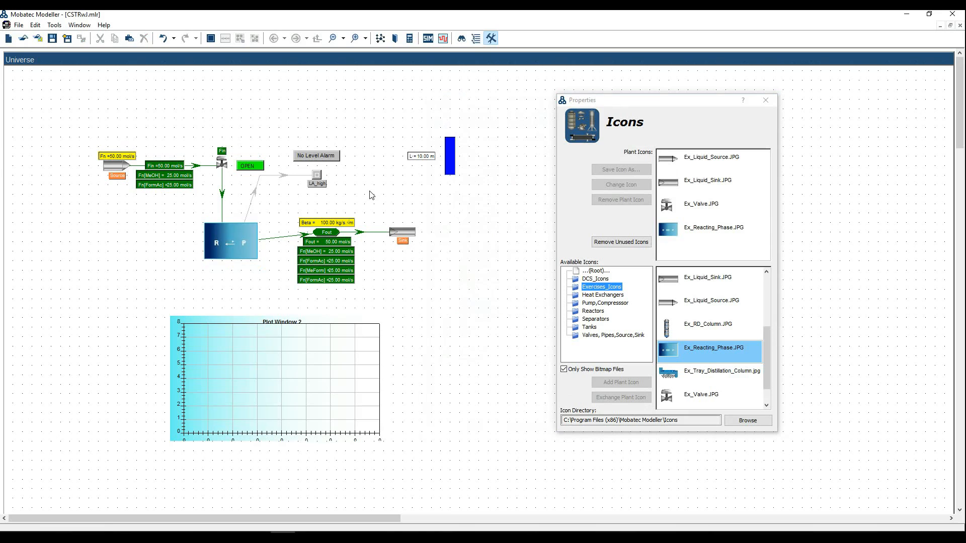
key(Insert)
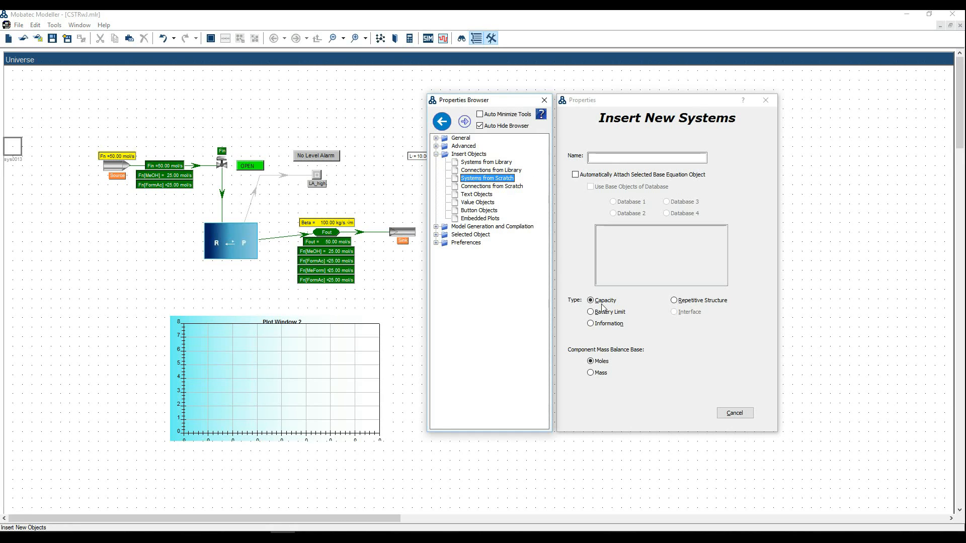
click(181, 252)
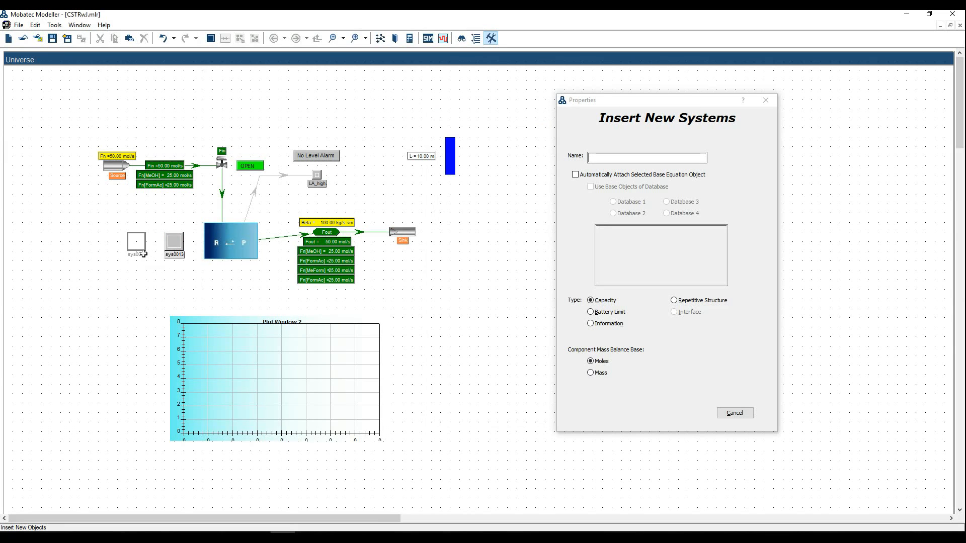
click(140, 251)
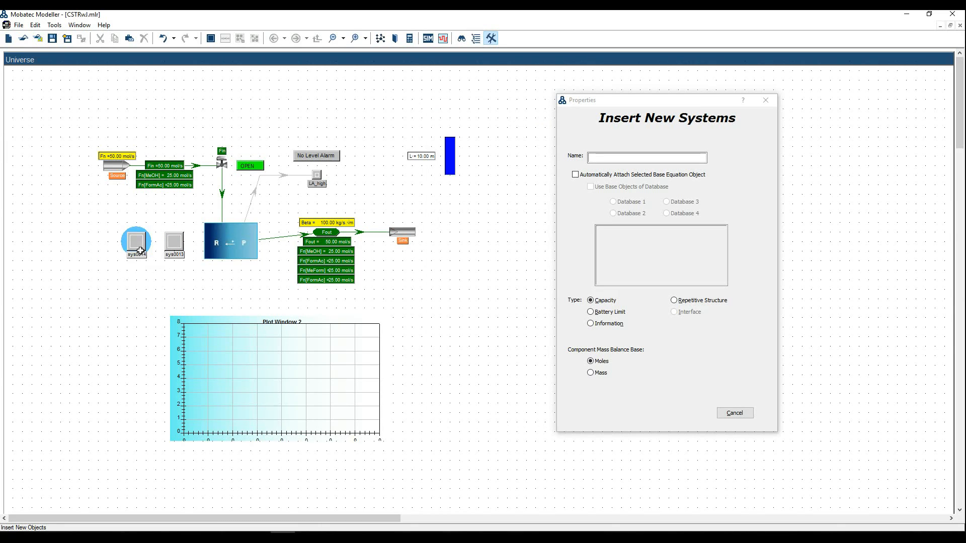
click(102, 251)
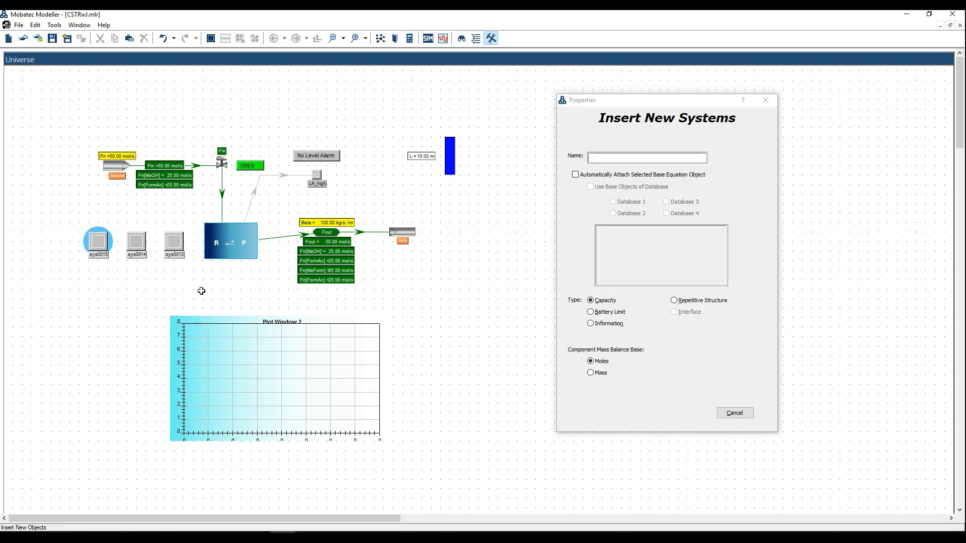
Insert one Battery Limit system at the outer end of the row of new capacities.
click(591, 312)
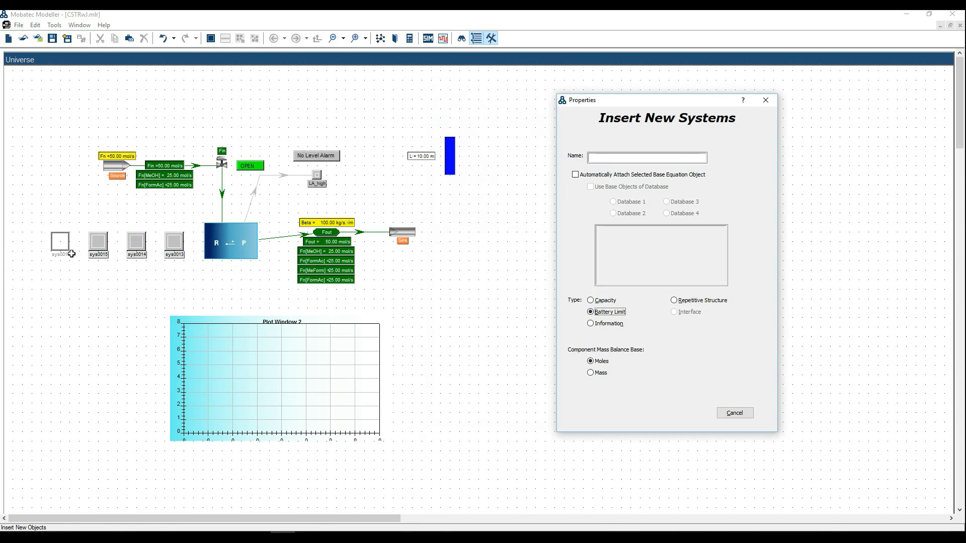
click(66, 254)
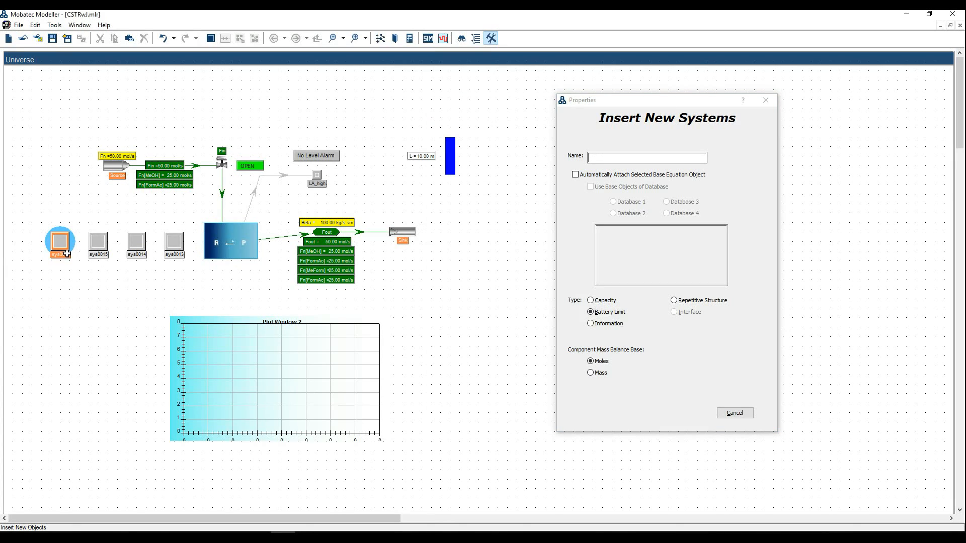
key(Escape)
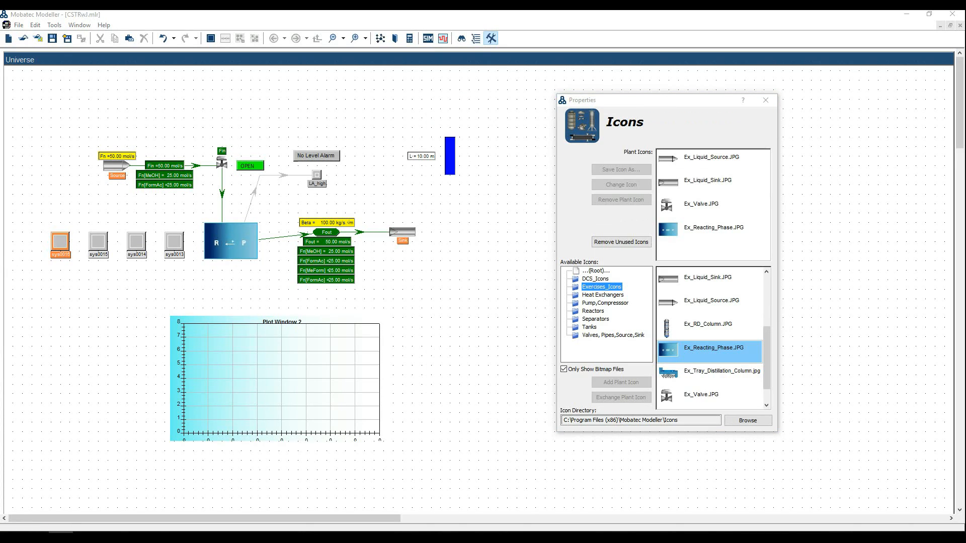
Move the existing flowsheet, its displays and the plot to the right to make room for the jacket systems.
drag(43, 101, 478, 450)
drag(308, 366, 378, 370)
click(173, 316)
Bring the new systems closer to the CSTR and space them out in one horizontal row.
drag(134, 248, 237, 254)
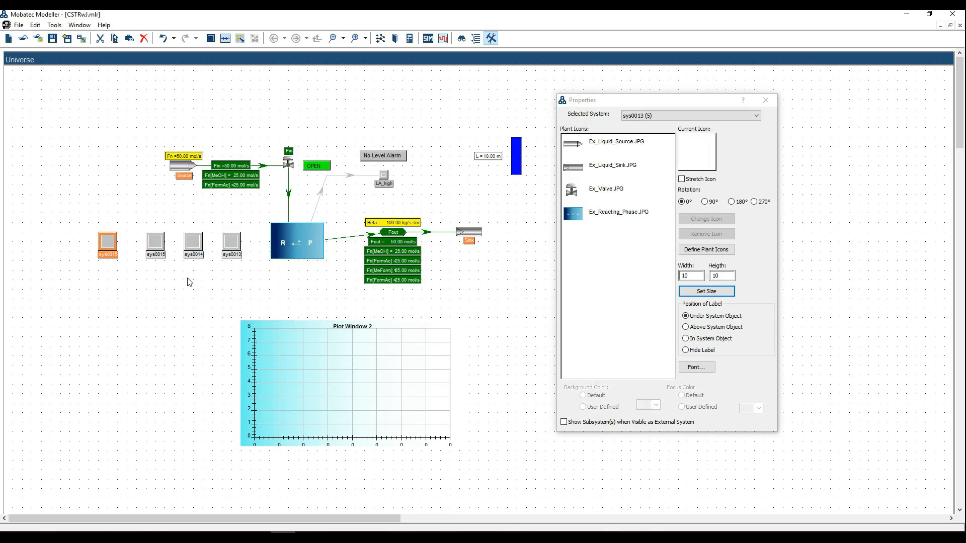
drag(79, 215, 149, 254)
click(162, 281)
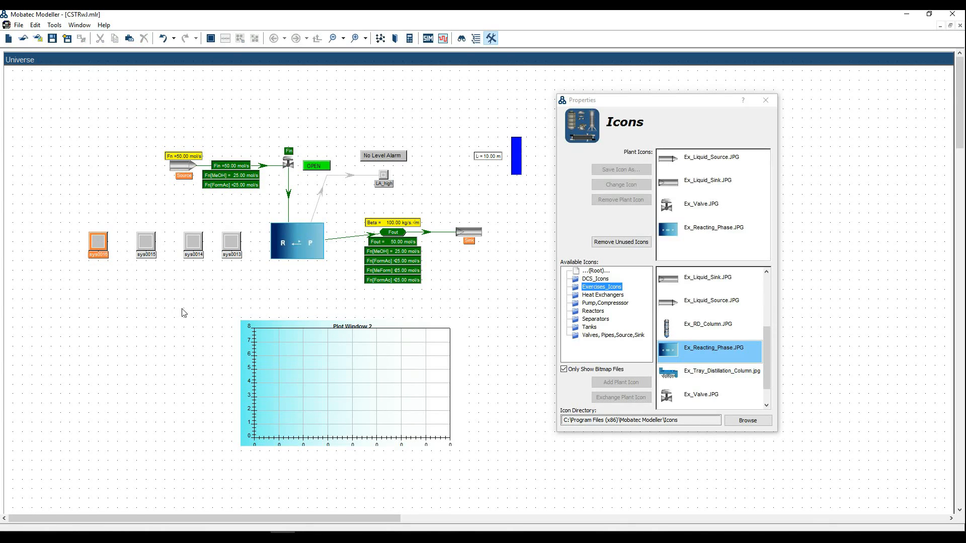
Rename the capacity nearest to the CSTR as CSTR_Wall.
click(61, 536)
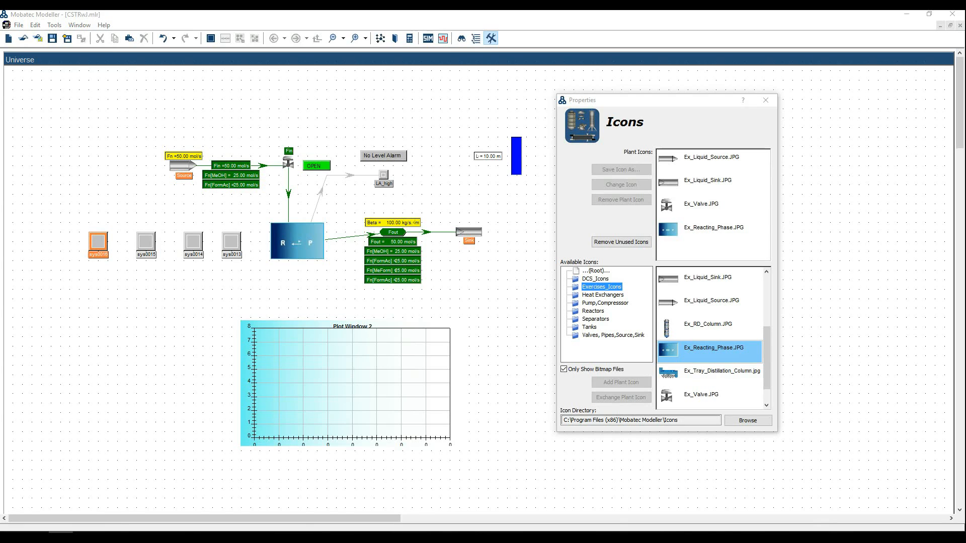
click(239, 249)
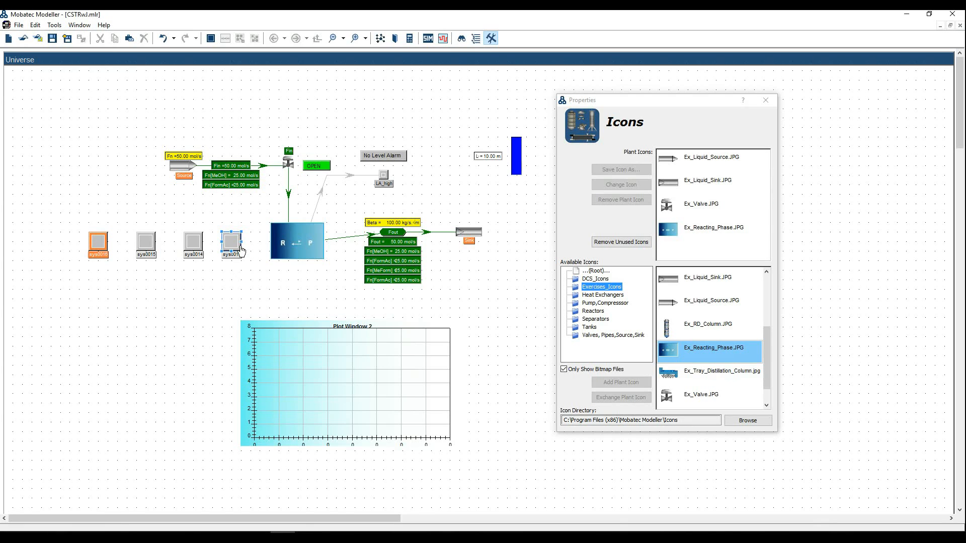
key(F2)
text(C)
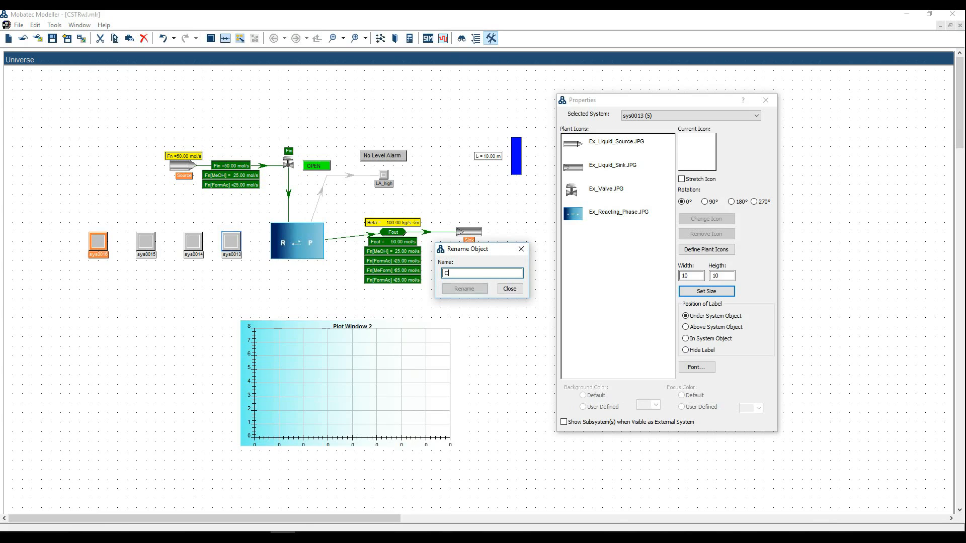
text(STR_Wwall)
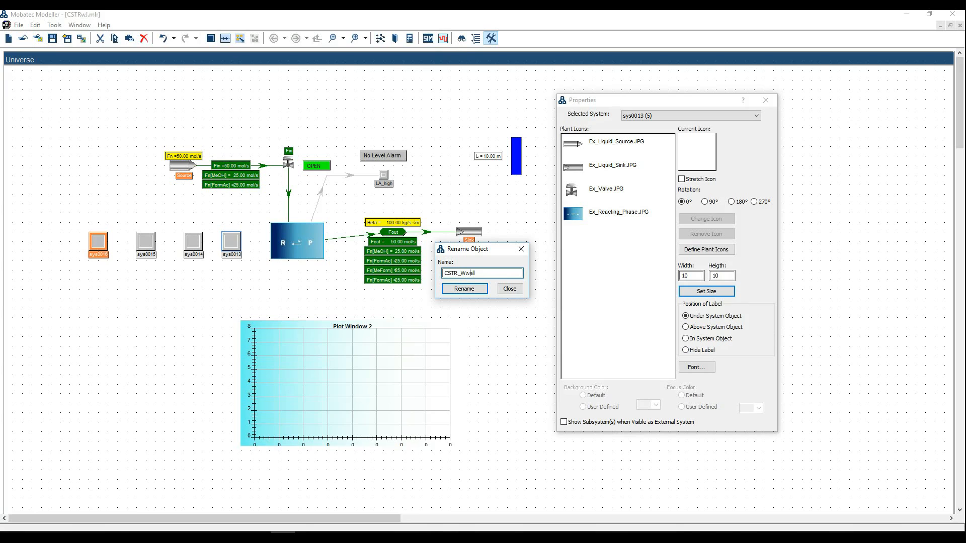
key(Return)
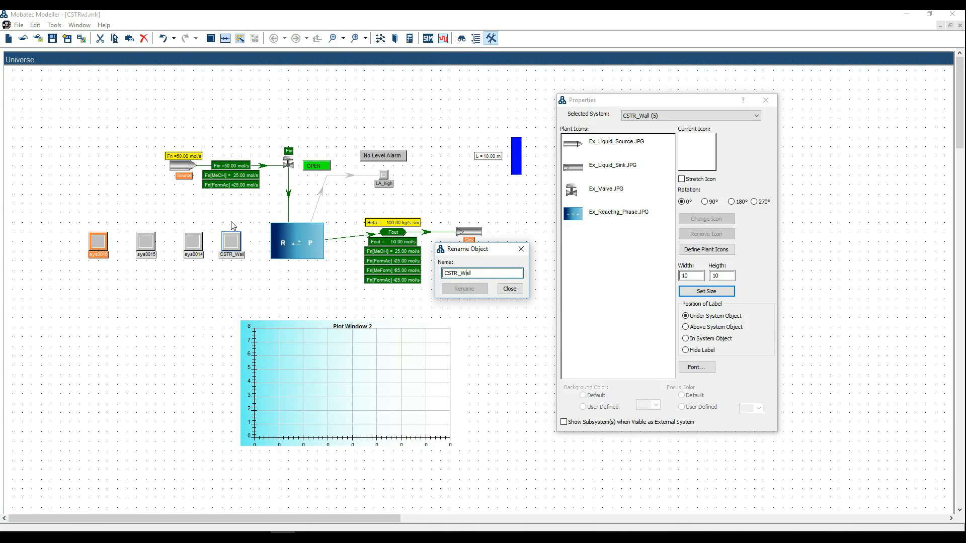
Rename the middle capacity as Jacket and the outermost capacity as Jacket_Wall.
click(199, 242)
click(458, 275)
text(Jacket)
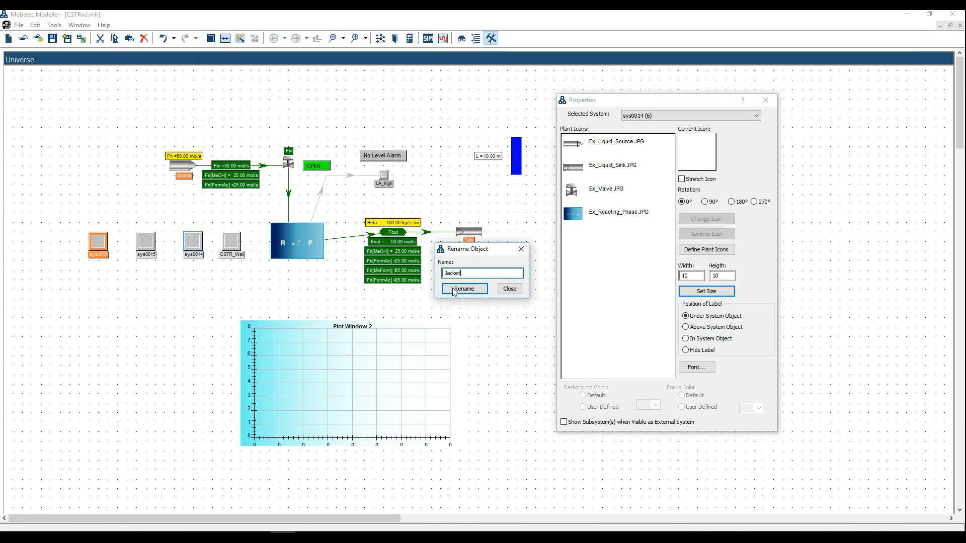
click(456, 289)
click(460, 274)
text(Jacket_Wall)
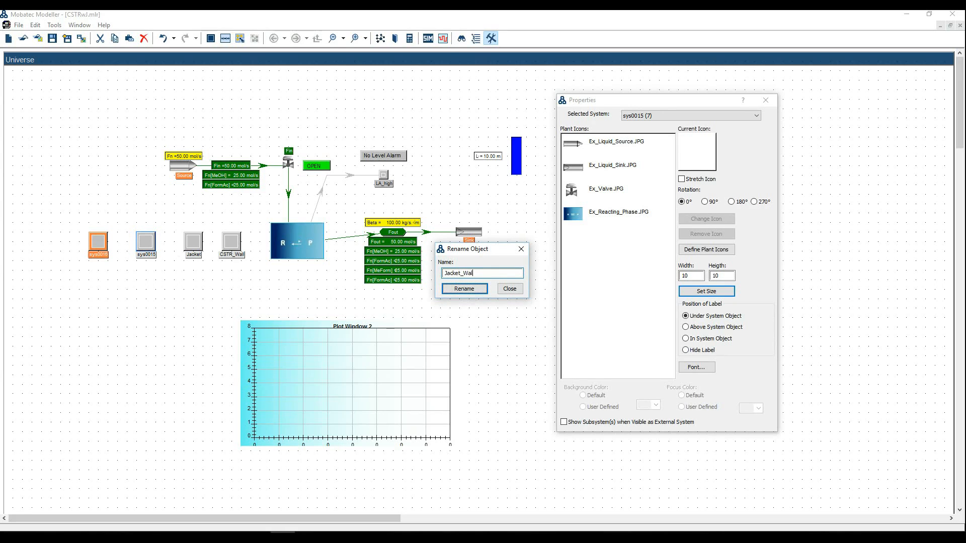
key(Return)
Rename the battery limit beside Jacket_Wall as Ambient.
click(114, 251)
click(453, 273)
text(Ambient)
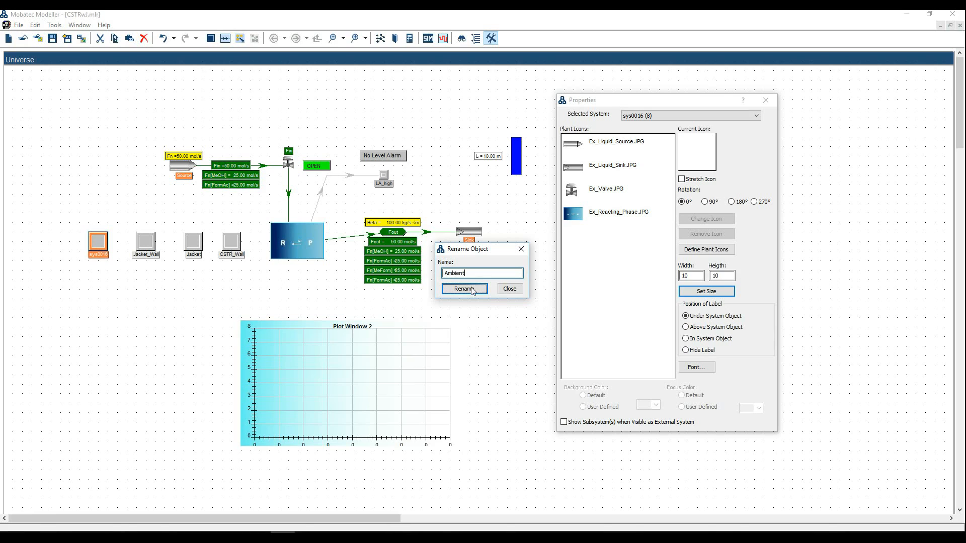
click(472, 290)
click(511, 289)
Insert two more Battery Limit systems, one above Ambient and one below CSTR_Wall.
click(61, 538)
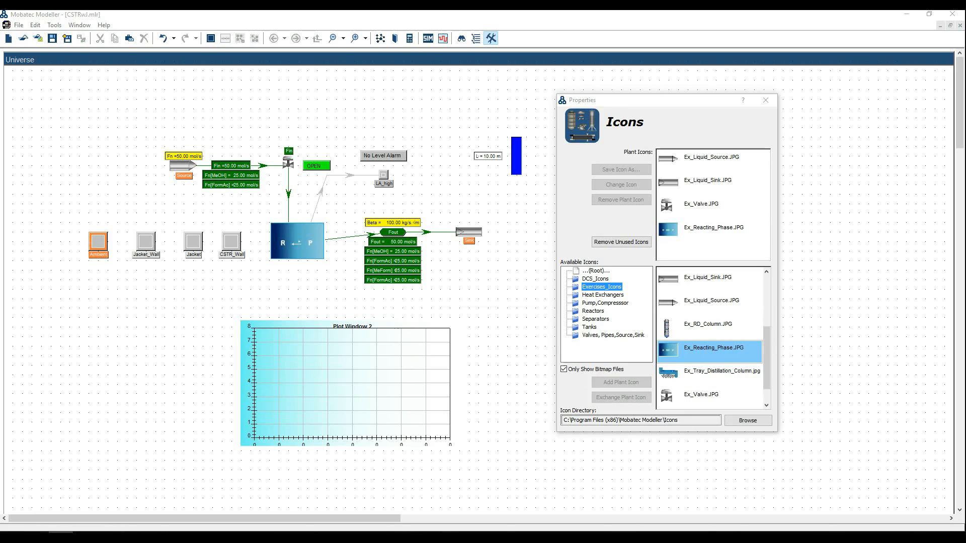
key(alt+Tab)
right_click(101, 197)
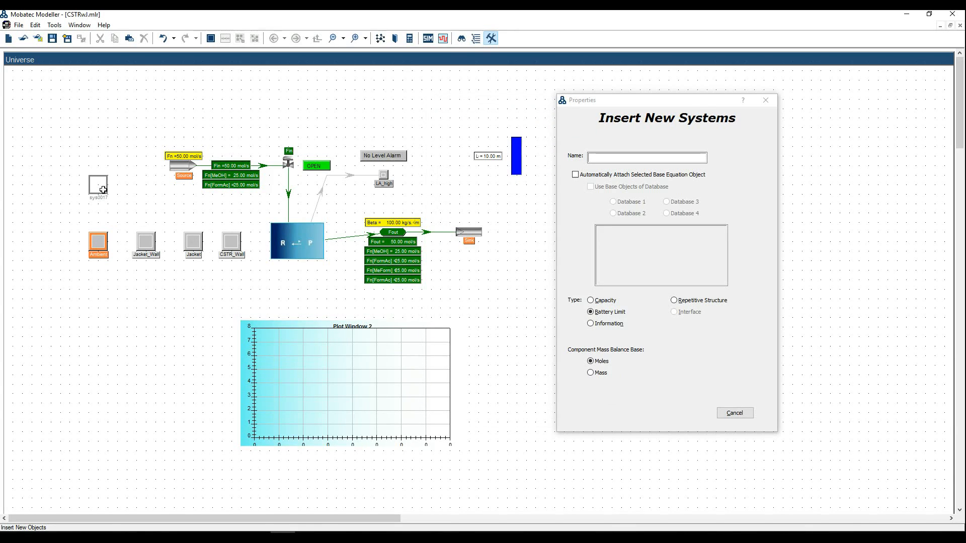
click(103, 189)
click(238, 304)
right_click(196, 311)
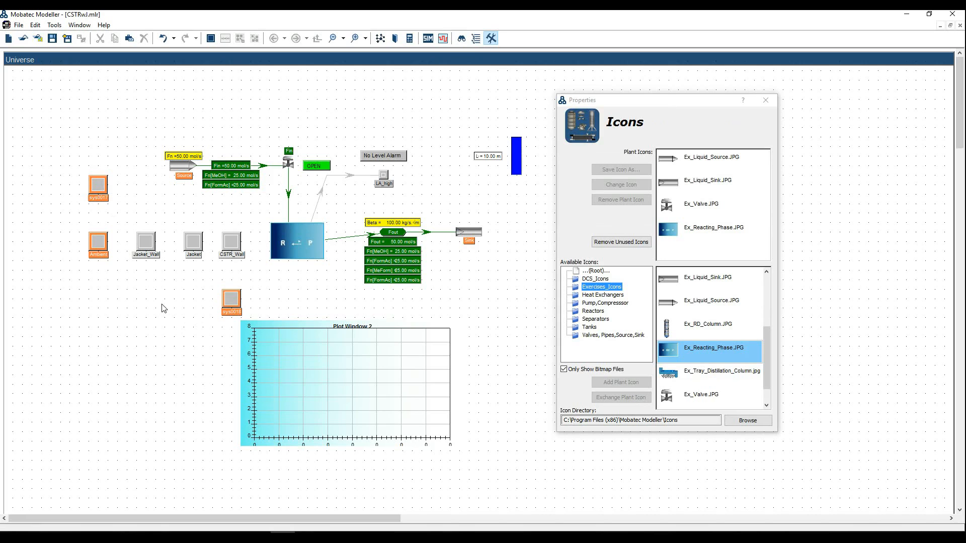
Rename the battery limit above Ambient as Water_Source.
click(60, 539)
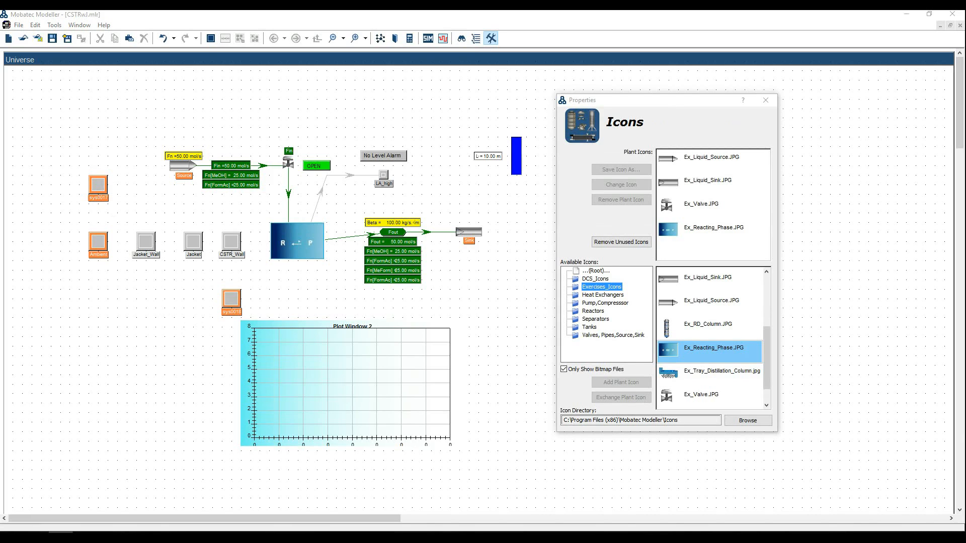
click(109, 190)
key(F2)
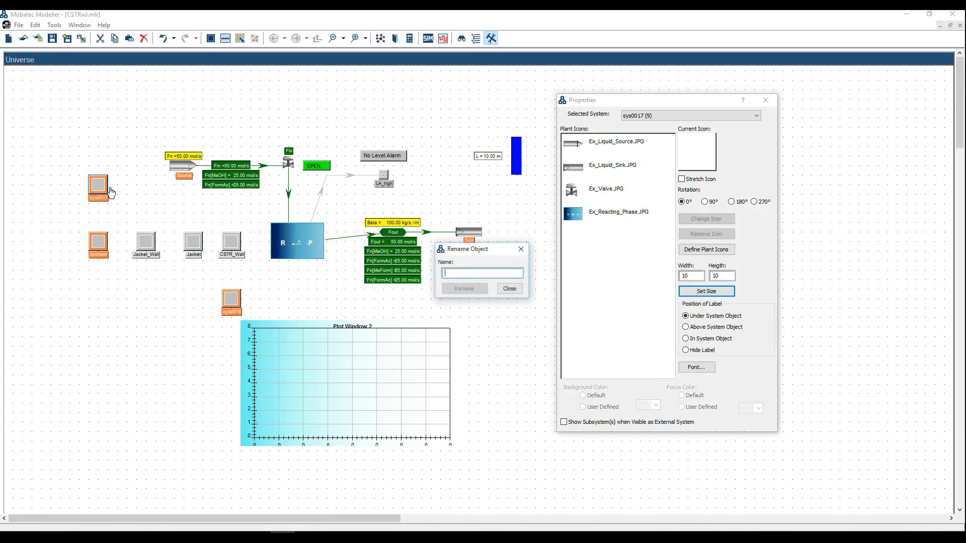
text(Water_Sour)
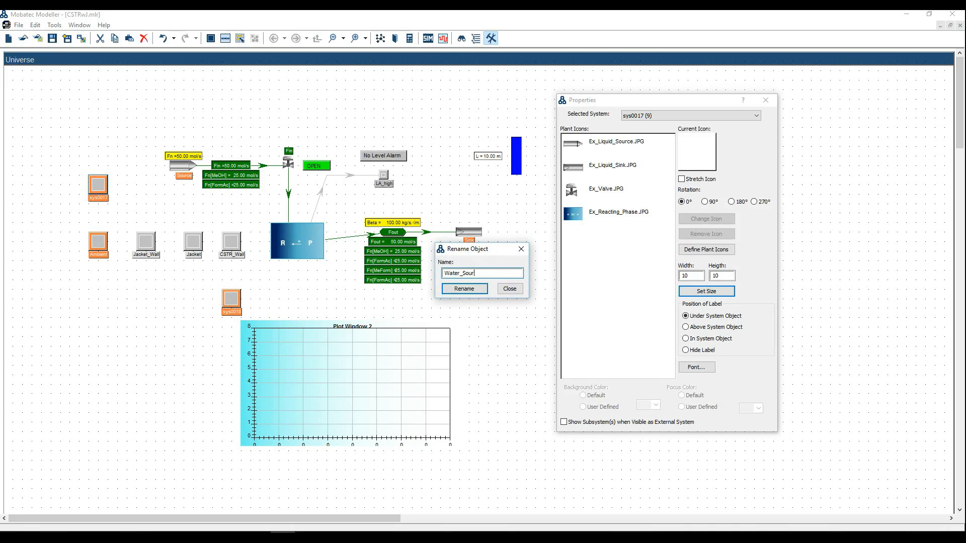
text(ce)
key(Return)
Rename the battery limit below CSTR_Wall as Water_Sink.
click(228, 299)
key(F2)
text(Wat)
click(463, 288)
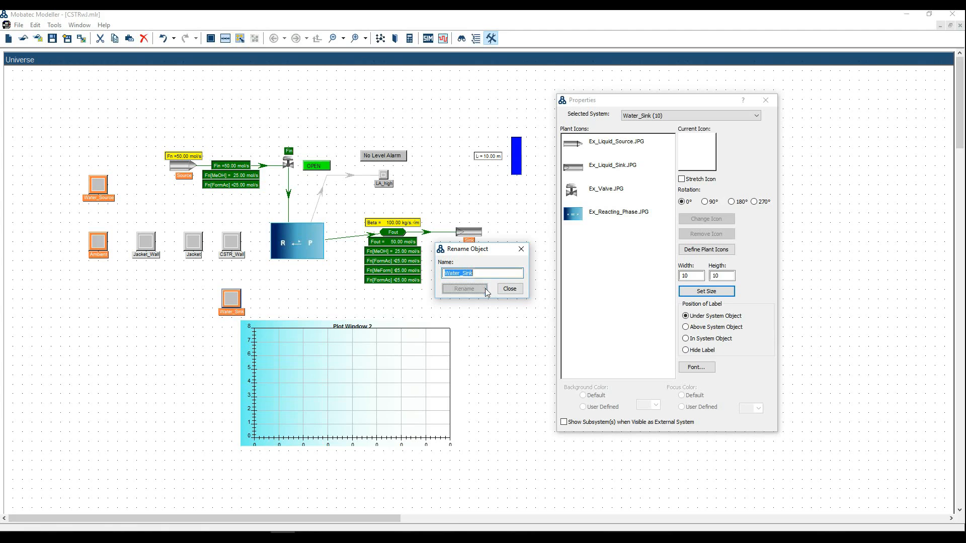
click(509, 288)
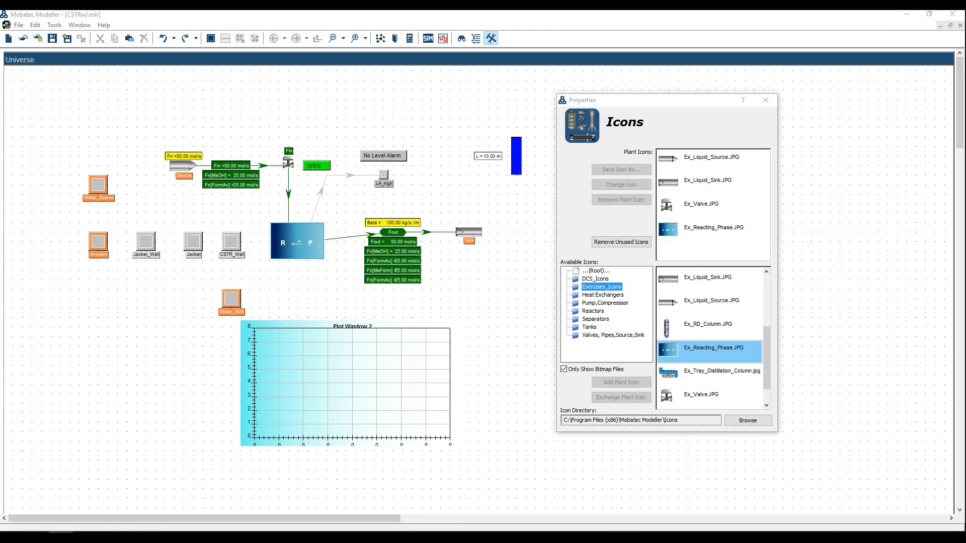
Move the embedded Plot Window 2 further below the flowsheet and deselect it.
drag(325, 347, 345, 413)
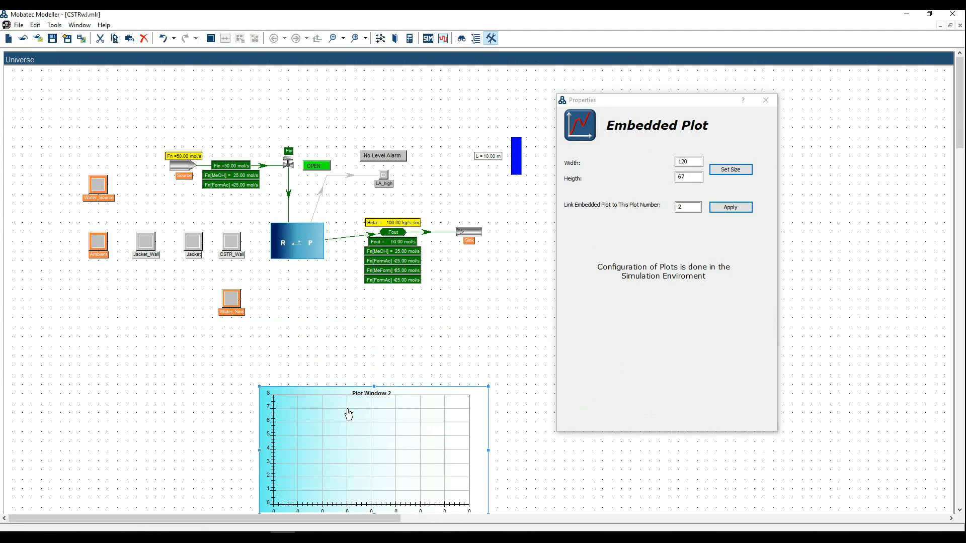
click(137, 370)
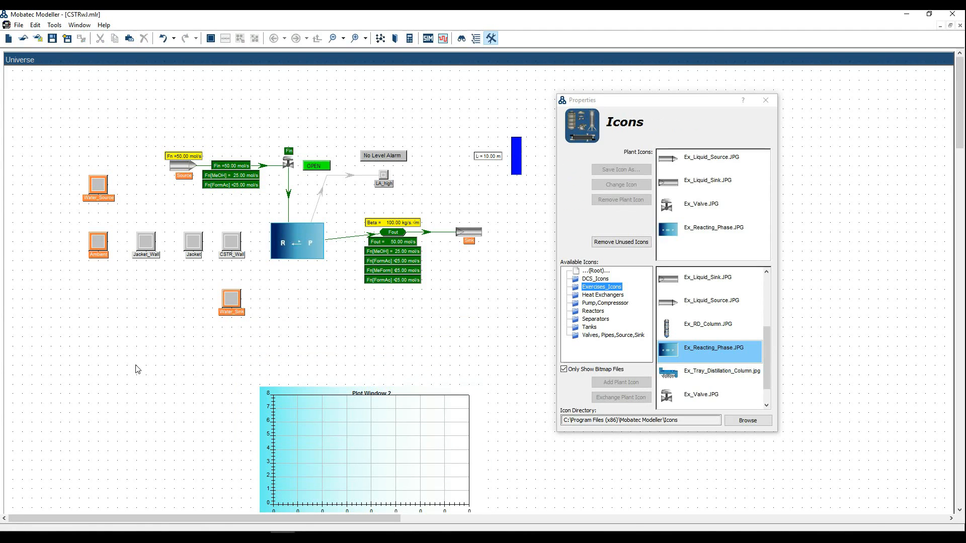
Add uni-directional mass connections from Water_Source to Jacket and from Jacket to Water_Sink.
mouse_move(617, 186)
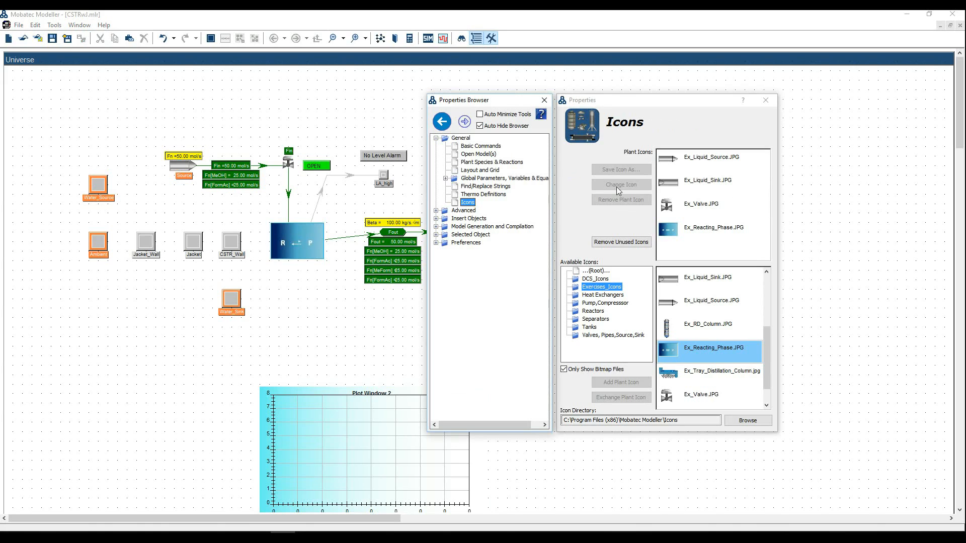
click(436, 218)
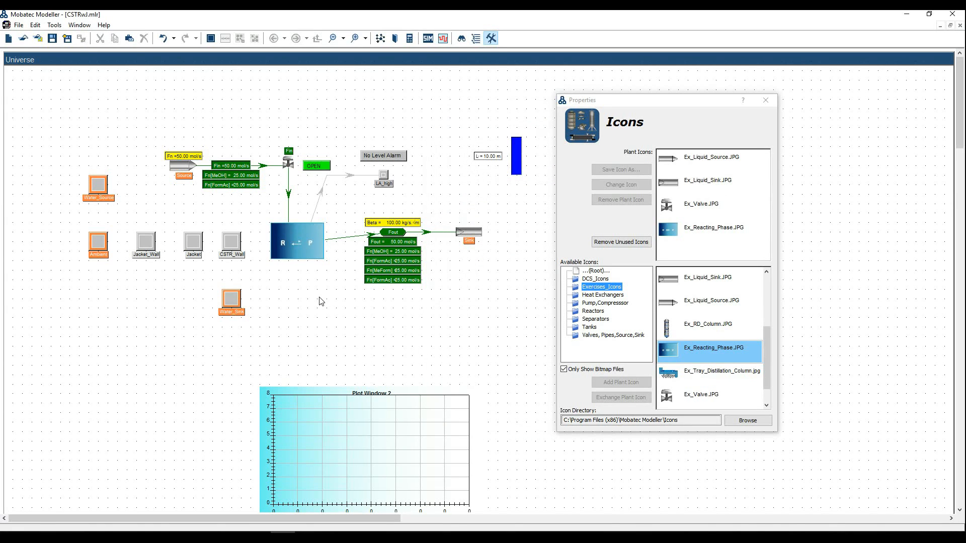
key(c)
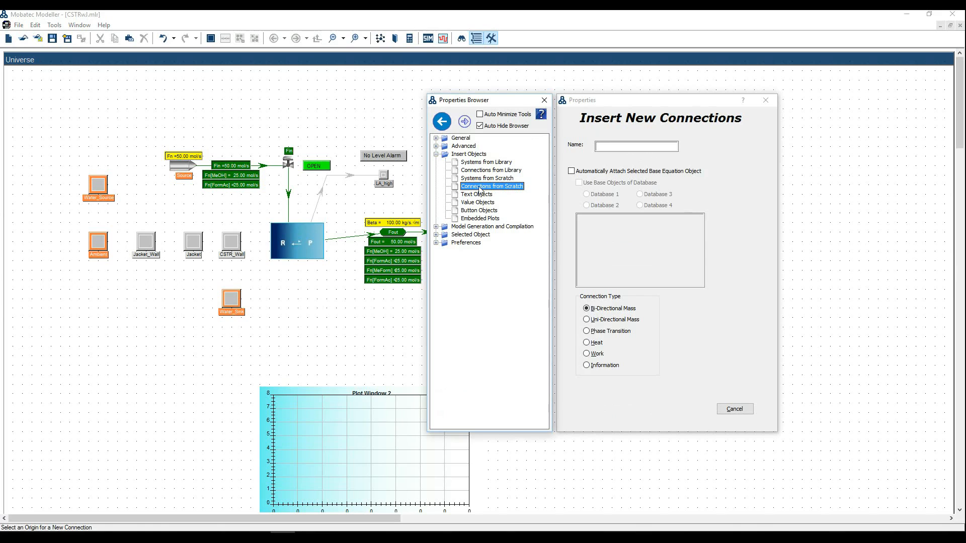
click(586, 320)
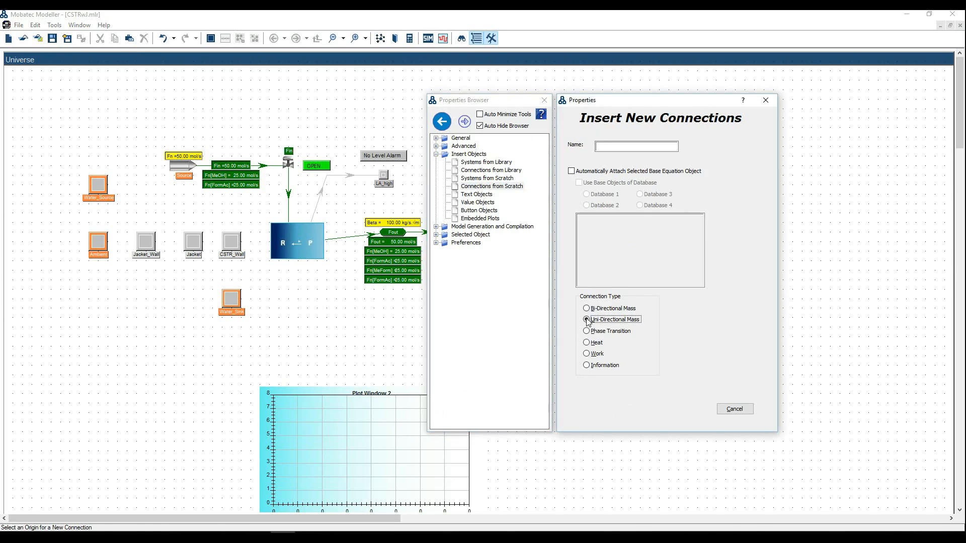
click(110, 193)
click(200, 249)
click(200, 250)
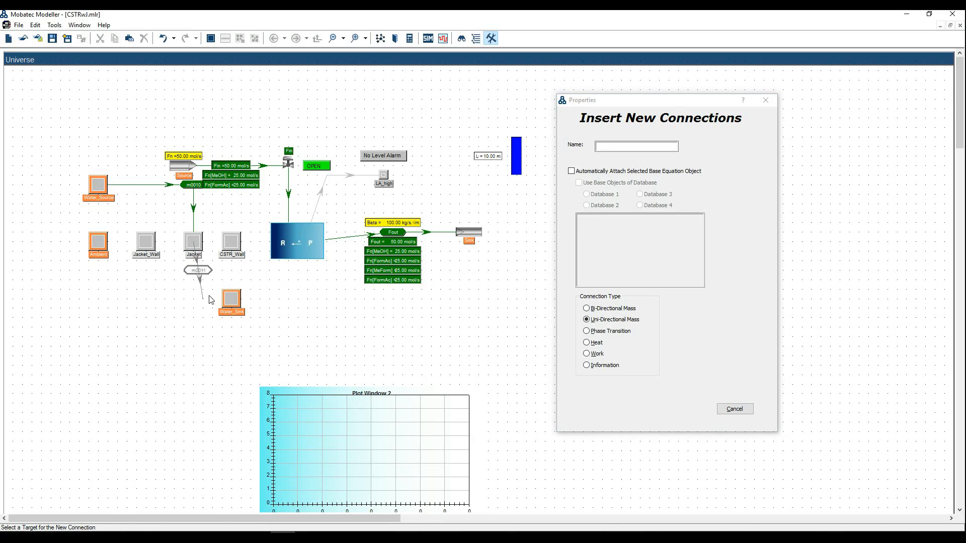
click(234, 306)
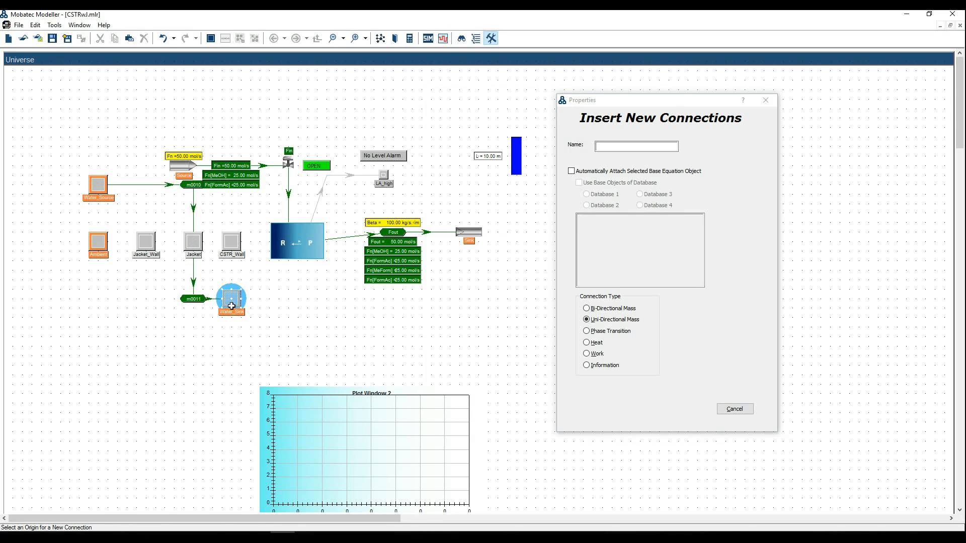
key(Escape)
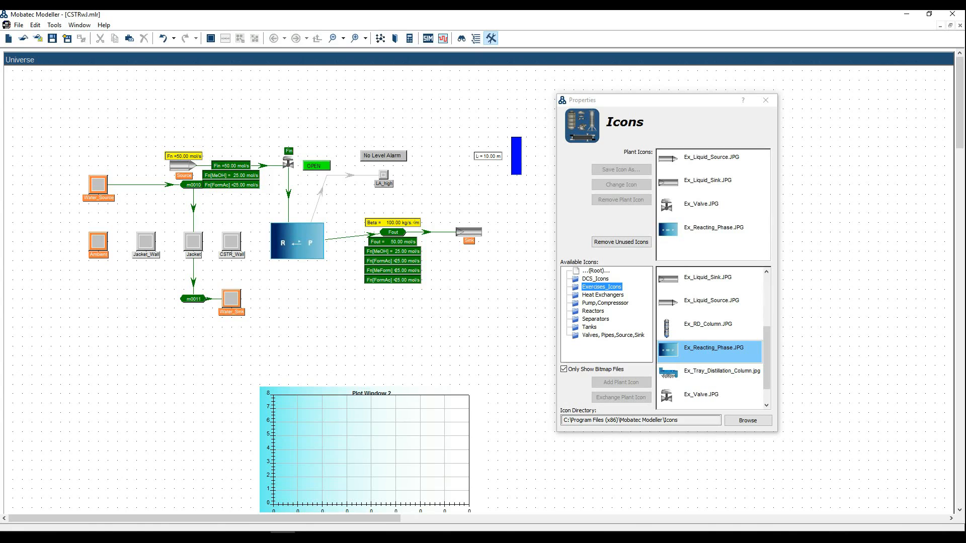
Shift Water_Source and its connection node lower, clear of the labels beneath the inlet flow.
drag(55, 174, 199, 211)
click(150, 327)
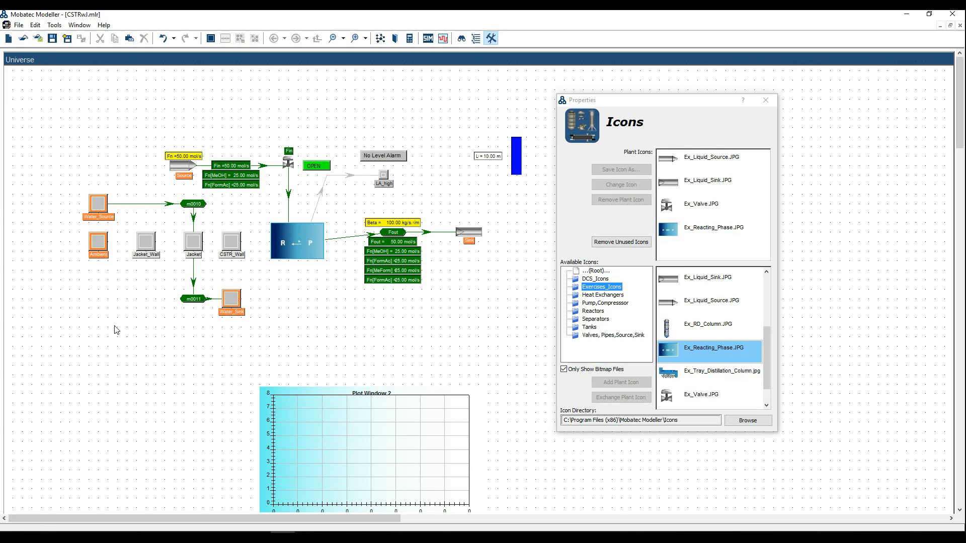
Check the topology figure in the exercise PDF, and add heat connections from Jacket to CSTR_Wall and from CSTR_Wall to the reactor.
click(60, 532)
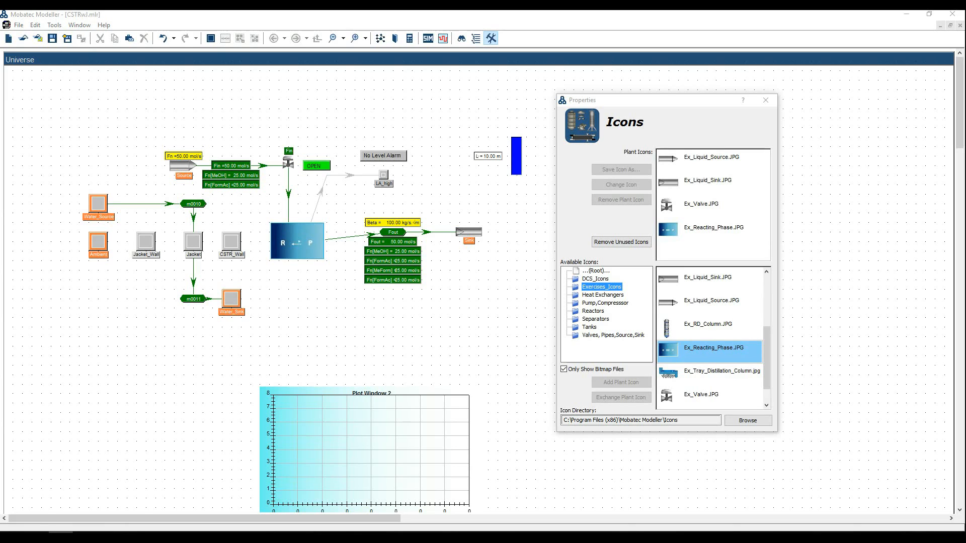
mouse_move(357, 533)
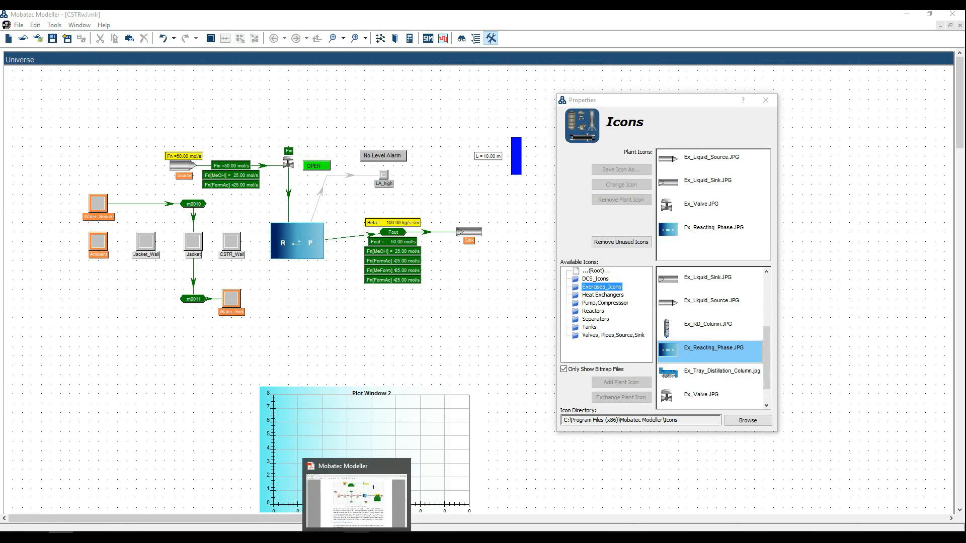
click(356, 503)
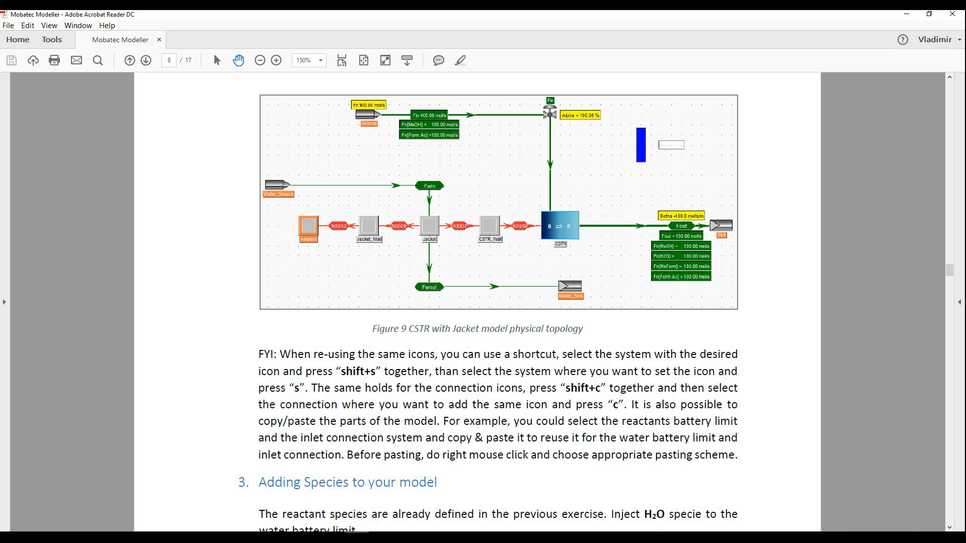
click(357, 533)
click(355, 347)
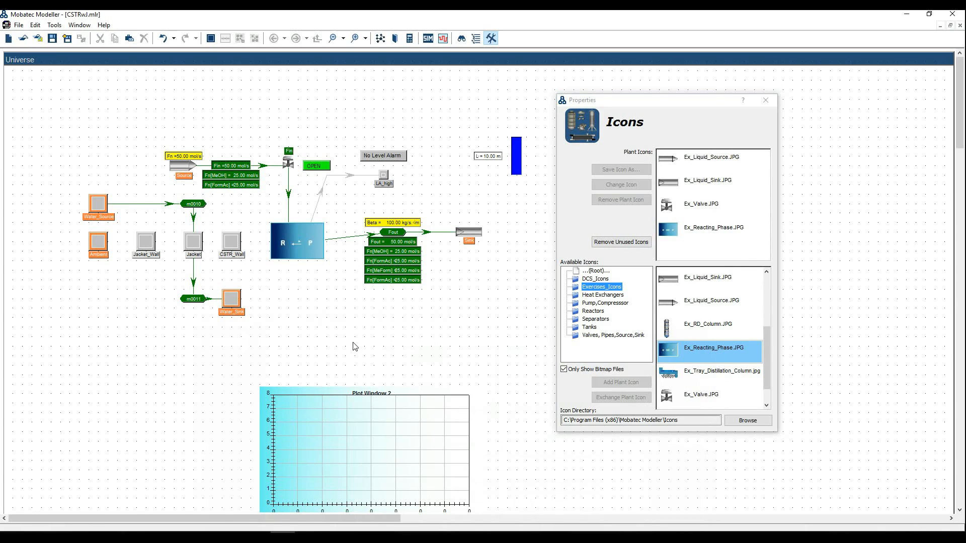
key(c)
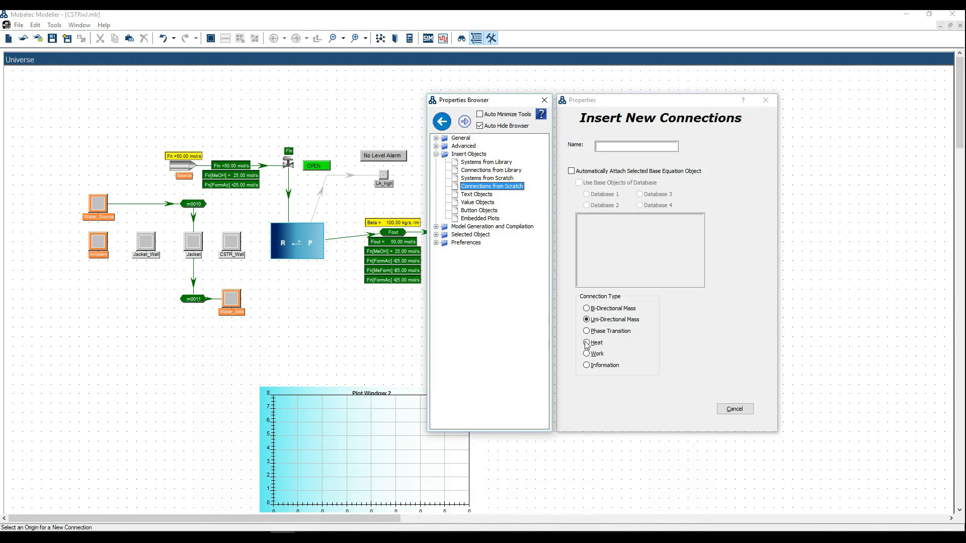
click(586, 343)
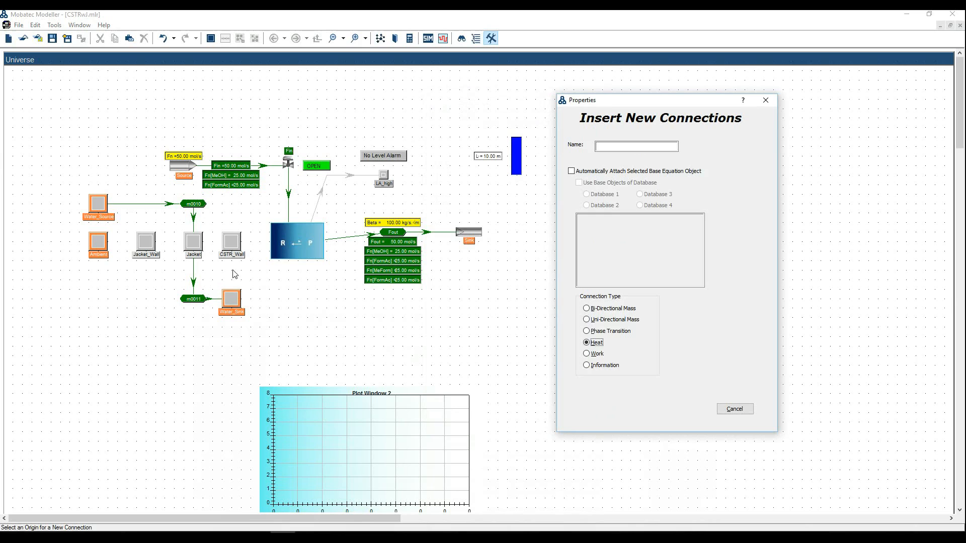
click(201, 249)
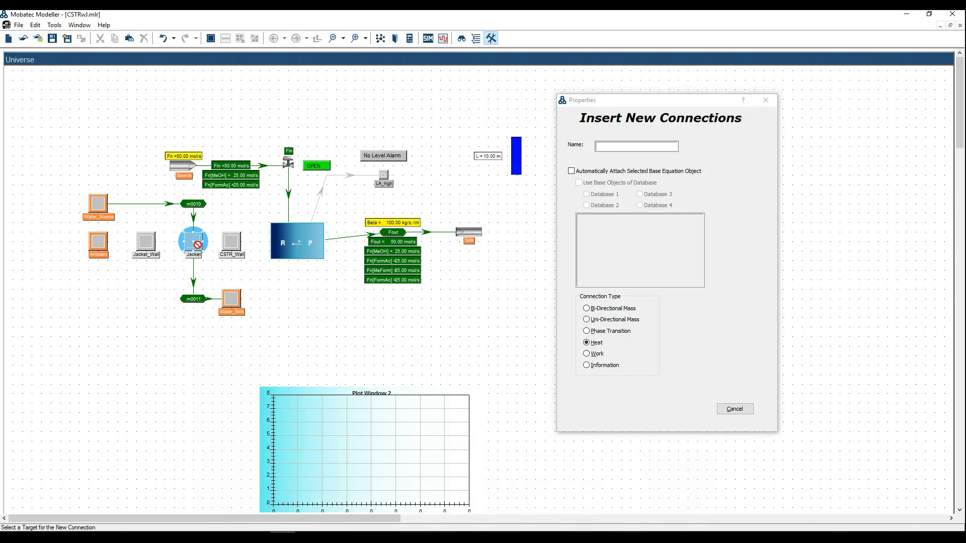
click(237, 253)
click(237, 249)
click(291, 253)
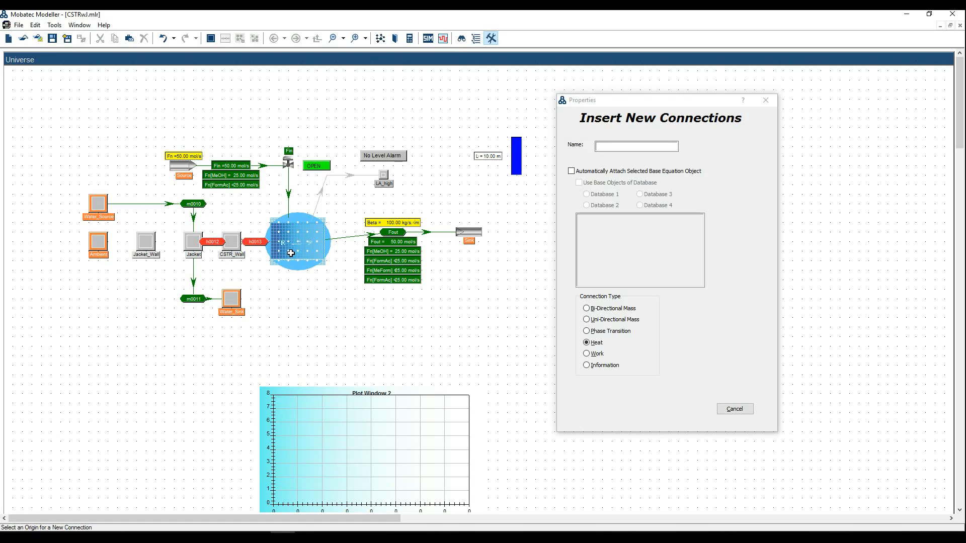
Add heat connections from Jacket to Jacket_Wall and from Jacket_Wall to Ambient, and leave connection insertion.
click(201, 251)
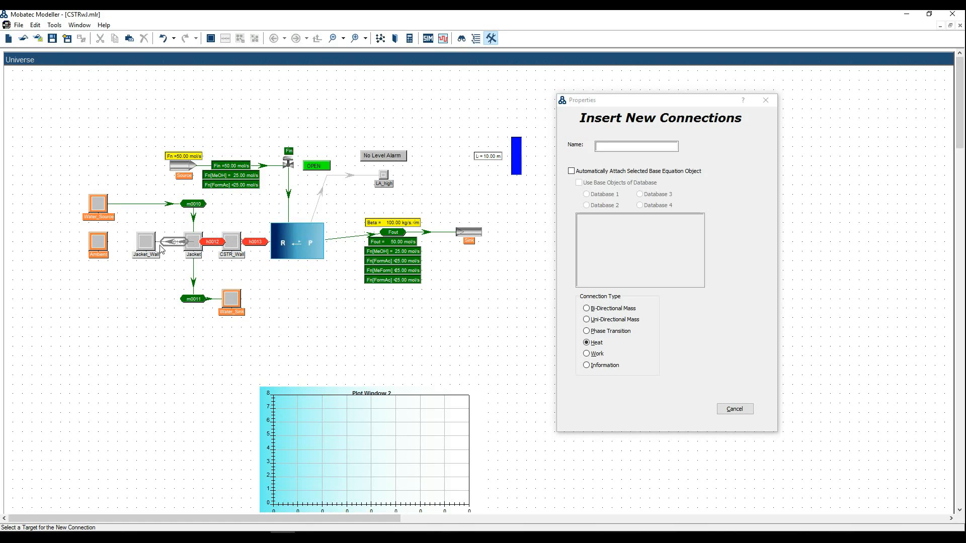
click(154, 253)
click(152, 251)
click(98, 243)
right_click(114, 297)
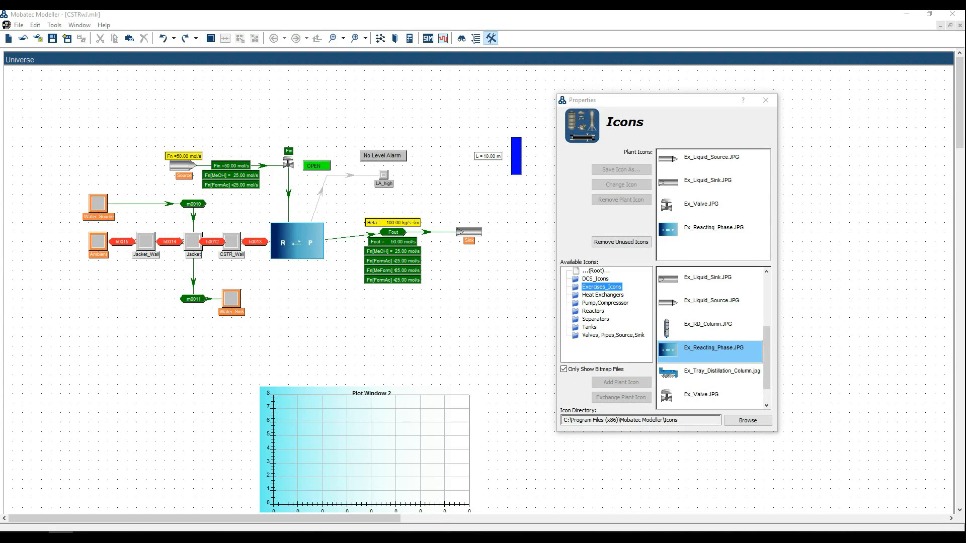
Move the reactor, inlet valve, level alarm, level display and outlet section together, farther away from CSTR_Wall.
drag(275, 111, 518, 319)
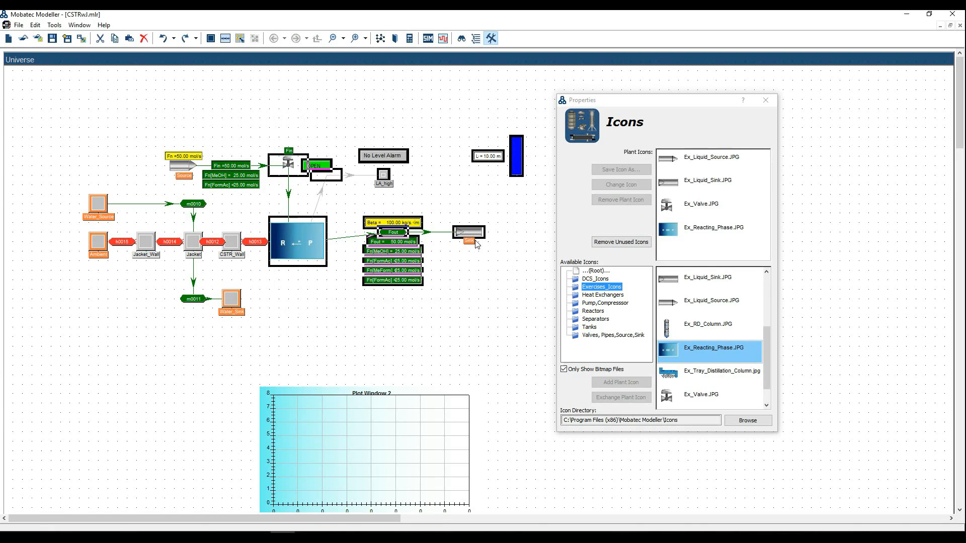
drag(472, 230, 508, 236)
click(451, 297)
Reposition CSTR_Wall, Jacket_Wall and Ambient to widen the gaps along the heat connection row.
click(278, 243)
drag(277, 242, 254, 247)
drag(104, 246, 137, 246)
click(121, 245)
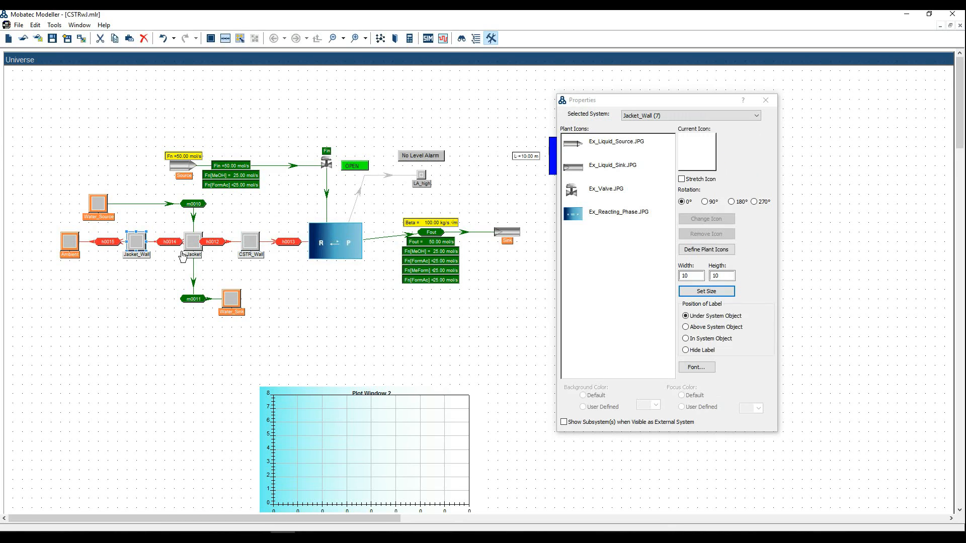
click(61, 243)
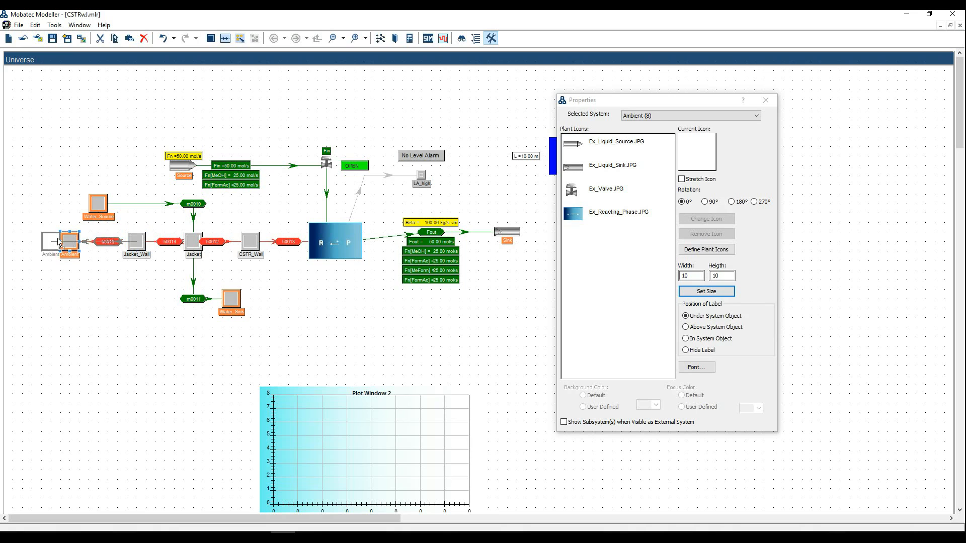
drag(57, 242, 56, 242)
Shift Jacket_Wall and Jacket slightly towards Ambient, and realign Water_Sink and both water connection nodes with Jacket.
drag(108, 245, 191, 247)
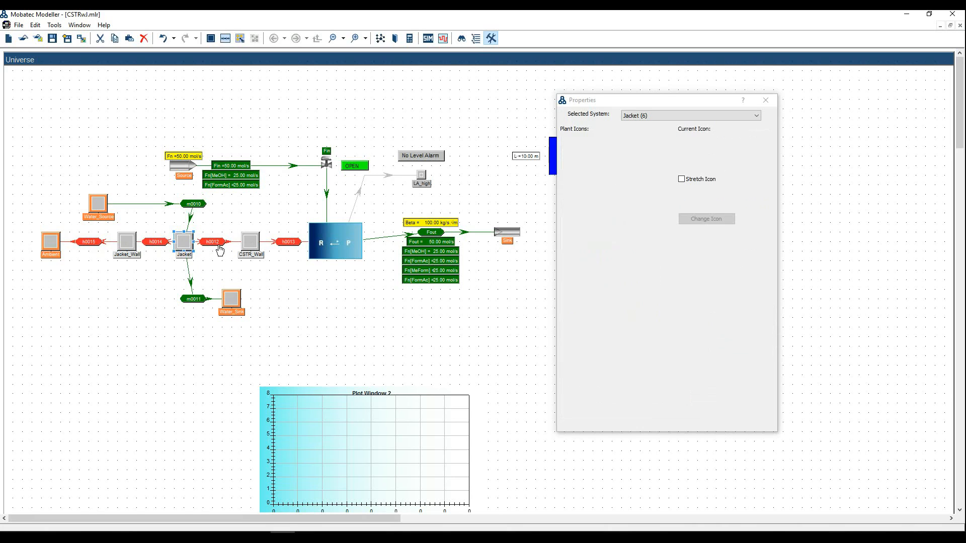
drag(169, 285, 216, 305)
drag(195, 204, 185, 205)
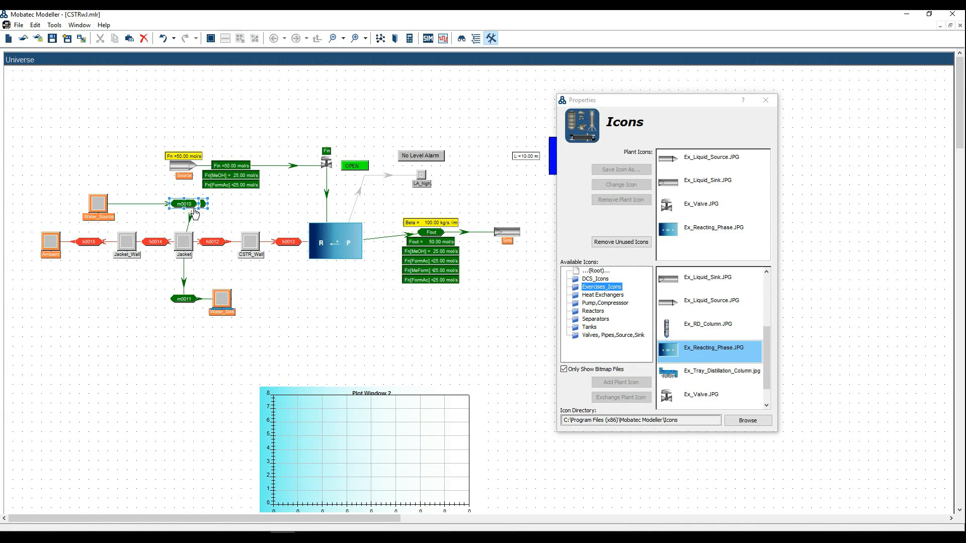
click(283, 327)
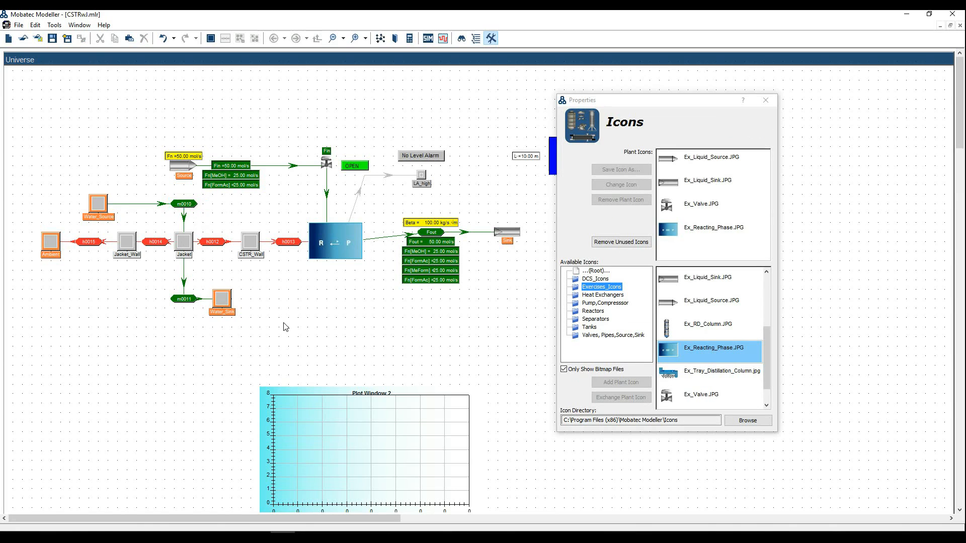
click(61, 536)
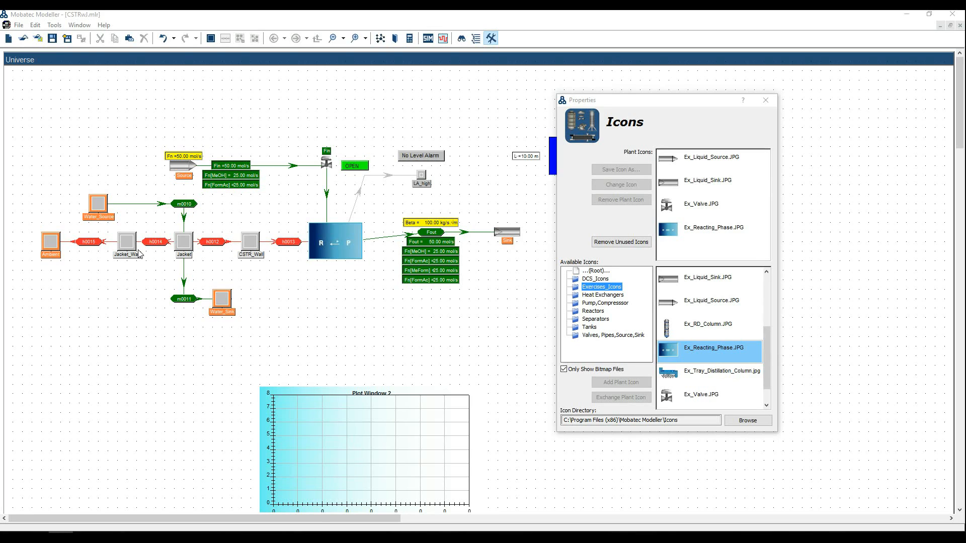
click(109, 207)
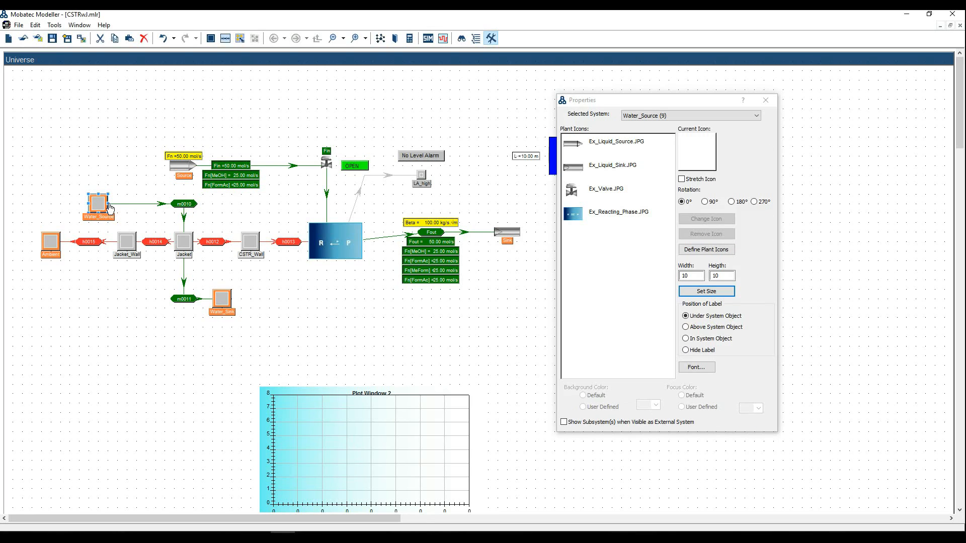
click(232, 306)
click(109, 207)
mouse_move(626, 258)
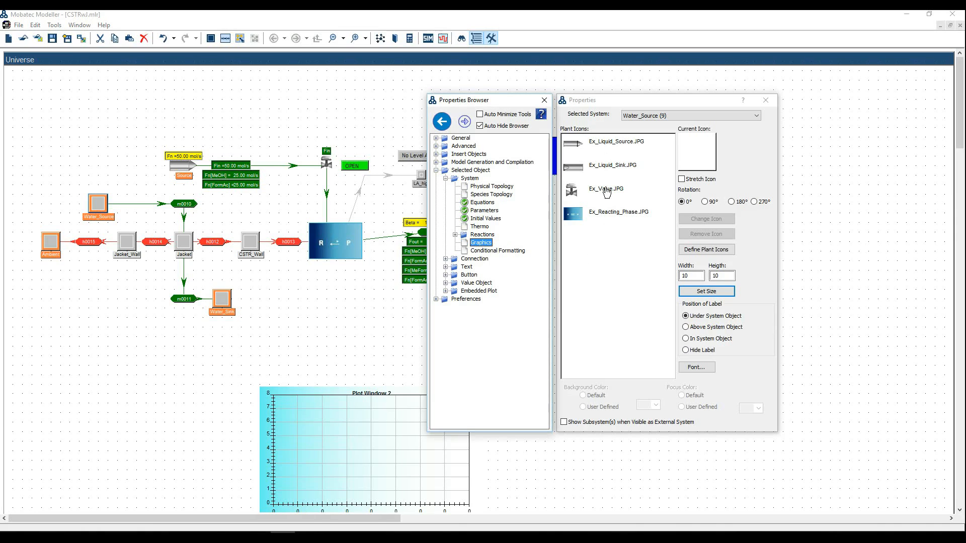
click(110, 157)
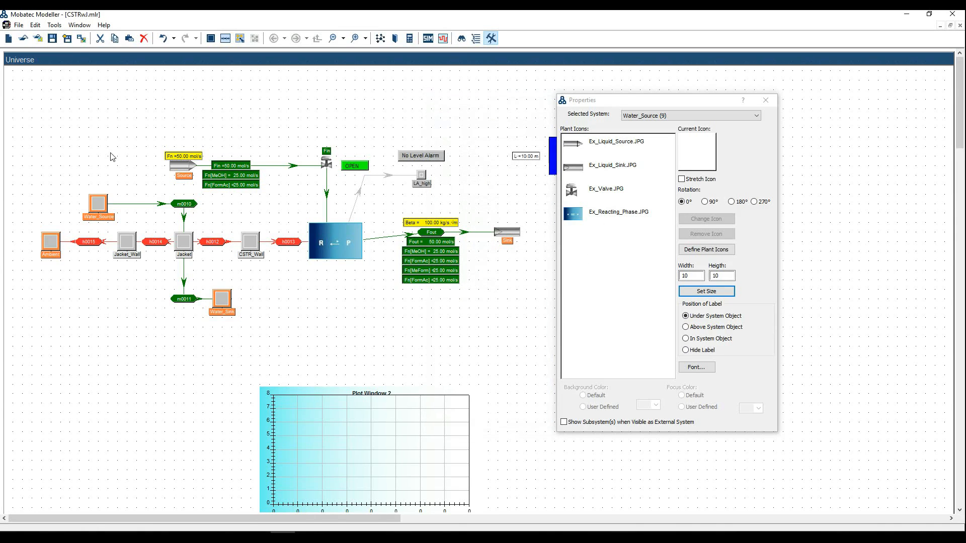
Copy the graphical attributes of the Source system and paste them onto Water_Source.
click(187, 173)
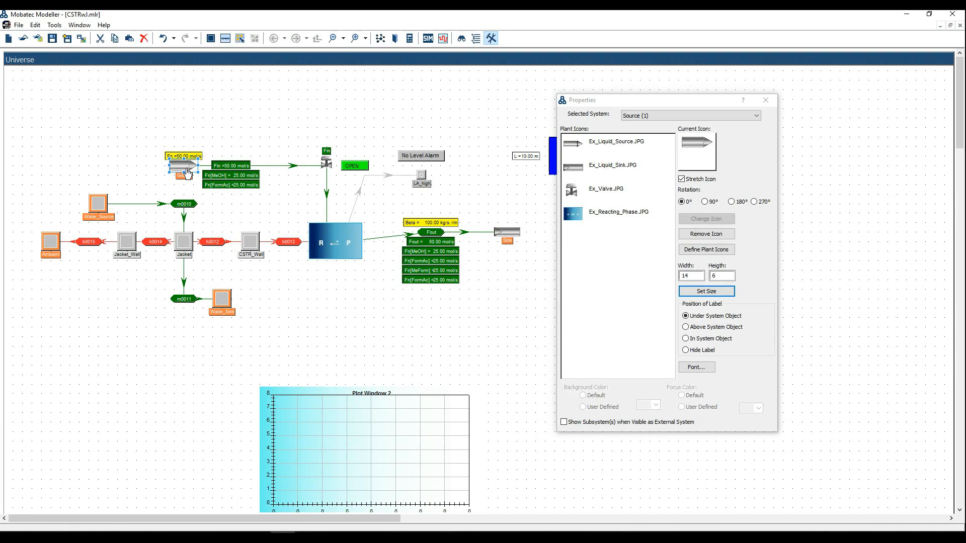
key(ctrl+c)
click(106, 205)
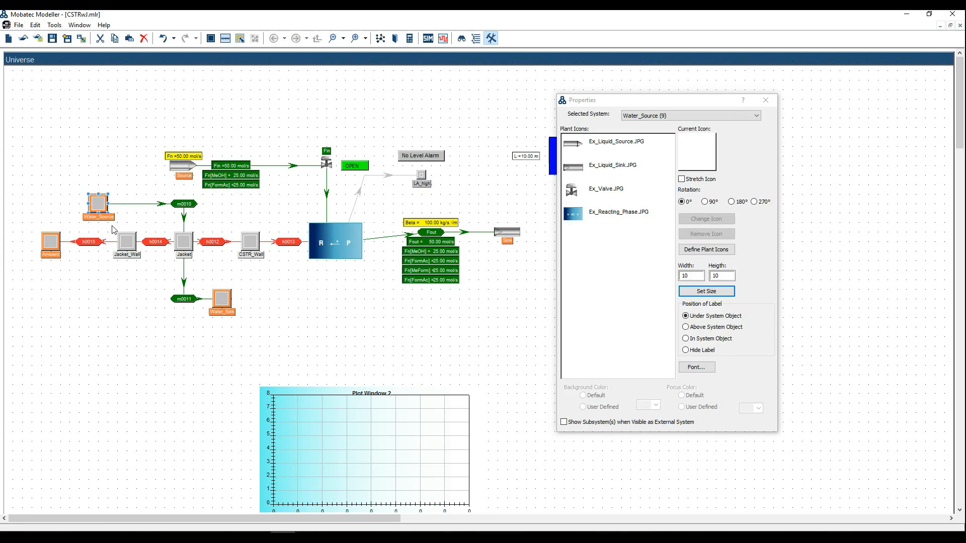
key(ctrl+v)
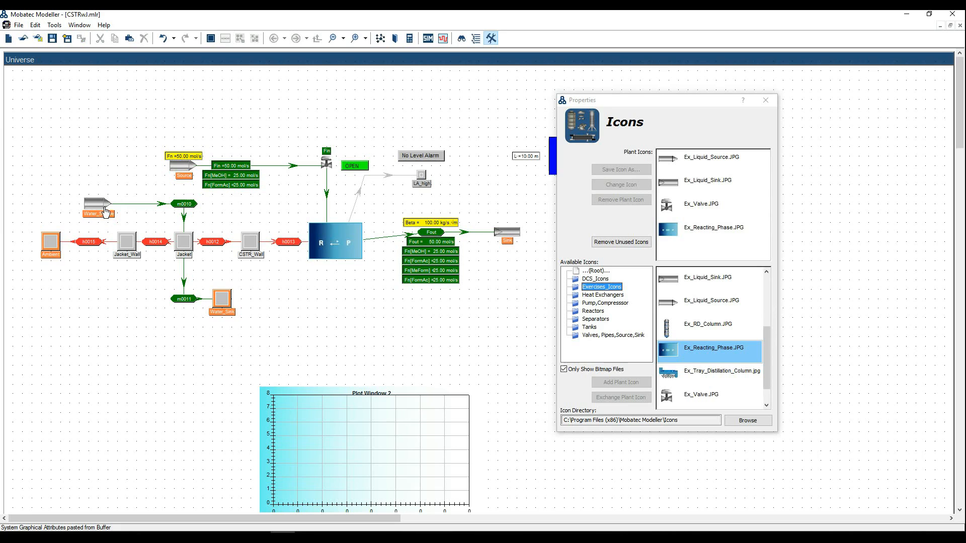
Copy the graphical attributes of the Sink system onto Water_Sink and shift Water_Sink slightly away from the jacket outlet connection.
click(518, 240)
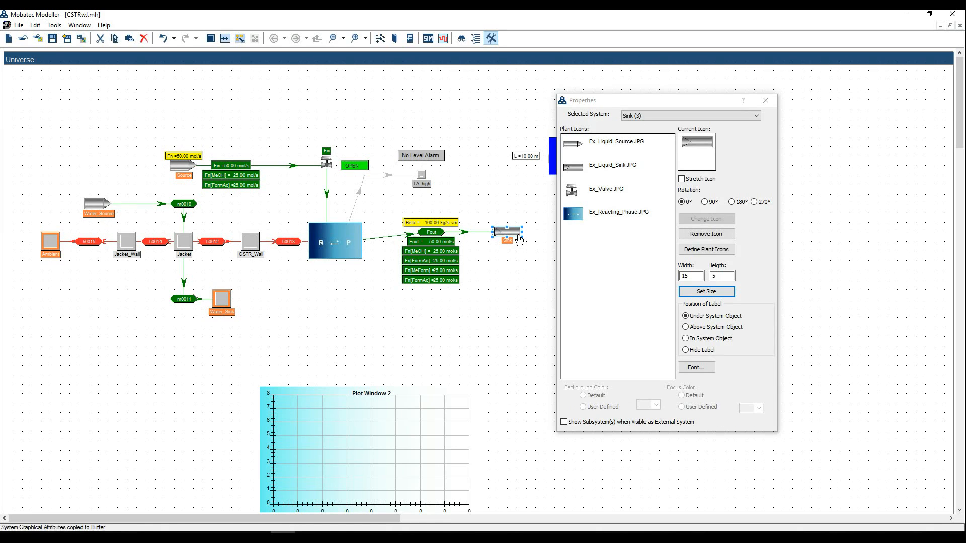
click(222, 298)
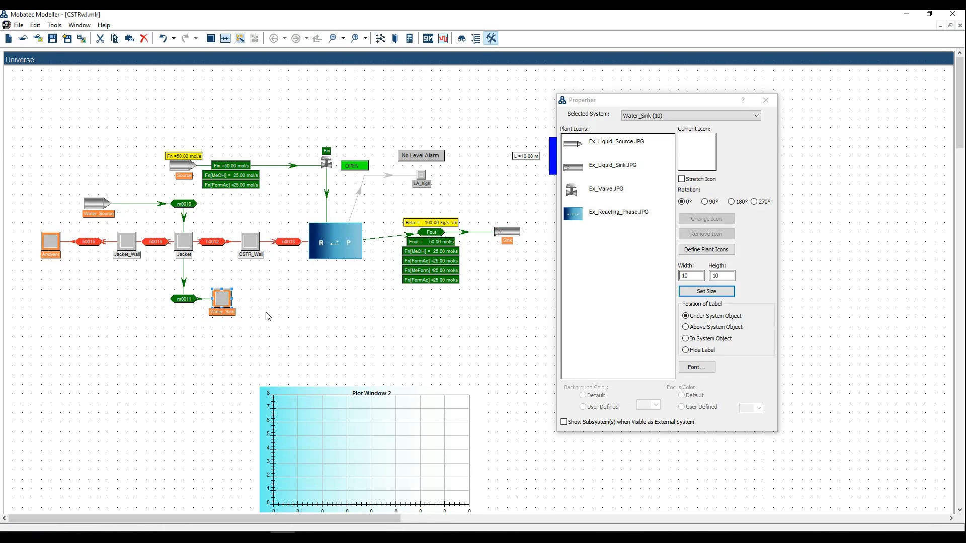
key(ctrl+shift+v)
drag(231, 303, 250, 304)
click(221, 330)
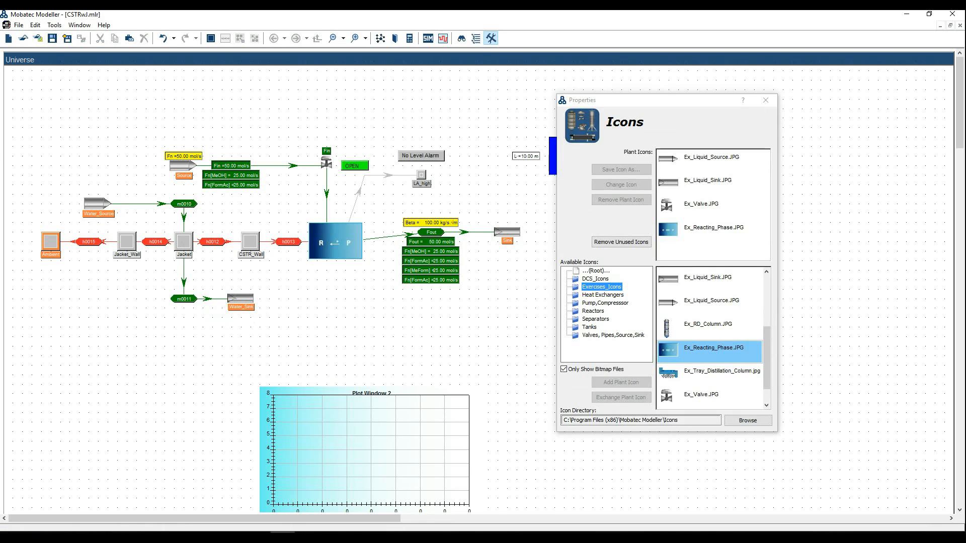
Copy the attributes of the Fin connection and paste them onto the m0010 connection between Water_Source and Jacket.
click(60, 534)
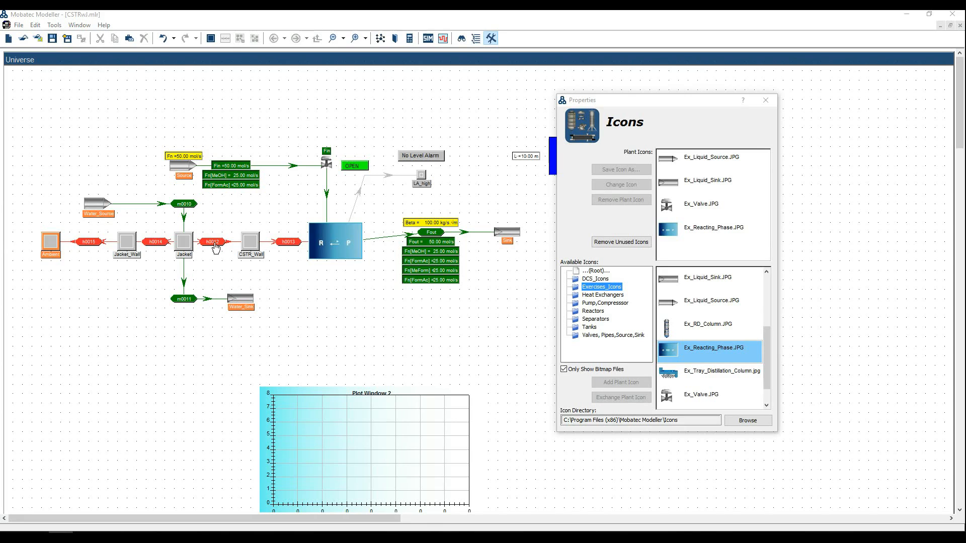
click(334, 171)
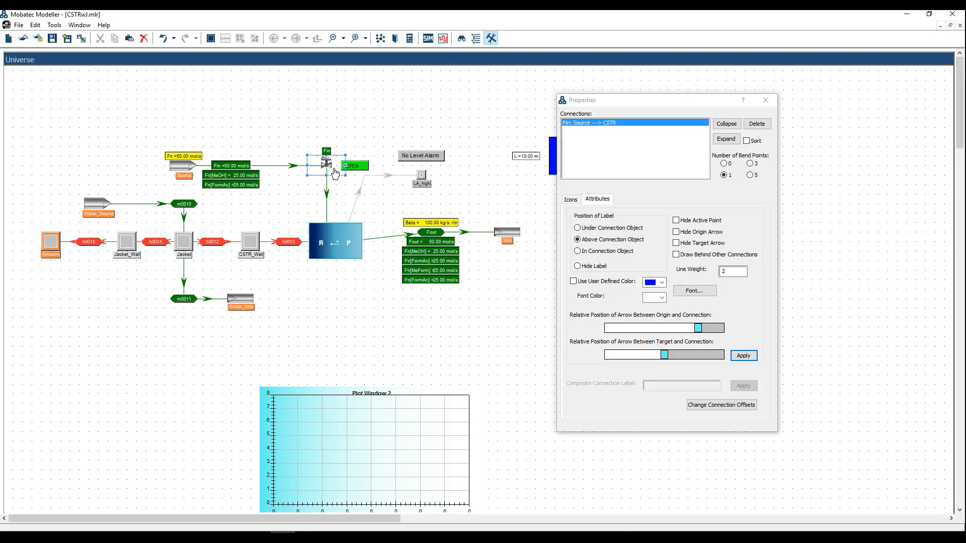
key(ctrl+c)
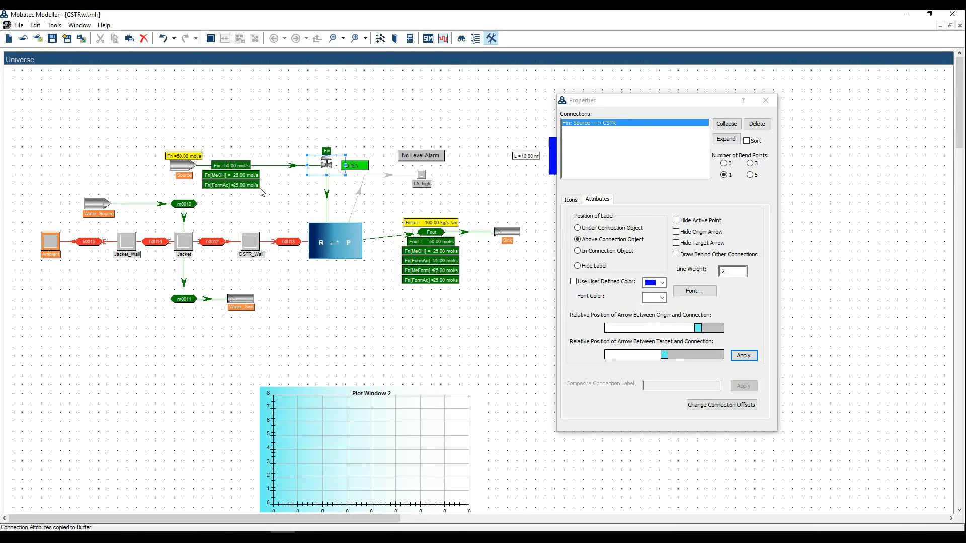
click(199, 208)
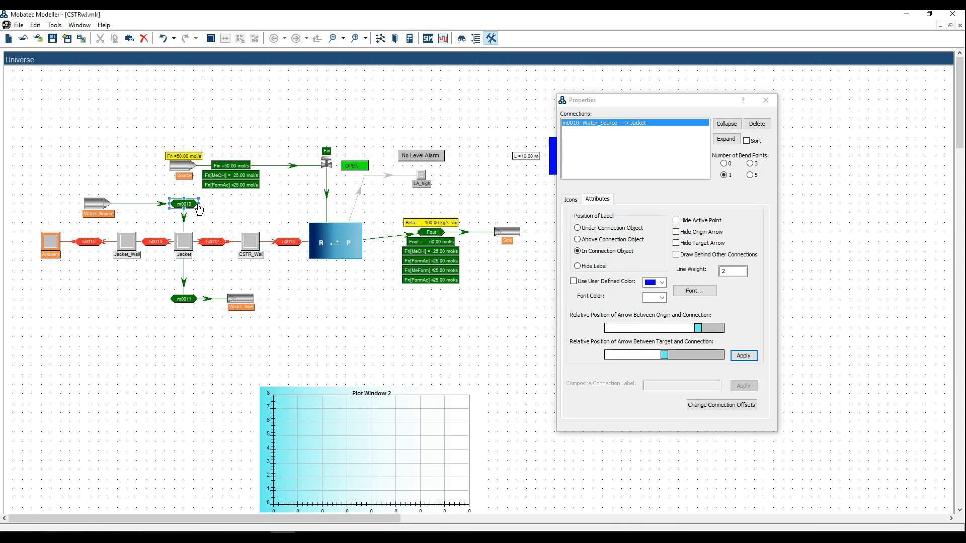
key(ctrl+v)
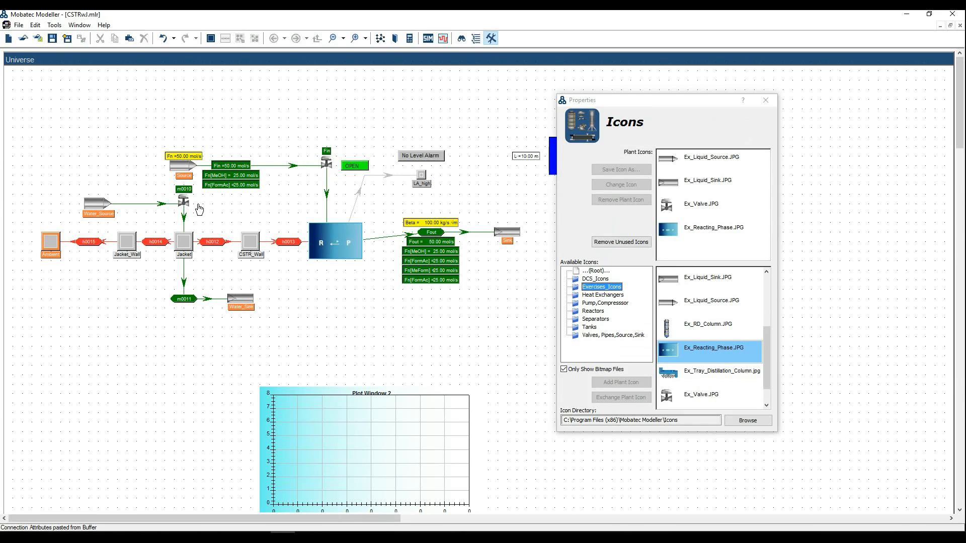
Remove the name label shown above the valve of the Water_Source to Jacket connection.
click(197, 208)
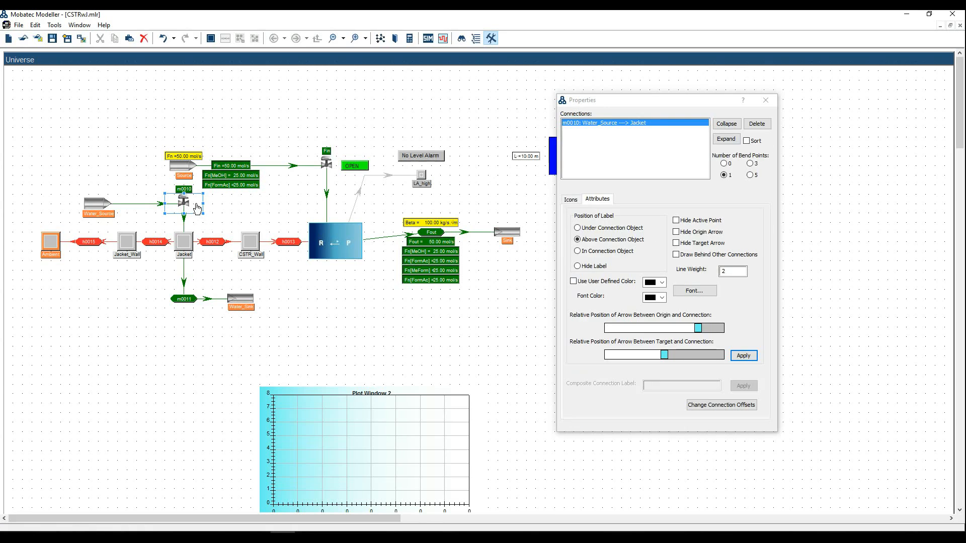
key(BackSpace)
click(219, 210)
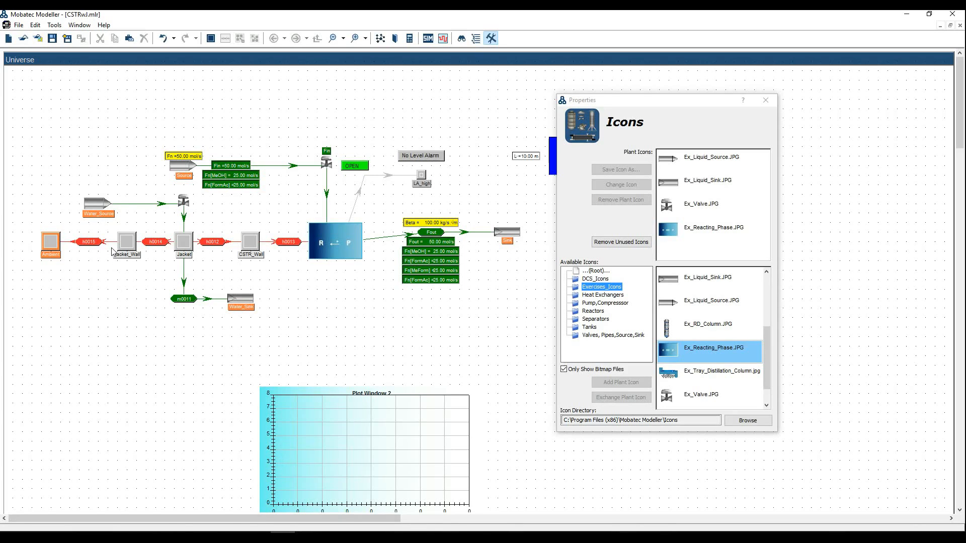
Inject the species H2O - Water (H2O) into the Water_Source system.
click(108, 207)
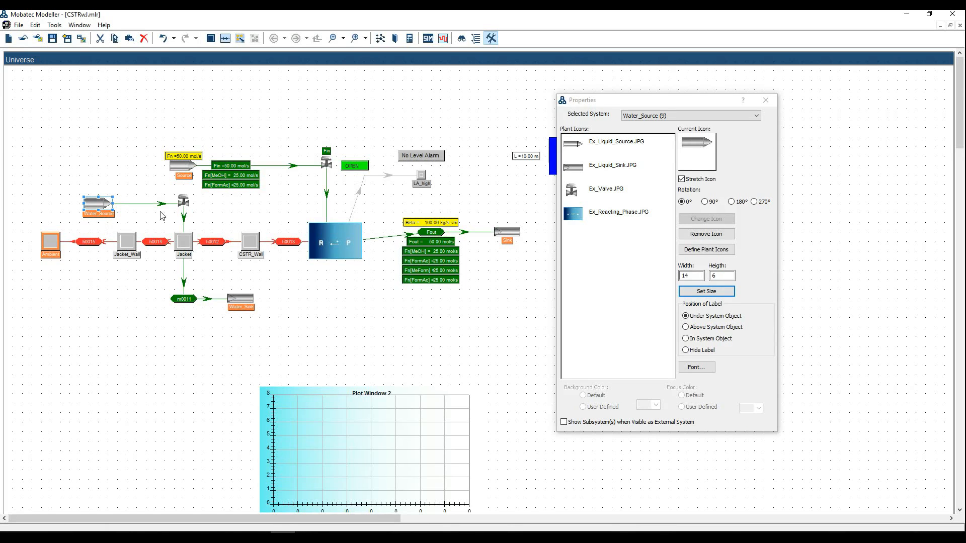
mouse_move(626, 248)
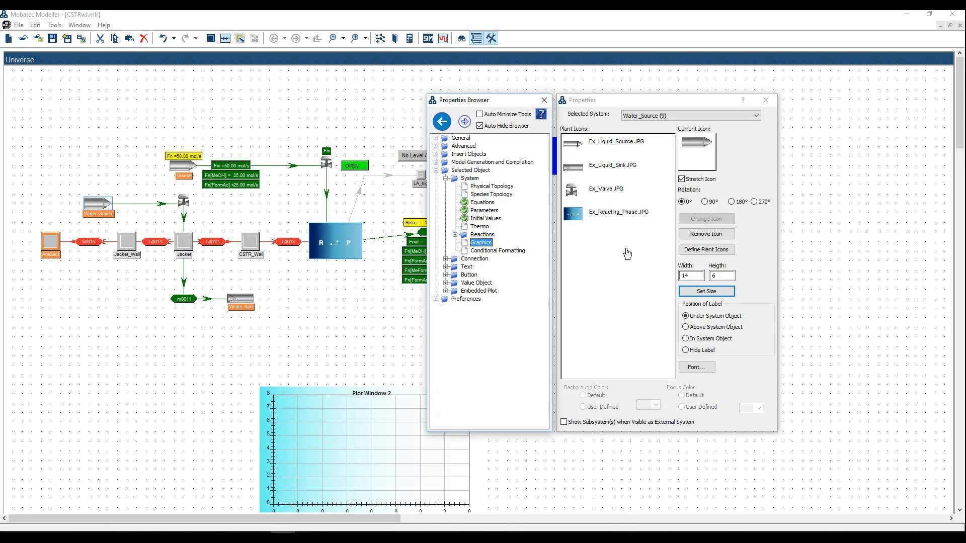
click(500, 195)
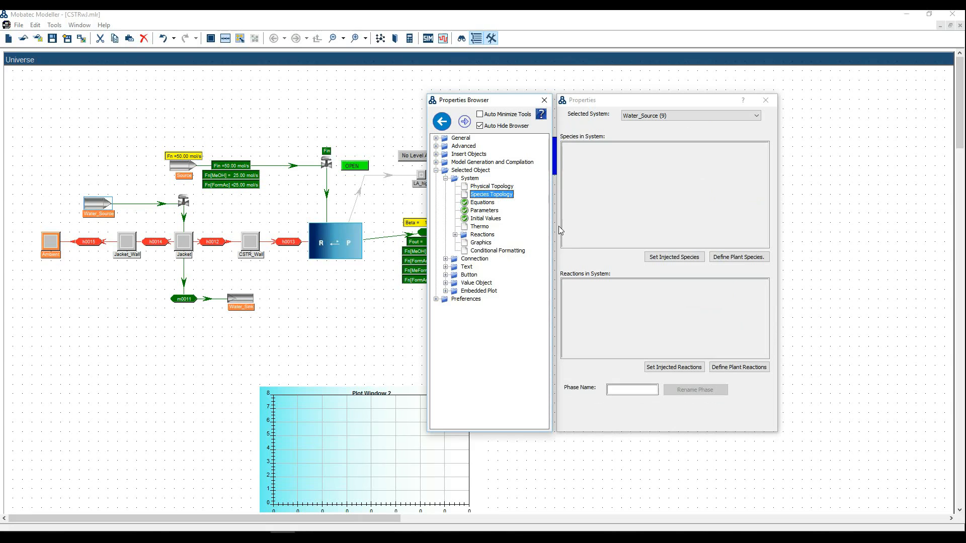
click(664, 259)
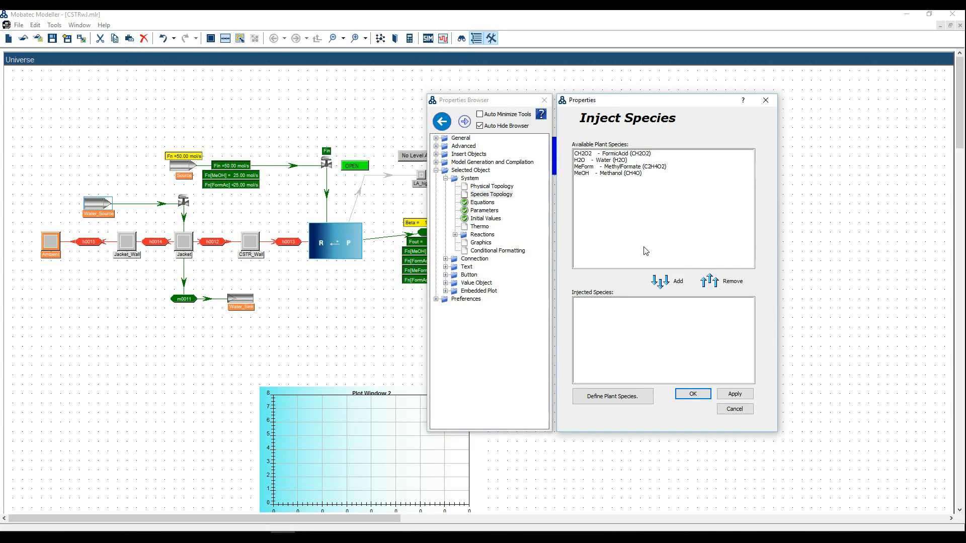
click(603, 162)
click(662, 280)
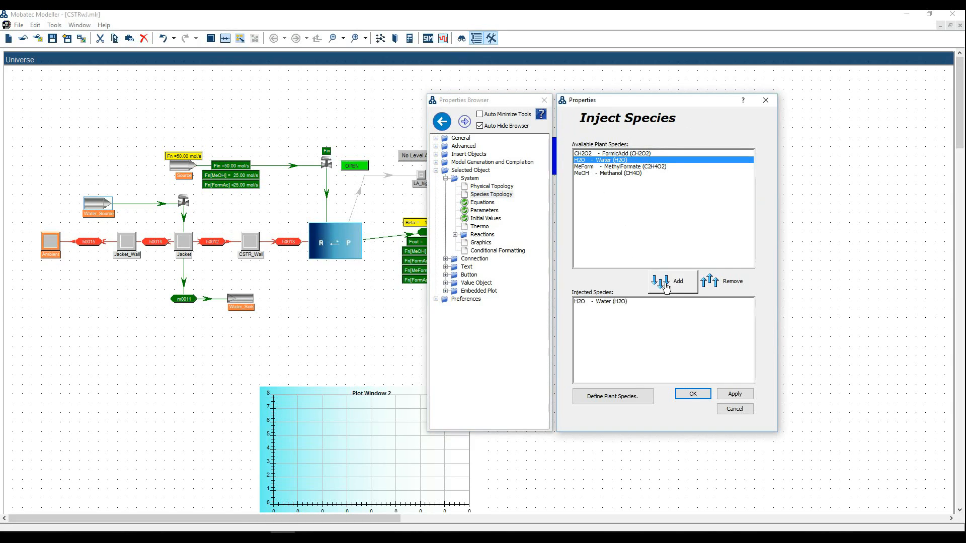
click(693, 390)
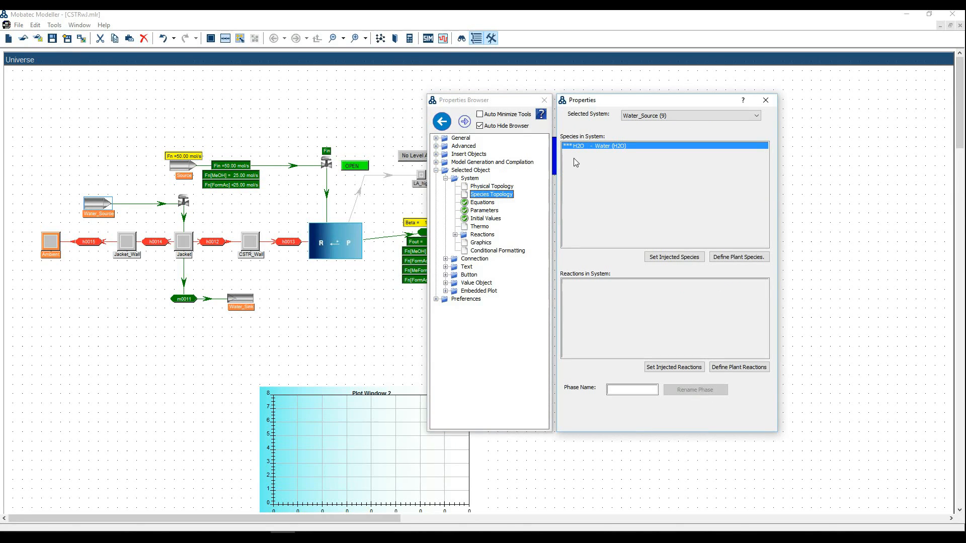
Check which species are present in the Jacket and Water_Sink systems.
click(194, 241)
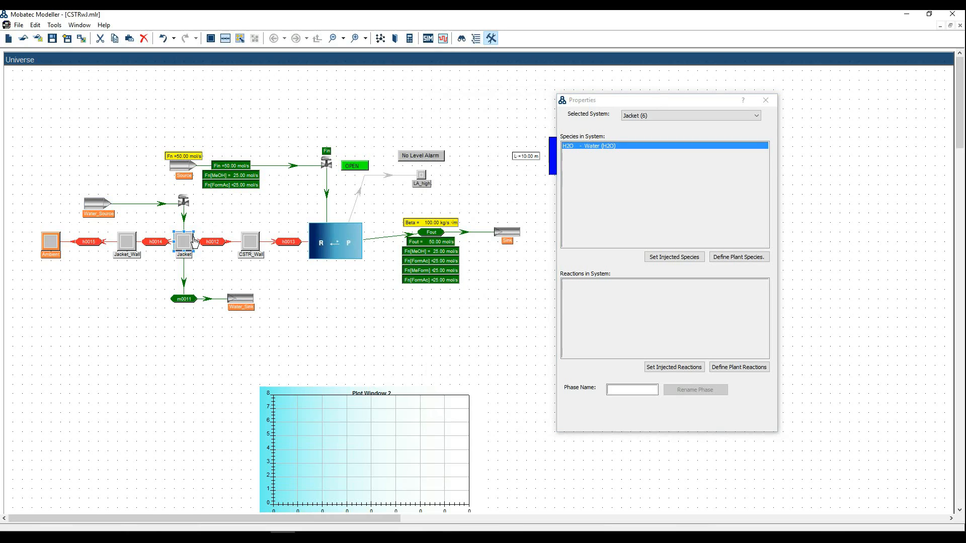
click(245, 303)
click(196, 330)
Switch to the exercise PDF in Adobe Acrobat Reader and examine section 5 with its list of new CSTRwJ equations.
click(61, 538)
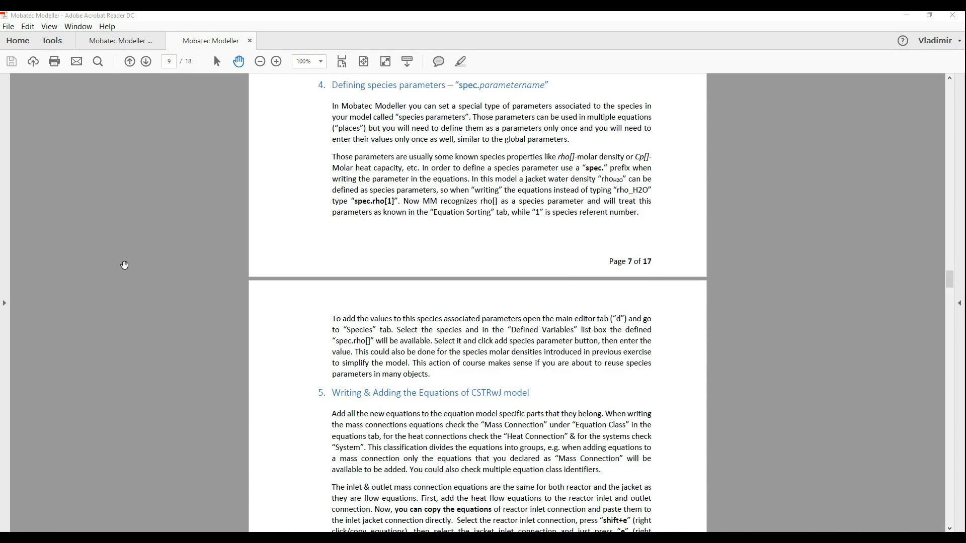
scroll(124, 265, down, 9)
scroll(124, 265, down, 2)
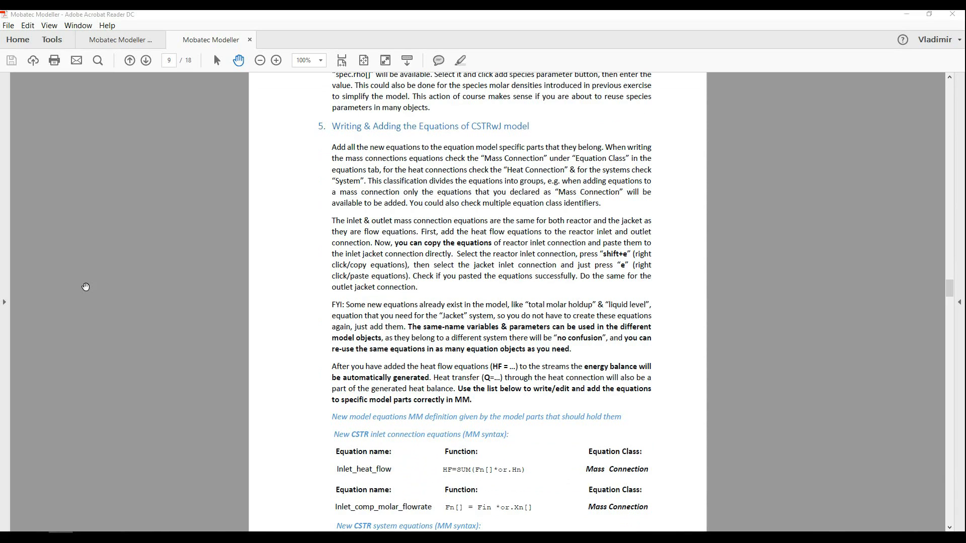
scroll(86, 286, down, 5)
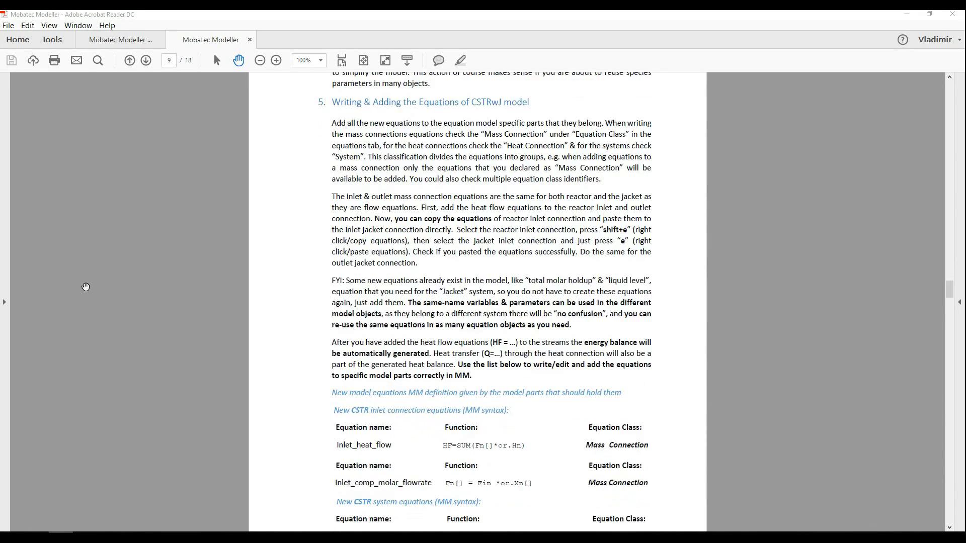
scroll(85, 287, down, 3)
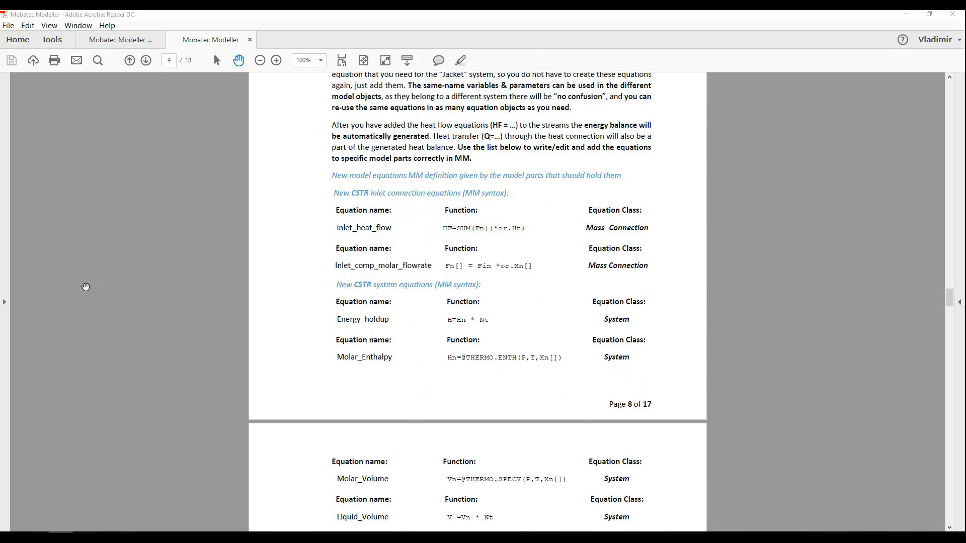
scroll(85, 287, down, 2)
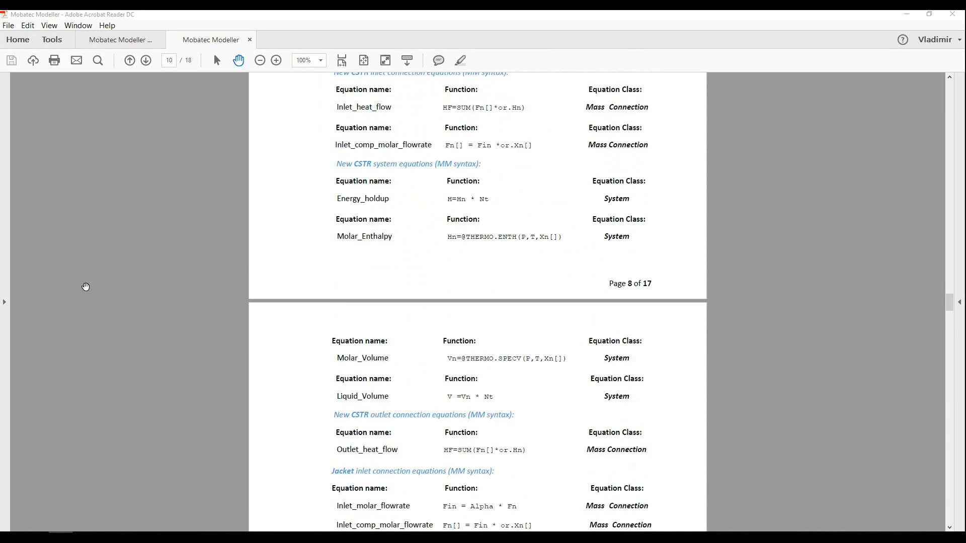
scroll(86, 286, down, 3)
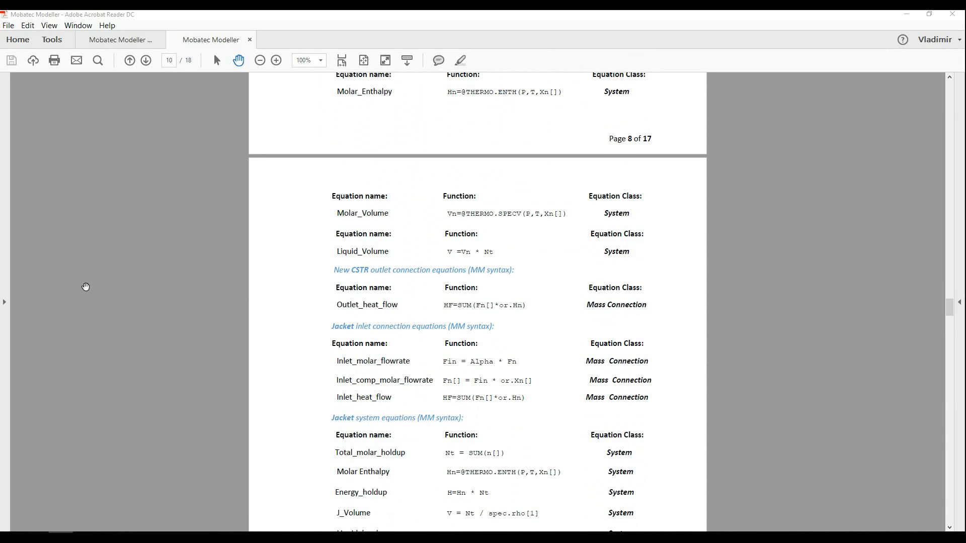
scroll(85, 286, down, 2)
scroll(85, 287, down, 5)
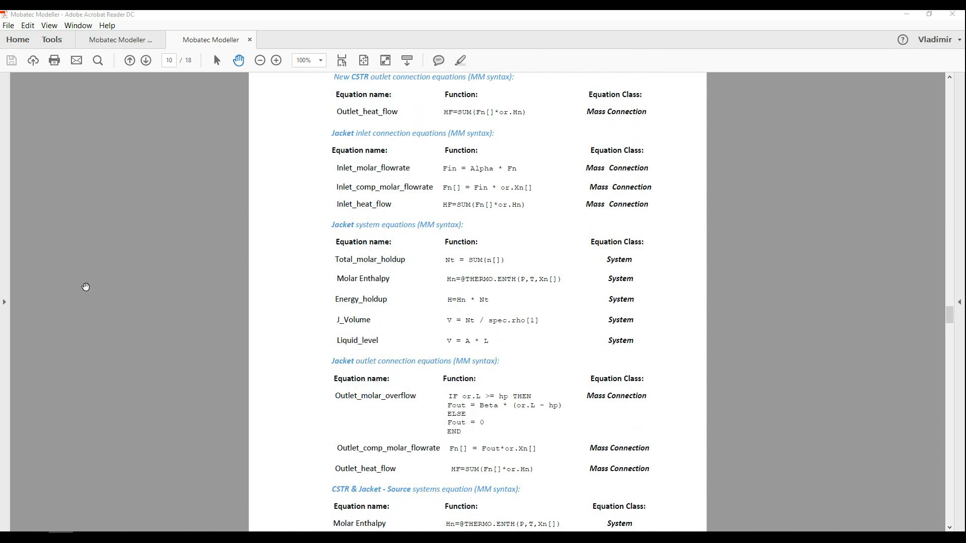
scroll(86, 286, down, 2)
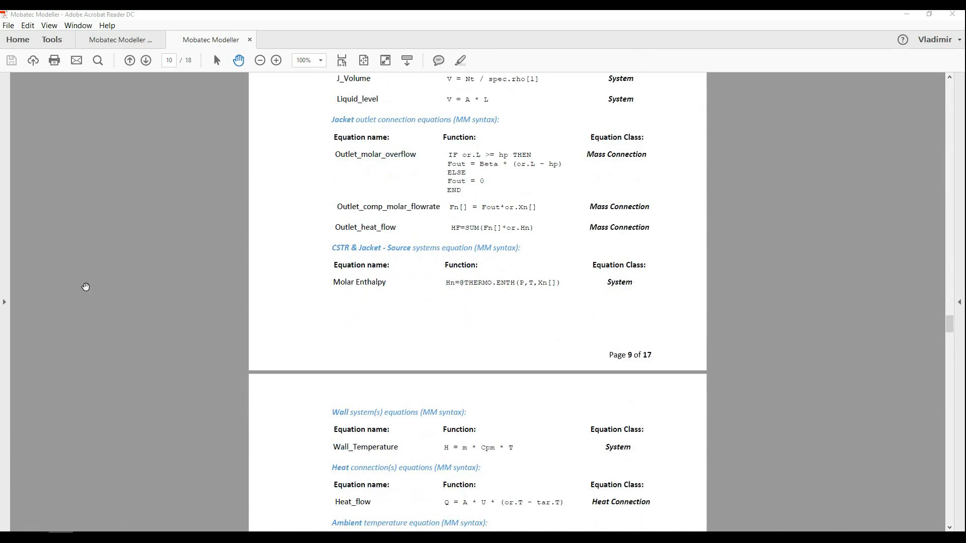
scroll(85, 286, down, 2)
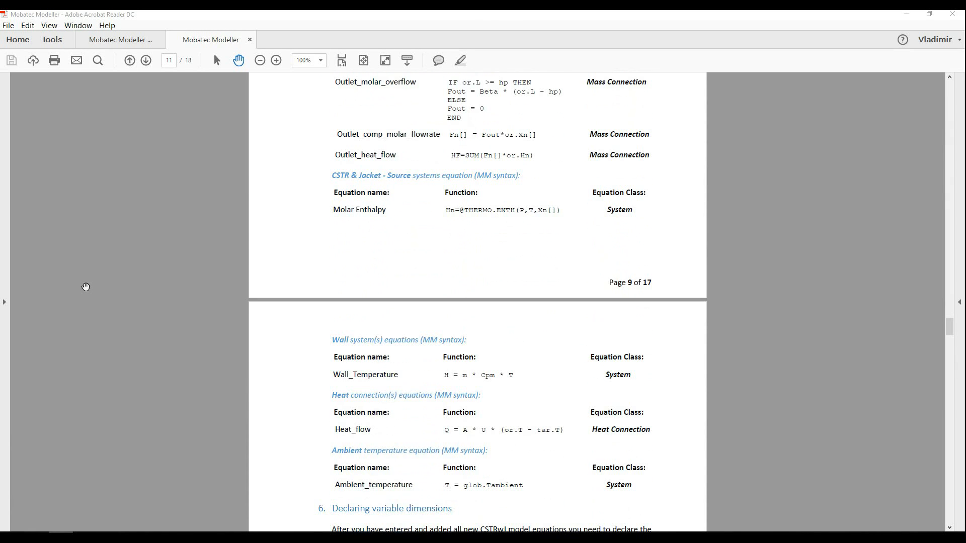
scroll(86, 287, up, 7)
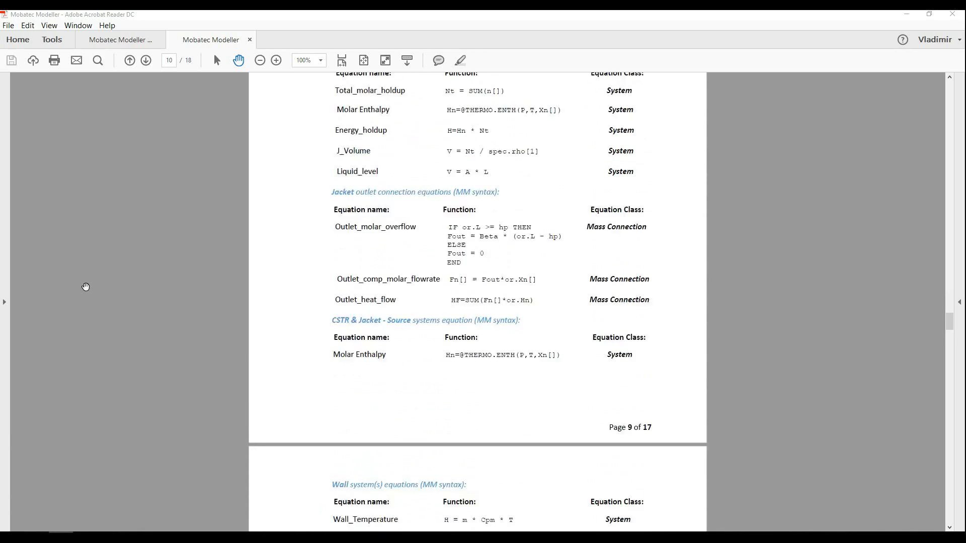
scroll(86, 287, up, 8)
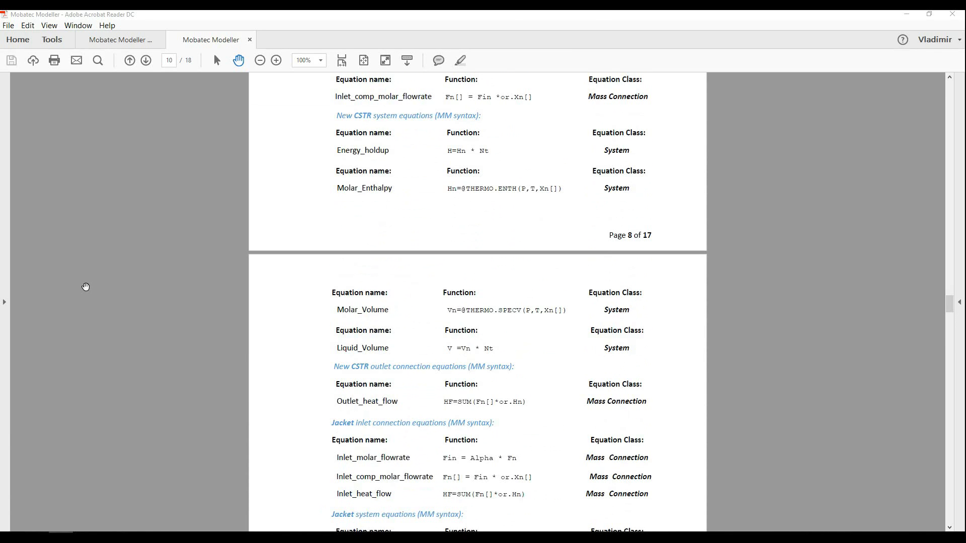
scroll(86, 287, up, 1)
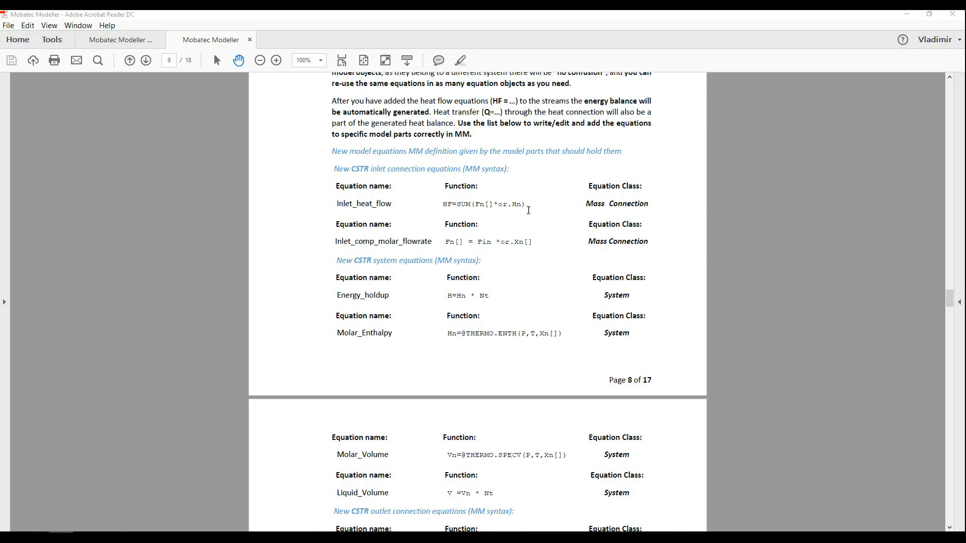
Examine the Hn term in the Inlet_heat_flow function of the new CSTR inlet connection equations.
drag(514, 210, 521, 211)
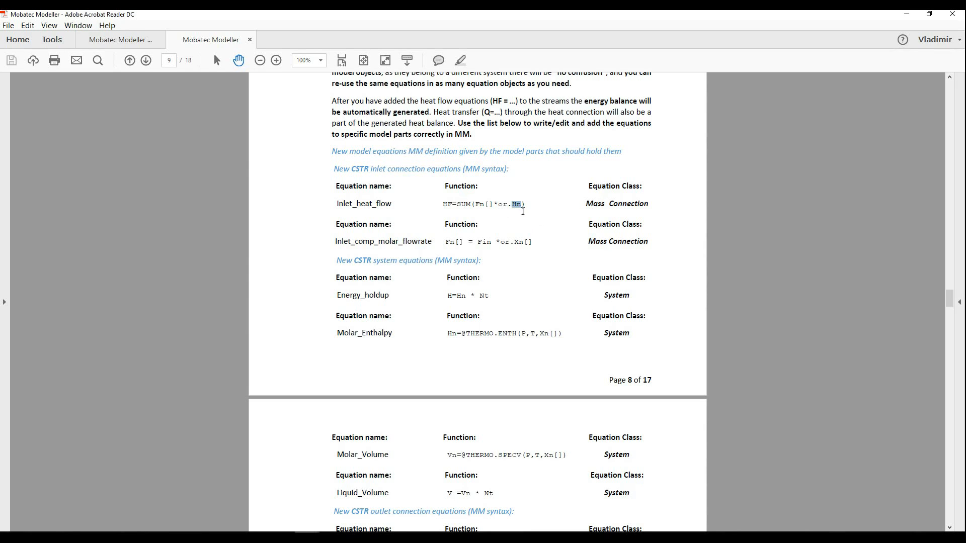
click(531, 227)
drag(516, 208, 520, 208)
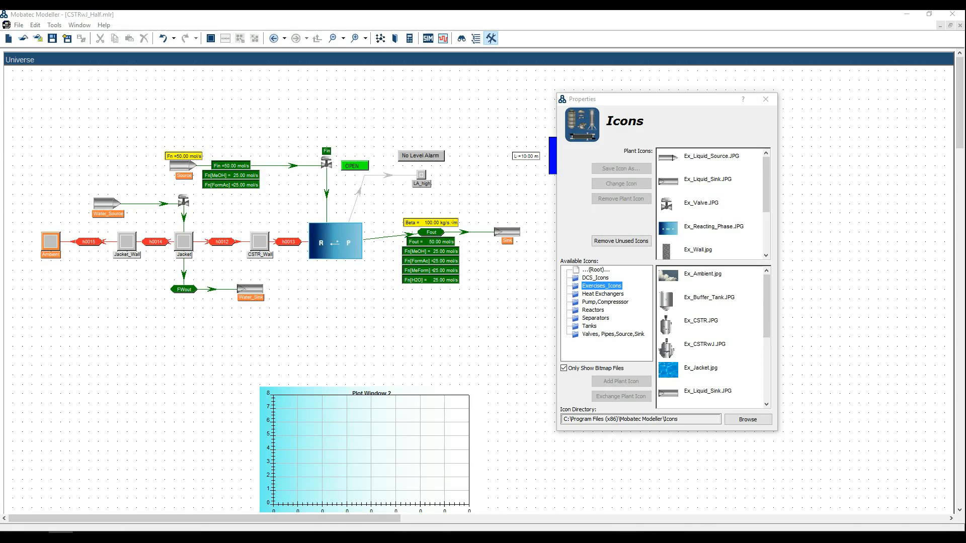
Edit the Inlet_comp_molar_flowrate equation used by the Fin connection so that it reads Fn[] = Fin * or.Xn[].
click(330, 170)
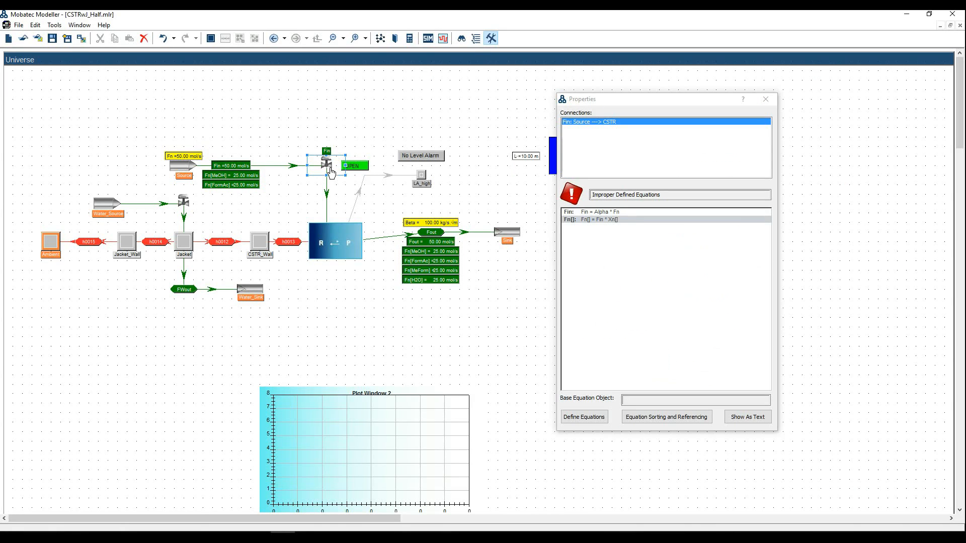
mouse_move(586, 297)
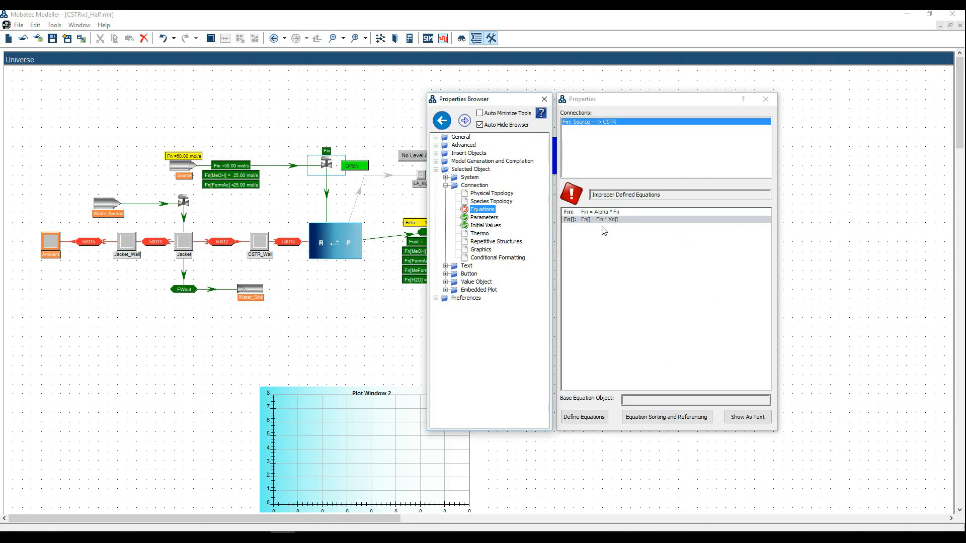
click(396, 40)
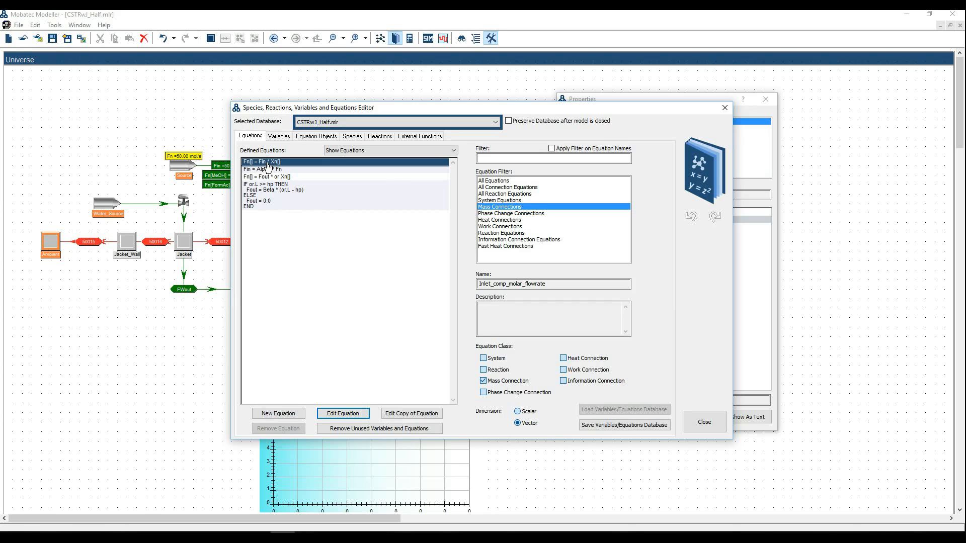
click(349, 414)
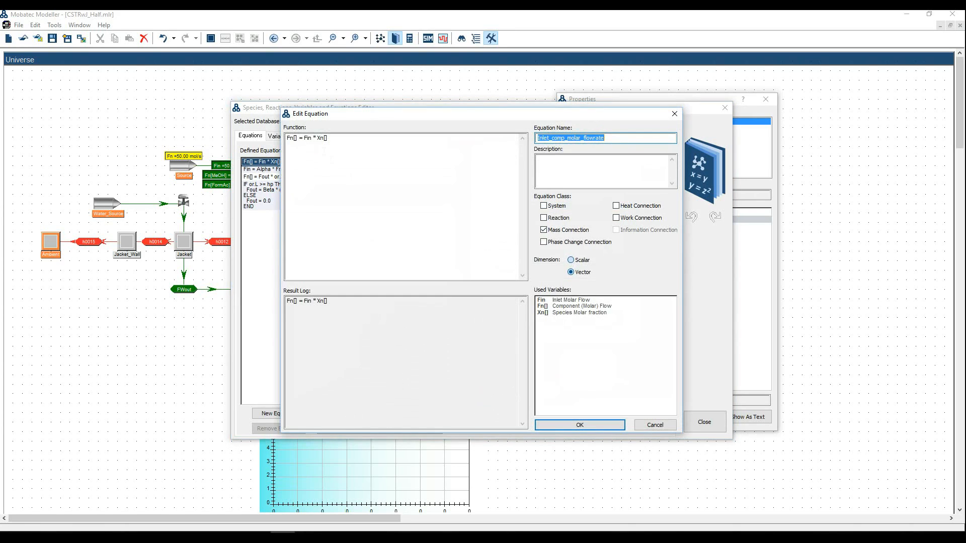
click(347, 139)
text(or.)
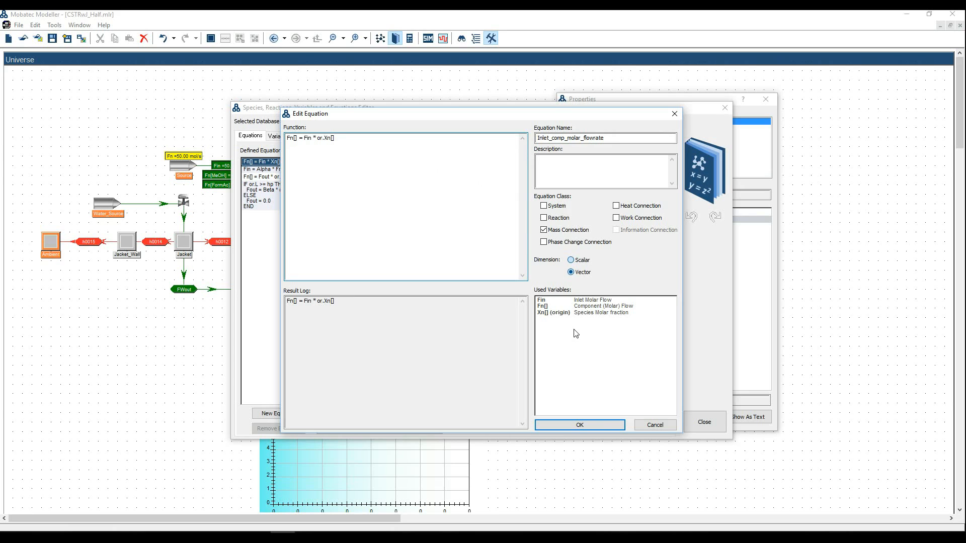
click(581, 427)
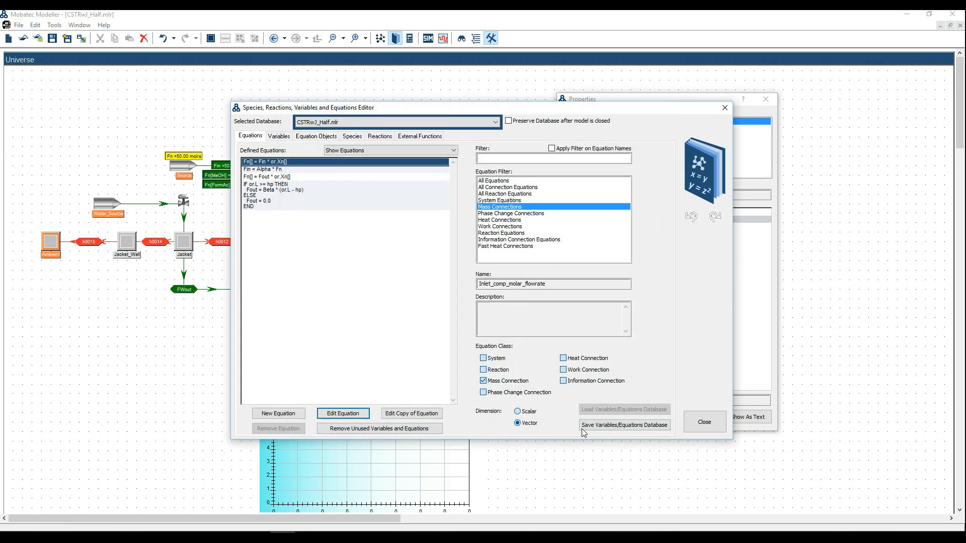
click(704, 423)
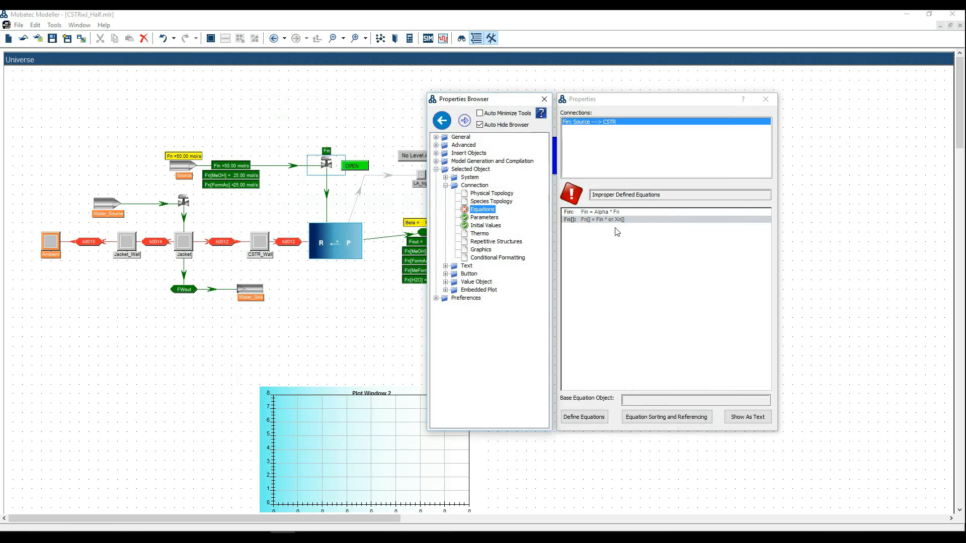
key(Escape)
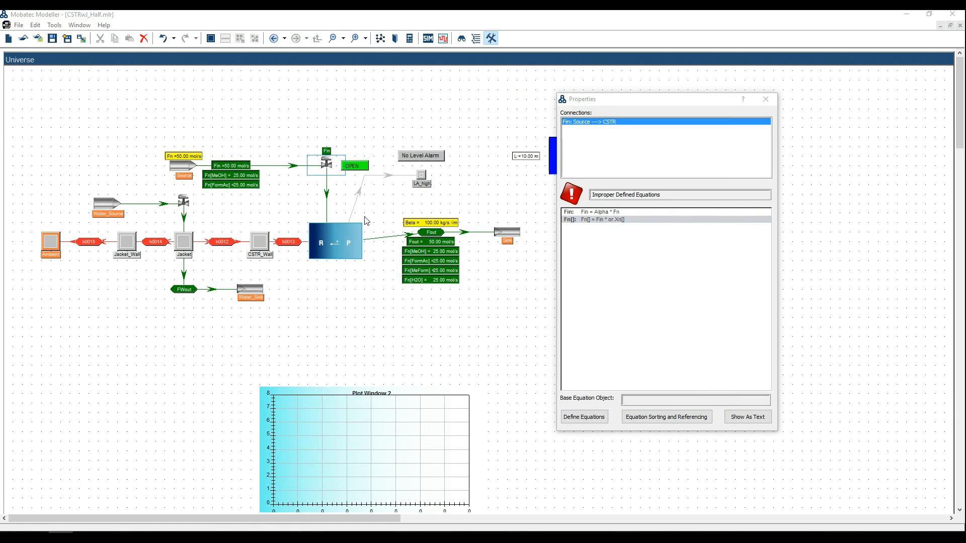
Examine the selectable variables of the Fin connection's equations and the balance equations of the CSTR system.
mouse_move(580, 205)
click(659, 420)
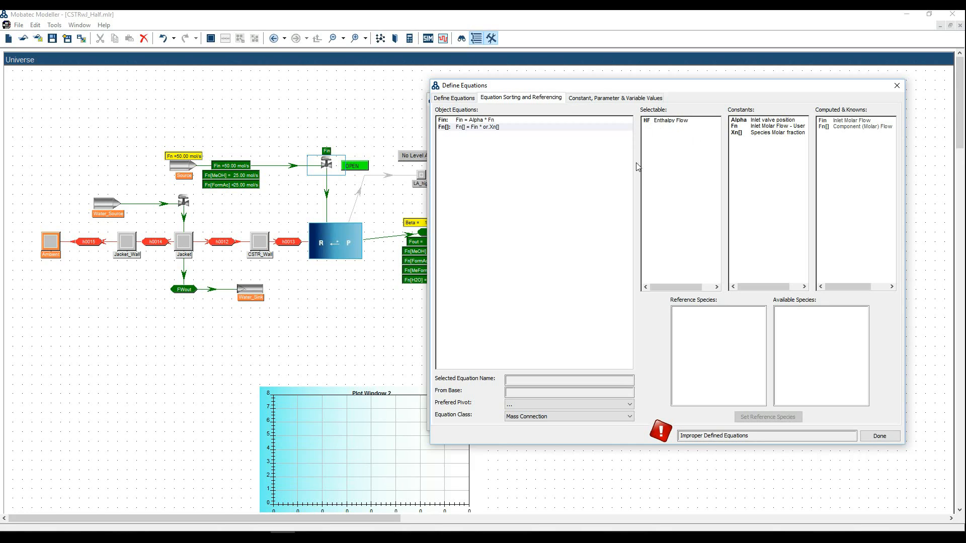
click(61, 533)
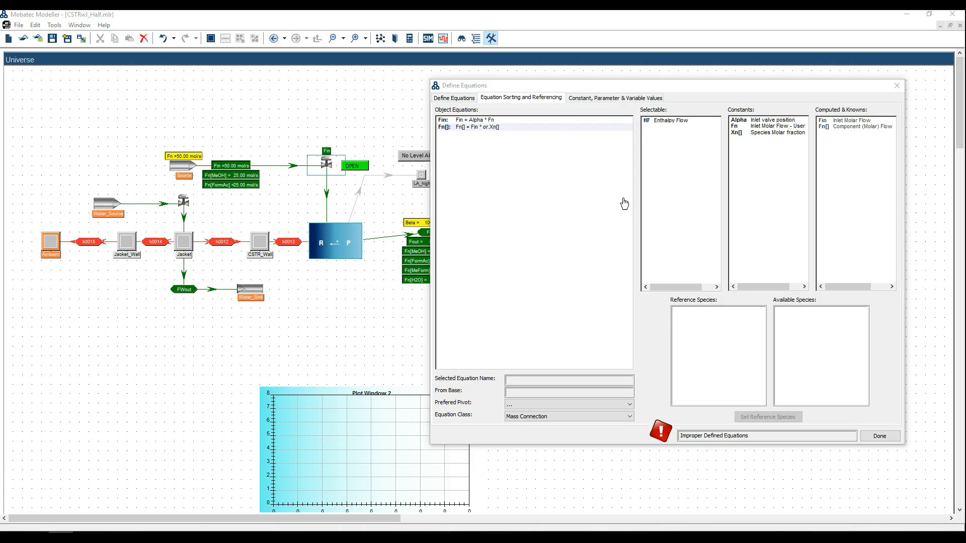
click(338, 245)
click(867, 436)
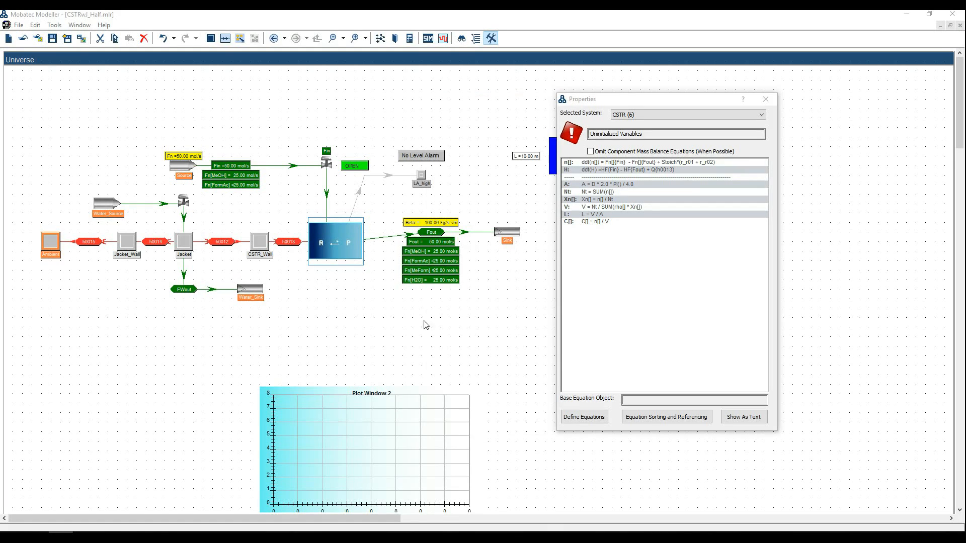
mouse_move(672, 252)
Temporarily detach the target of heat connection h0013 from the CSTR to compare the CSTR and Fin equations, and reconnect it.
right_click(292, 248)
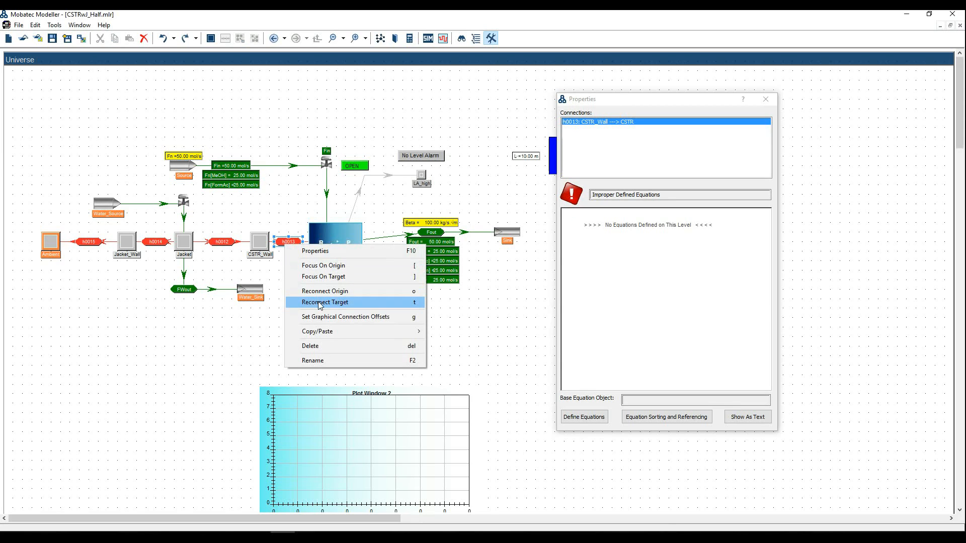
click(319, 303)
click(292, 222)
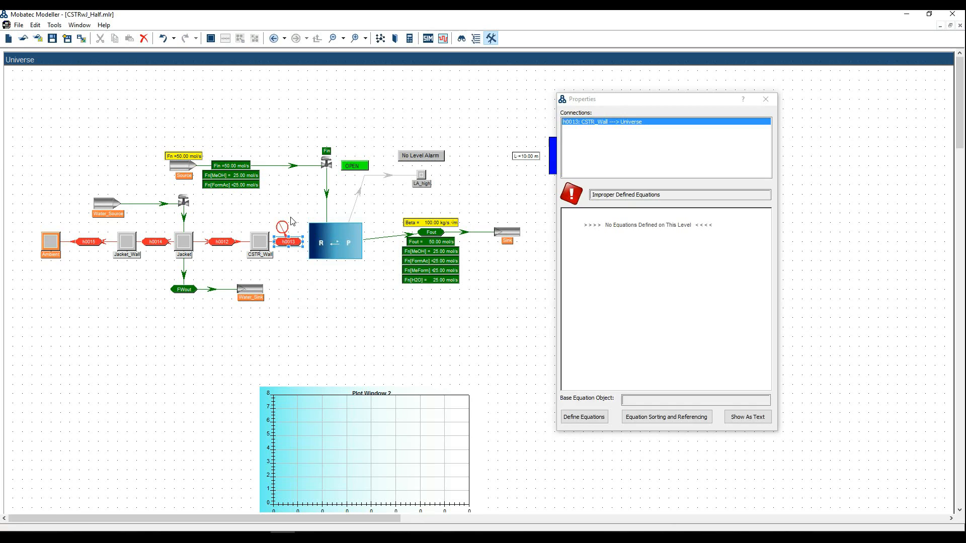
click(330, 243)
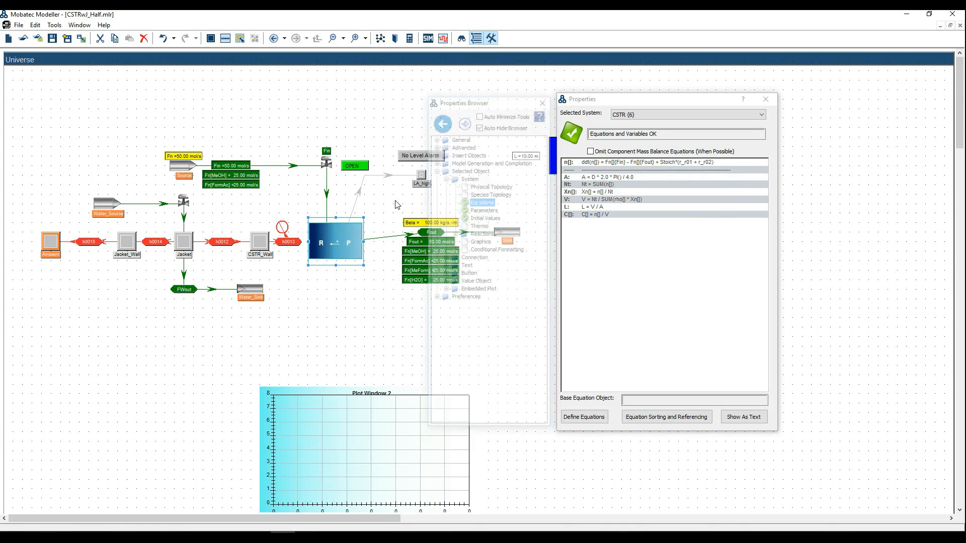
click(336, 173)
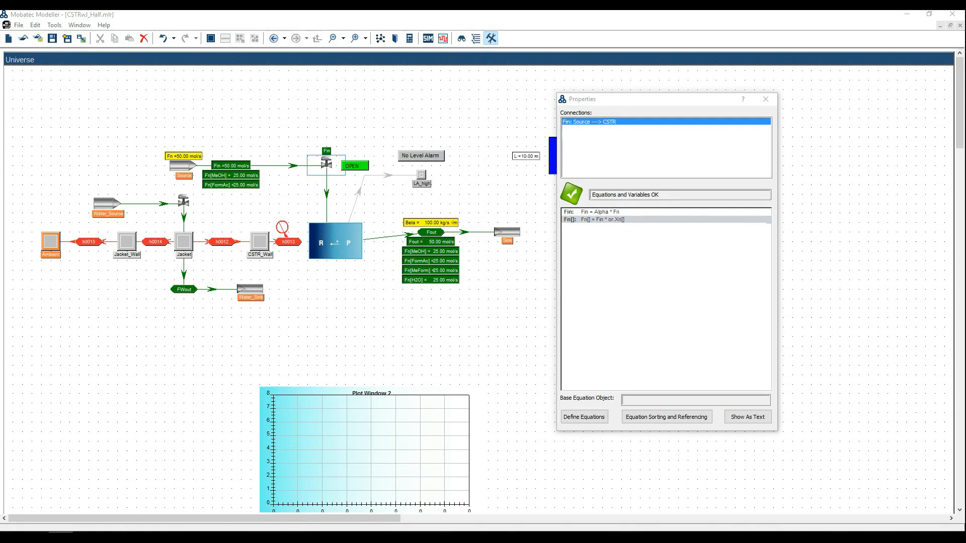
drag(291, 228, 324, 251)
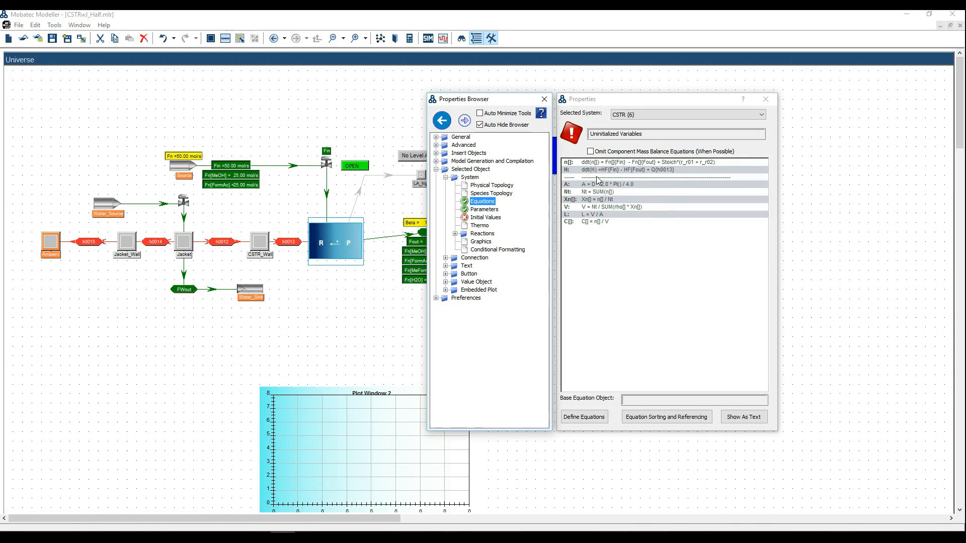
Define a new scalar mass connection equation HF=SUM(Fn[]*or.Hn) named Inlet_heat_flow and add it to the Fin connection.
click(328, 169)
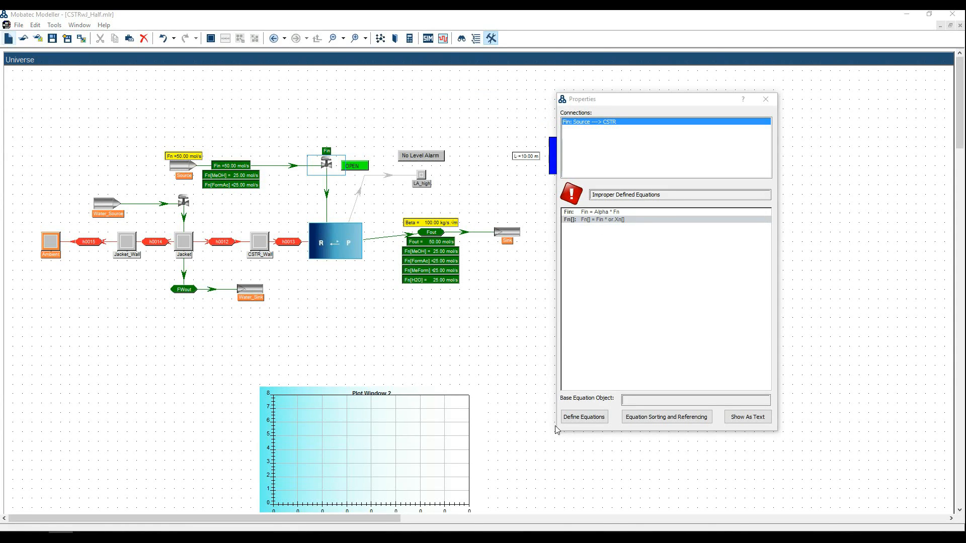
click(584, 417)
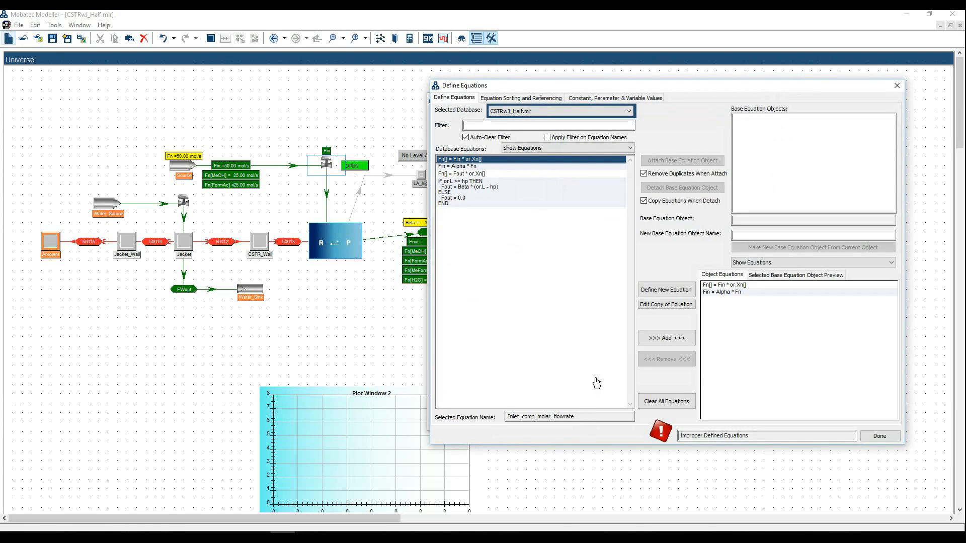
click(669, 292)
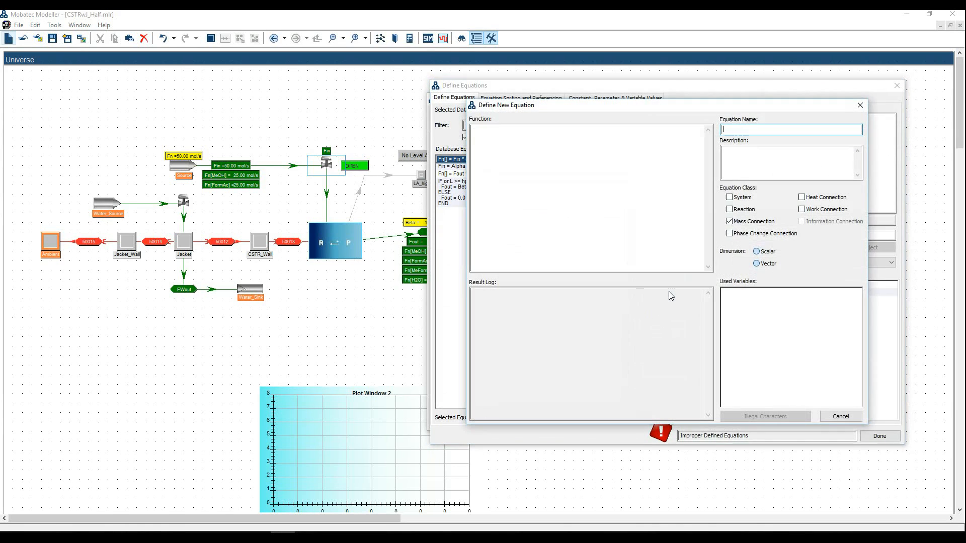
click(493, 131)
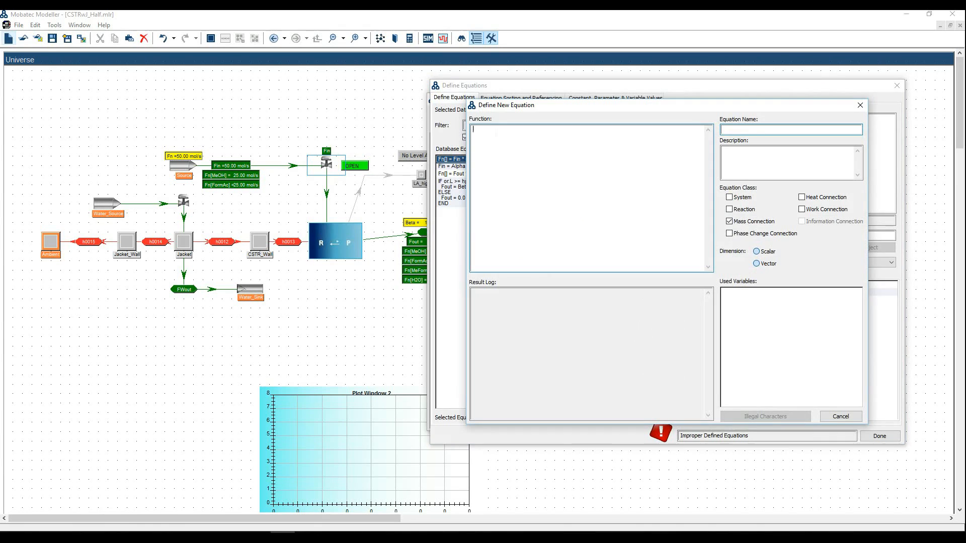
text(HF=SUM(Fn[]*or.Hn))
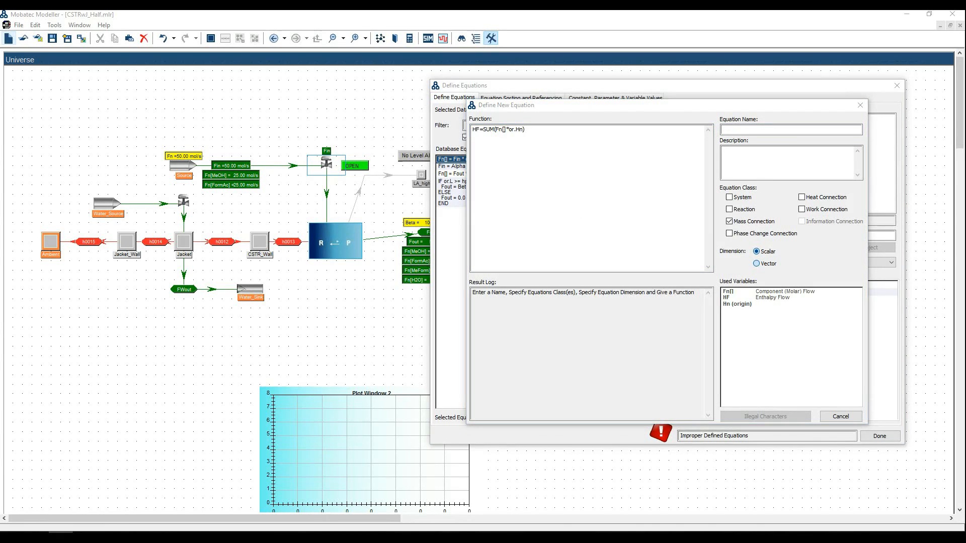
click(738, 131)
text(Inlet_heat_flow)
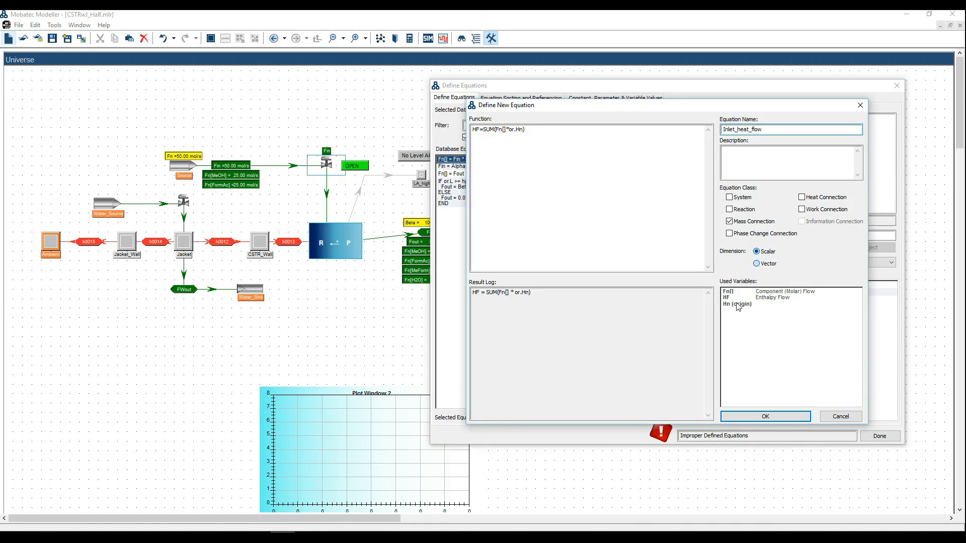
click(765, 416)
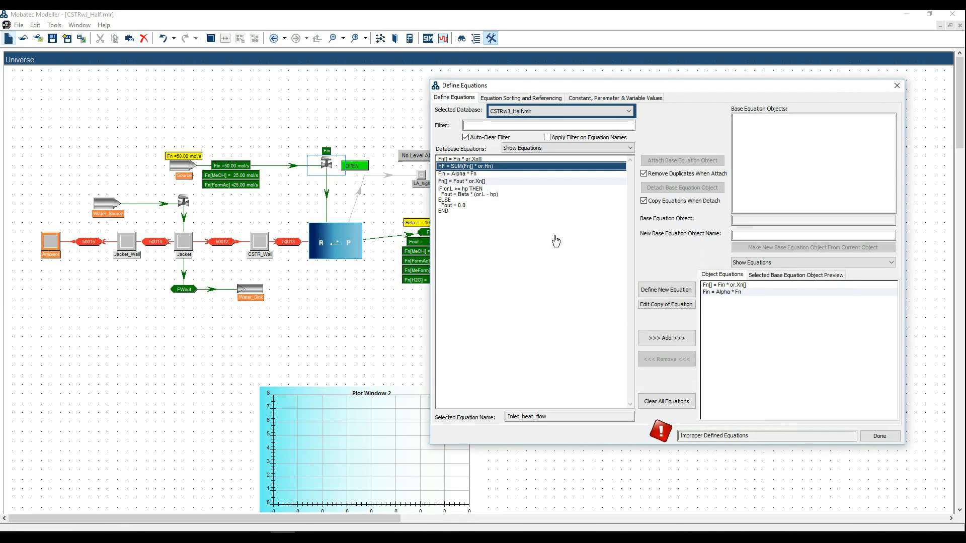
click(663, 337)
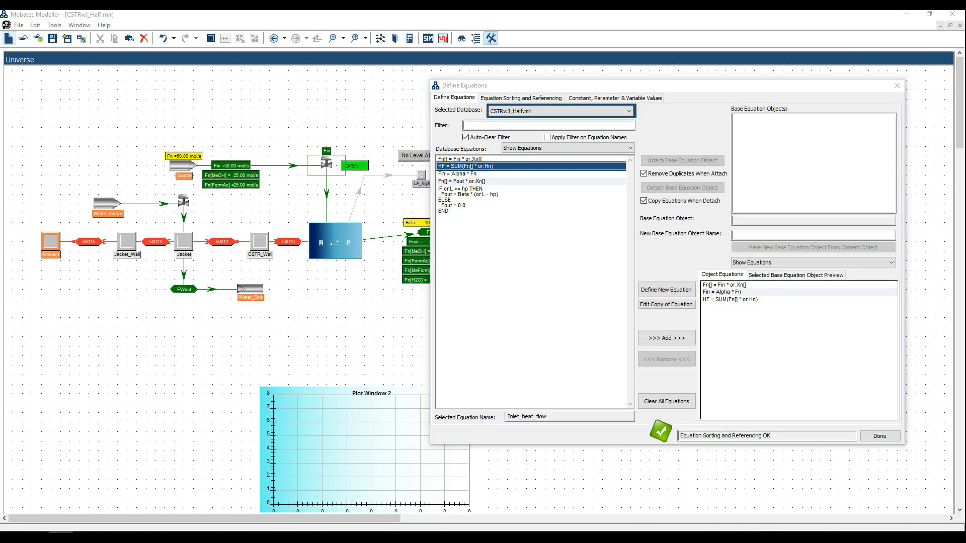
click(879, 436)
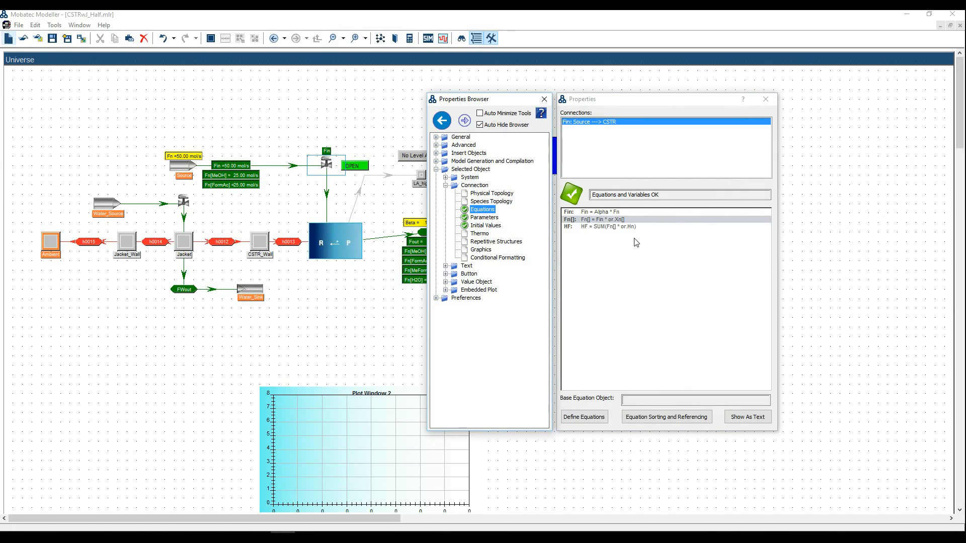
Add the existing Inlet_heat_flow equation to the equations of the Fout connection between the CSTR and Sink.
click(422, 233)
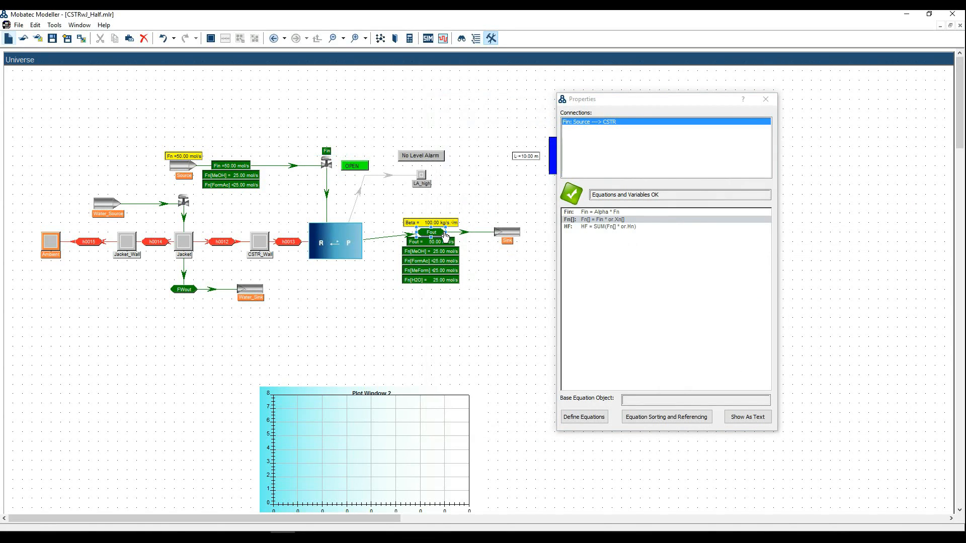
click(584, 419)
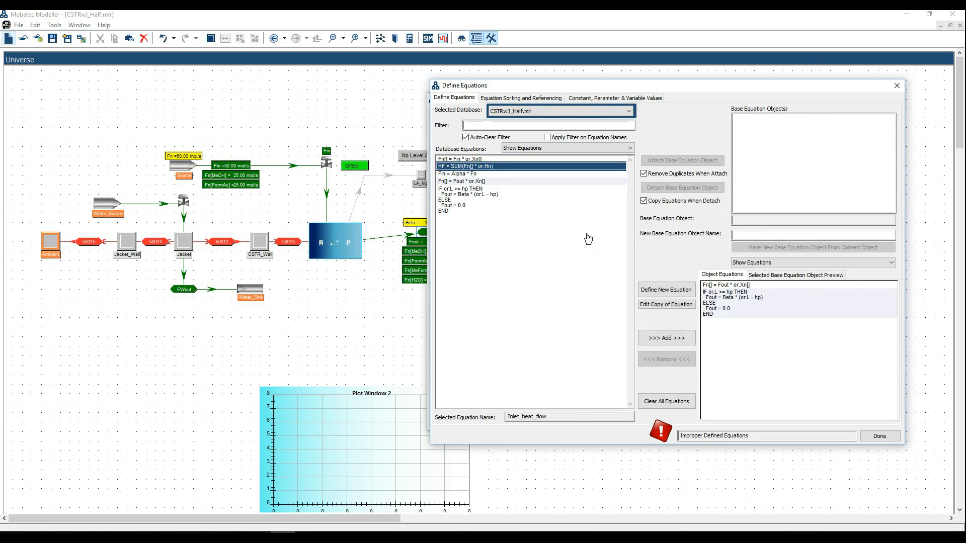
click(659, 342)
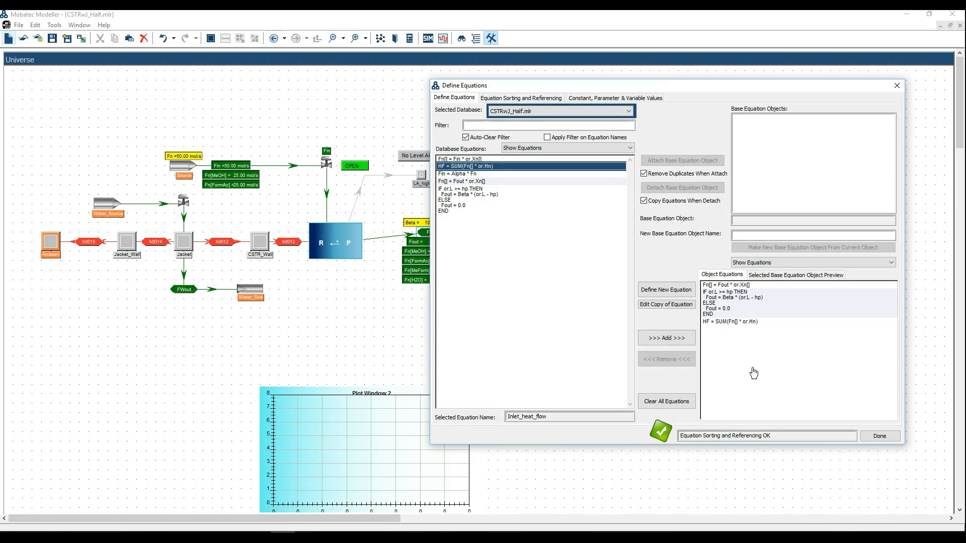
click(894, 436)
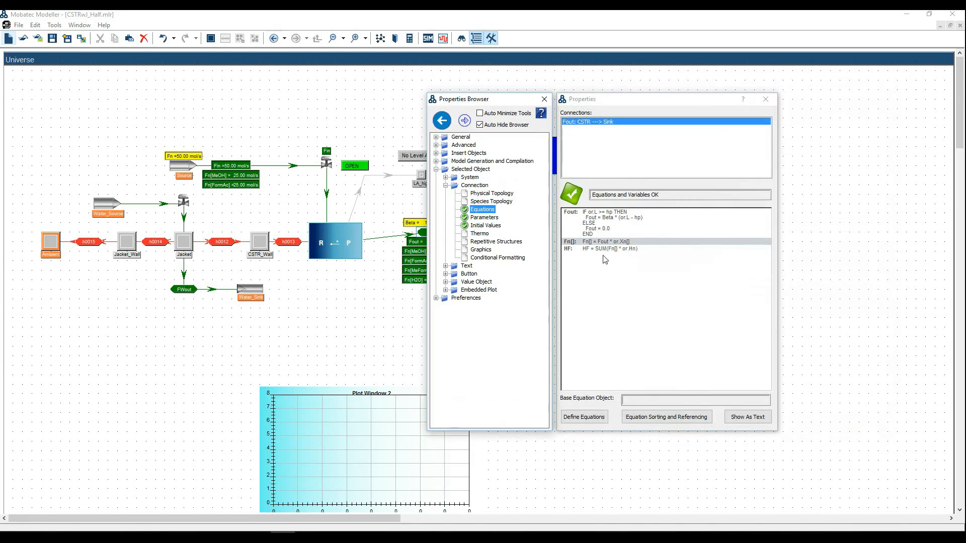
Check the selectable and constant variables in the equation sorting and referencing of the Source system and the Fin connection.
key(alt+Tab)
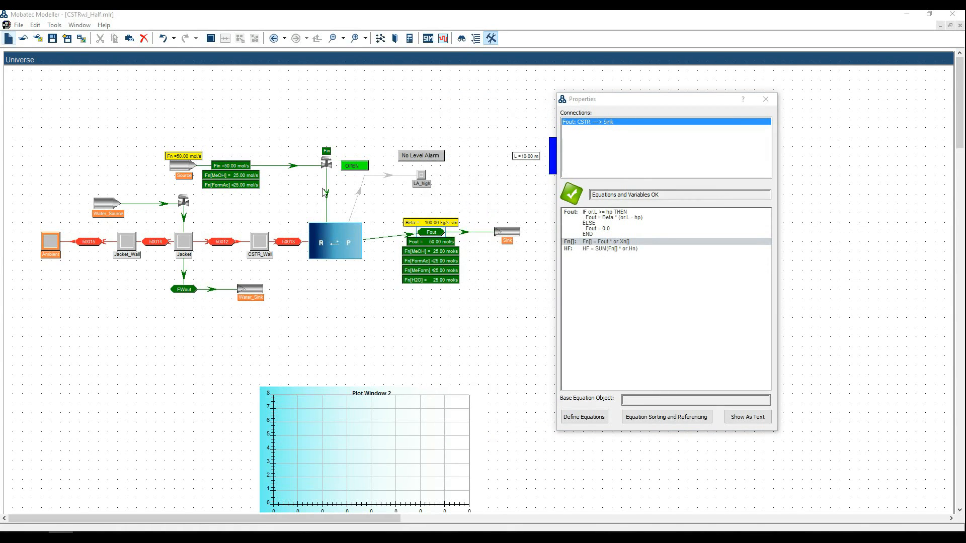
click(336, 172)
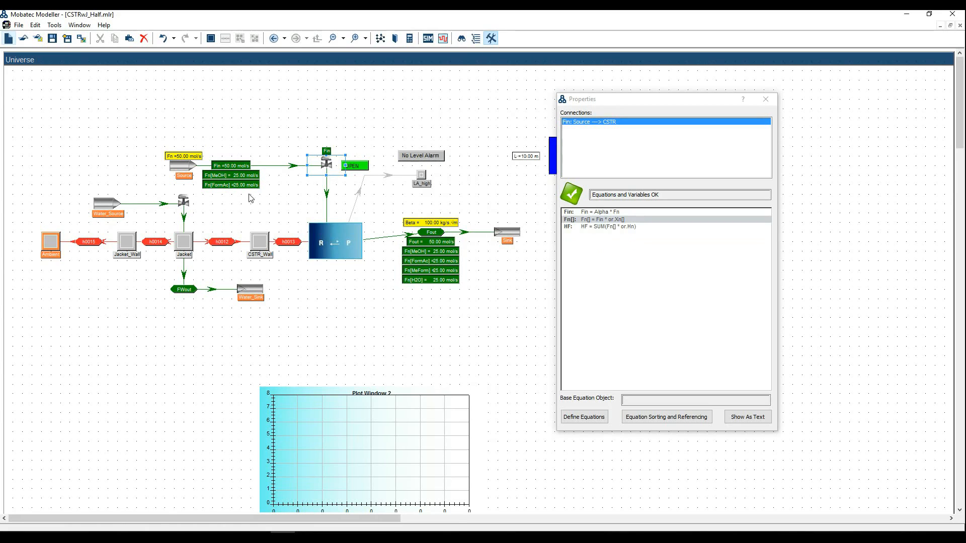
click(187, 169)
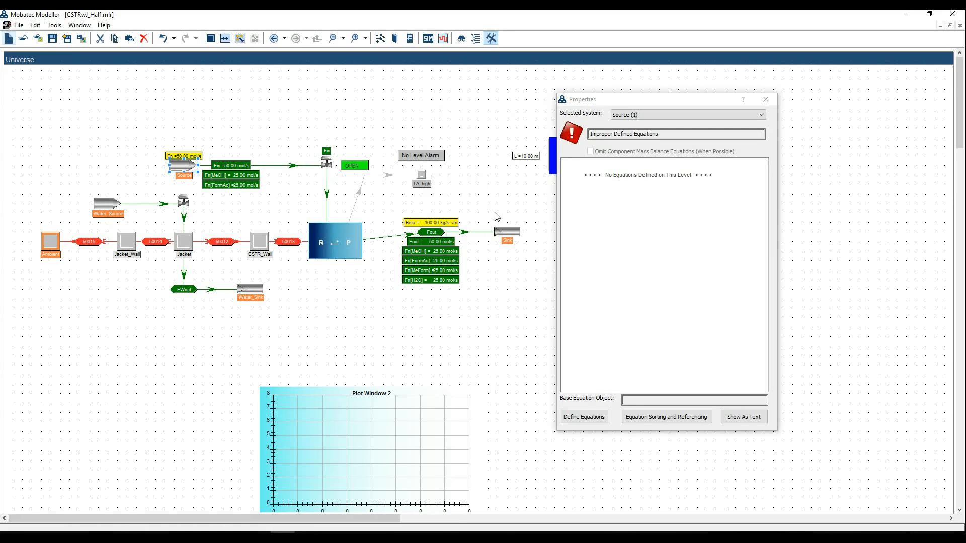
mouse_move(626, 221)
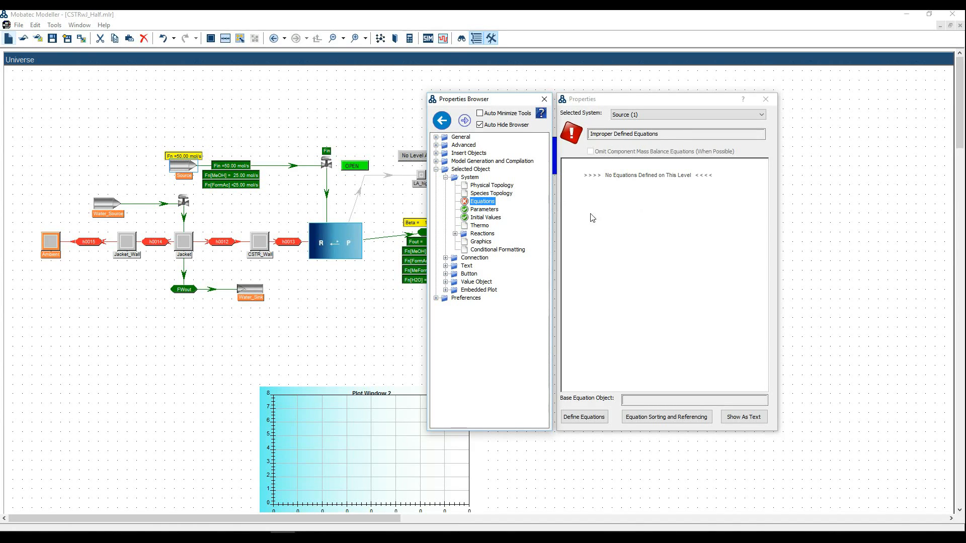
click(660, 418)
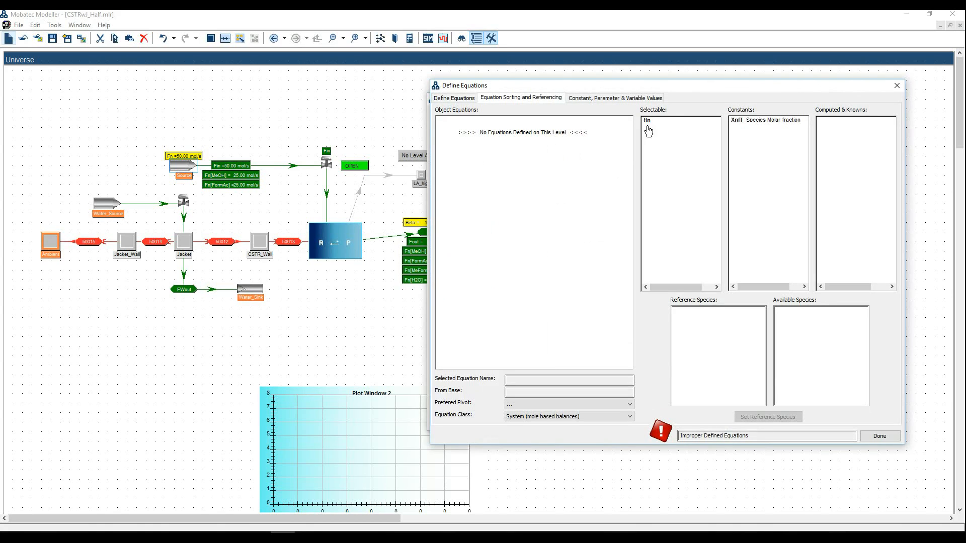
click(331, 165)
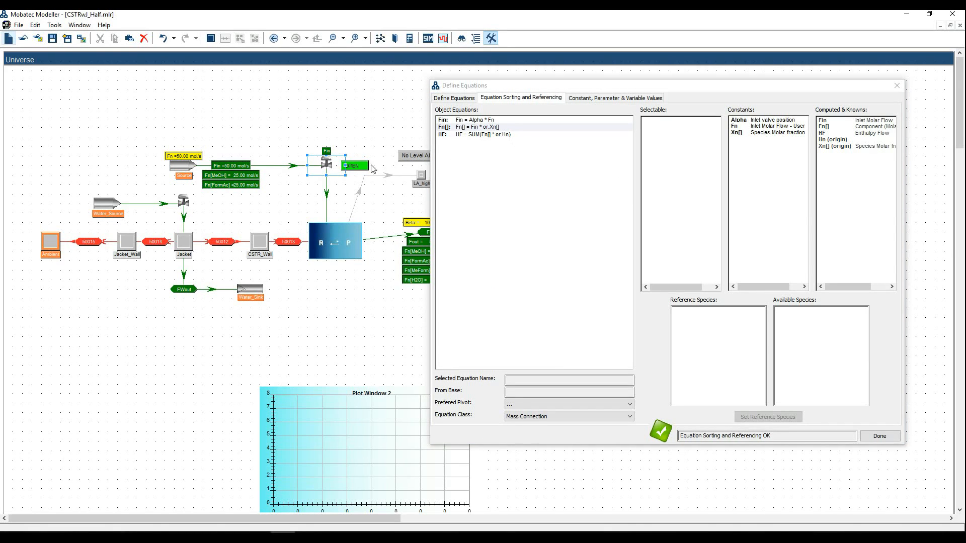
click(194, 165)
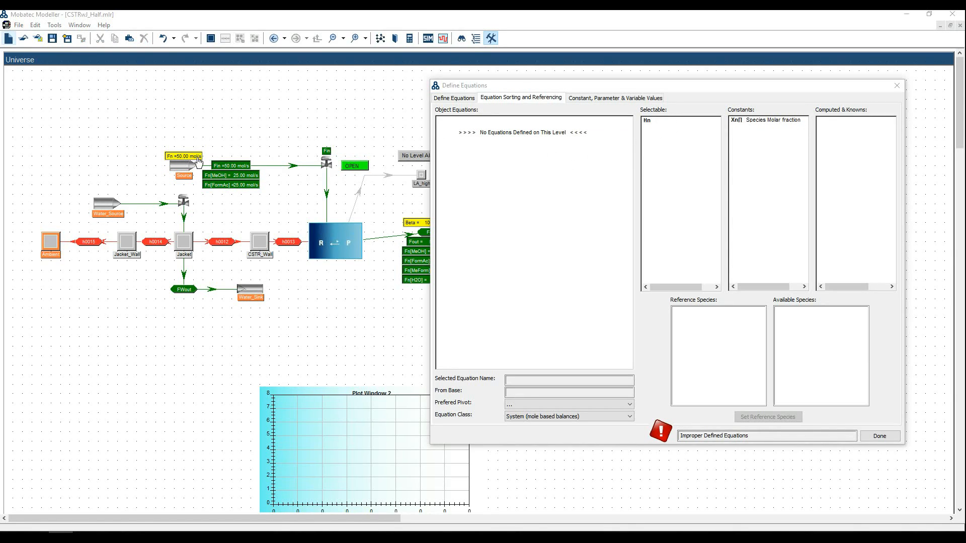
click(459, 98)
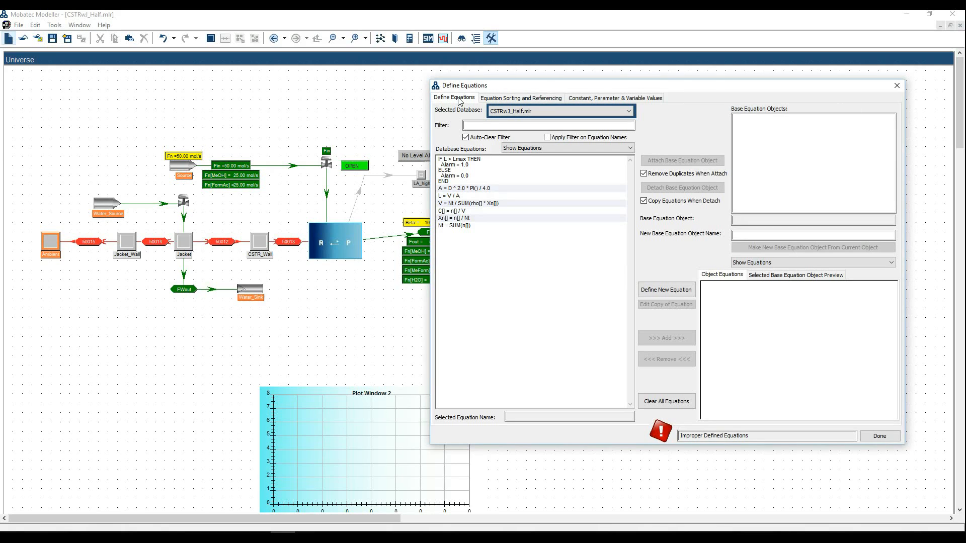
click(656, 293)
click(538, 140)
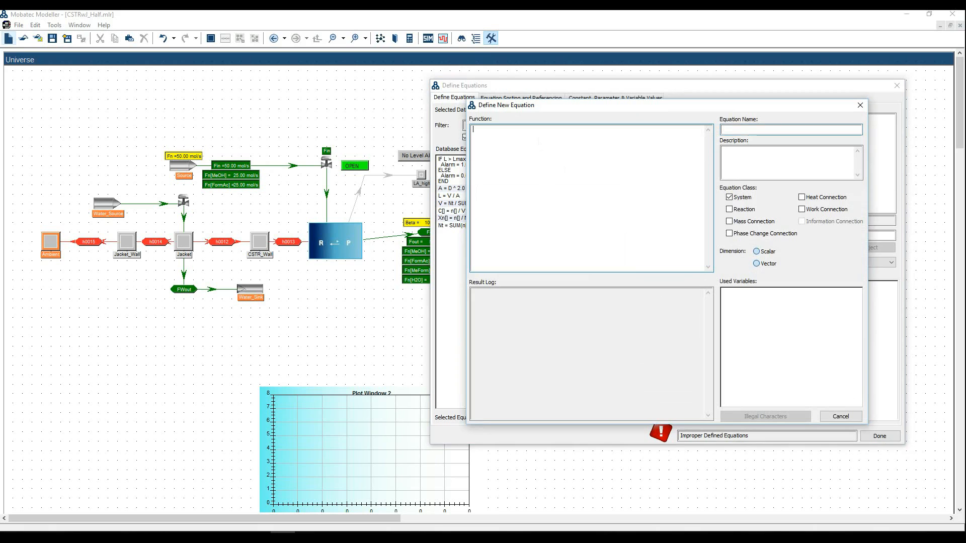
text(Hn=@THERMO.ENTH(P,T,Xn[]))
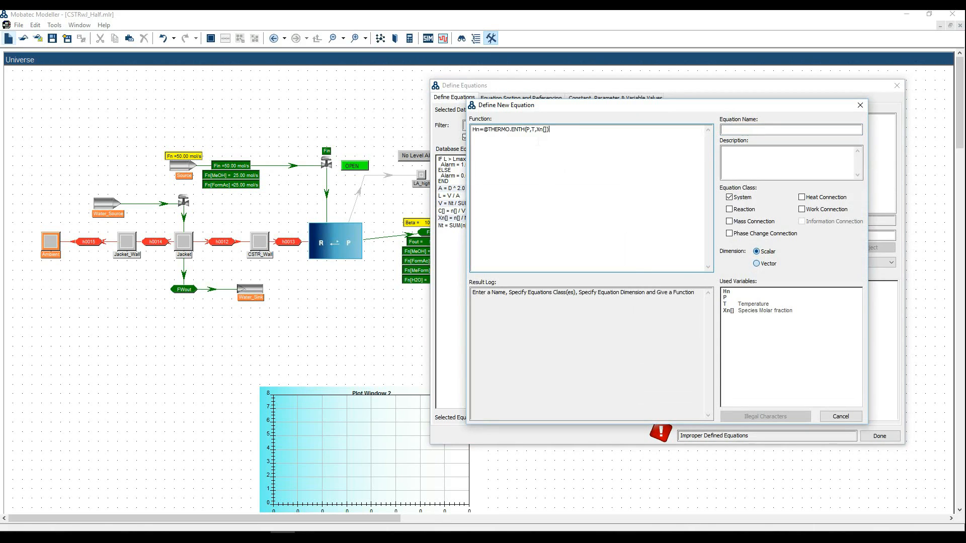
click(227, 172)
click(772, 130)
text(Molar_Enthalpy)
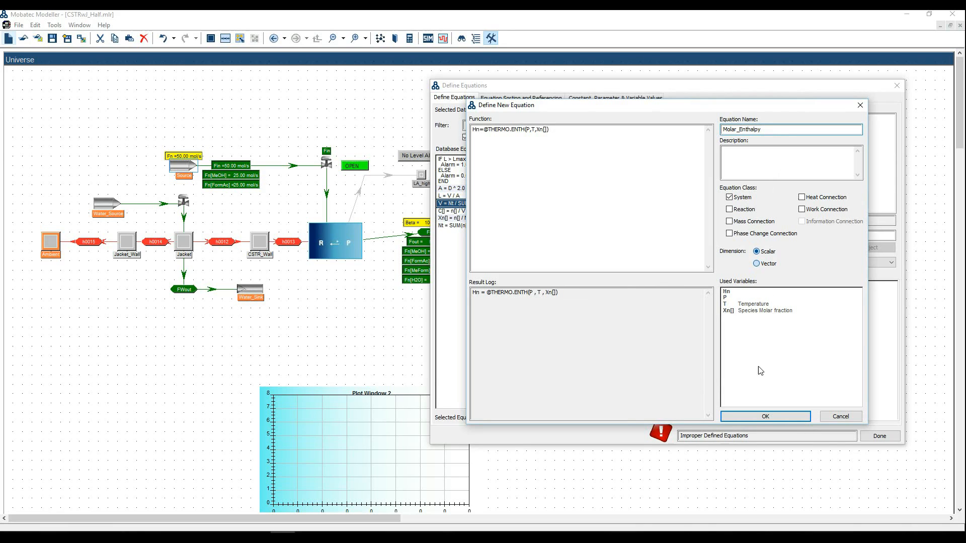
click(765, 417)
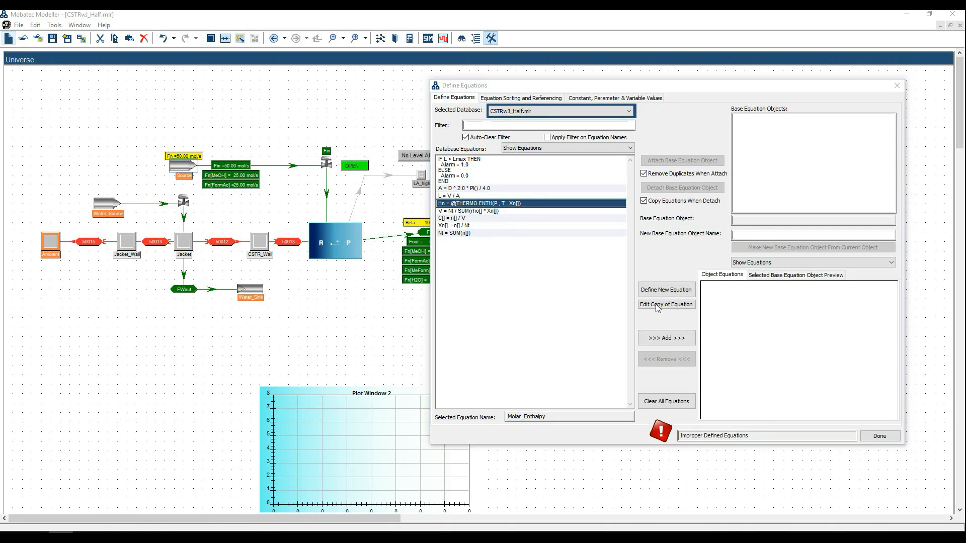
click(669, 339)
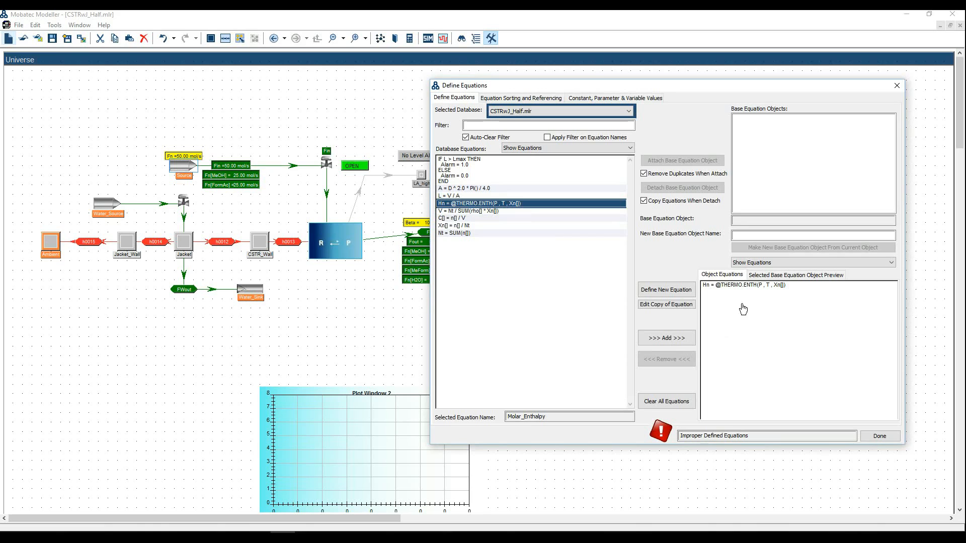
click(879, 436)
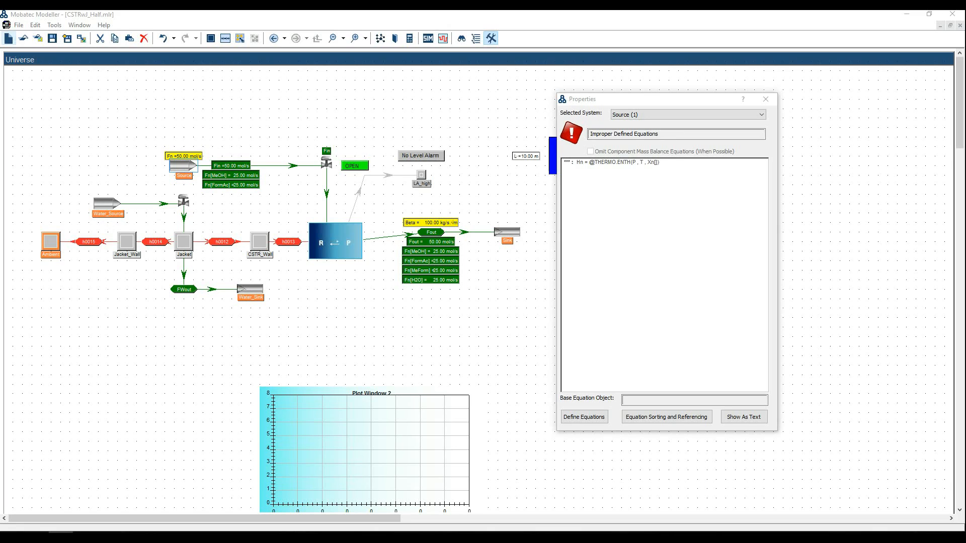
Copy the equations of the Source system and paste them into the Water_Source system.
right_click(181, 169)
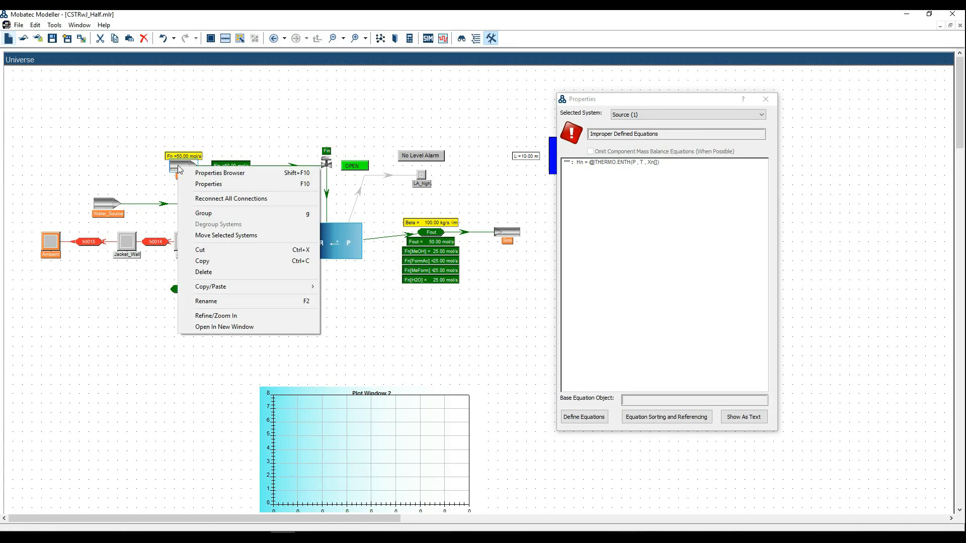
mouse_move(235, 284)
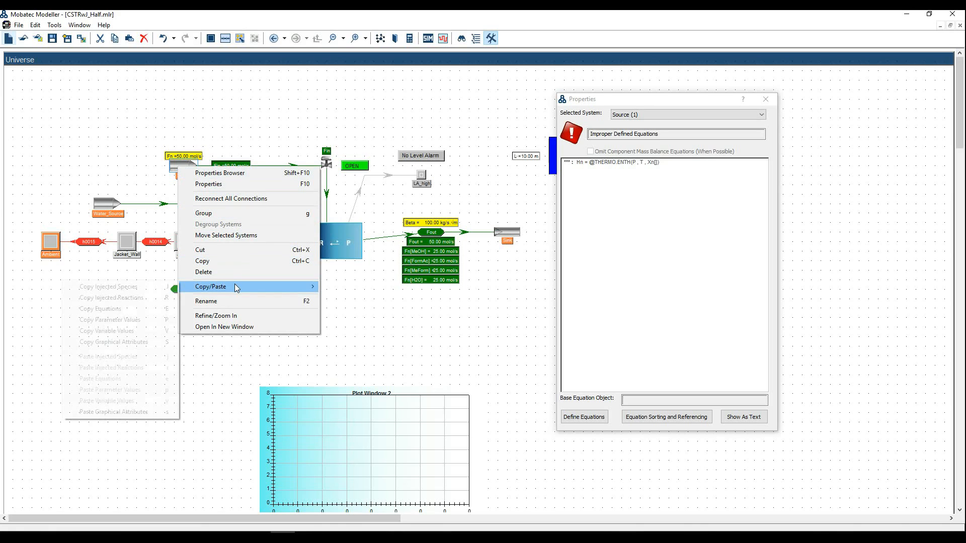
click(130, 309)
click(186, 172)
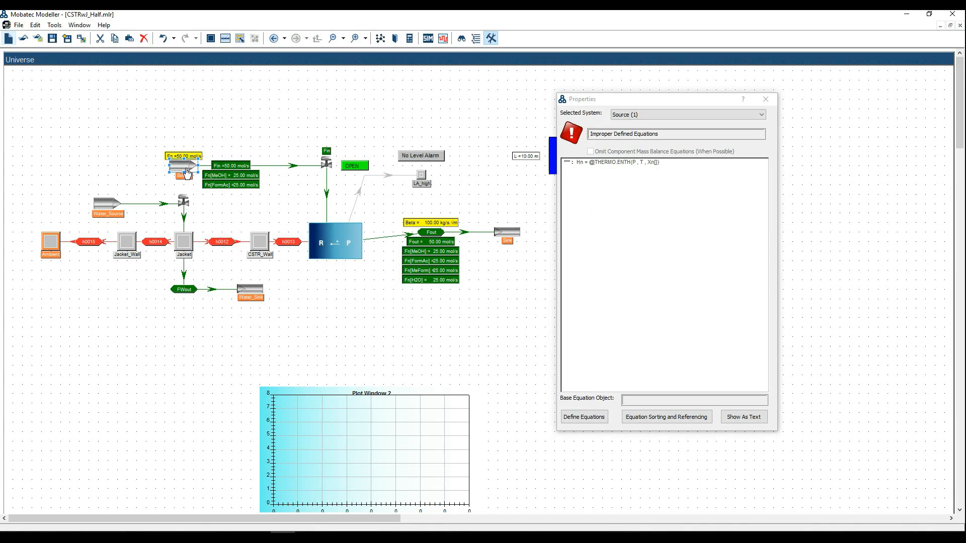
click(117, 206)
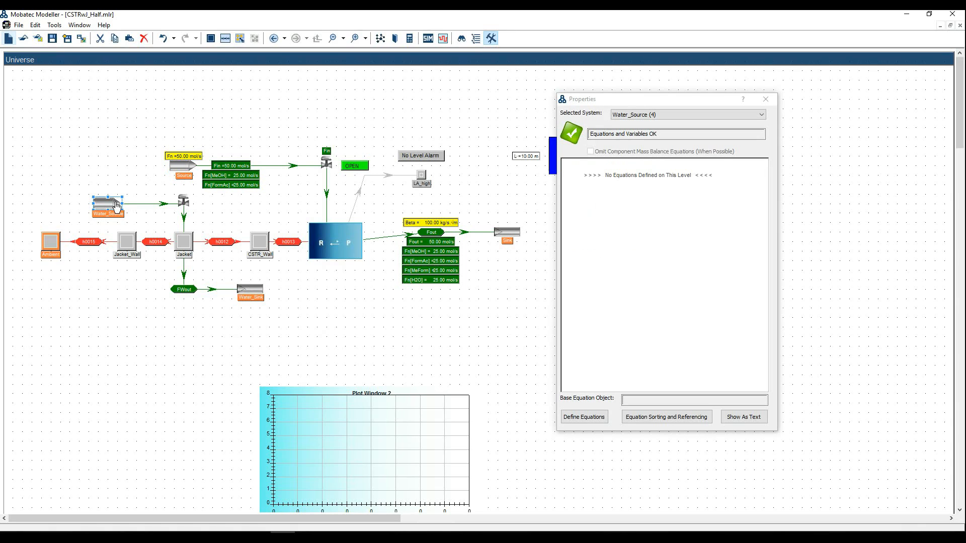
key(ctrl+v)
mouse_move(646, 180)
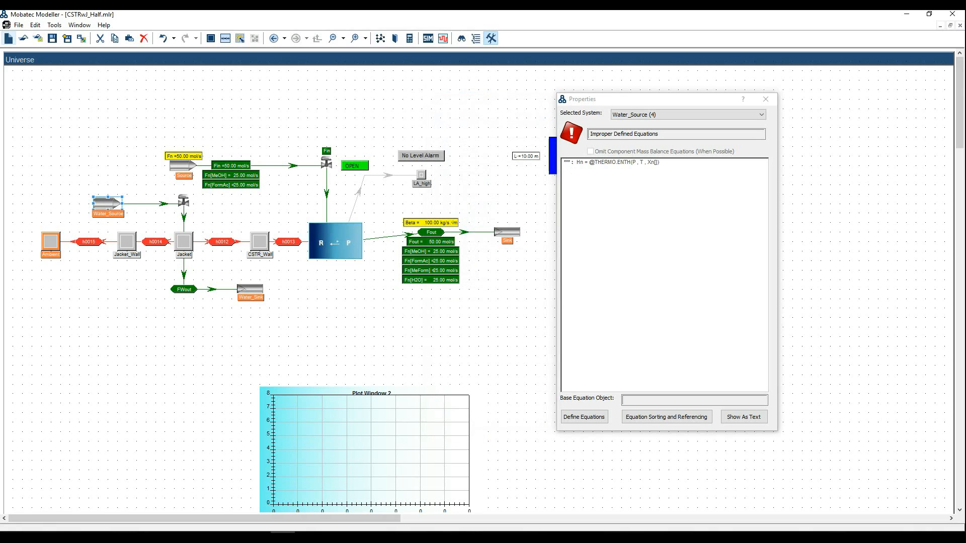
key(alt+Tab)
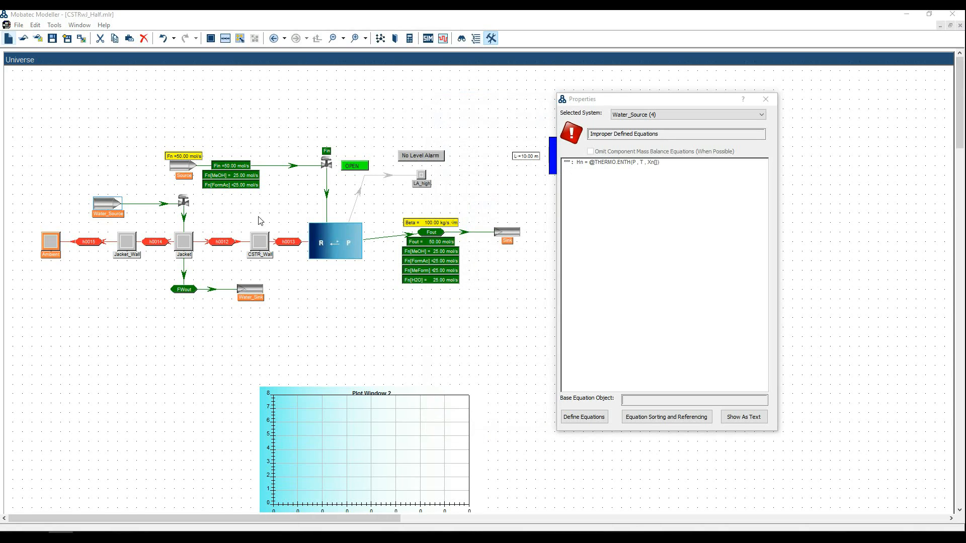
Copy the equations of the Fin connection to the FWin connection between Water_Source and Jacket.
click(334, 169)
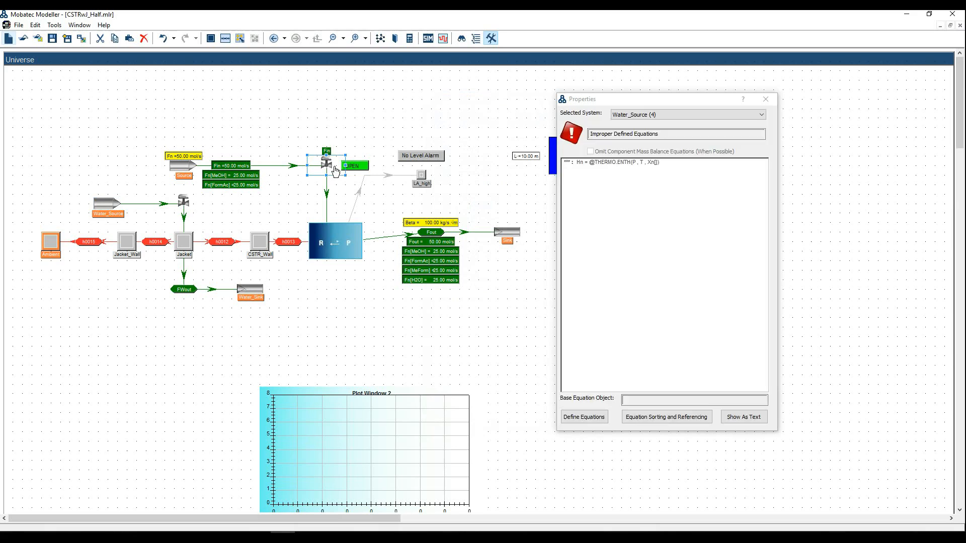
right_click(335, 171)
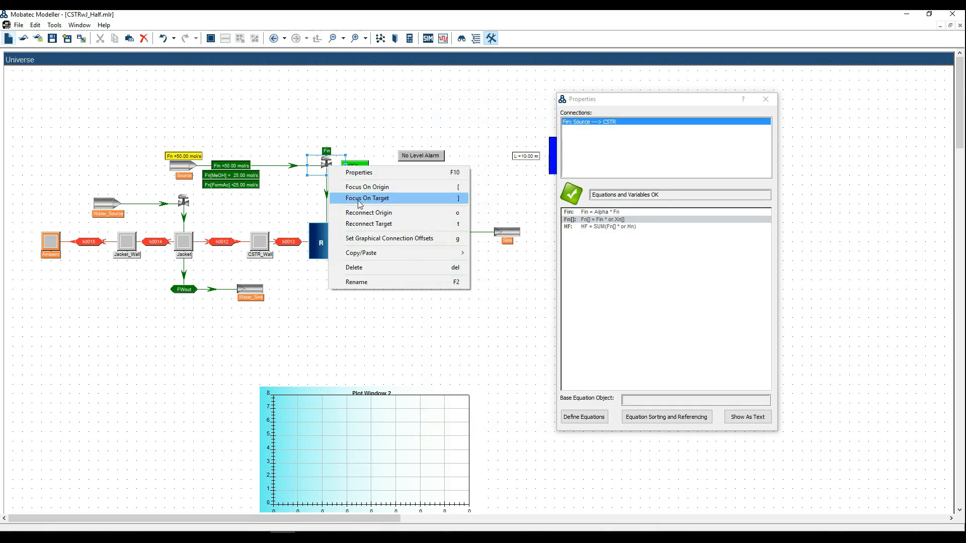
mouse_move(373, 258)
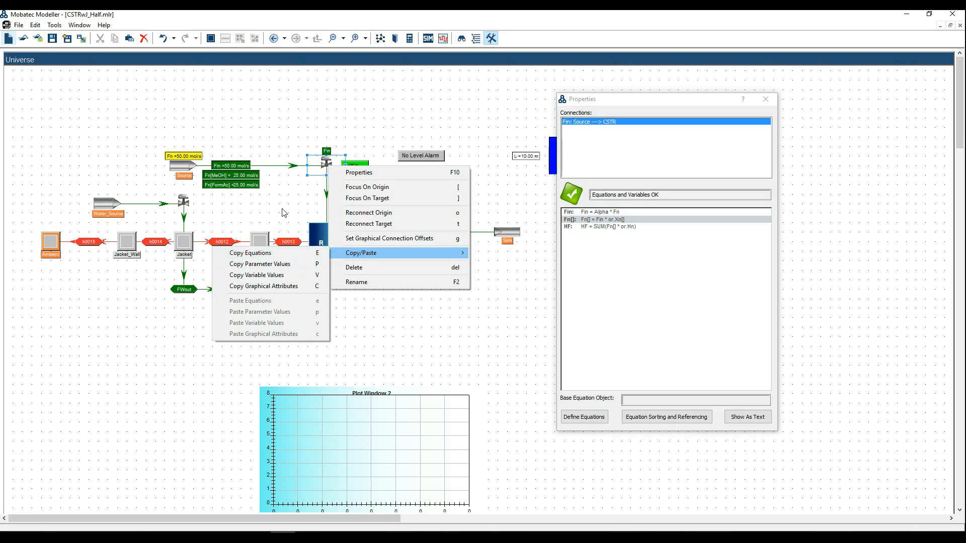
click(291, 194)
click(333, 165)
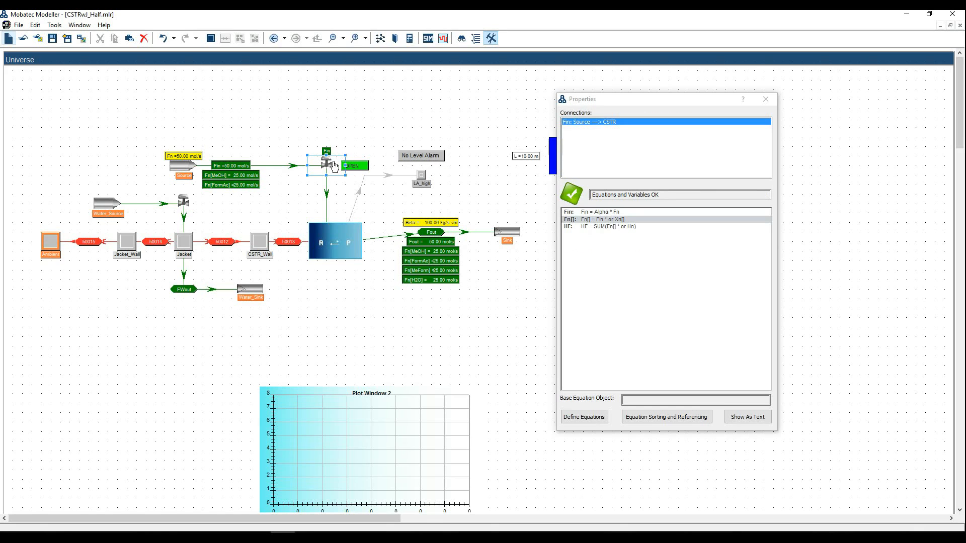
click(195, 208)
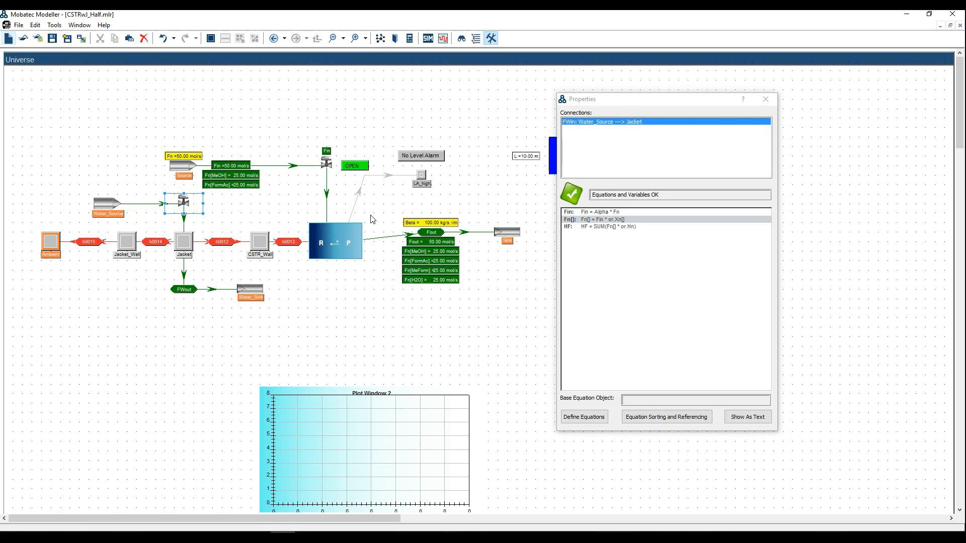
Copy the equations of the Fout connection to the FWout connection between Jacket and Water_Sink.
click(442, 242)
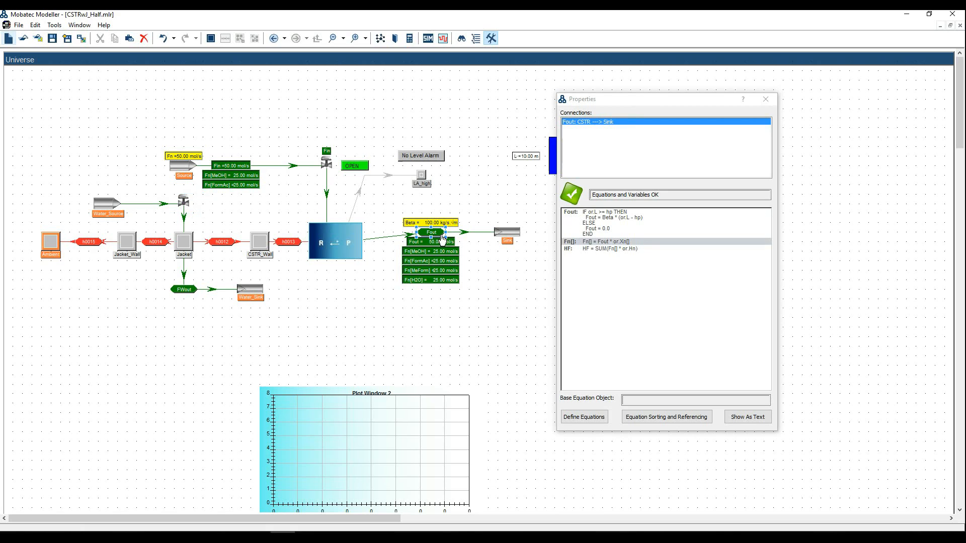
click(194, 292)
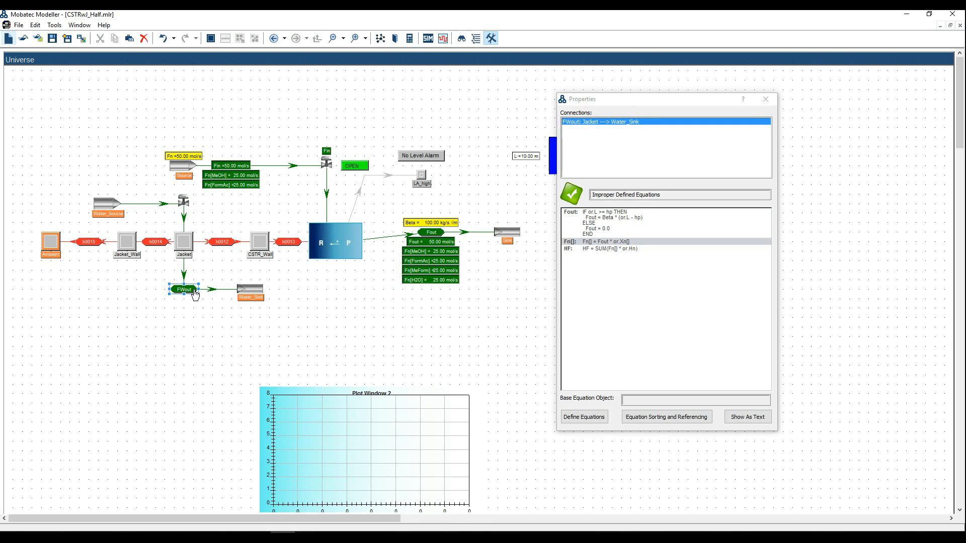
click(211, 333)
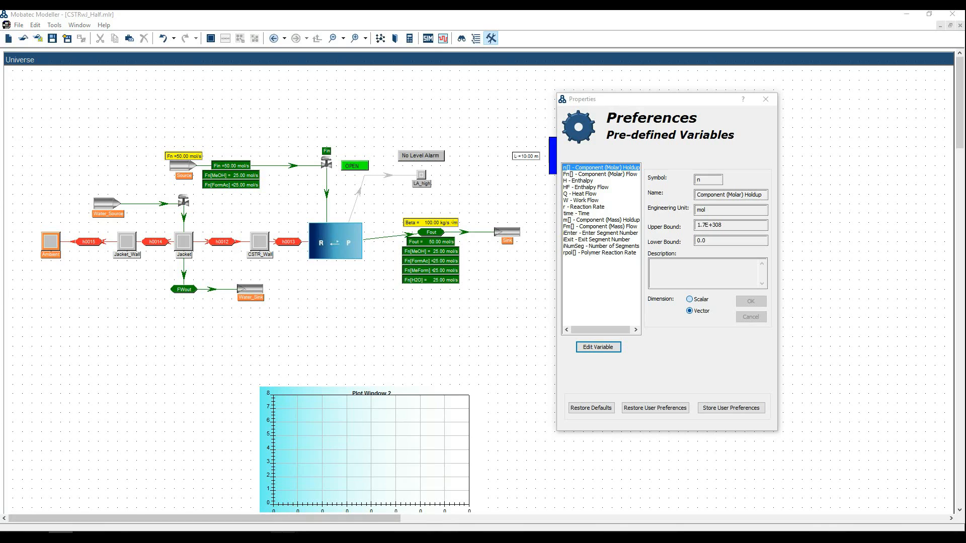
Read the new CSTR equations in the Adobe Acrobat Reader exercise document, and switch to the CSTRwJ.mlr model in Mobatec Modeller to review its CSTR equations.
click(307, 537)
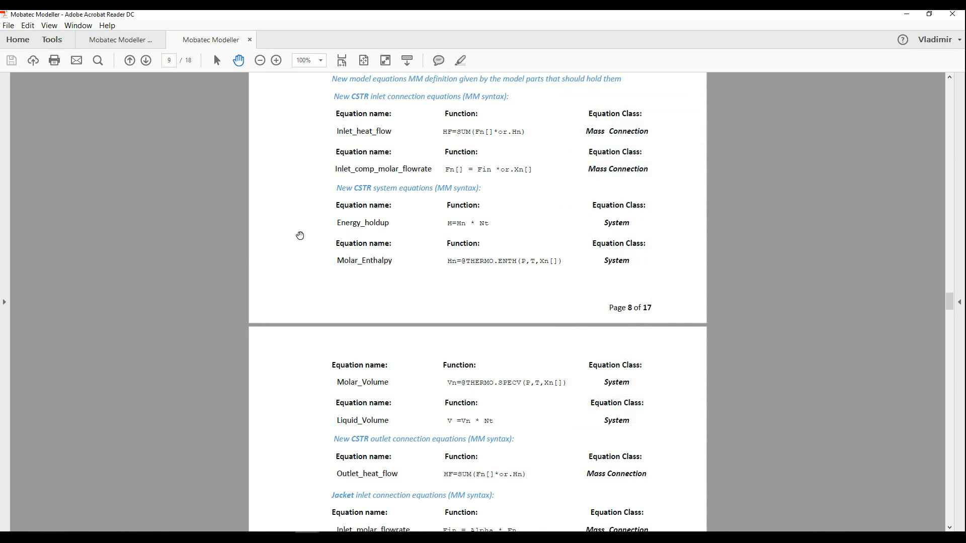
click(61, 538)
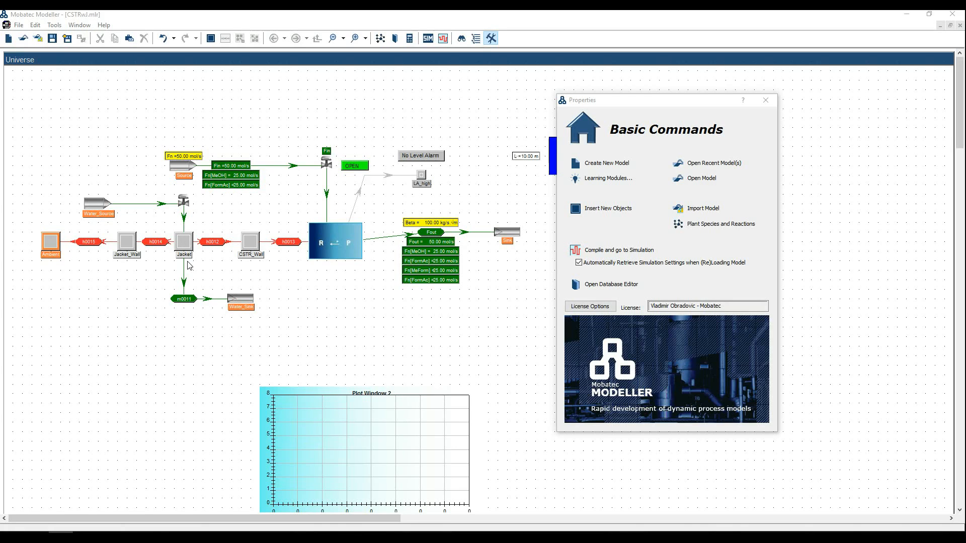
click(343, 257)
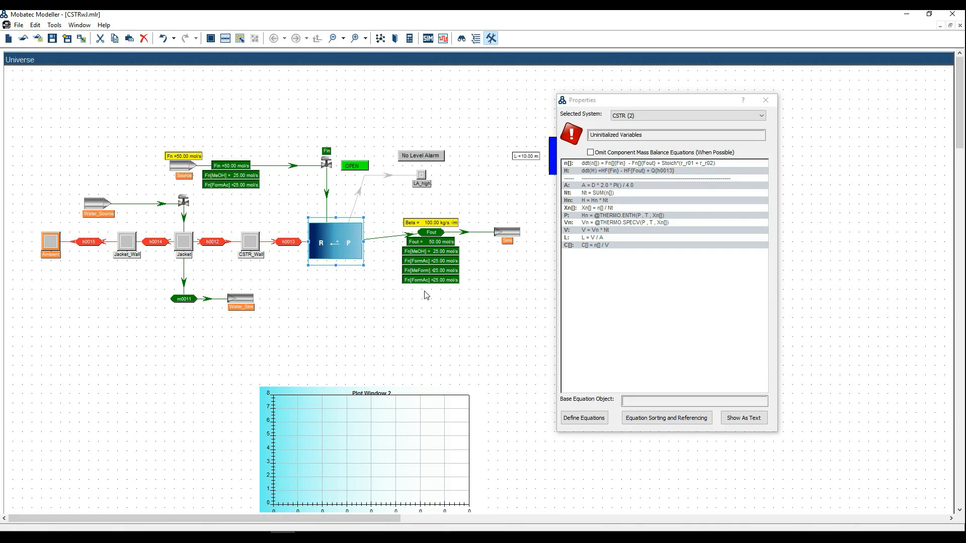
mouse_move(648, 276)
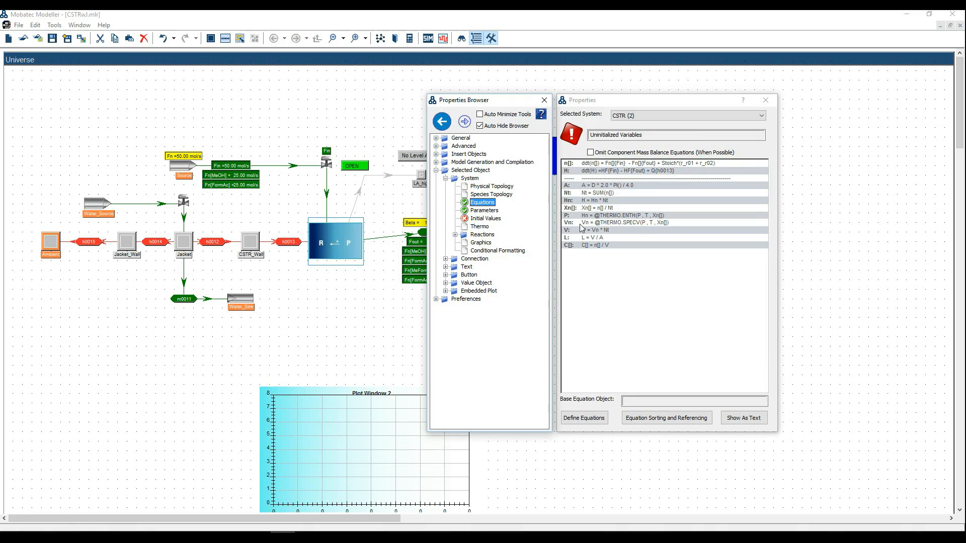
Remove Temperature (T) from the constants in the equation sorting and referencing of the CSTR system.
click(660, 419)
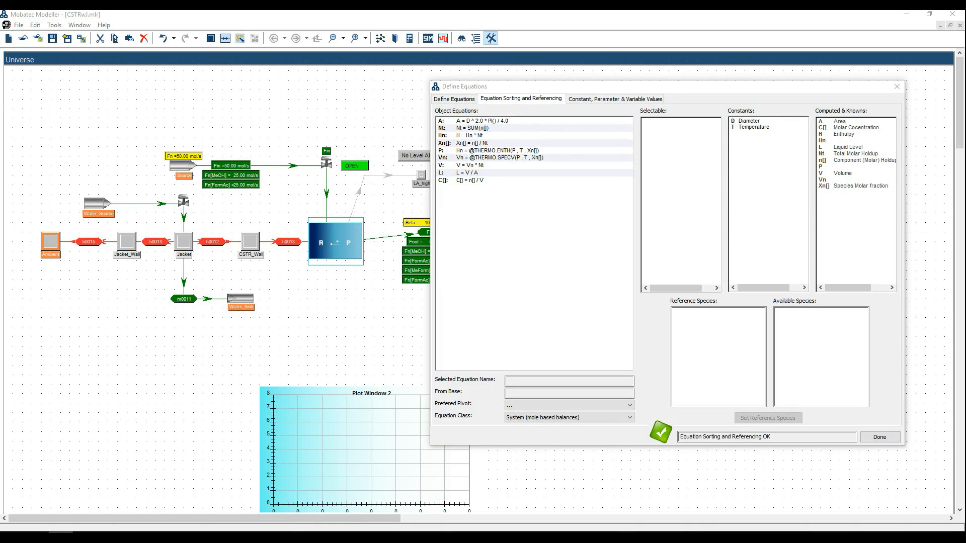
double_click(757, 132)
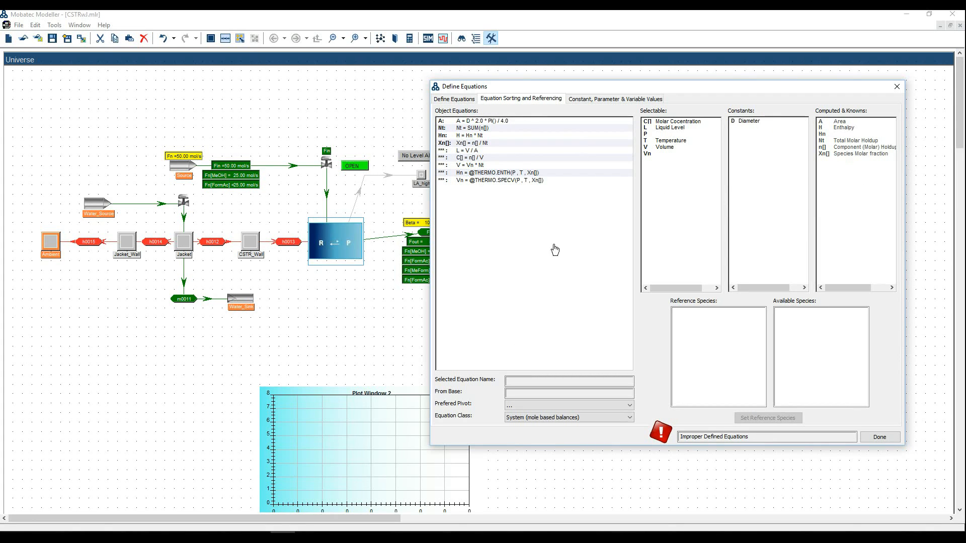
click(60, 536)
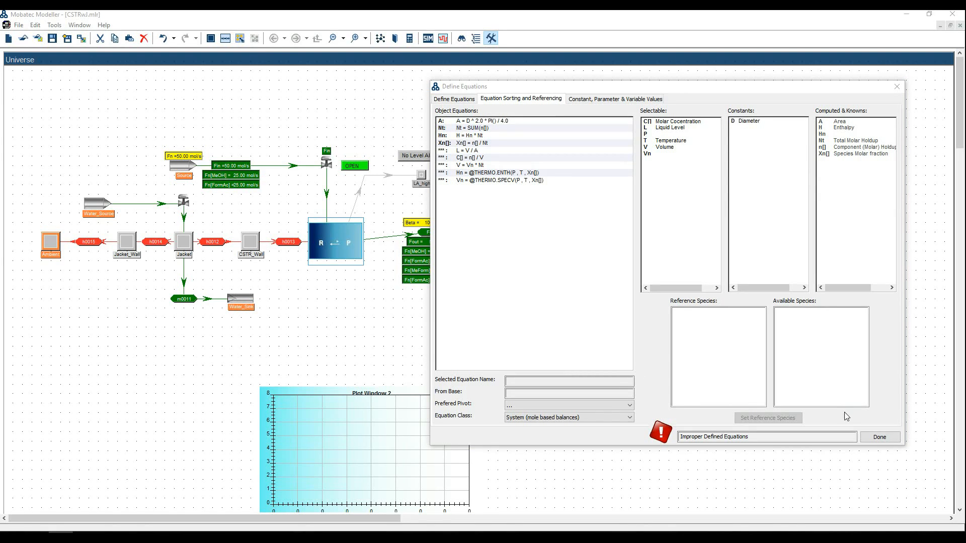
click(879, 437)
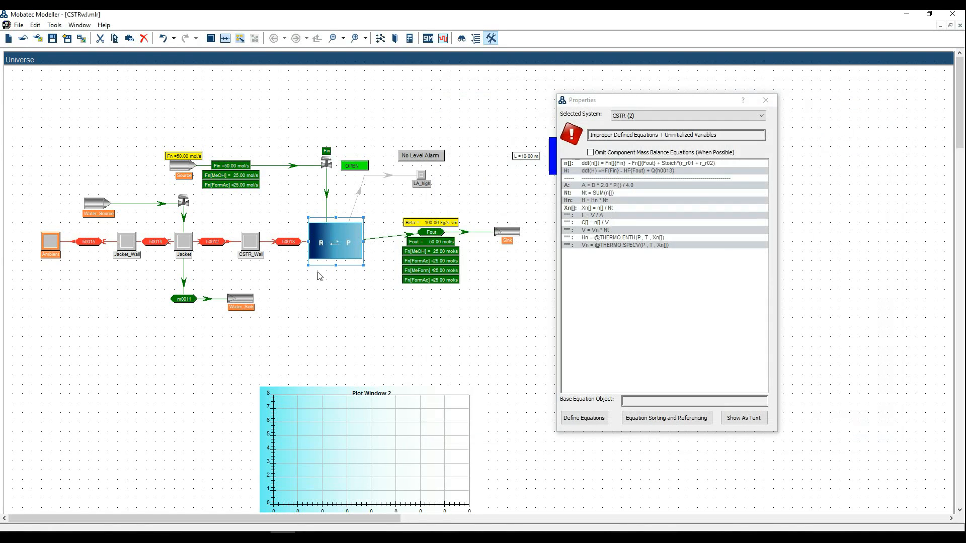
Examine the equations defined for the CSTR_Wall, Jacket, Jacket_Wall and Ambient systems.
click(255, 243)
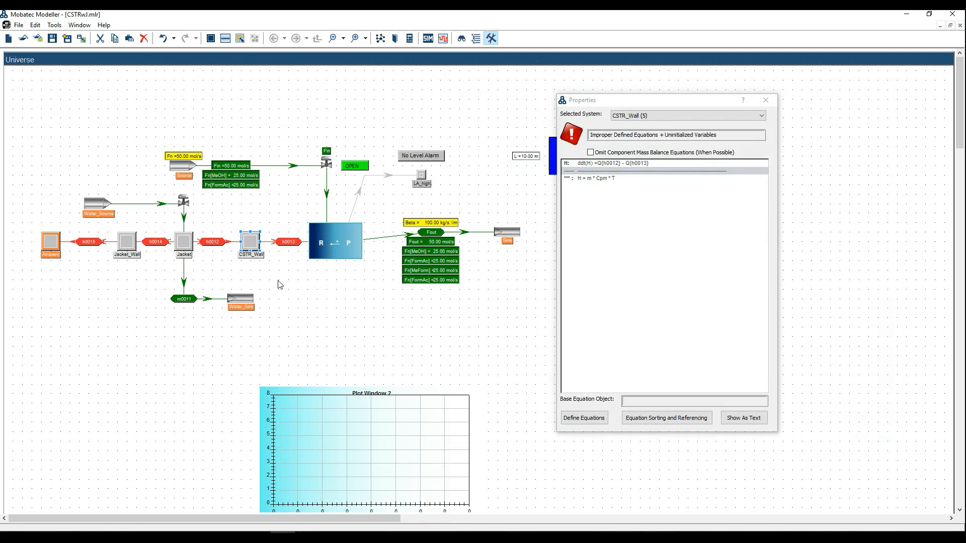
mouse_move(638, 251)
click(192, 247)
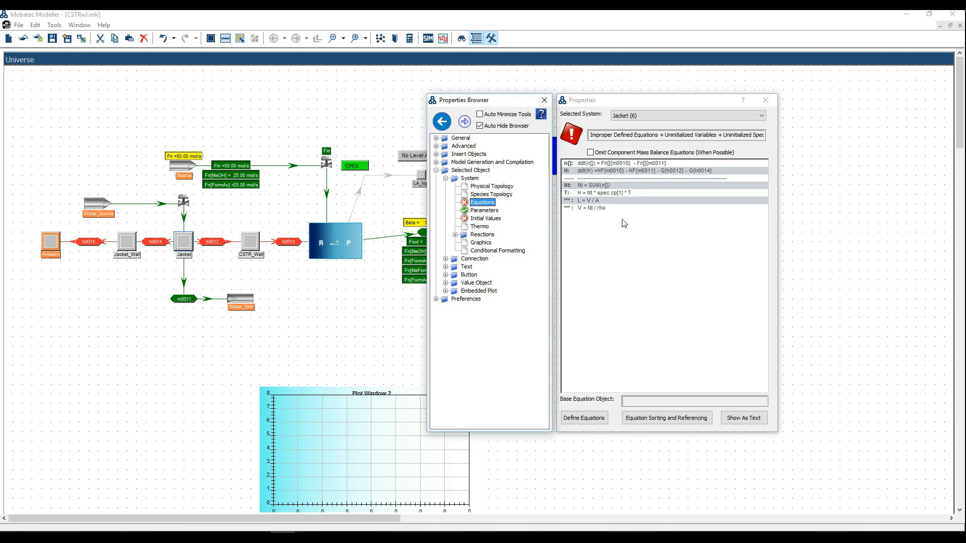
click(139, 246)
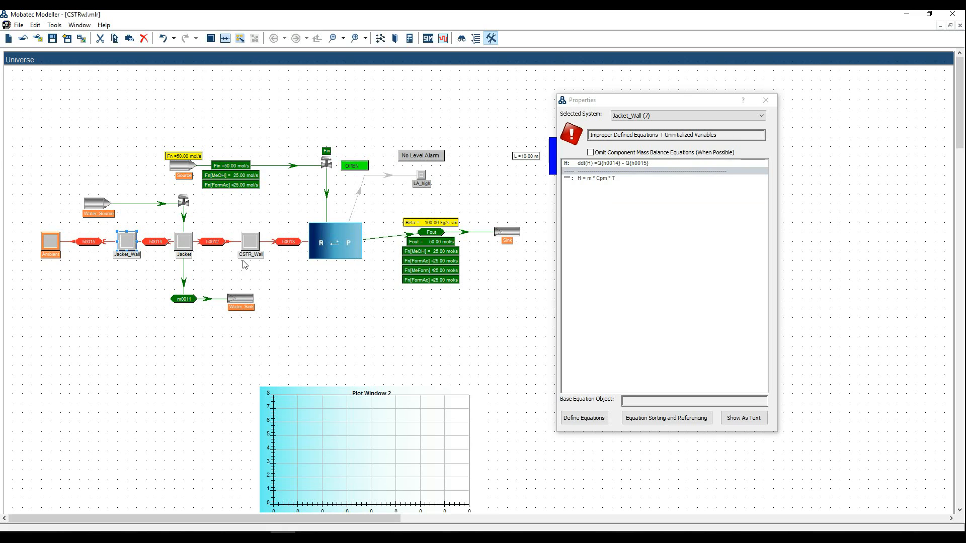
click(56, 247)
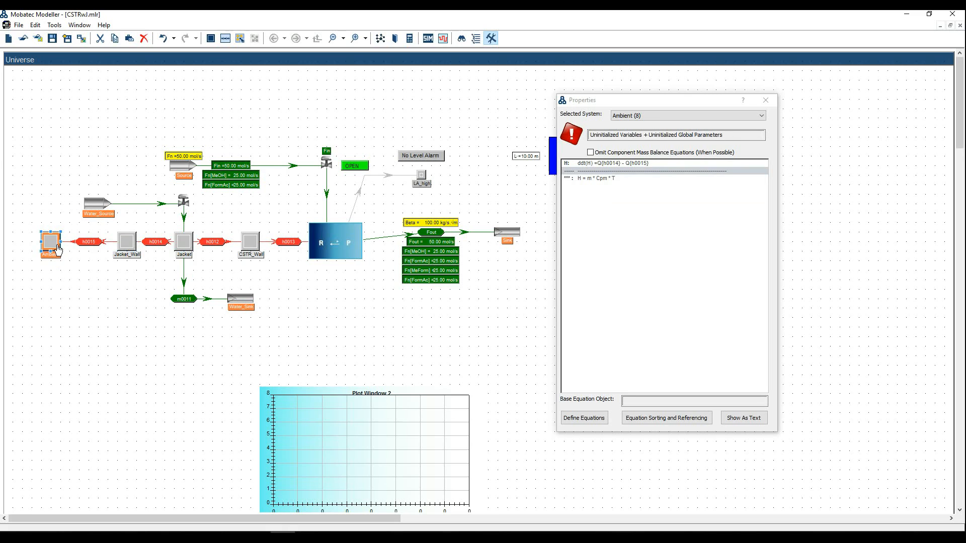
mouse_move(594, 205)
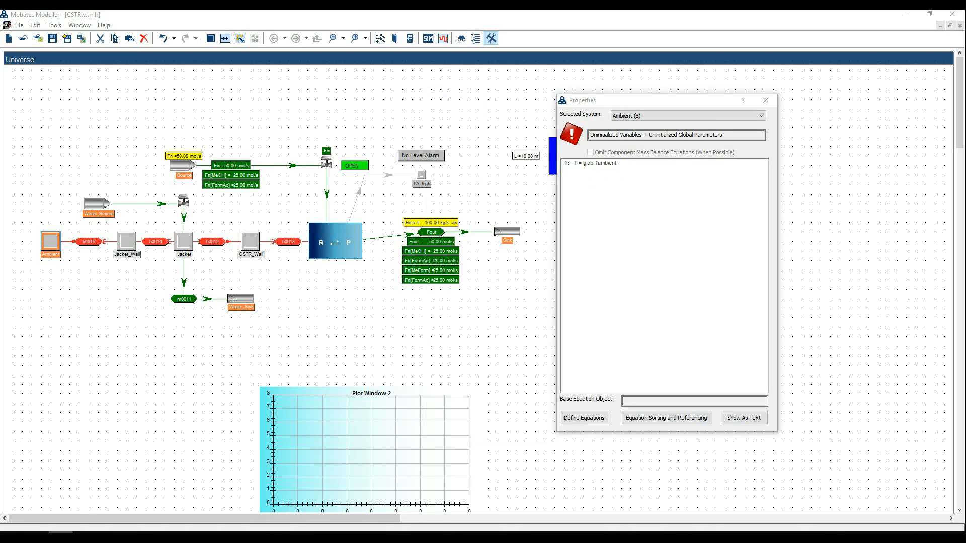
Examine the equations of the four heat connections linking Ambient, Jacket_Wall, Jacket, CSTR_Wall and CSTR.
click(103, 249)
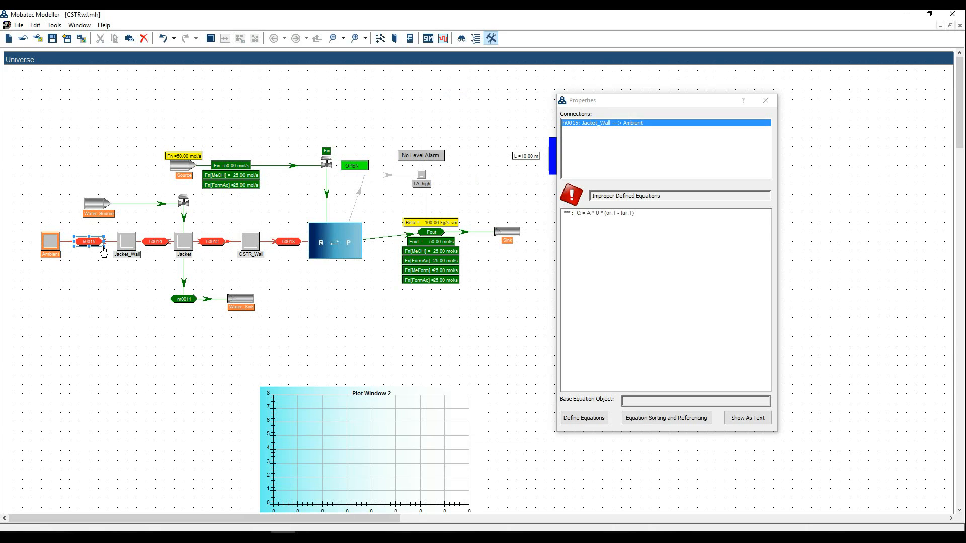
click(161, 244)
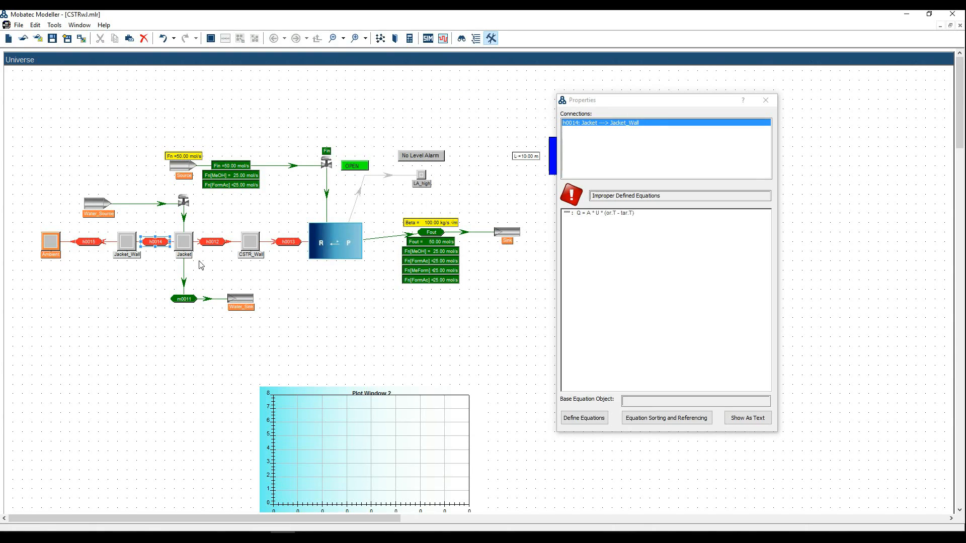
click(223, 247)
click(290, 247)
mouse_move(601, 288)
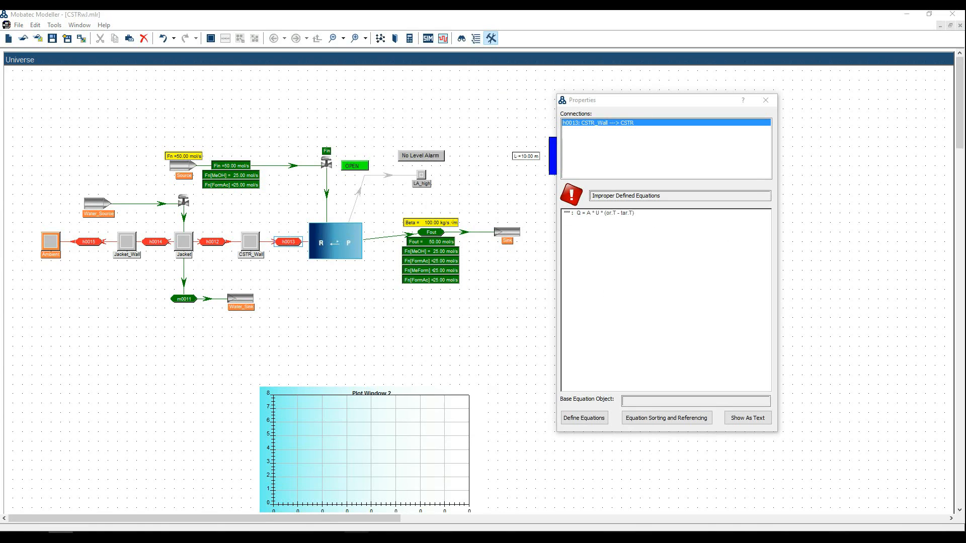
Switch to Adobe Acrobat Reader, read the variable dimensions and system grouping sections, and return to Mobatec Modeller.
click(356, 537)
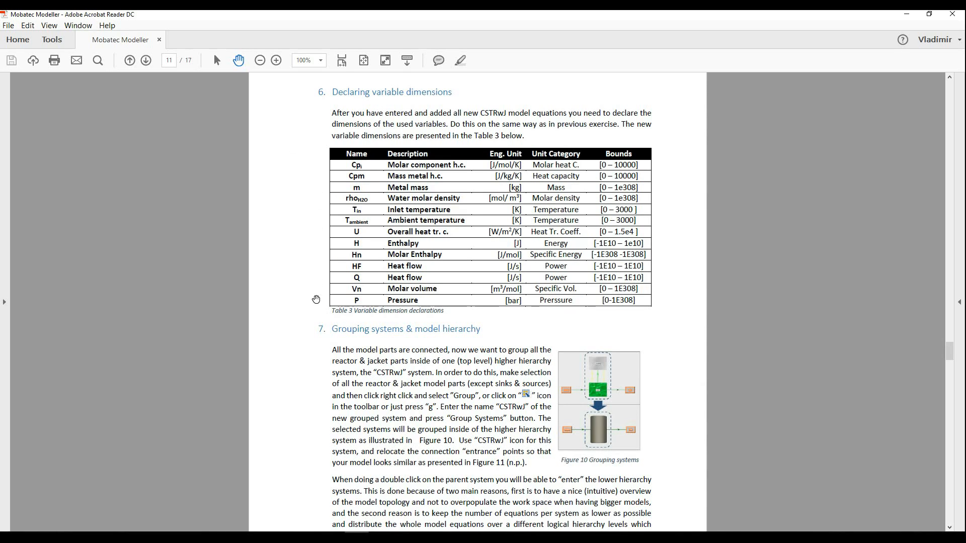
click(61, 537)
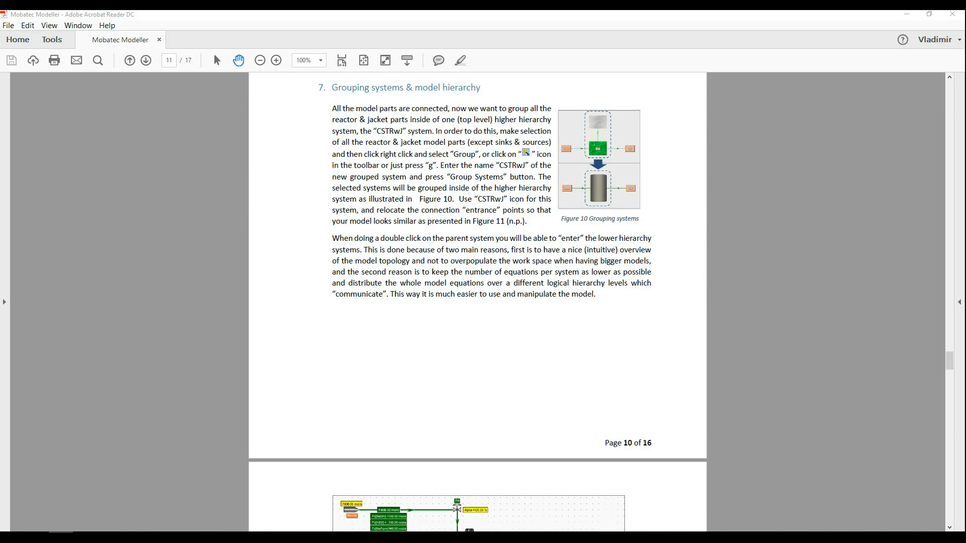
click(286, 536)
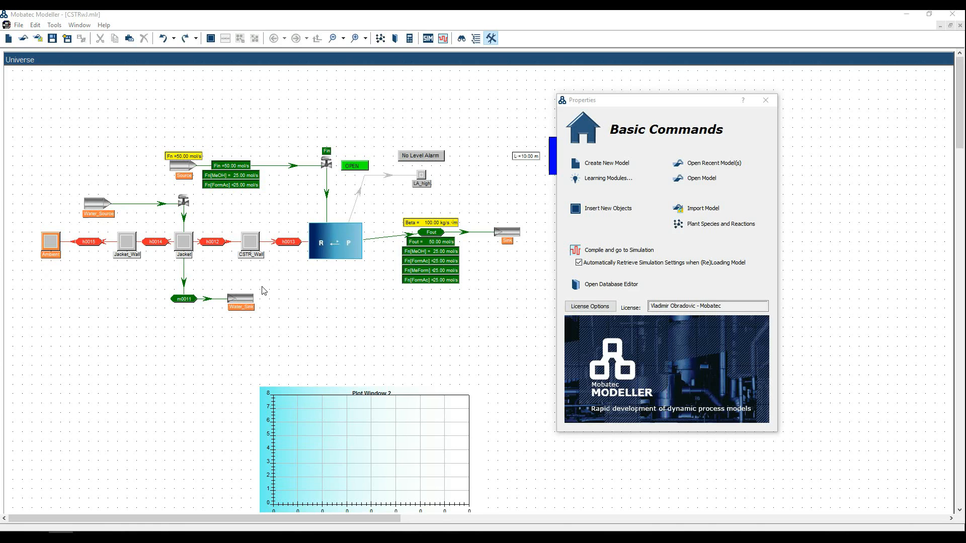
Add Ex_Wall.jpg from the Exercises_Icons folder as a plant icon for the CSTR_Wall system.
click(253, 244)
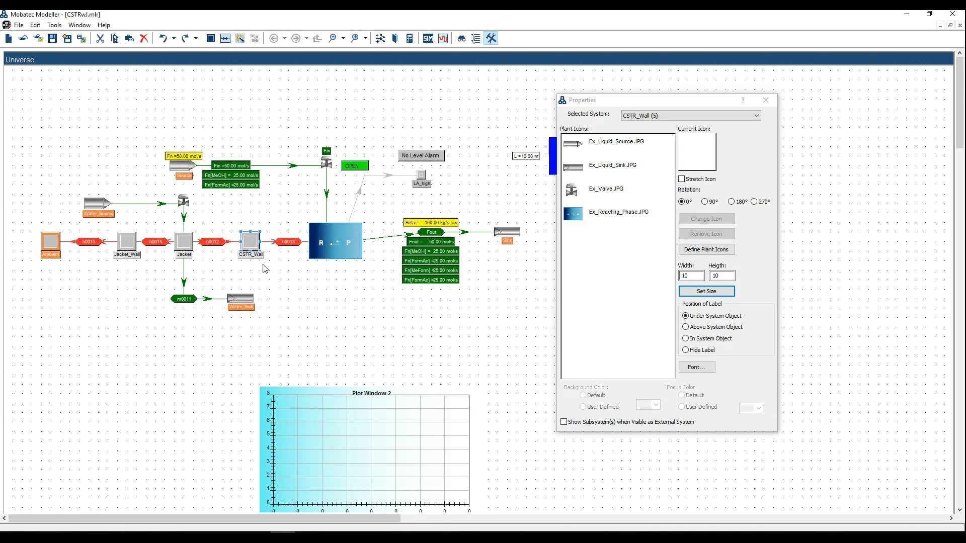
mouse_move(537, 302)
click(706, 250)
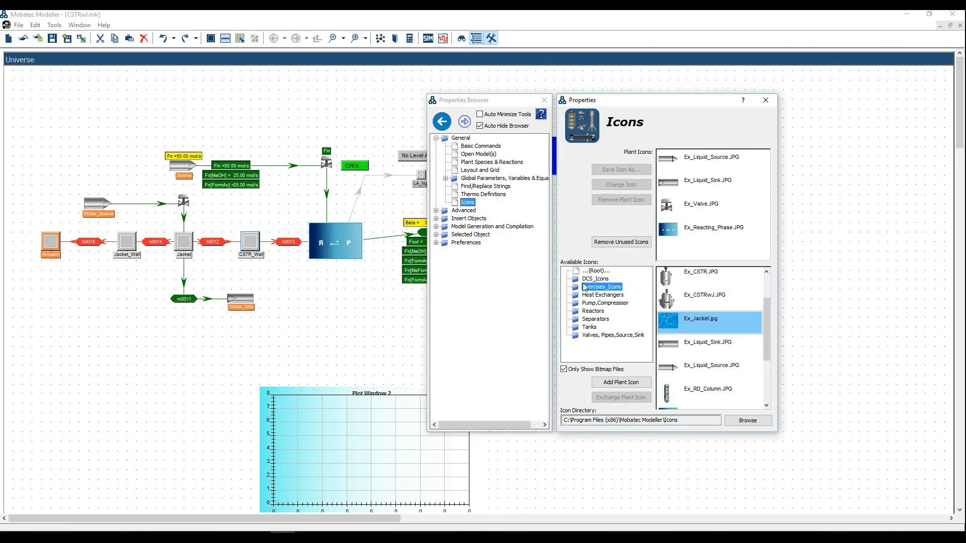
drag(763, 336, 765, 385)
click(673, 398)
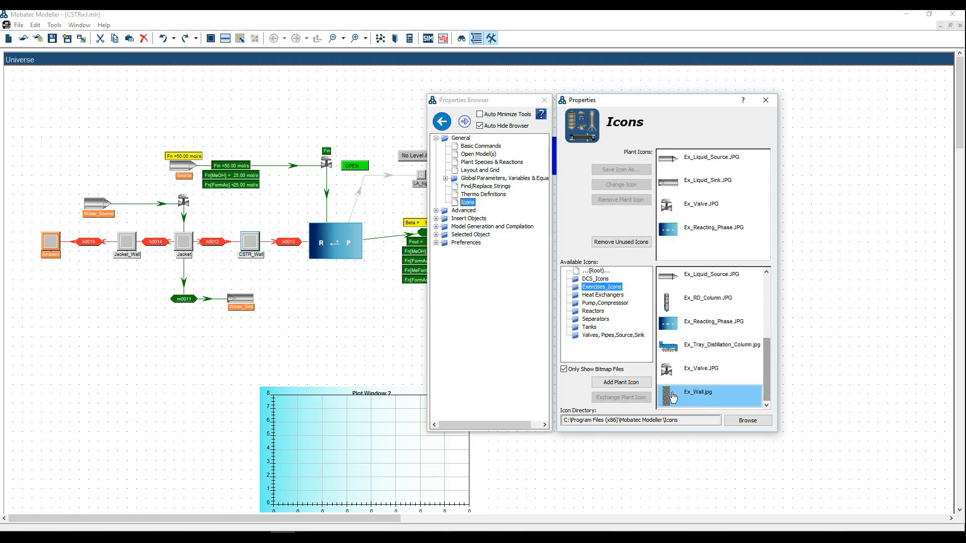
click(626, 383)
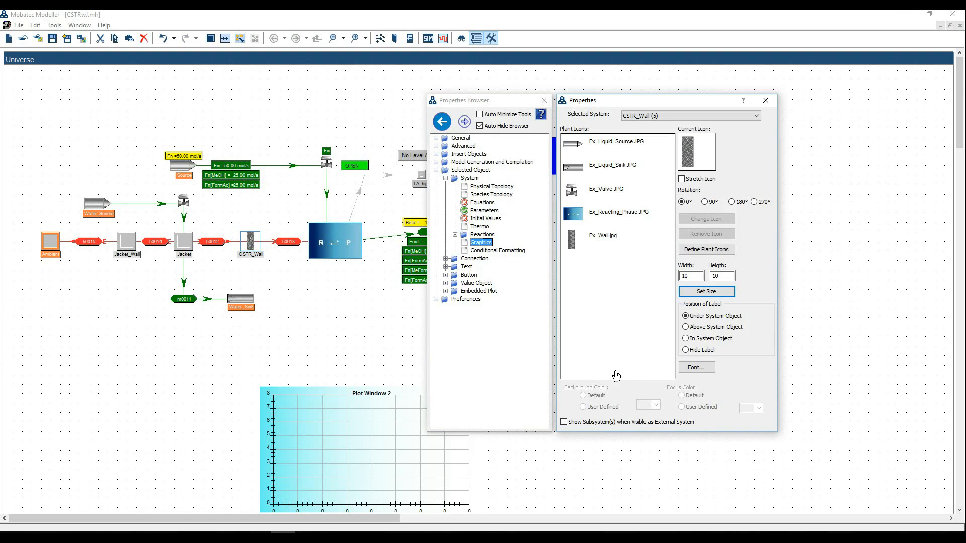
Resize the CSTR_Wall system to a tall, narrow shape about 8 wide and 21 high.
click(260, 244)
drag(260, 232, 269, 224)
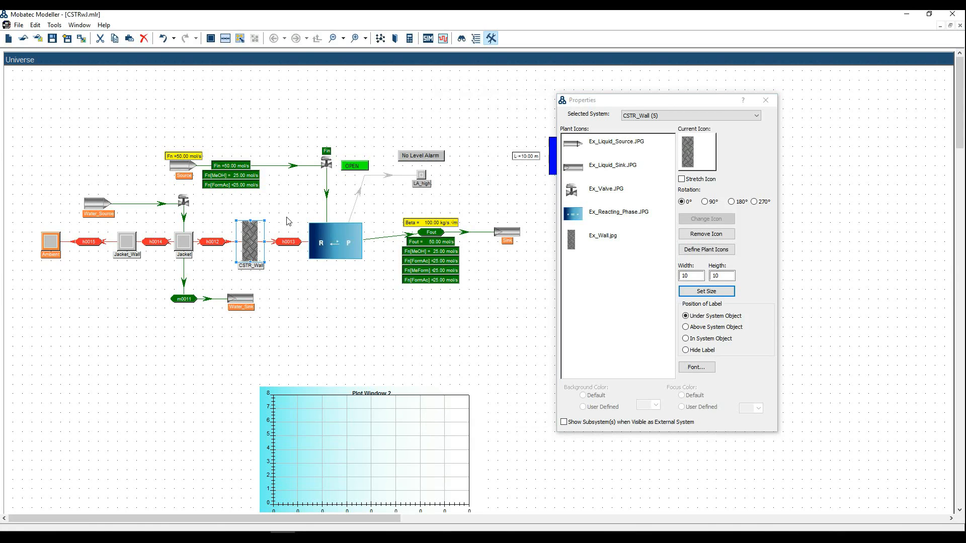
drag(265, 242, 261, 242)
Add Ex_Jacket.jpg from the Exercises_Icons folder as a plant icon for the Jacket system.
click(195, 252)
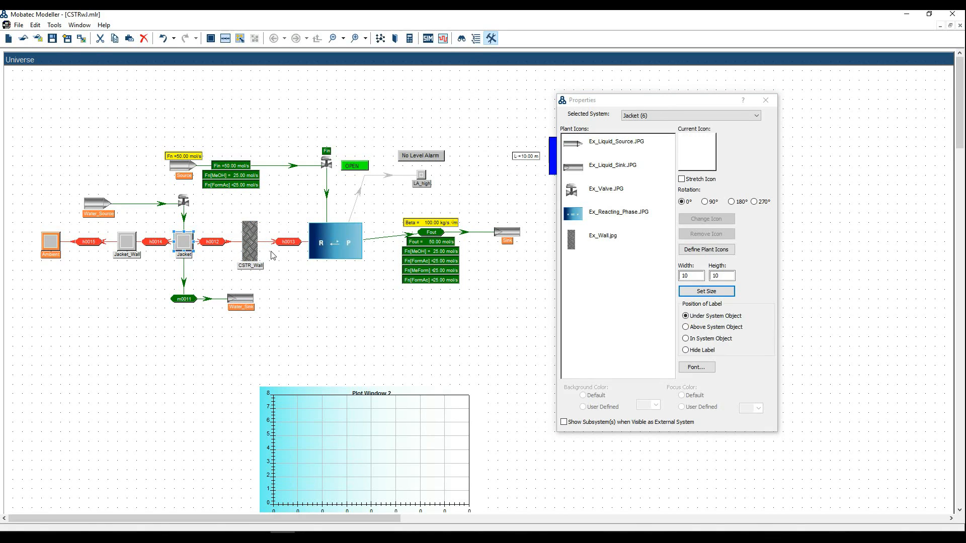
click(698, 250)
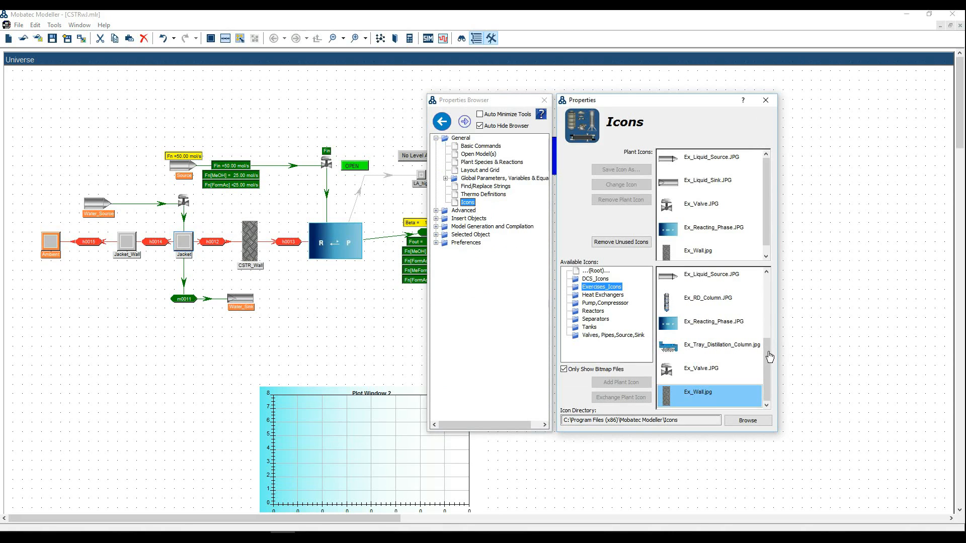
drag(770, 357, 767, 327)
click(711, 298)
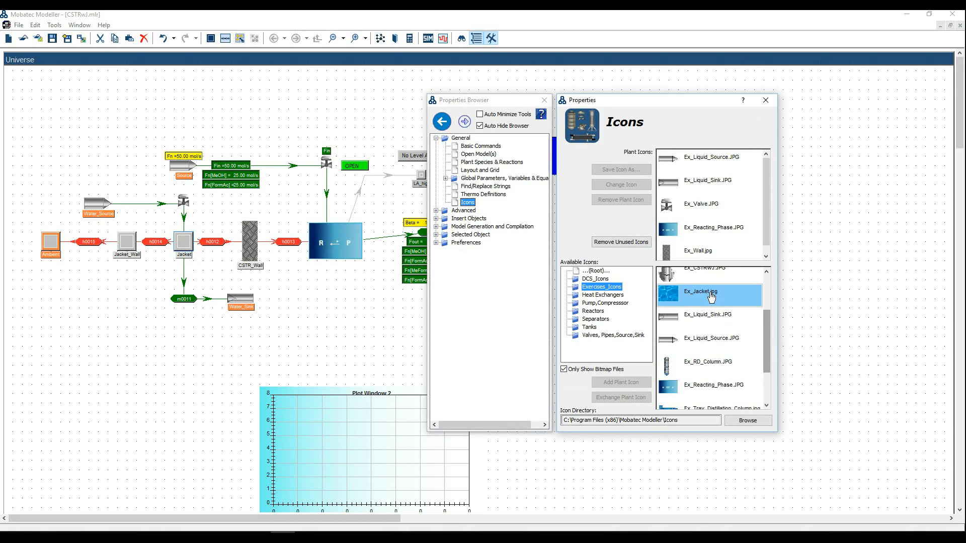
click(623, 383)
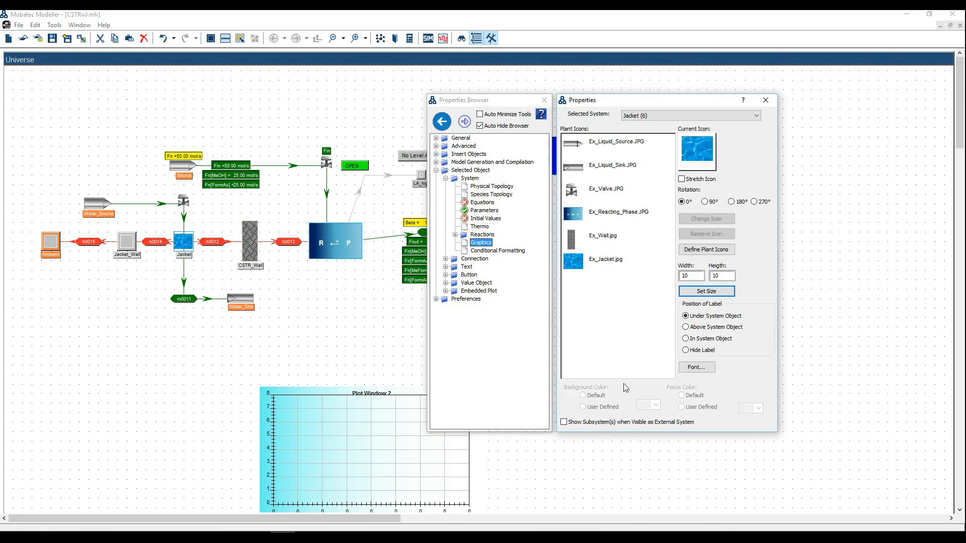
click(192, 243)
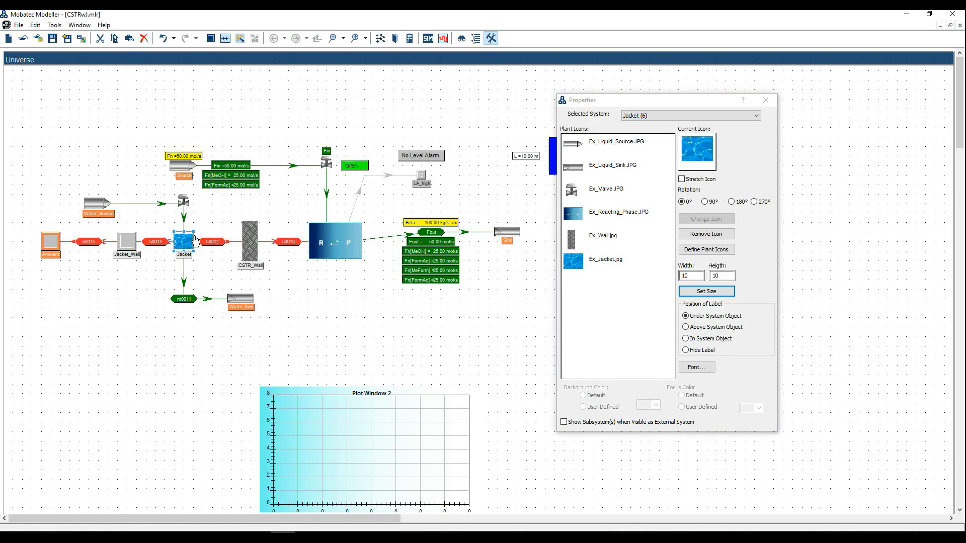
Copy the graphical attributes of the CSTR_Wall system to the Jacket_Wall system.
click(132, 246)
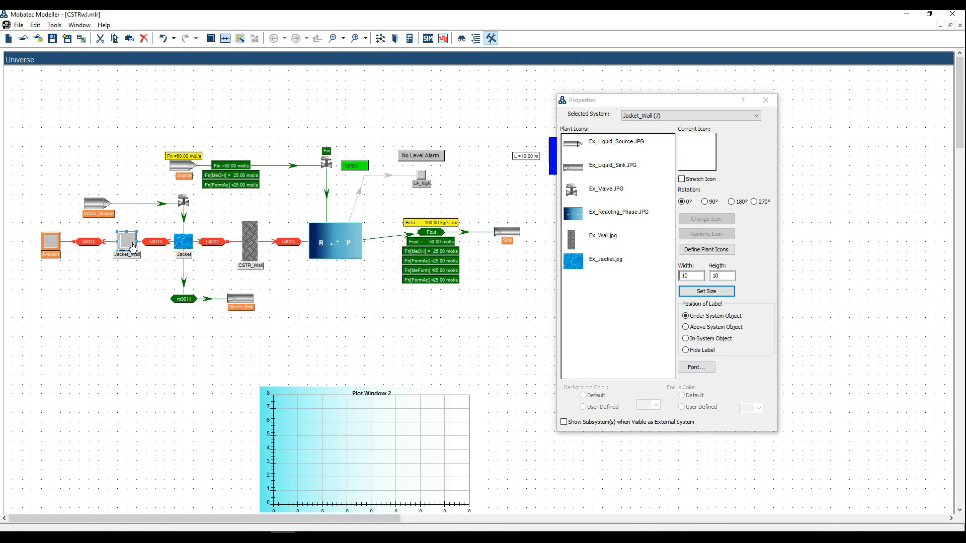
click(135, 290)
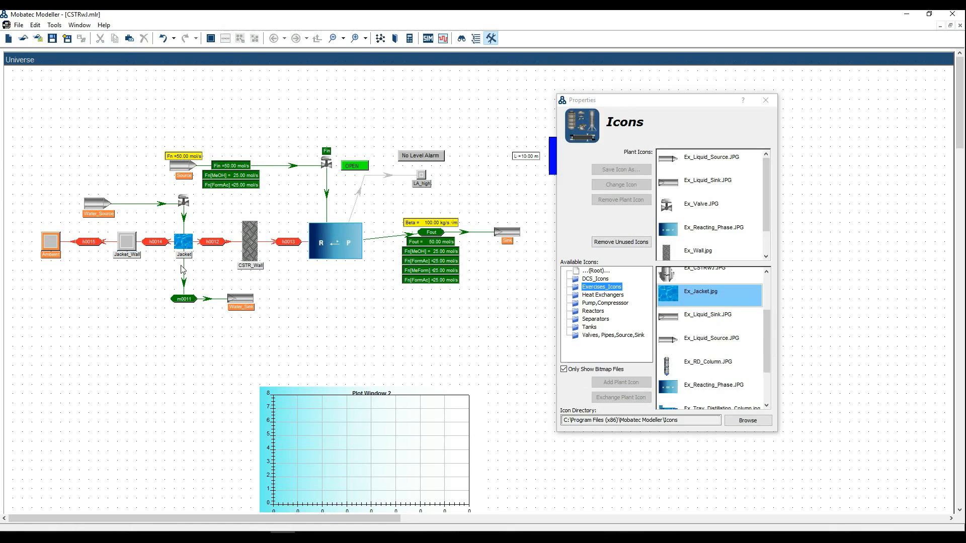
click(257, 251)
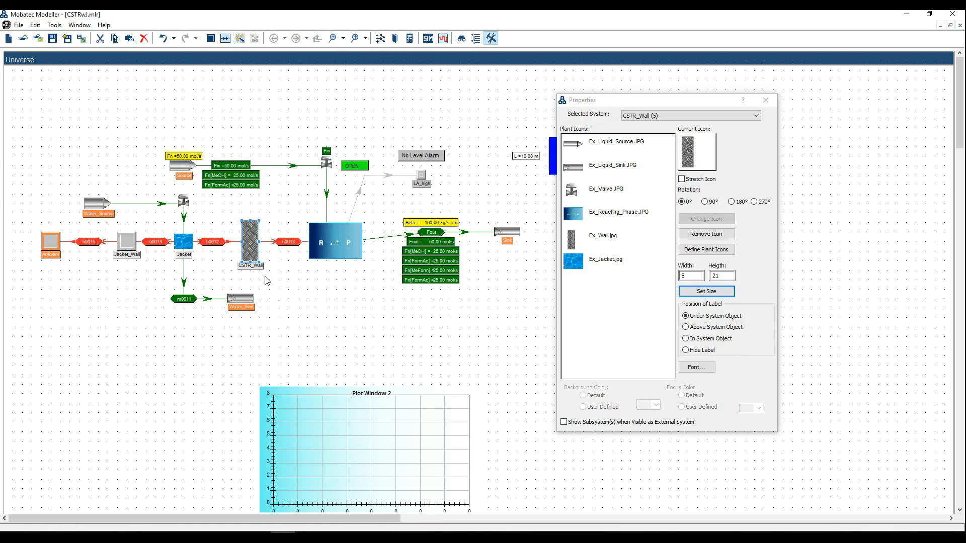
key(ctrl+shift+c)
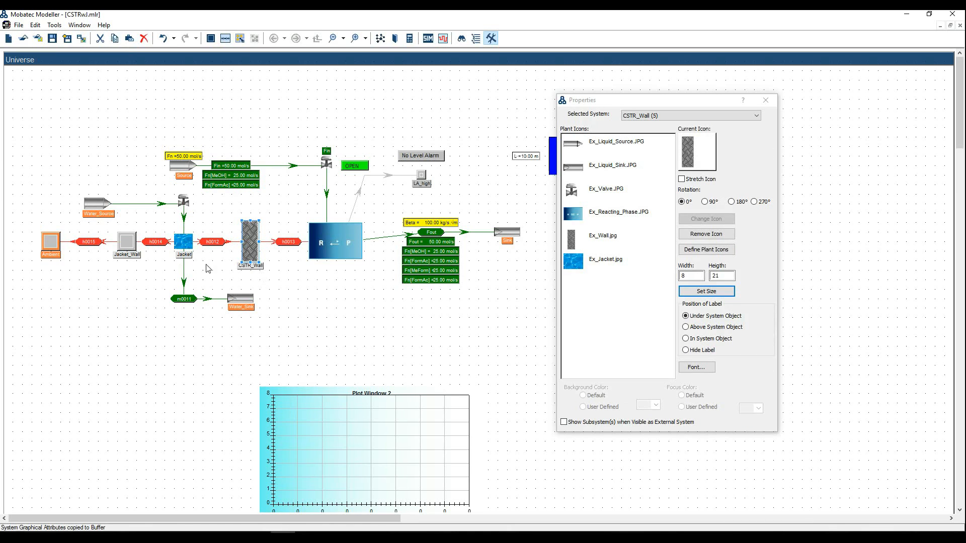
click(140, 254)
key(ctrl+shift+v)
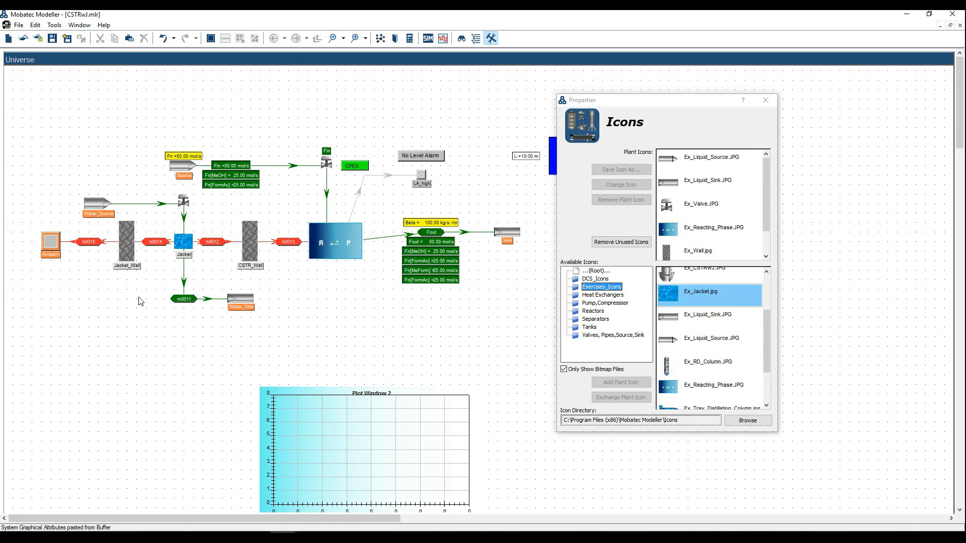
Add Ex_Ambient.jpg from the exercise icons as the Ambient system's icon and enlarge the system slightly.
click(59, 249)
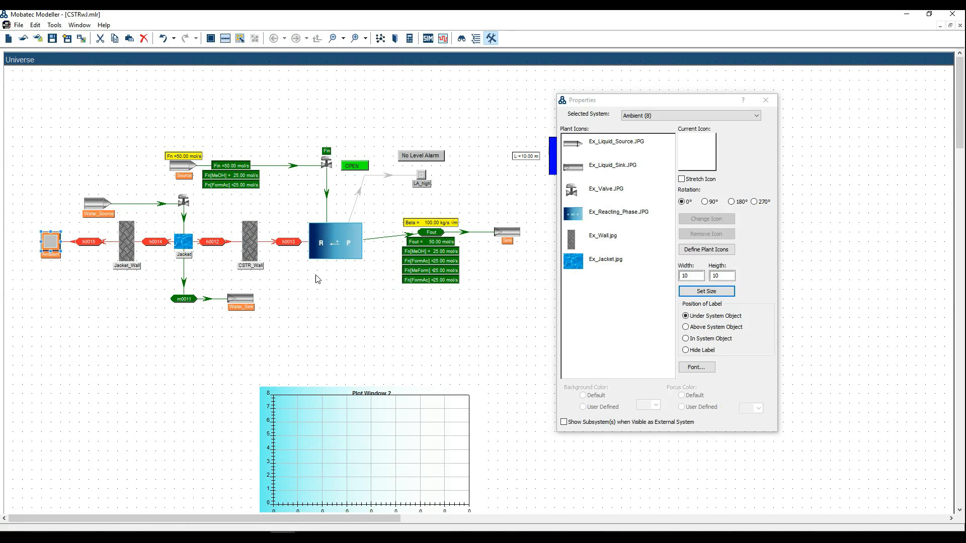
click(692, 249)
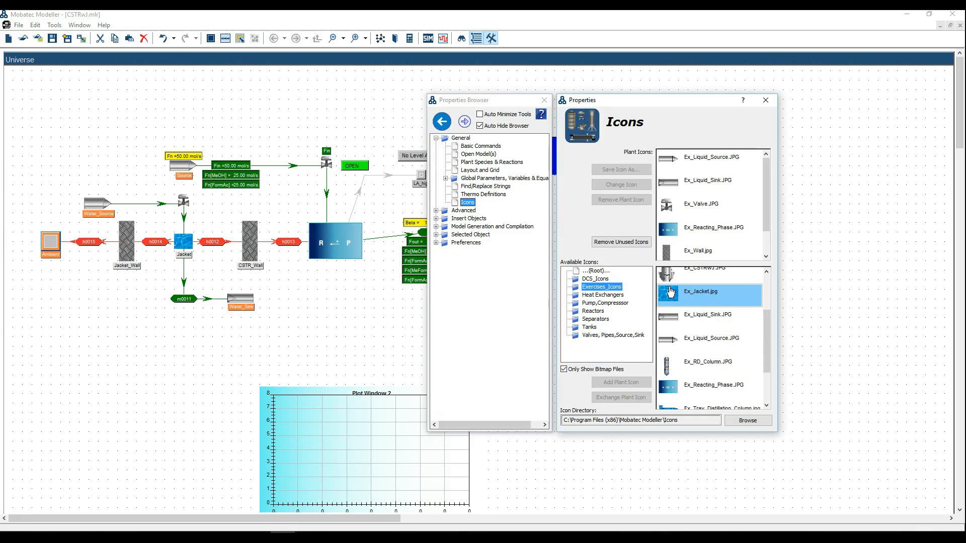
scroll(769, 332, down, 1)
drag(769, 330, 773, 276)
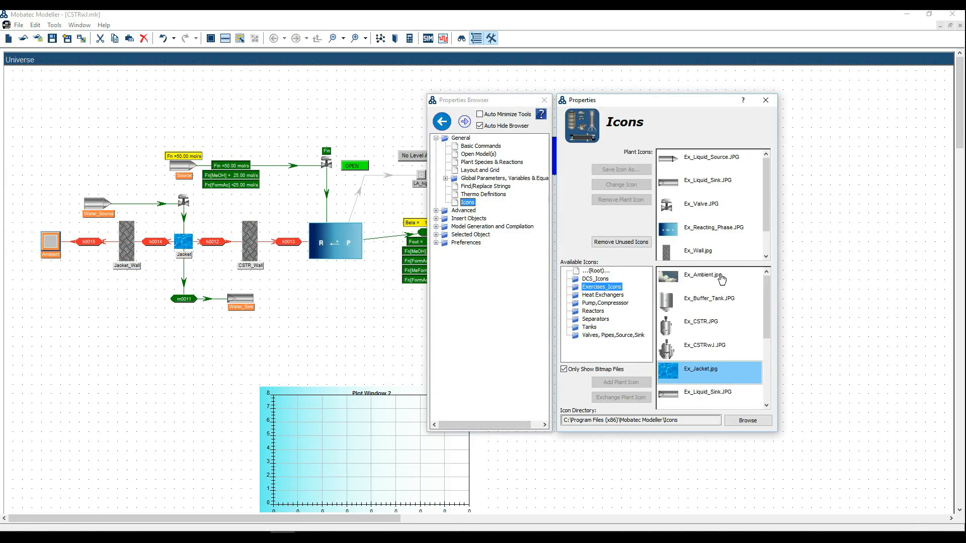
click(714, 278)
click(628, 382)
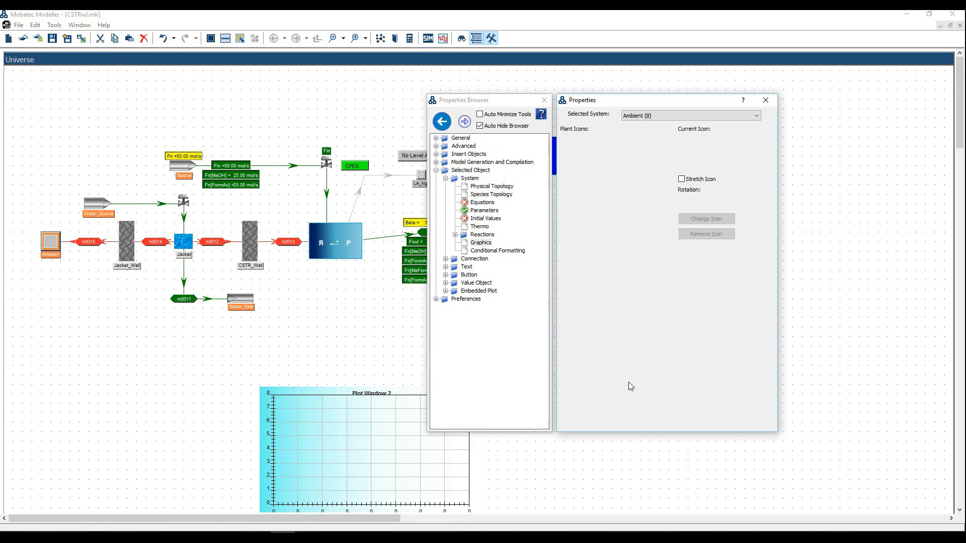
click(66, 244)
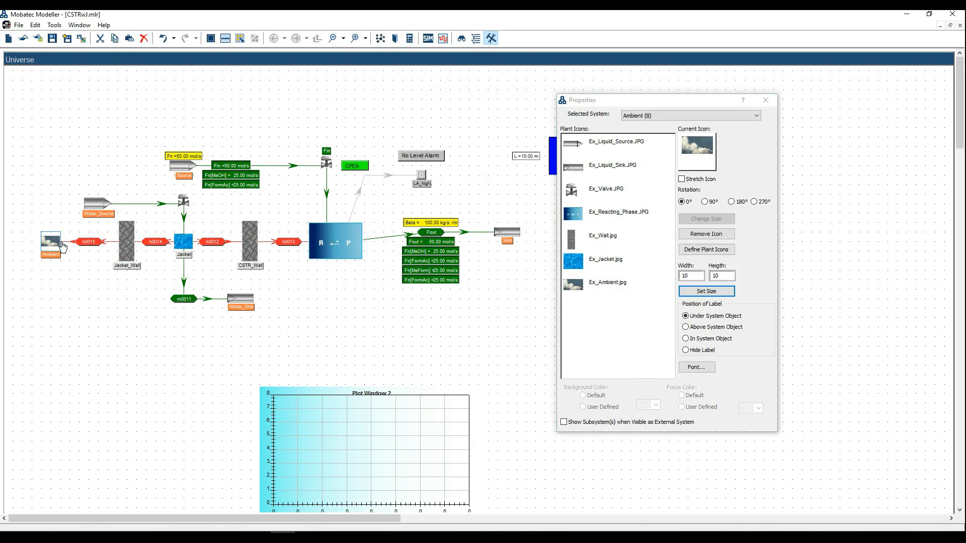
drag(61, 232, 70, 229)
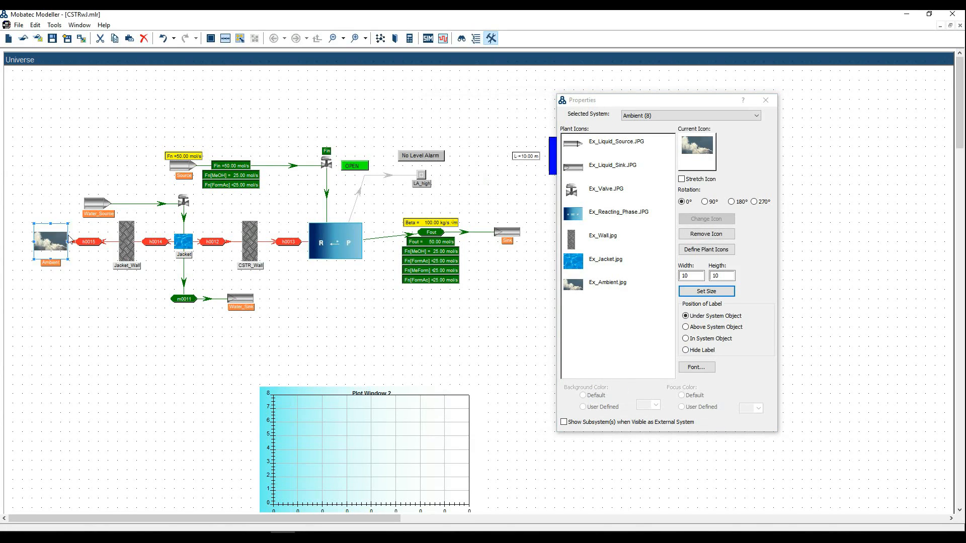
click(100, 309)
click(60, 535)
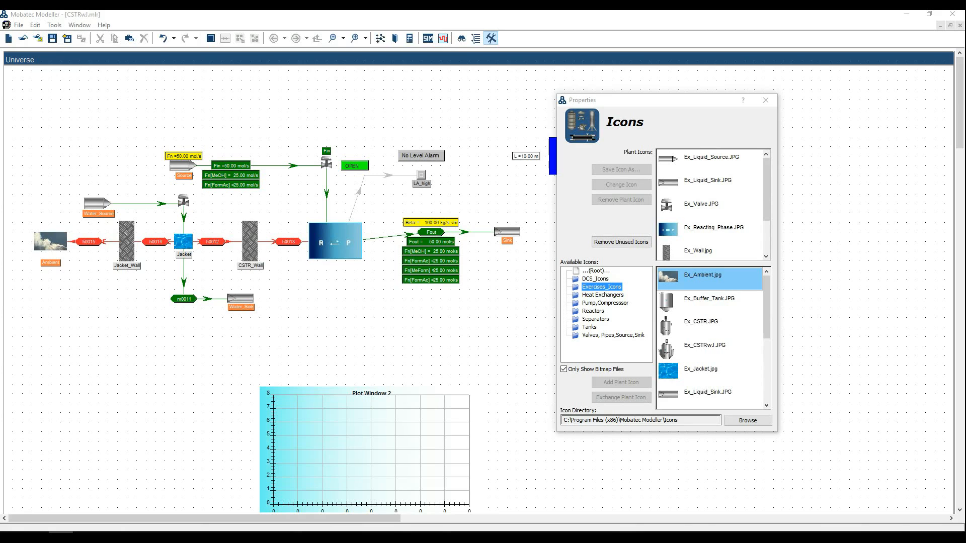
drag(20, 222, 340, 274)
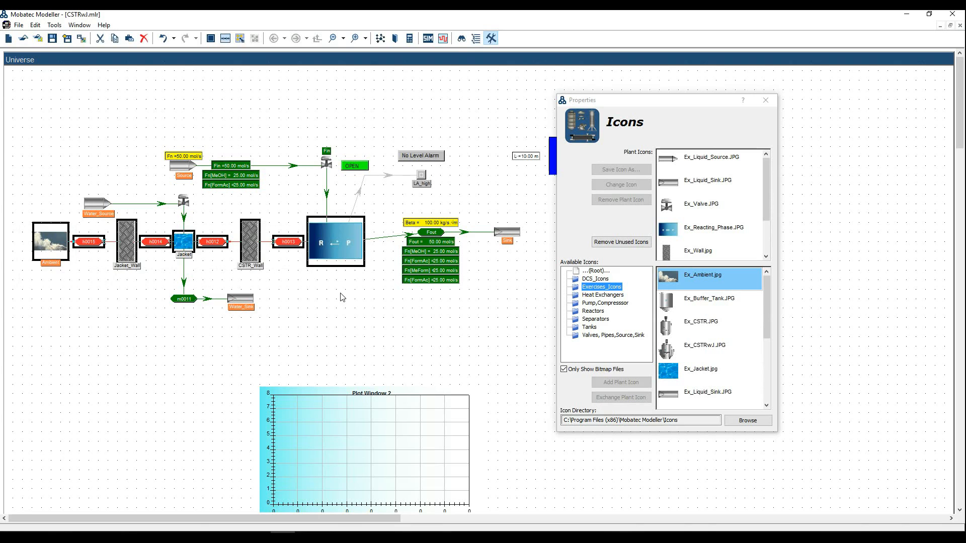
right_click(334, 248)
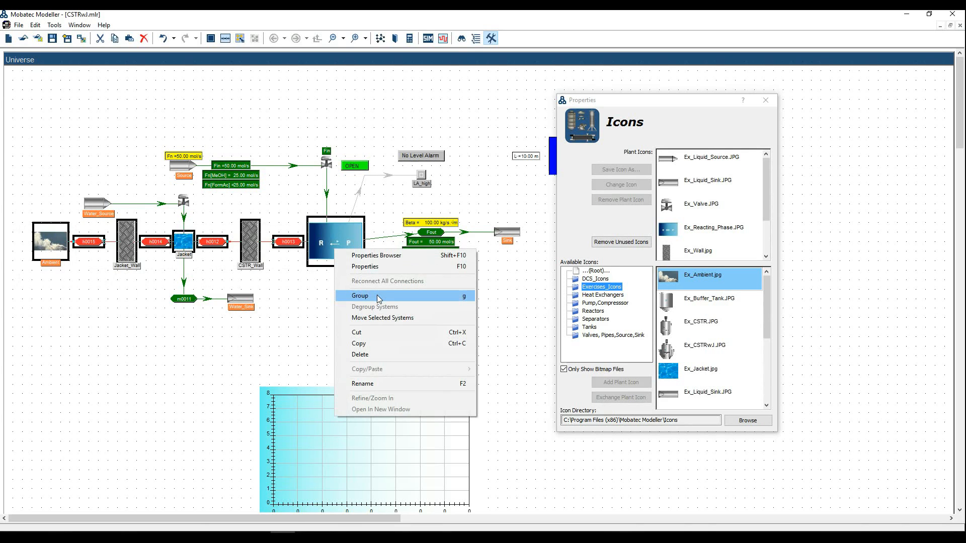
click(316, 304)
Group the Ambient, CSTR, CSTR_Wall, Jacket and Jacket_Wall systems as CSTRwJ and move the group below the Fin valve, beside Fout.
drag(22, 222, 335, 261)
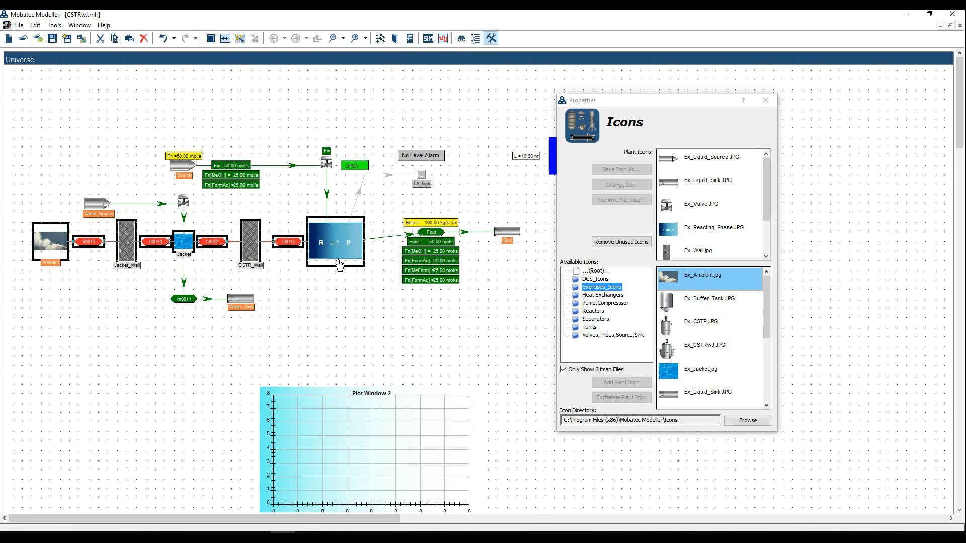
key(g)
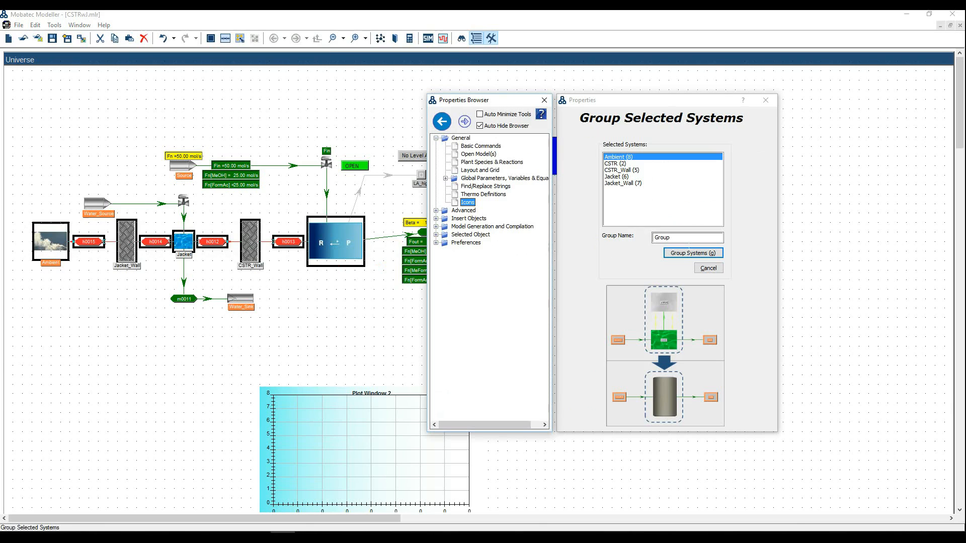
drag(682, 239, 656, 238)
text(C)
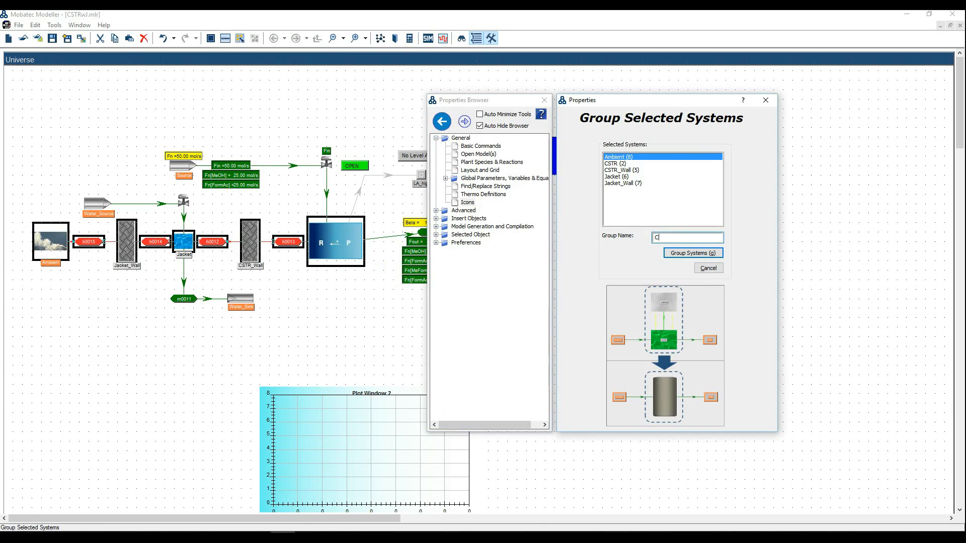
text(STRwJ)
click(692, 253)
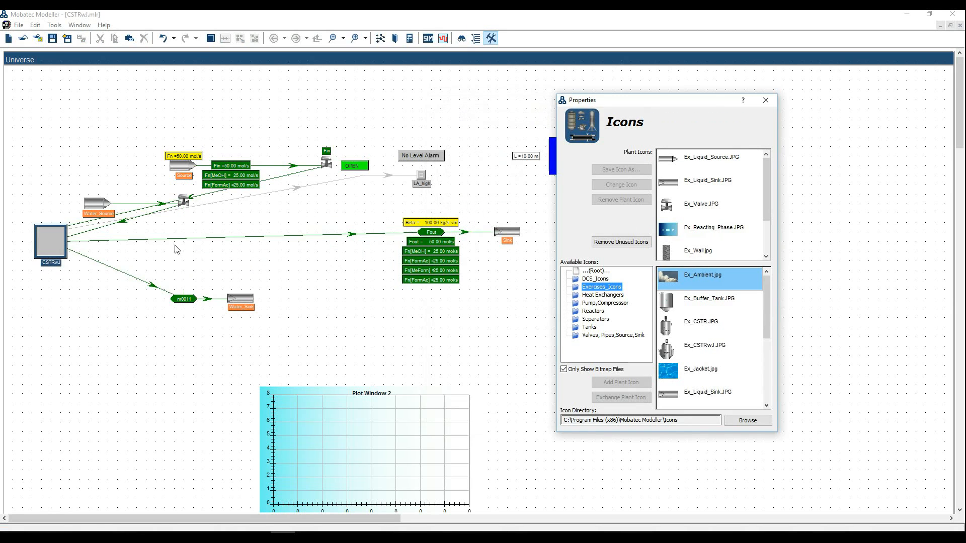
drag(56, 250, 336, 246)
click(333, 275)
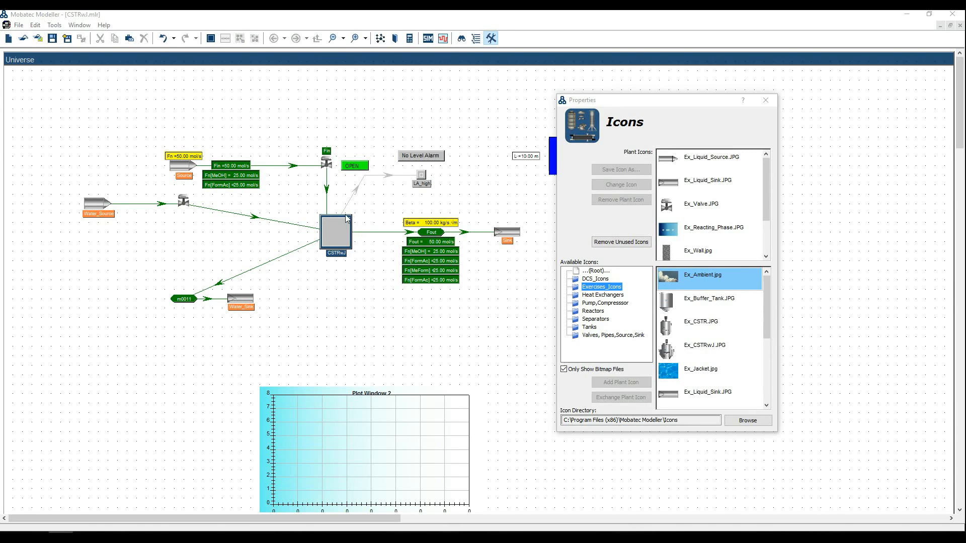
Add Ex_CSTRwJ.JPG from the Exercises_Icons folder as the plant icon for the CSTRwJ system.
click(332, 221)
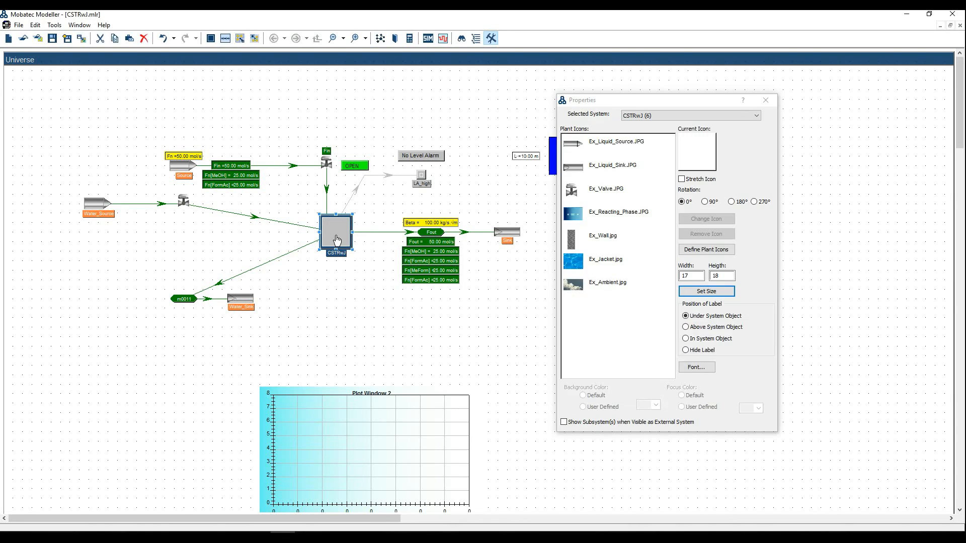
click(712, 250)
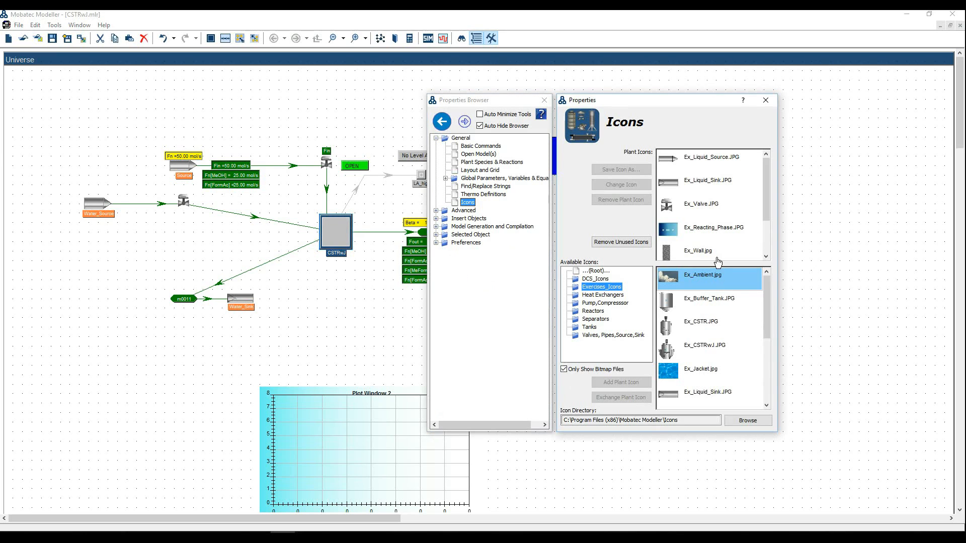
click(709, 351)
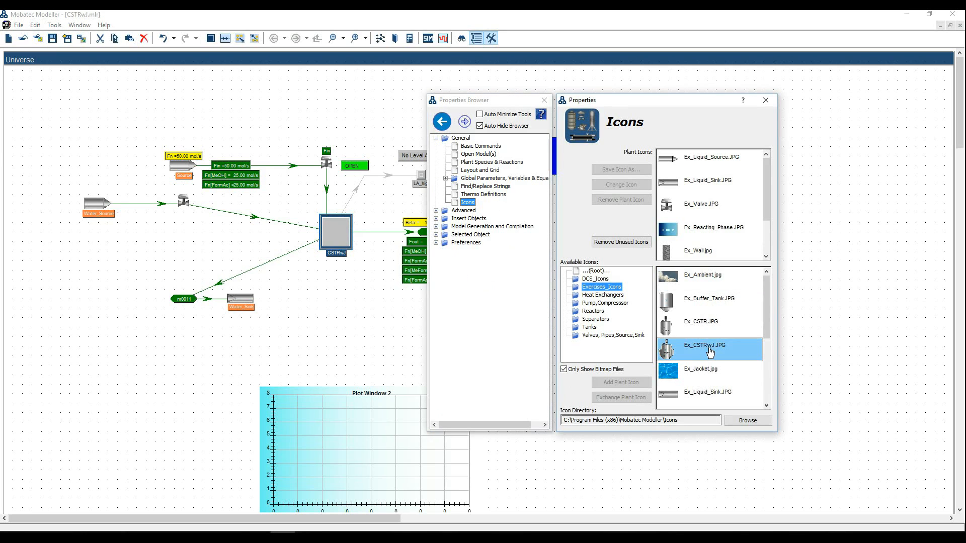
click(637, 382)
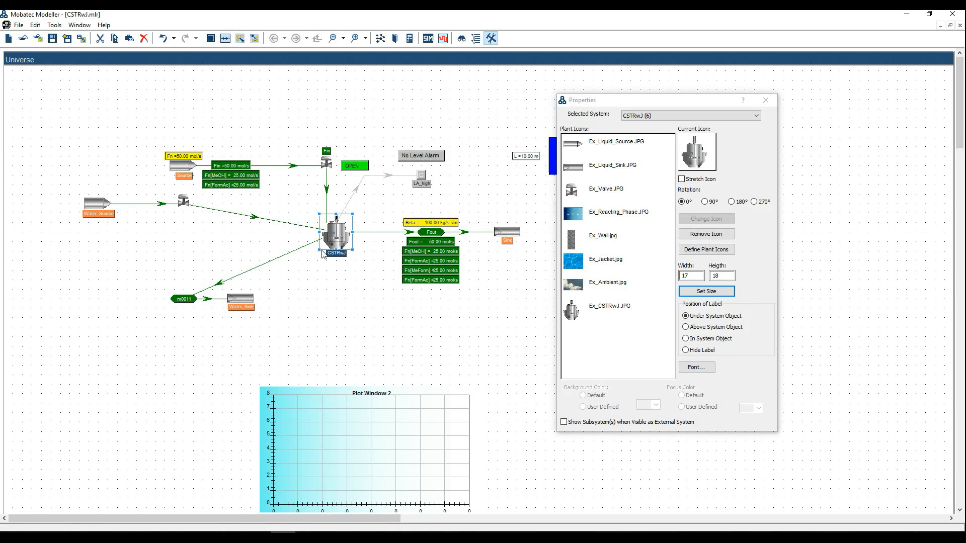
Enlarge the CSTRwJ system to roughly four times its width and shift it slightly to align its feed inlet under the Fin valve.
drag(320, 250, 272, 291)
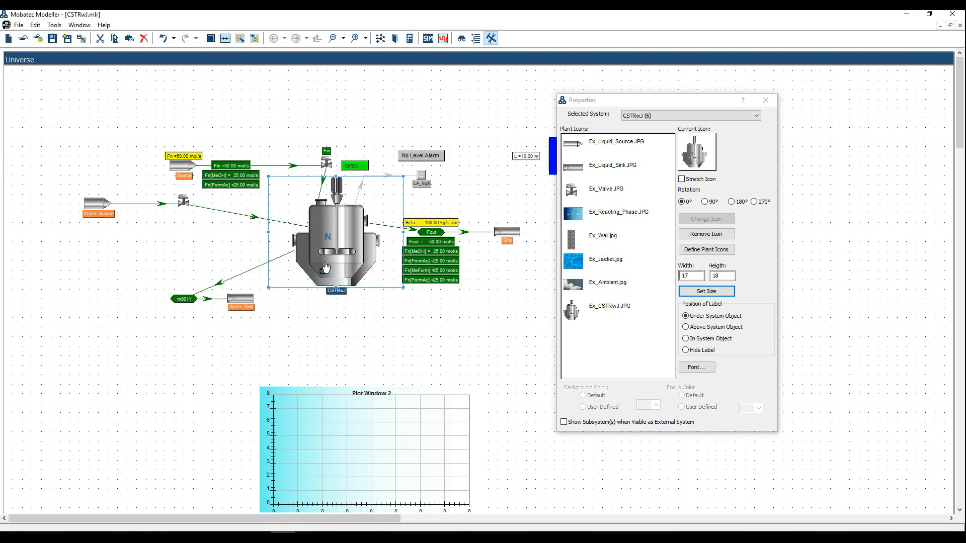
drag(348, 255, 354, 261)
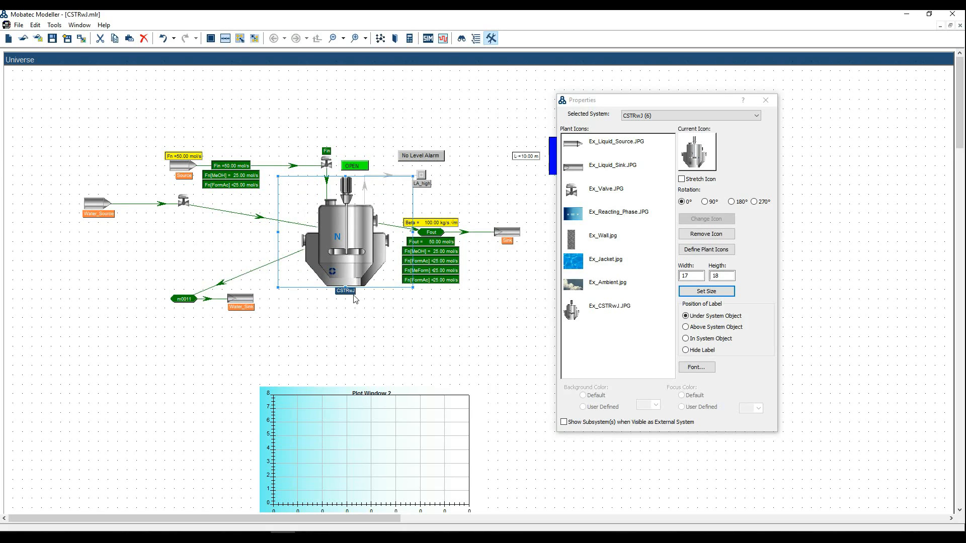
click(370, 307)
Align Fout, its value labels and the Sink with the reactor outlet, and move them further away from the reactor.
drag(527, 189, 424, 291)
drag(510, 237, 511, 227)
click(409, 203)
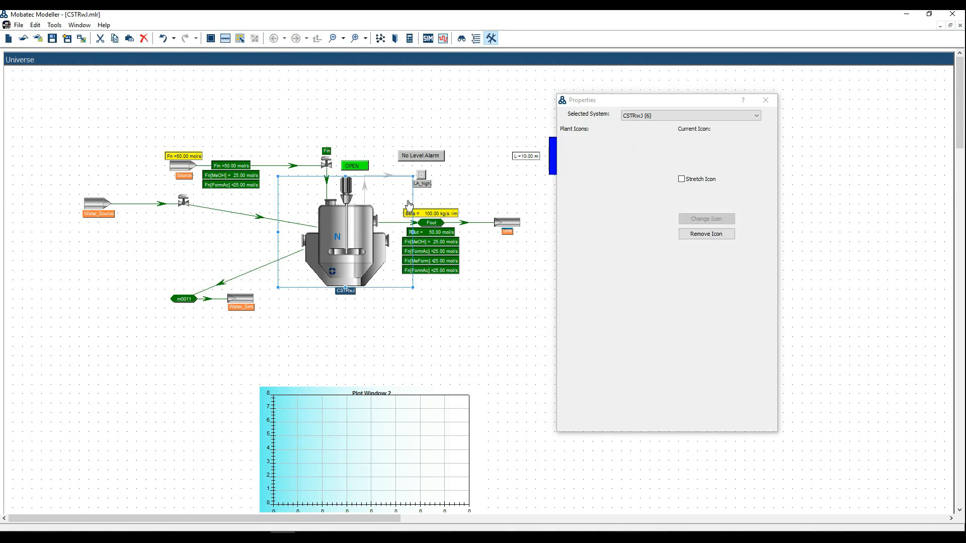
drag(433, 203, 525, 280)
drag(513, 225, 544, 236)
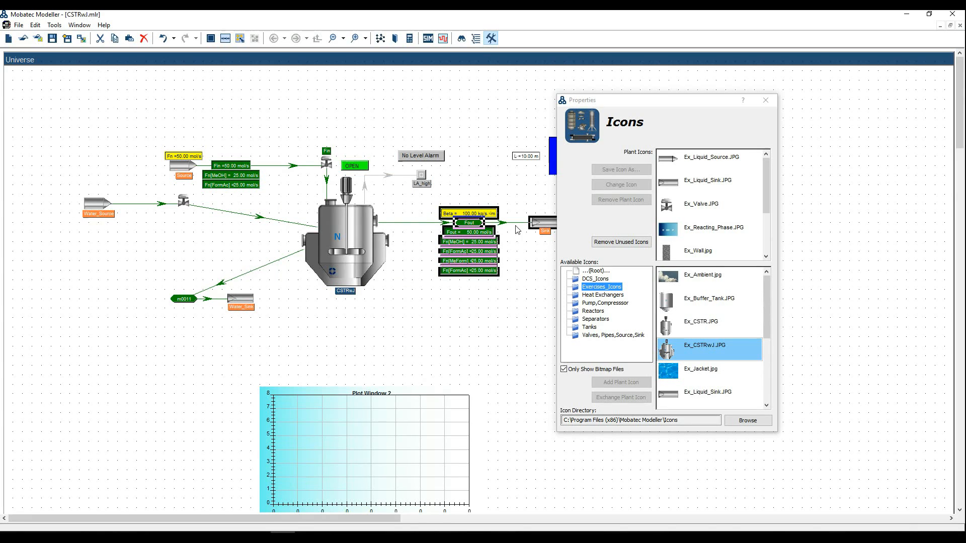
Move m0011 and Water_Sink below Fout and attach the connection's origin to the jacket outlet on the reactor's right side.
drag(137, 285, 482, 330)
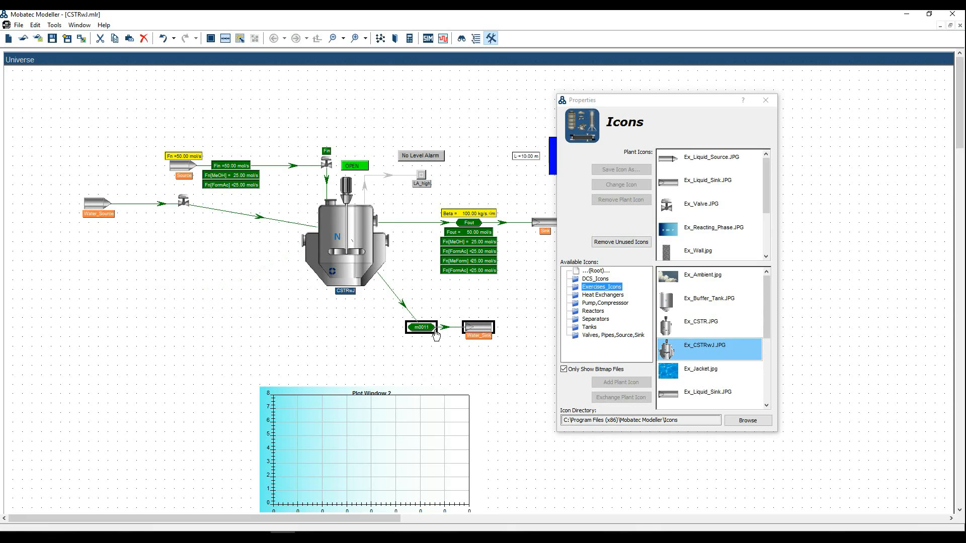
click(435, 333)
right_click(422, 330)
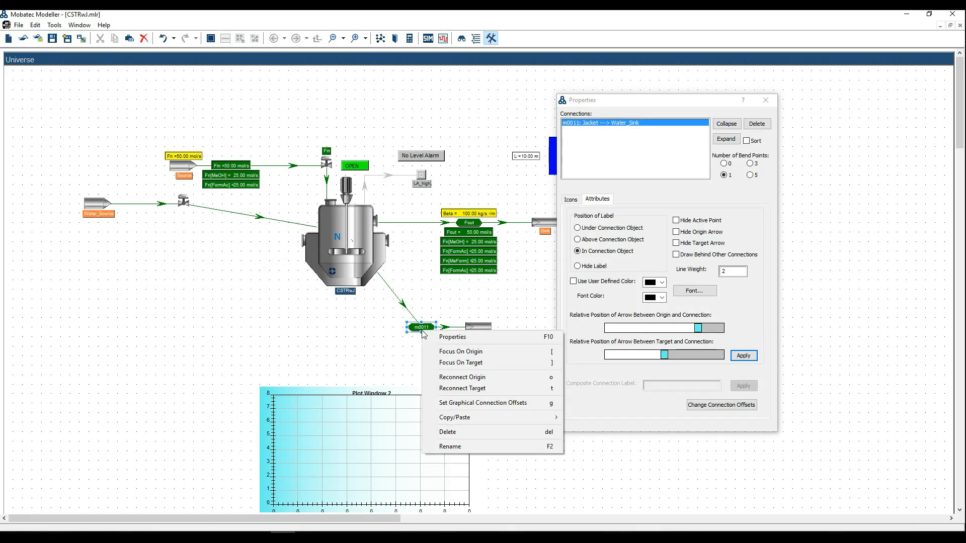
click(463, 403)
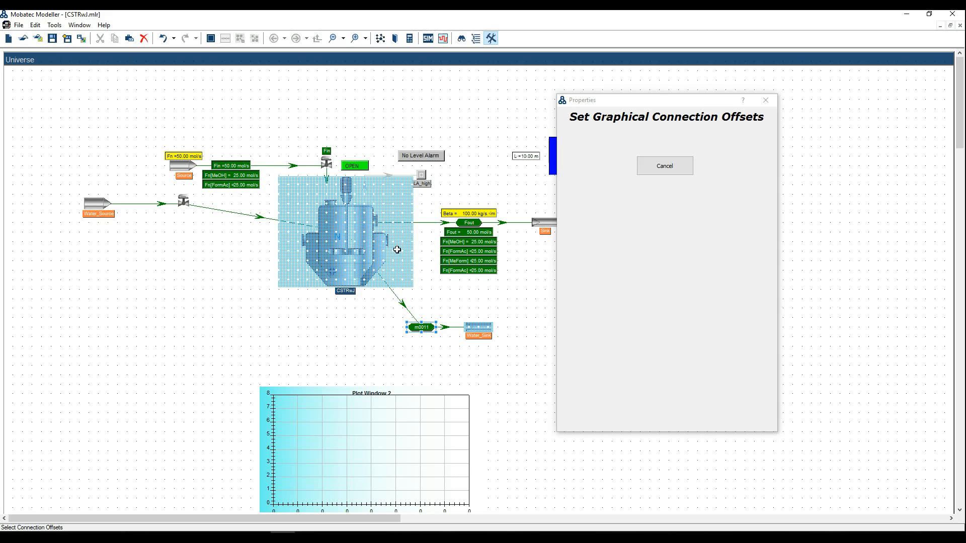
click(443, 306)
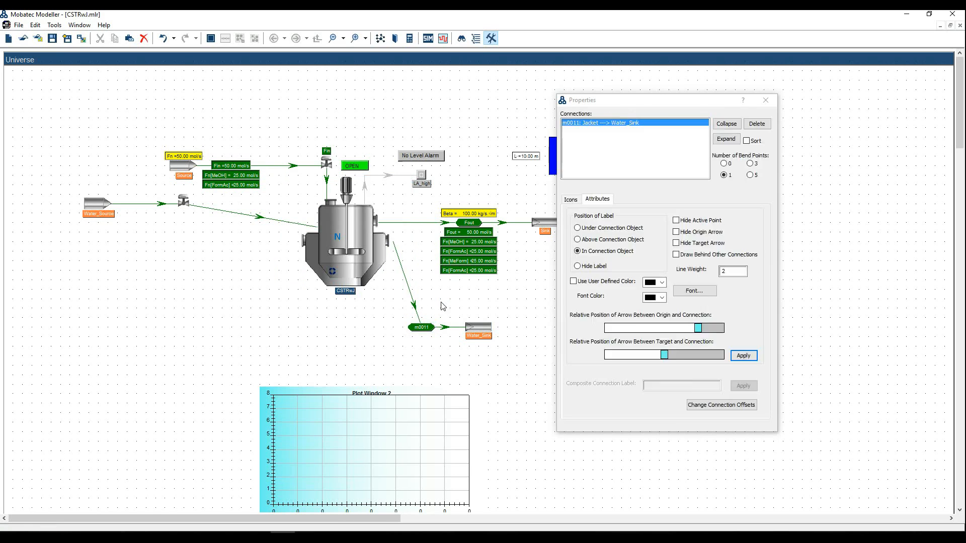
Give connection m0011 three bend points and route it horizontally from the jacket outlet, then straight down to its label.
click(428, 328)
drag(415, 309, 417, 247)
click(420, 324)
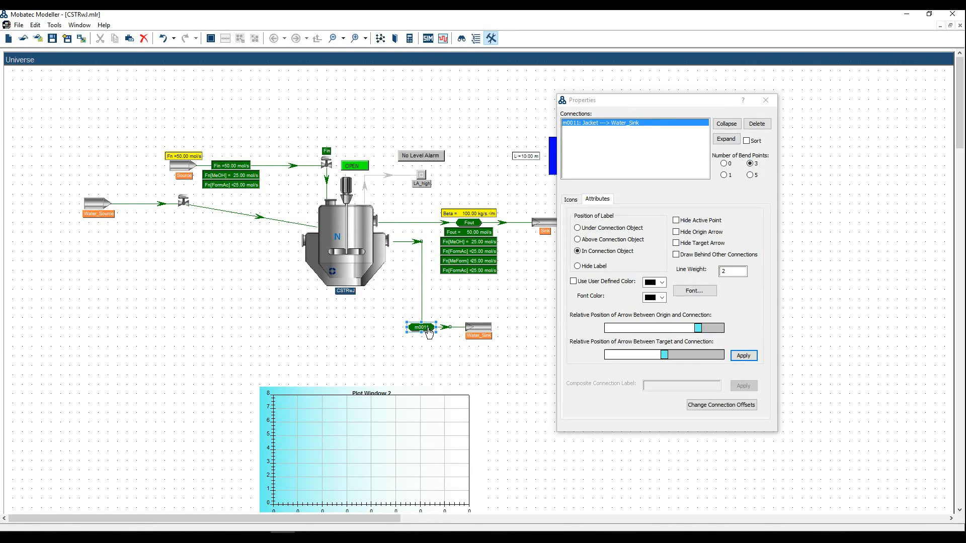
click(720, 405)
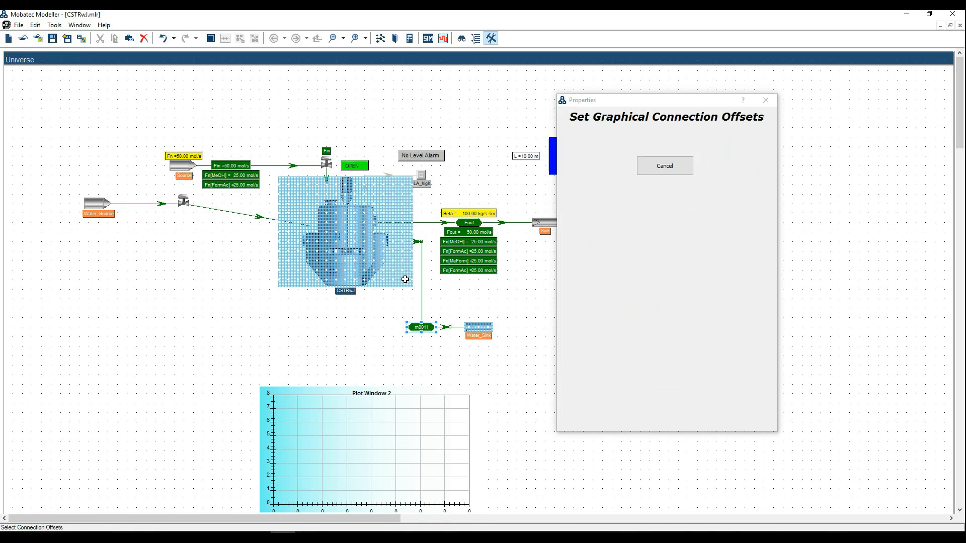
key(Escape)
click(392, 300)
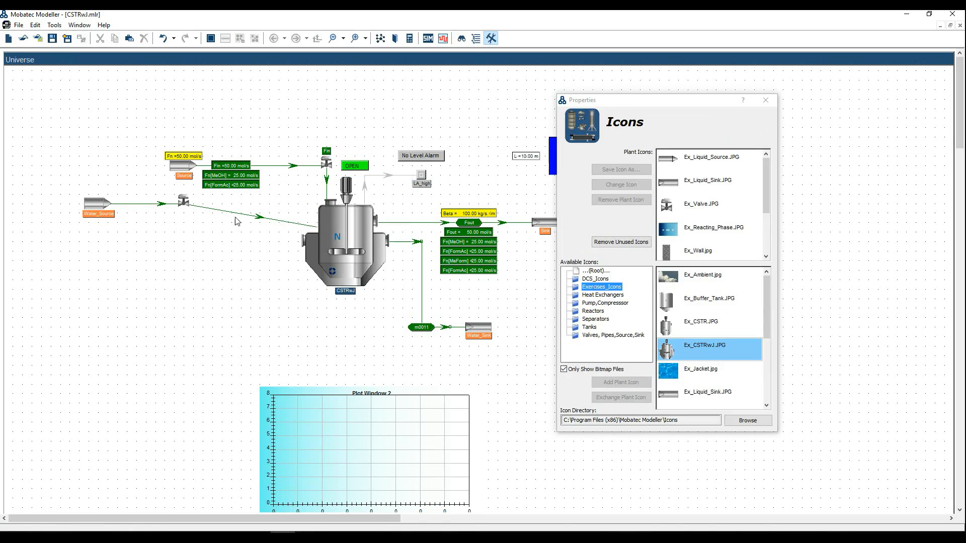
Attach the cooling water feed to the jacket inlet on the reactor's left side and align Water_Source and its valve with it.
click(195, 206)
key(o)
click(316, 247)
key(Escape)
click(65, 202)
drag(62, 188, 267, 245)
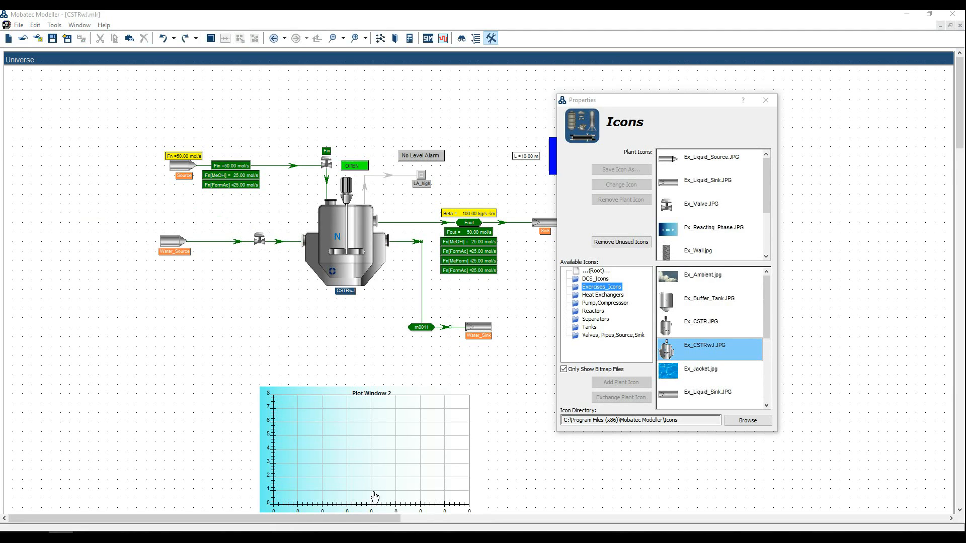
Switch to Acrobat Reader to read the equation sorting section of the exercise, and return to Mobatec Modeller.
click(358, 537)
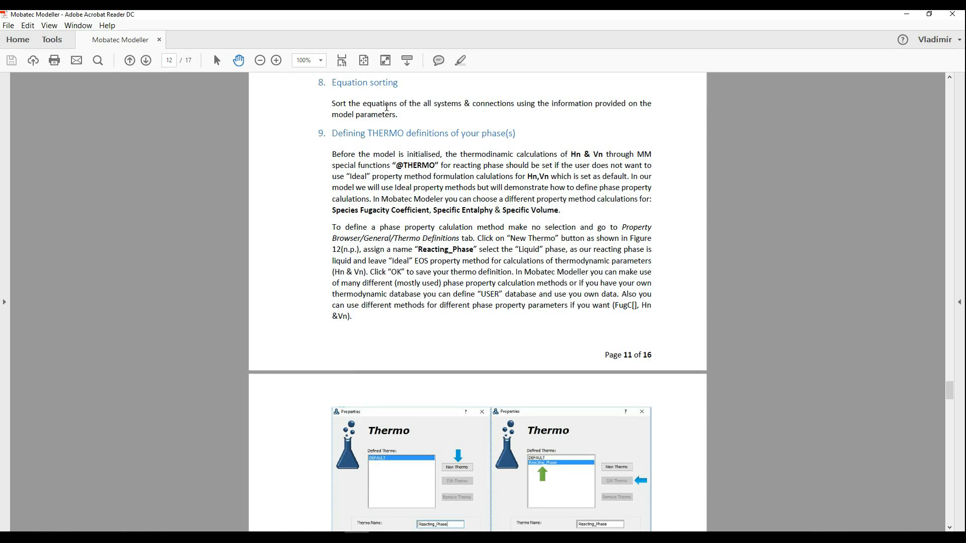
click(283, 536)
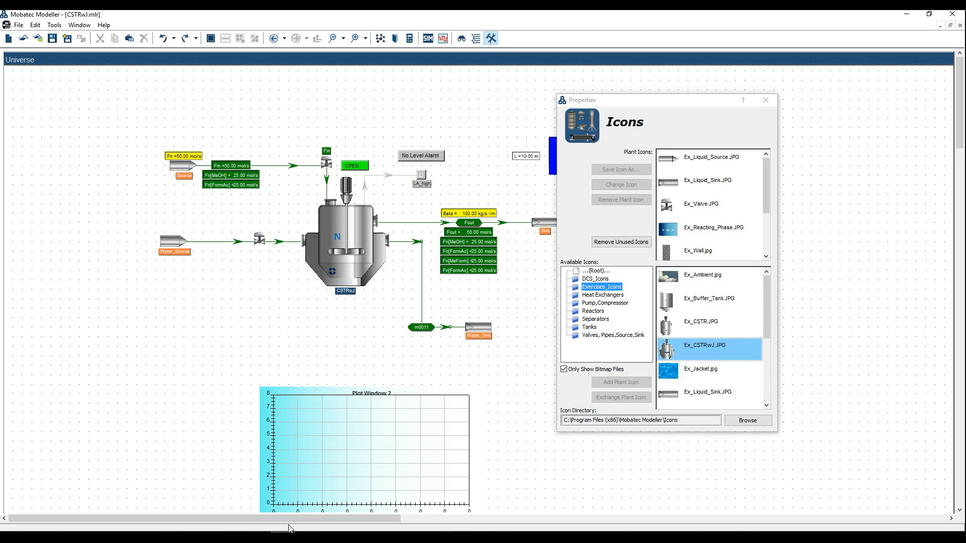
Open the CSTRwJ group, extend its frame upward, and move the Source and the Fin valve above the frame.
drag(632, 102, 799, 100)
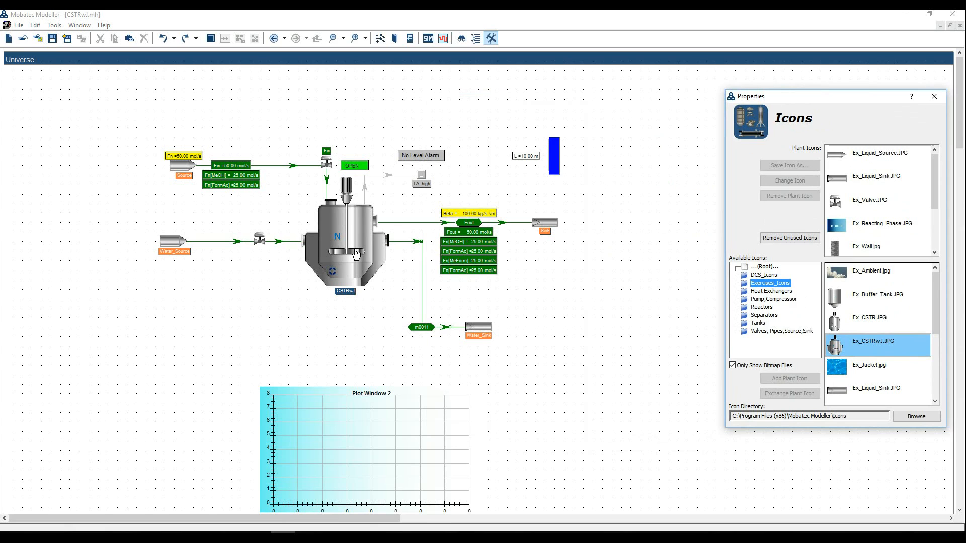
right_click(350, 250)
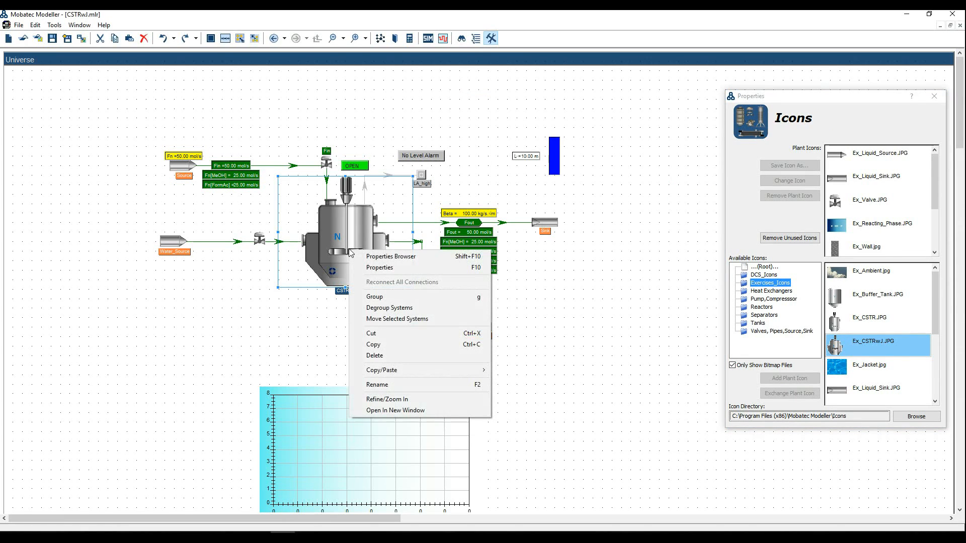
click(382, 400)
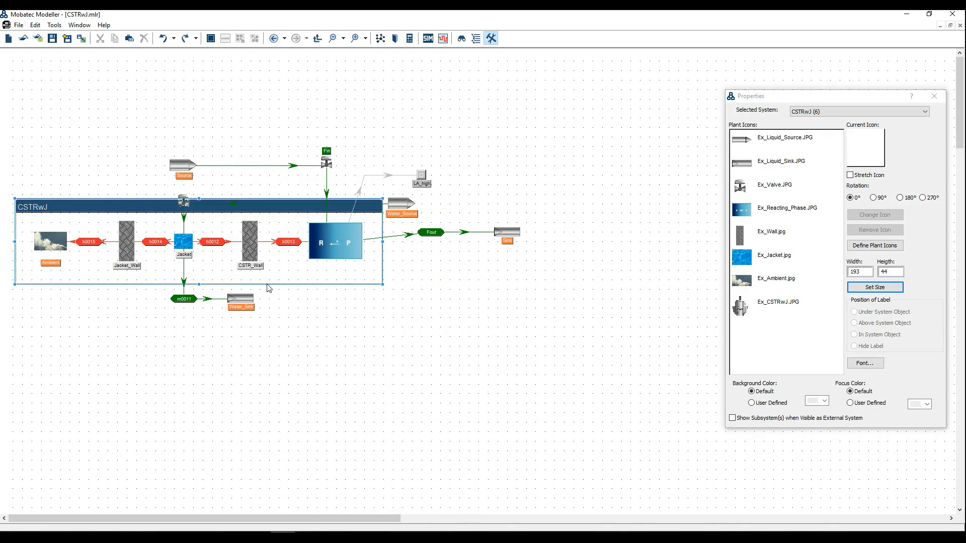
click(309, 316)
click(155, 208)
drag(200, 203, 202, 194)
drag(132, 129, 329, 121)
click(409, 344)
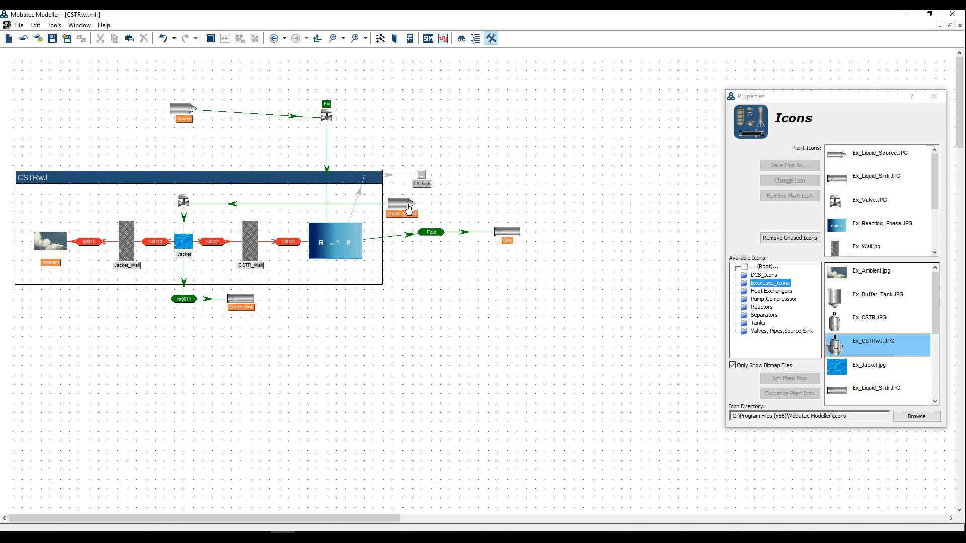
Move Water_Source and its valve above the CSTRwJ frame, m0011 and Water_Sink below it, and align the Fin valve, Fout and Sink.
drag(408, 208, 96, 144)
drag(185, 210, 186, 142)
drag(327, 120, 328, 111)
drag(142, 293, 240, 353)
drag(445, 237, 444, 247)
drag(511, 236, 511, 246)
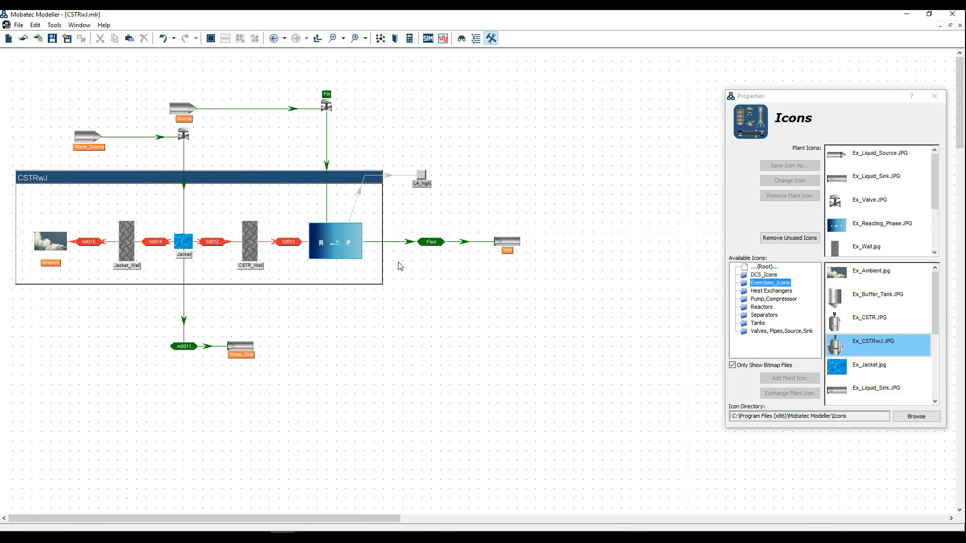
Sort the CSTR system's equations with Pressure selected as an additional constant.
click(61, 538)
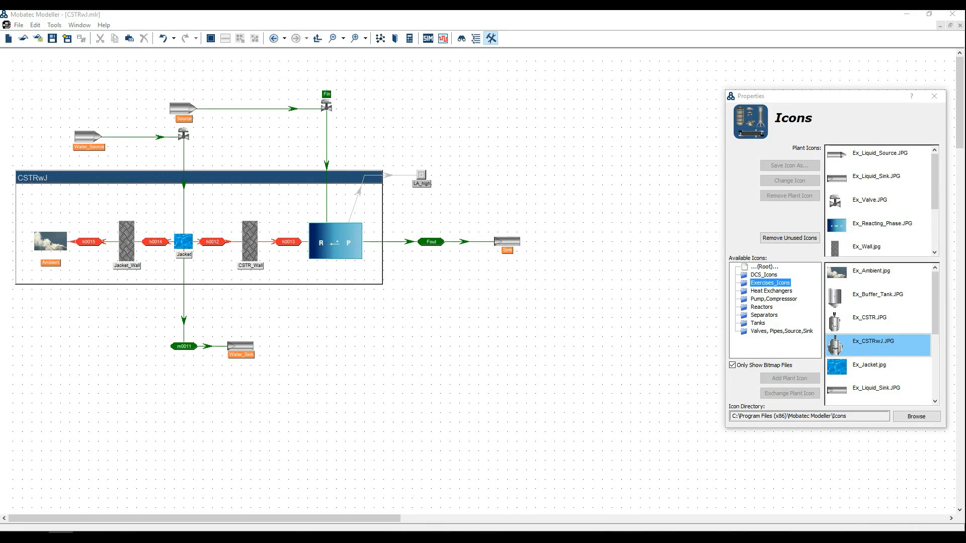
click(343, 247)
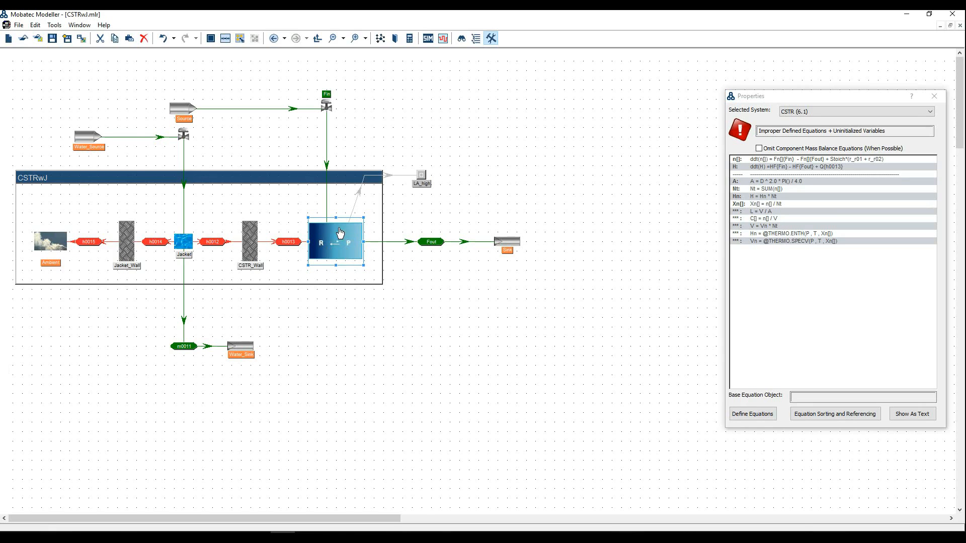
mouse_move(727, 232)
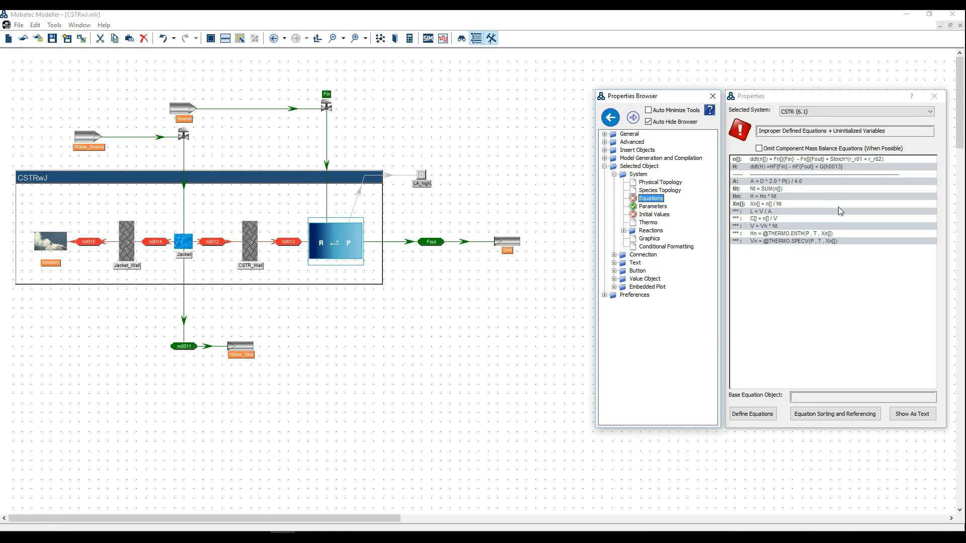
click(824, 415)
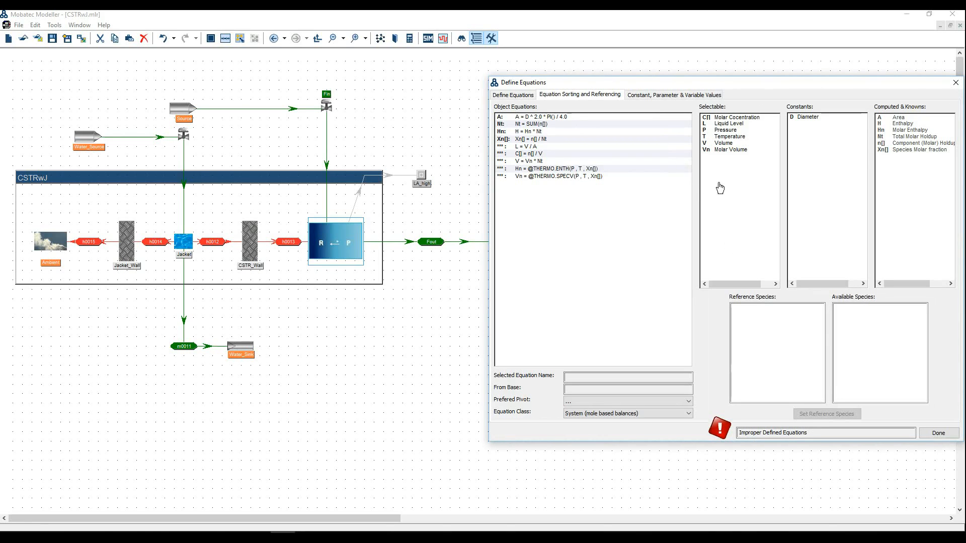
double_click(735, 132)
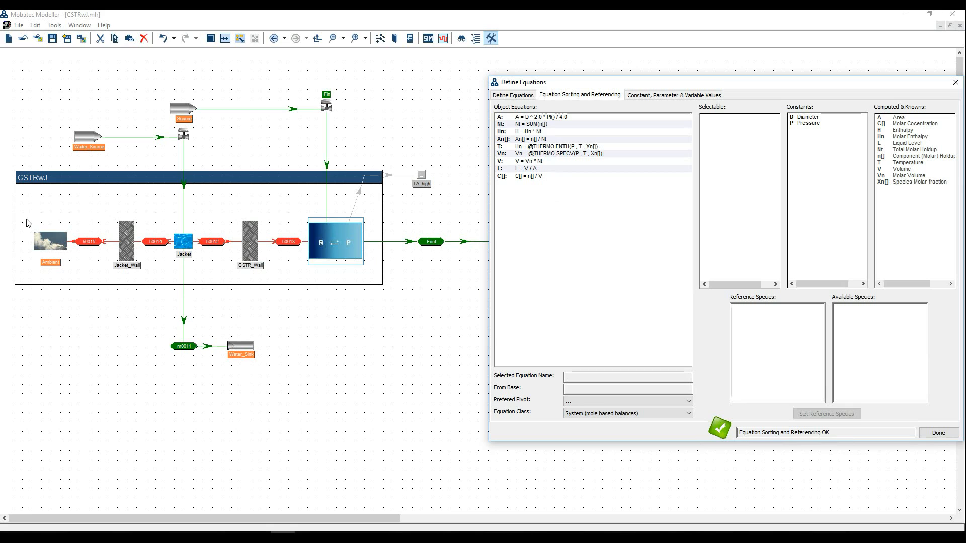
Sort the CSTR_Wall equations by selecting Metal Mass and Mass Metal Heat Capacity as constants.
click(60, 537)
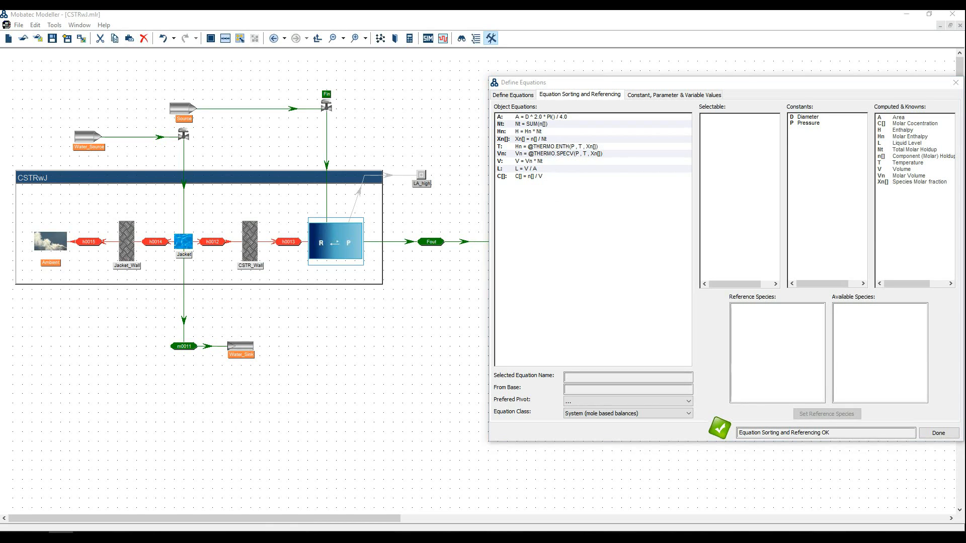
click(257, 245)
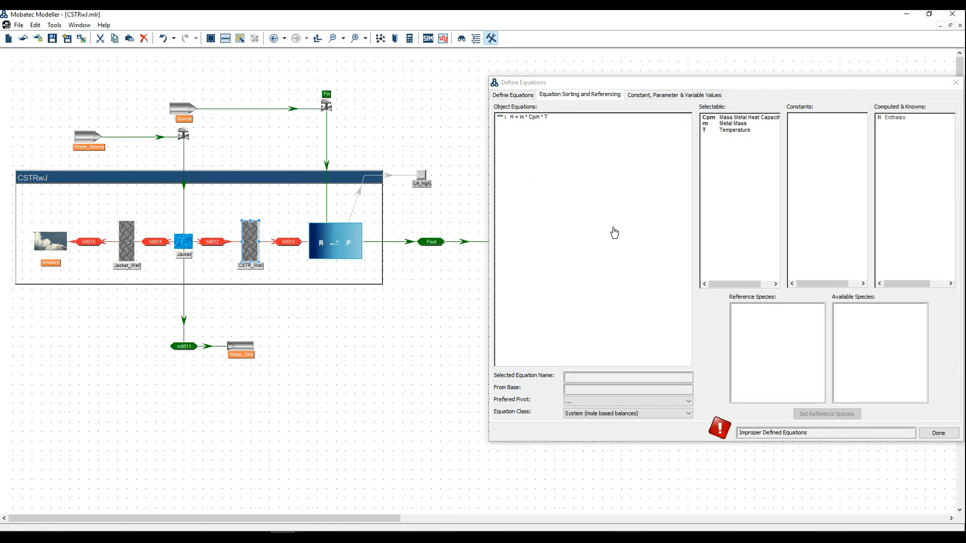
double_click(743, 124)
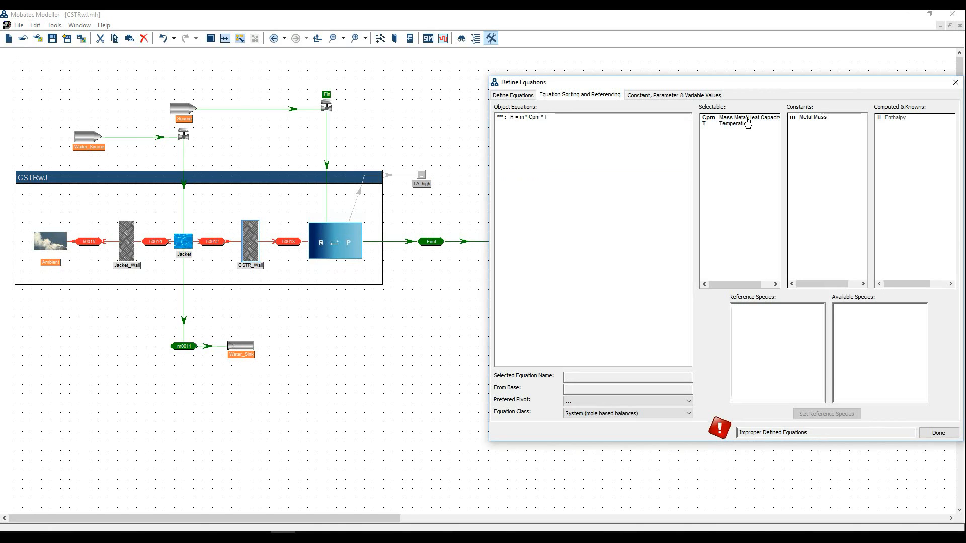
double_click(747, 118)
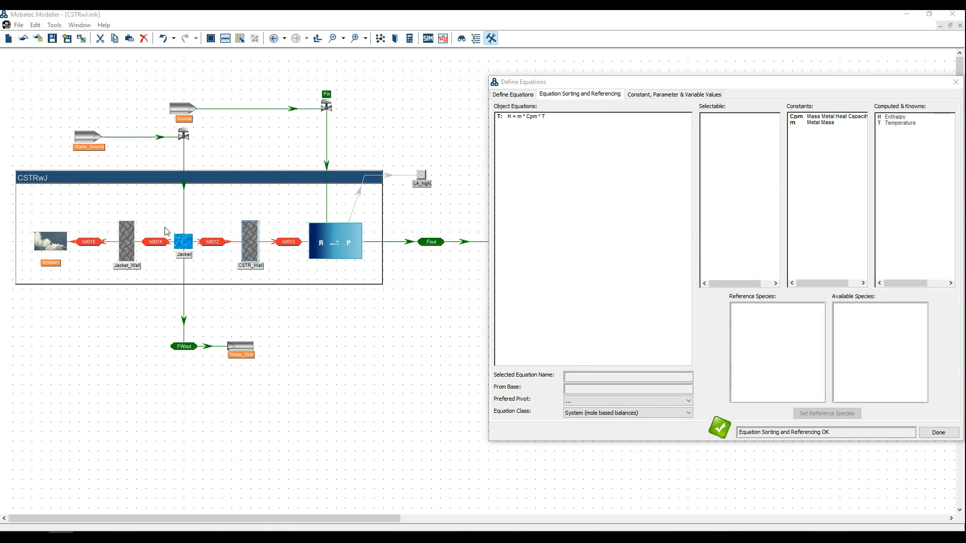
Sort the Jacket equations by selecting Species Molar fraction, Area and Pressure as constants.
click(194, 252)
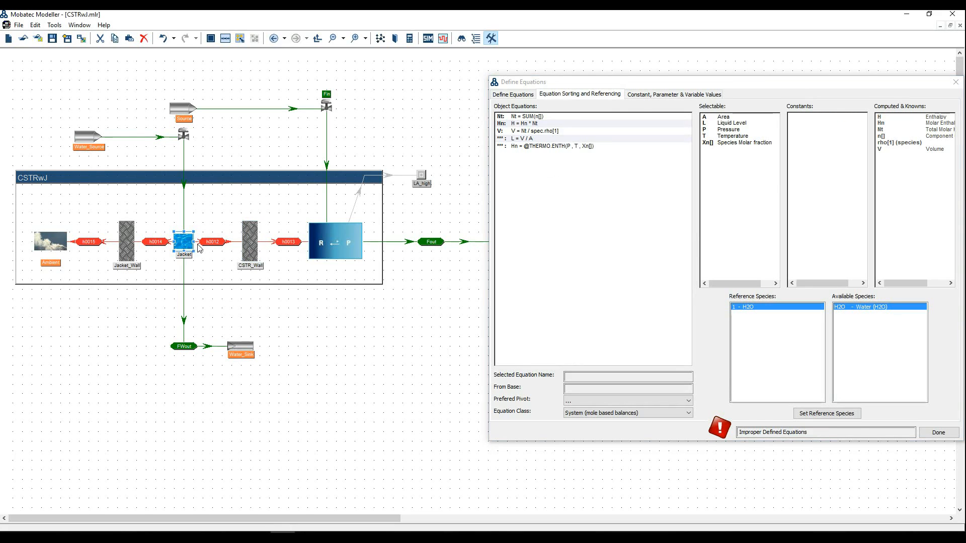
double_click(742, 144)
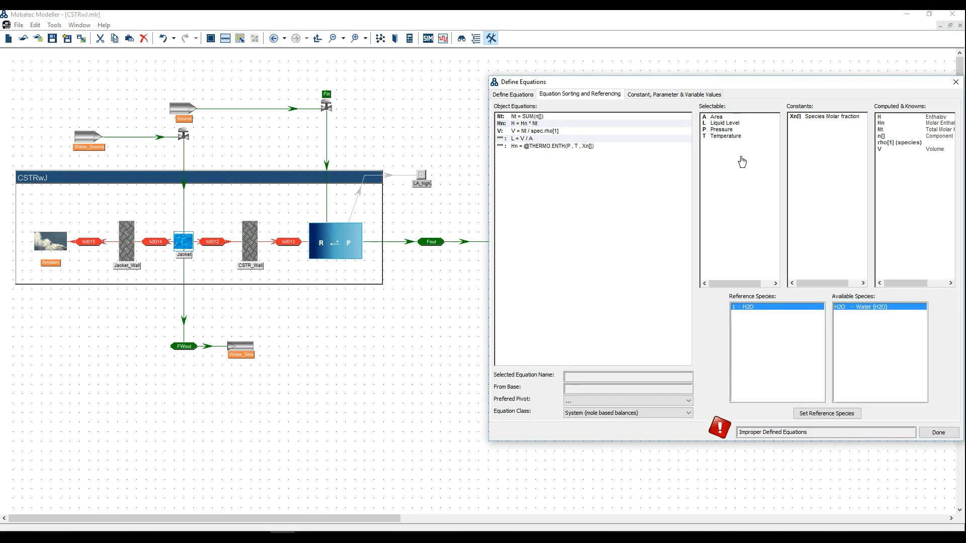
double_click(725, 118)
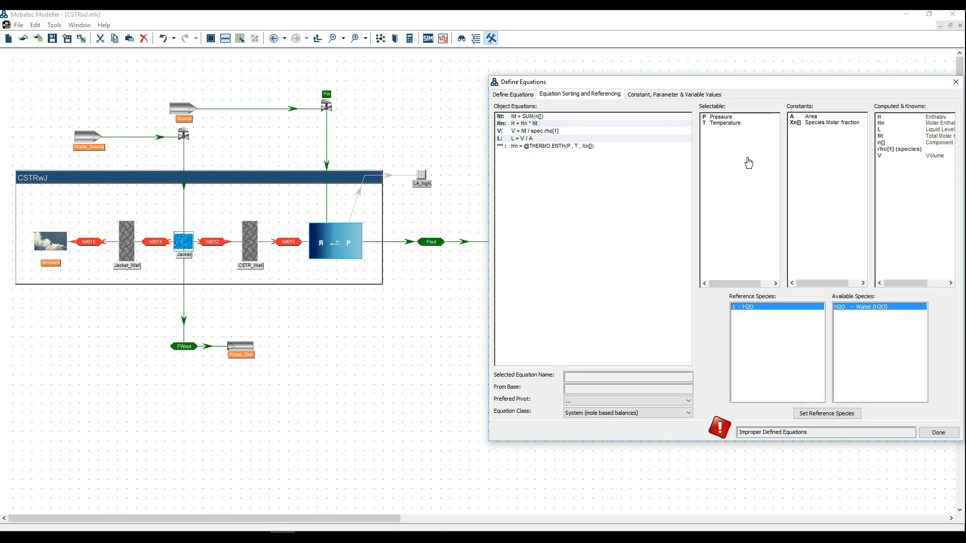
double_click(729, 118)
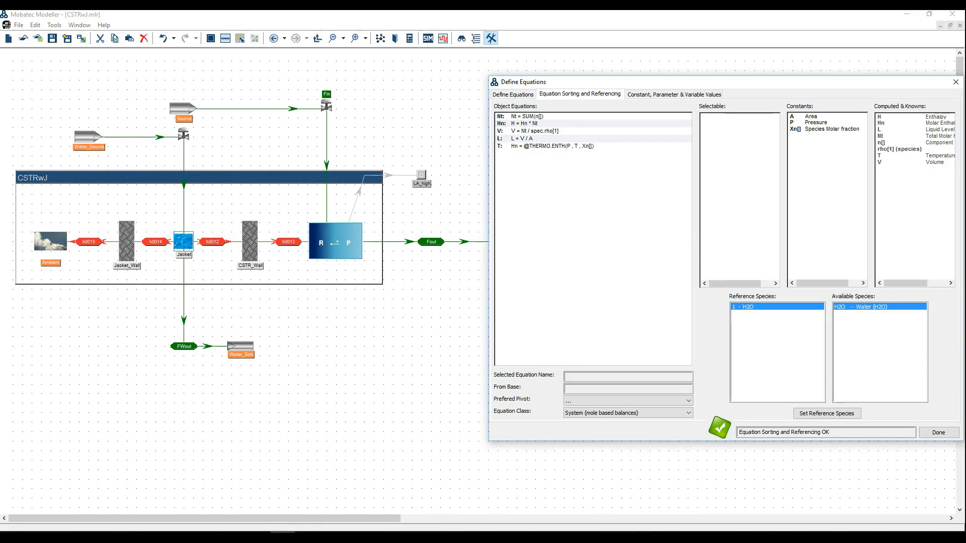
click(61, 536)
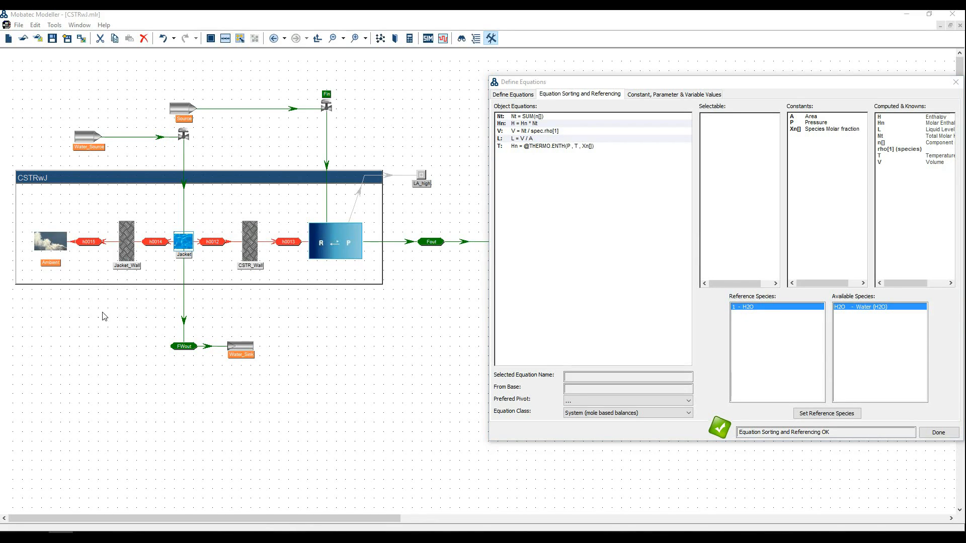
Sort the Jacket_Wall equations with Mass Metal Heat Capacity and Metal Mass as constants, and check the Ambient system's equation sorting.
click(134, 258)
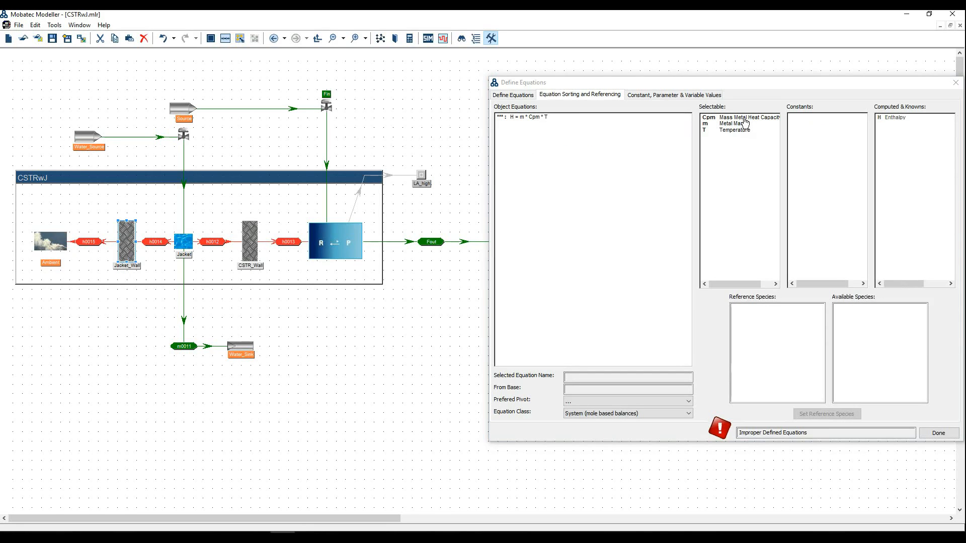
double_click(745, 119)
double_click(729, 119)
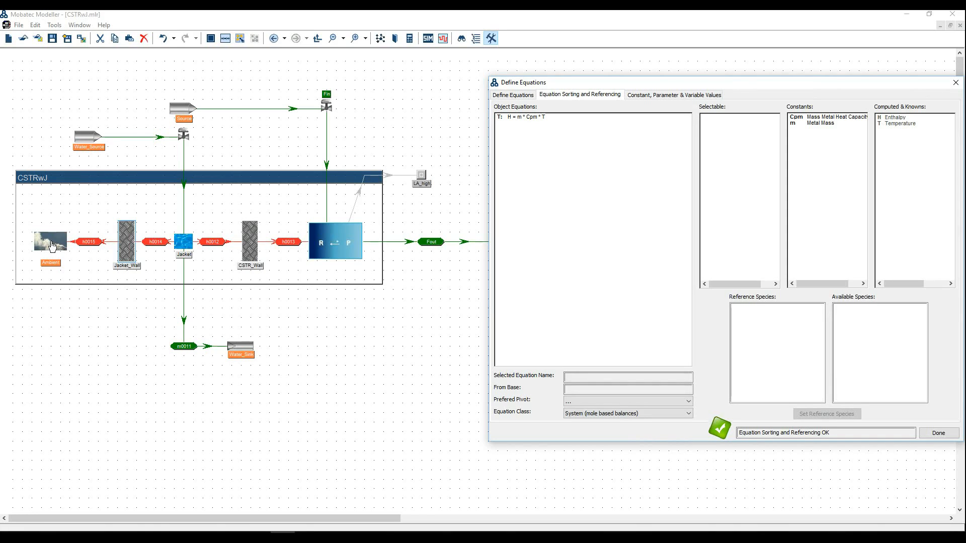
click(52, 246)
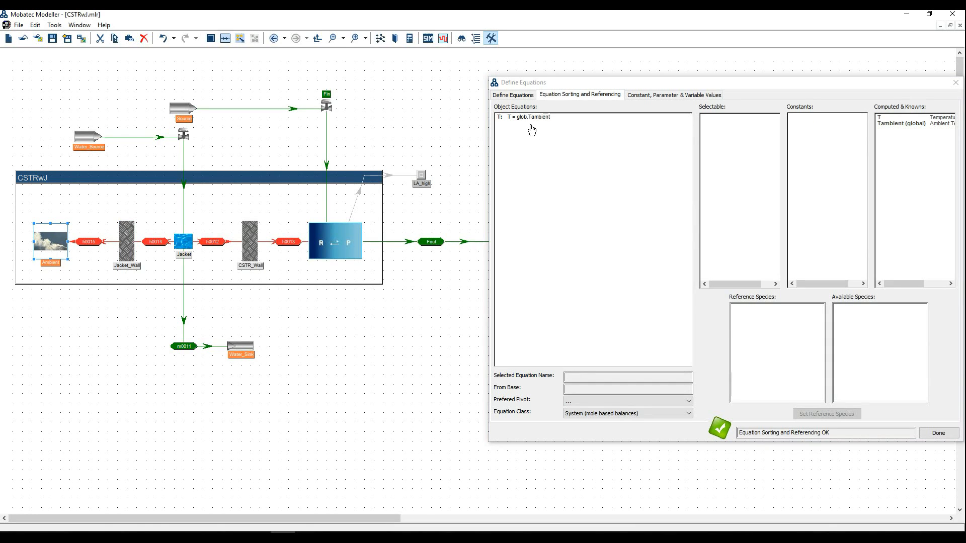
click(60, 536)
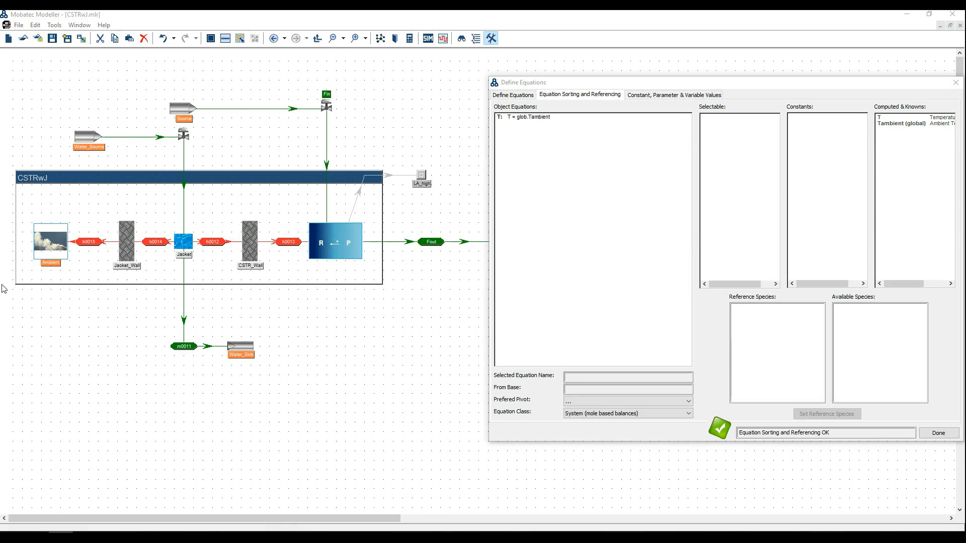
Sort the heat connection between Jacket_Wall and Ambient by selecting Area and the overall heat transfer coefficient as constants.
click(97, 246)
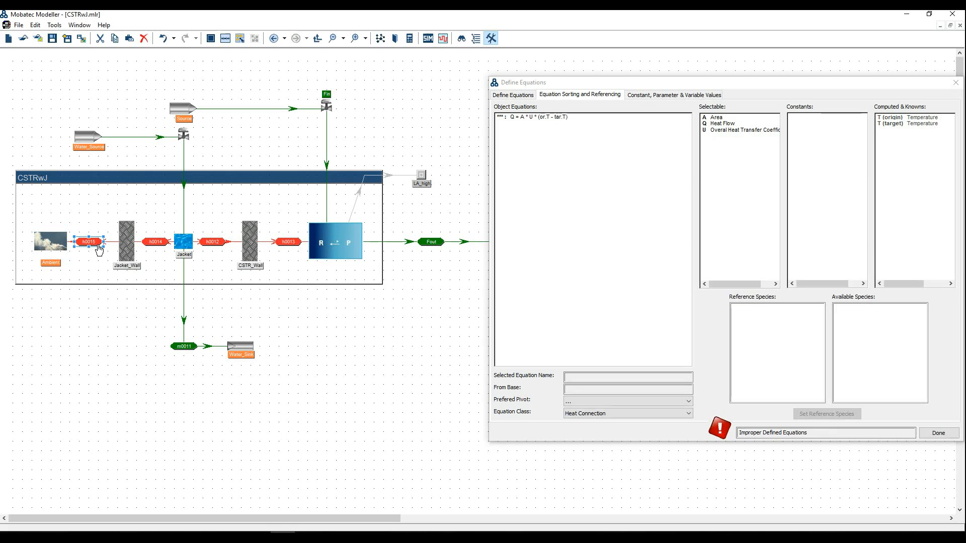
double_click(724, 118)
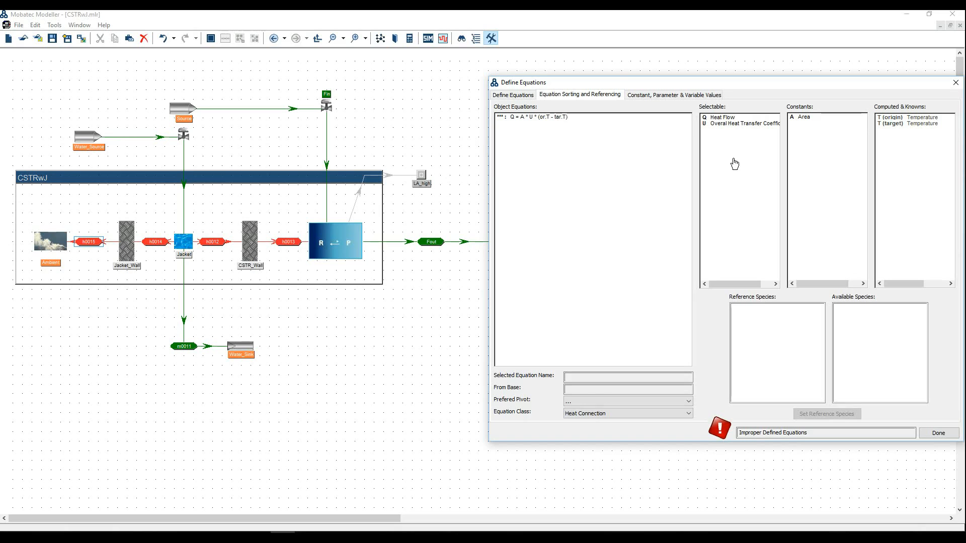
double_click(731, 125)
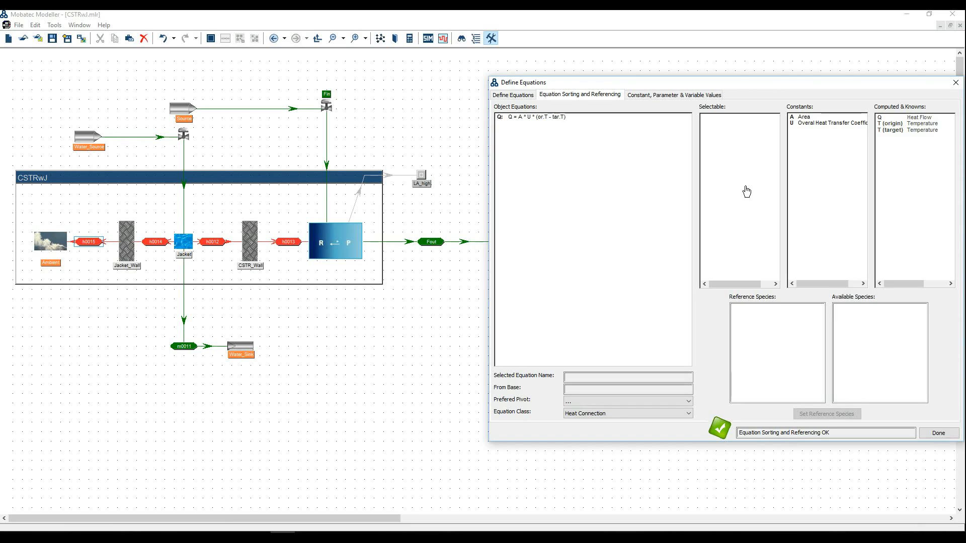
Sort the heat connections h0014, h0012 and h0013 with Area and the overall heat transfer coefficient as constants.
click(160, 244)
click(220, 245)
click(288, 244)
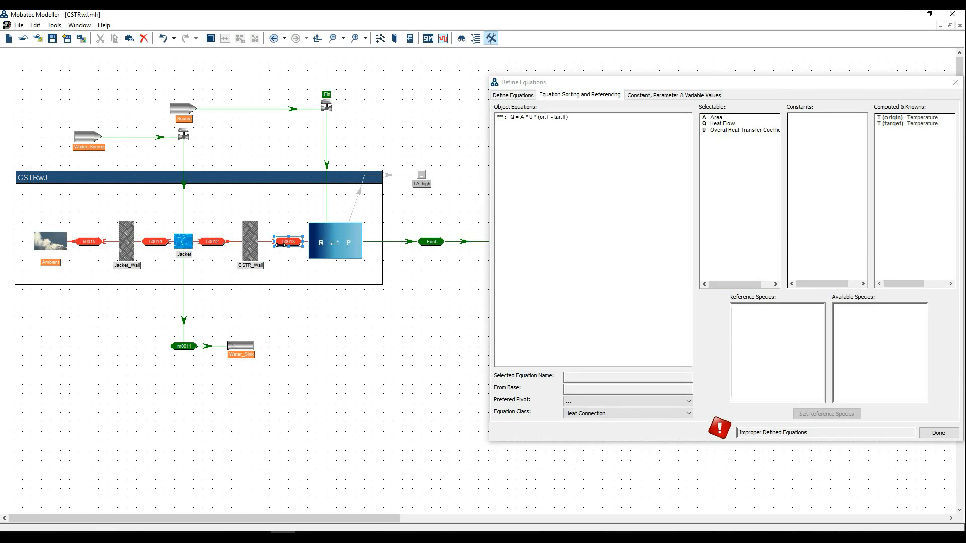
click(97, 244)
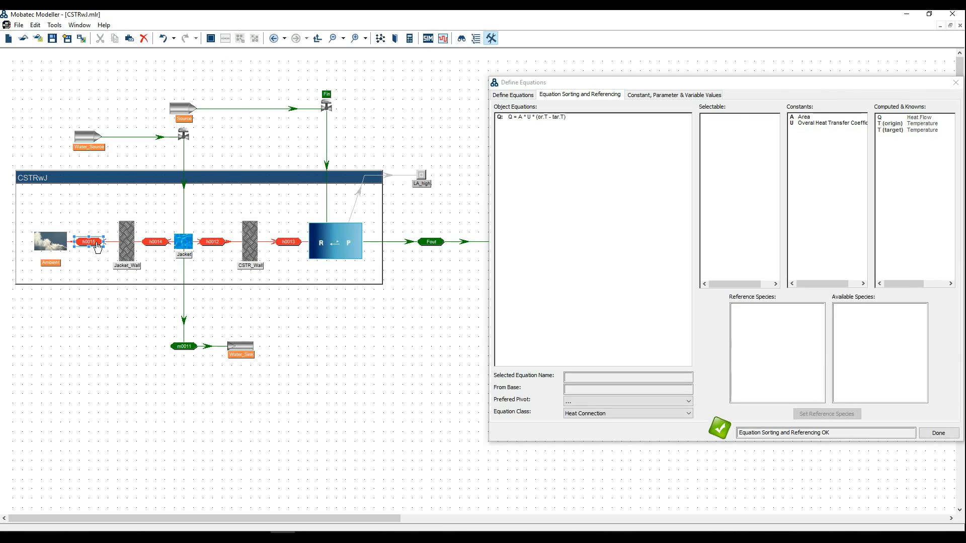
click(169, 248)
click(225, 246)
click(289, 246)
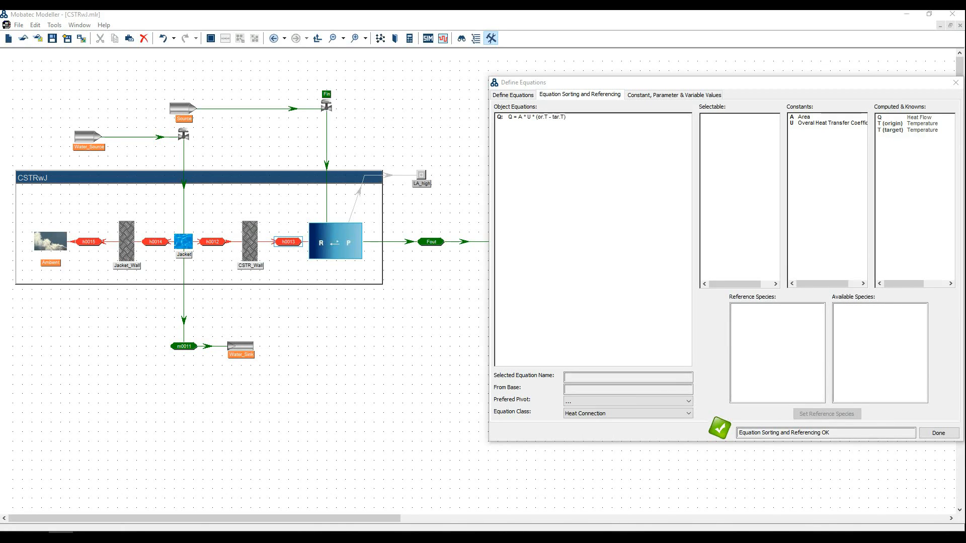
Leave the CSTRwJ group and go up one hierarchy level to the Universe view.
right_click(273, 181)
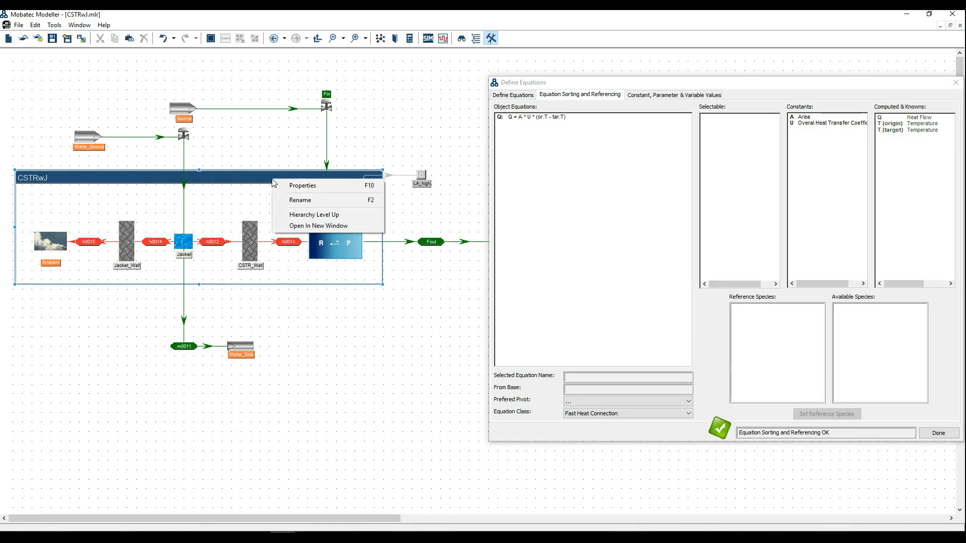
click(298, 216)
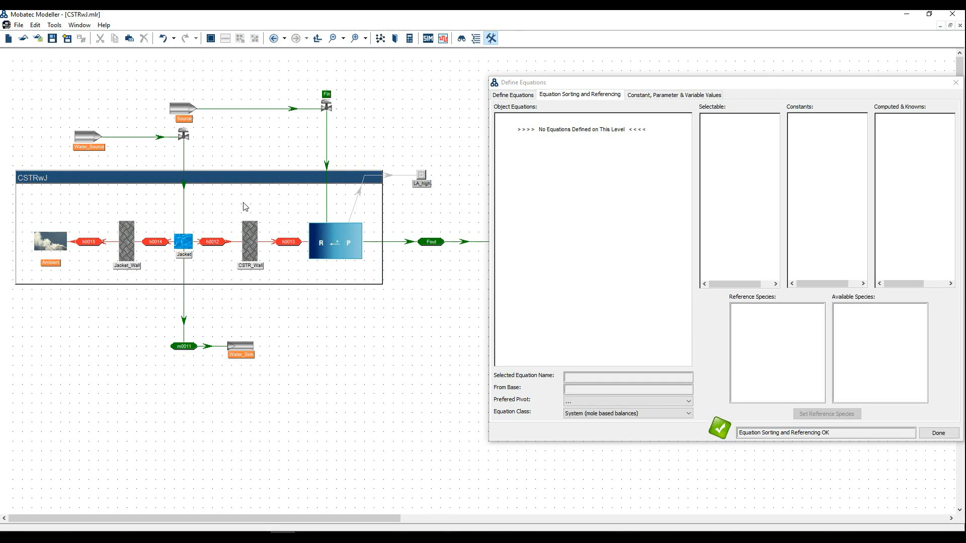
click(196, 206)
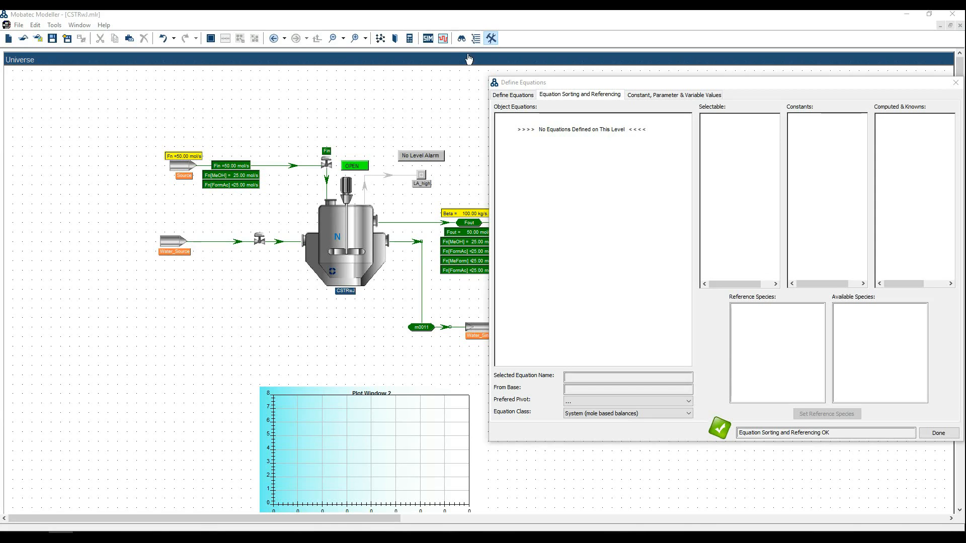
Close the equation definitions, search the complete model for improper equations, and locate the Source and Water_Source results.
click(462, 39)
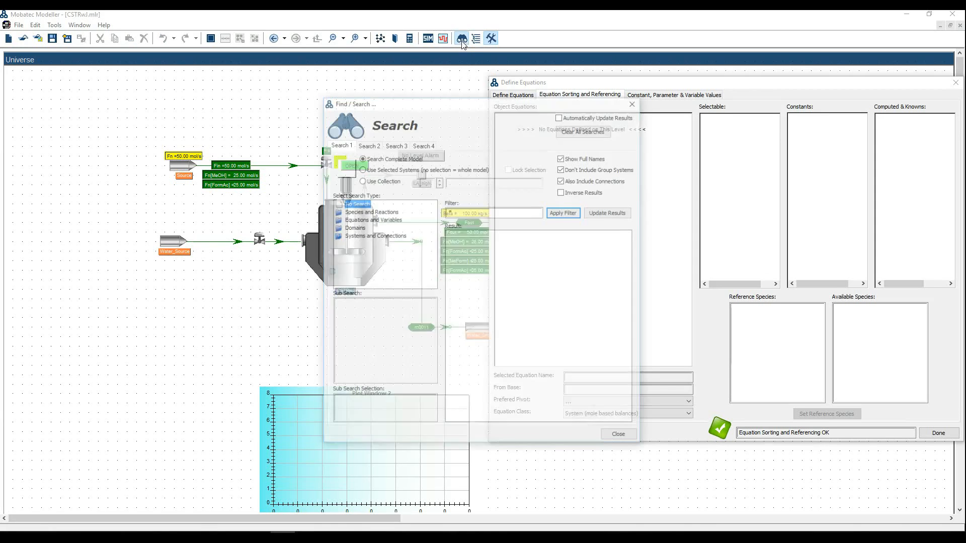
drag(484, 113, 619, 110)
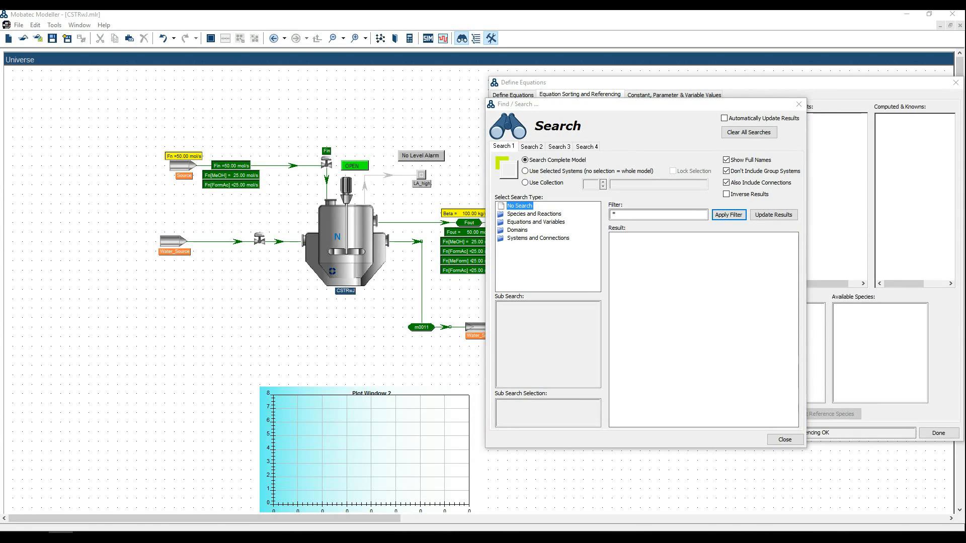
click(534, 214)
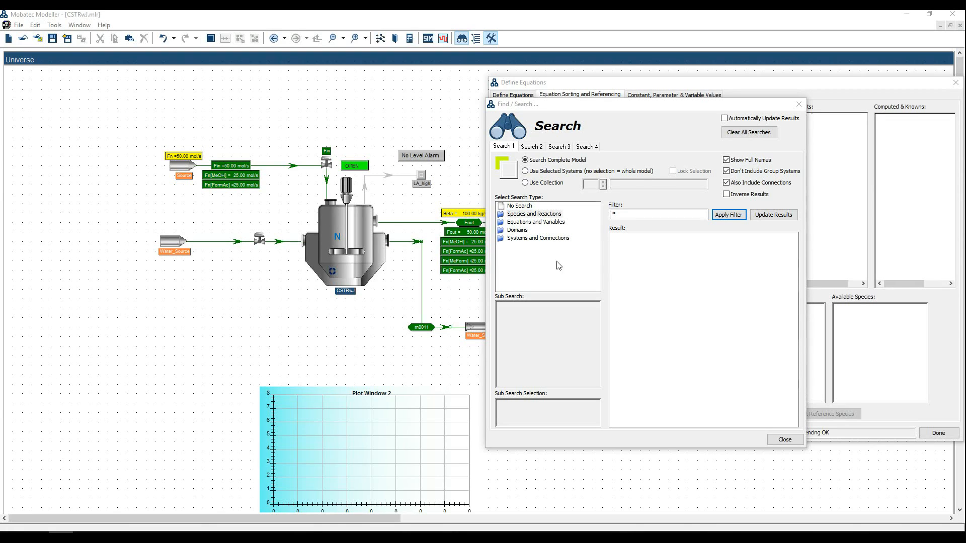
click(949, 433)
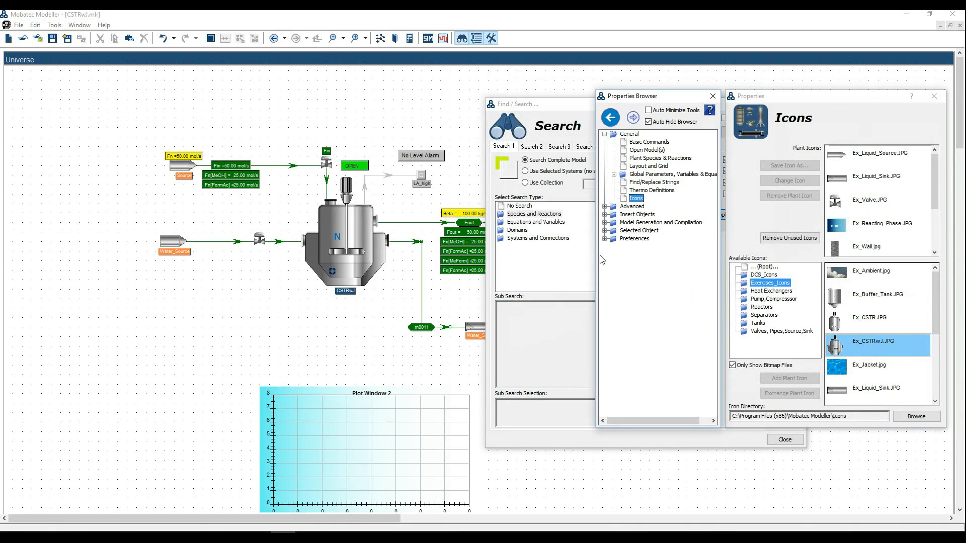
click(589, 258)
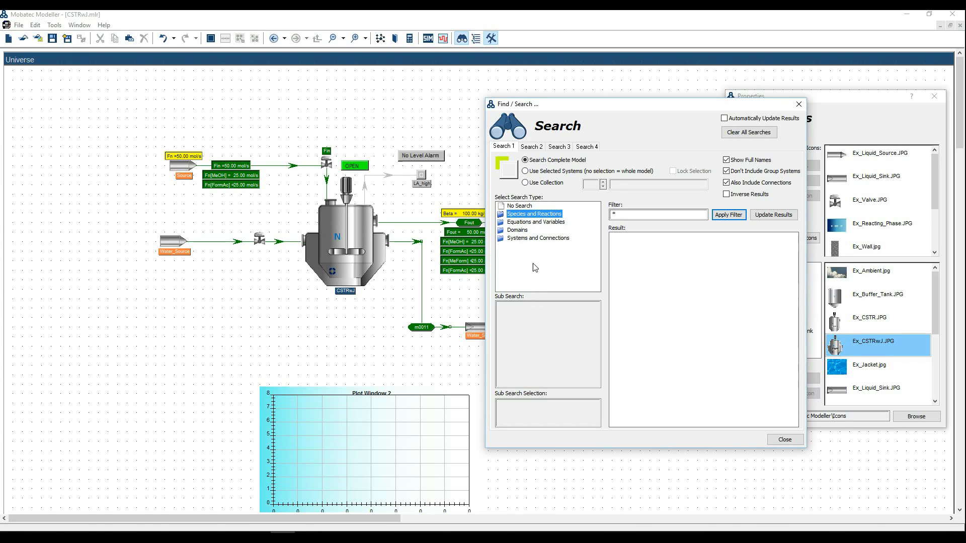
double_click(519, 223)
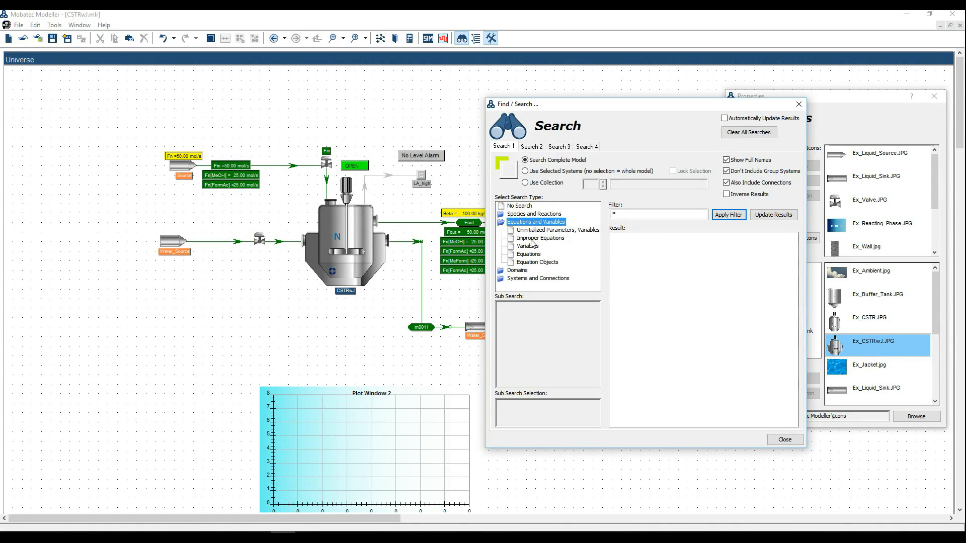
click(533, 238)
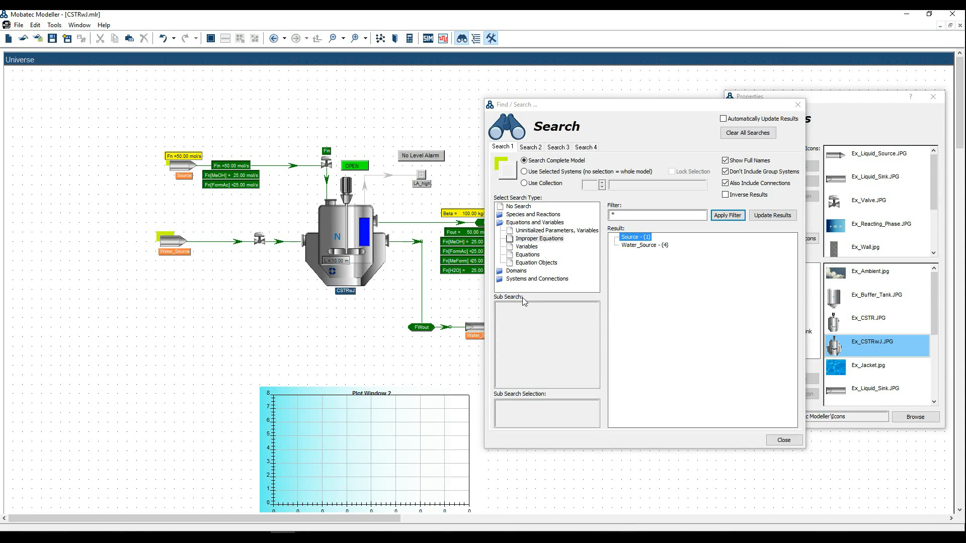
click(640, 245)
click(641, 238)
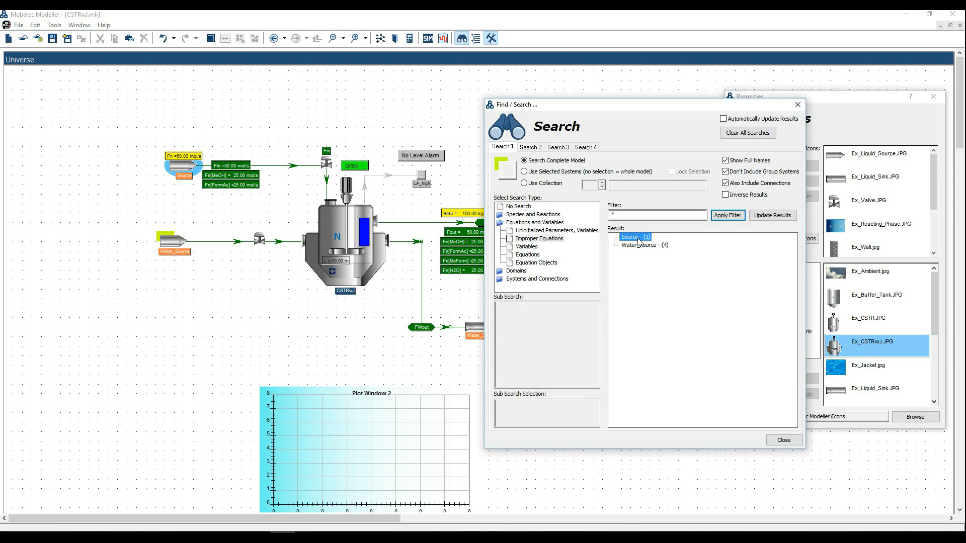
Open Source from the search results and sort its equation with Species Molar fraction, Temperature and Pressure as constants.
double_click(636, 237)
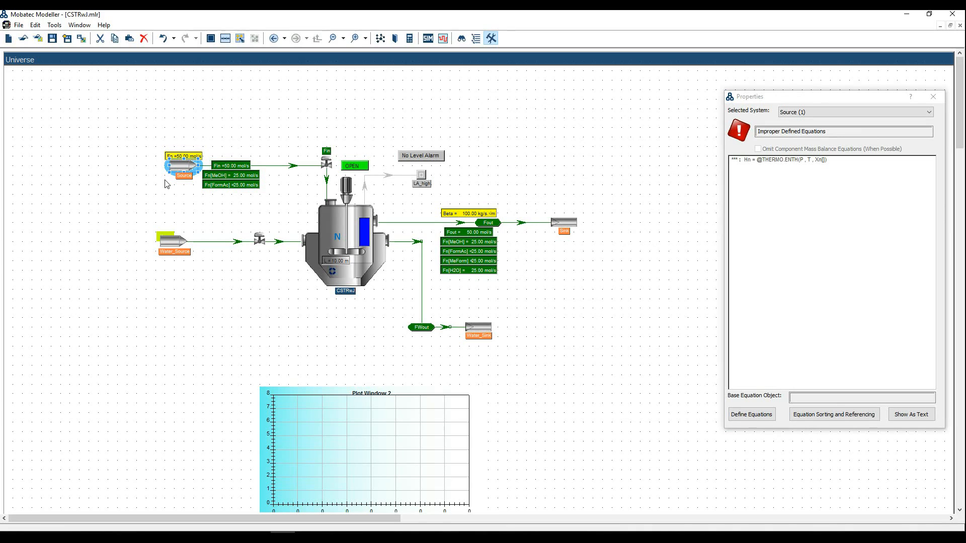
click(60, 535)
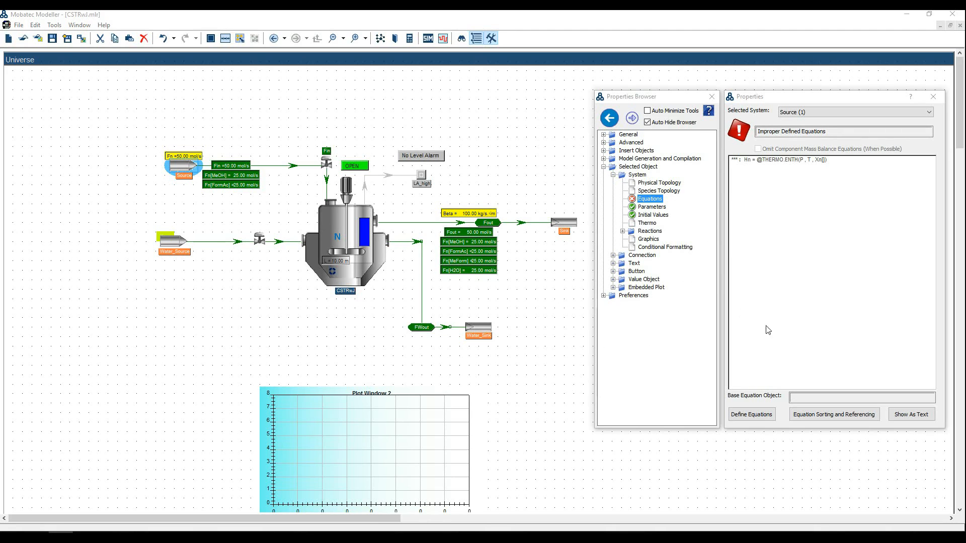
click(824, 412)
click(826, 415)
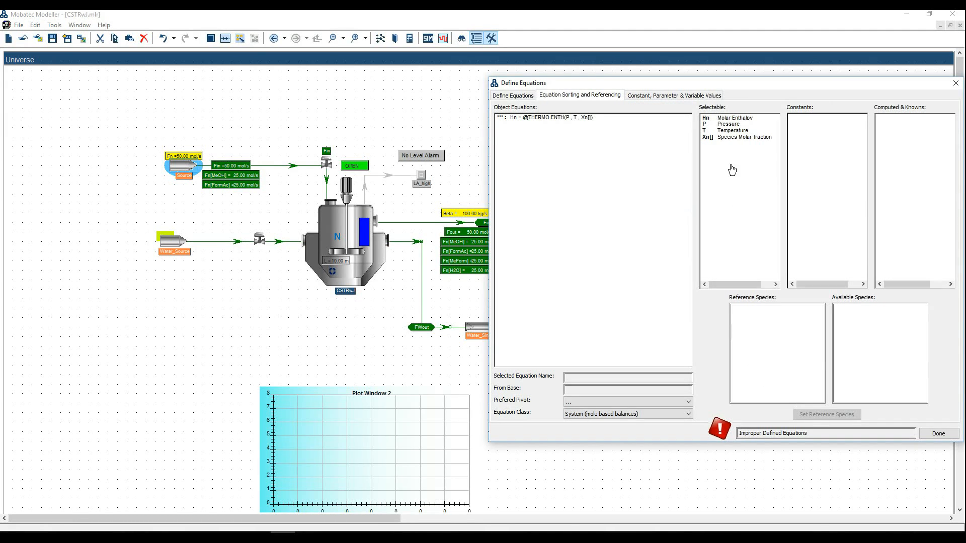
click(743, 139)
double_click(741, 139)
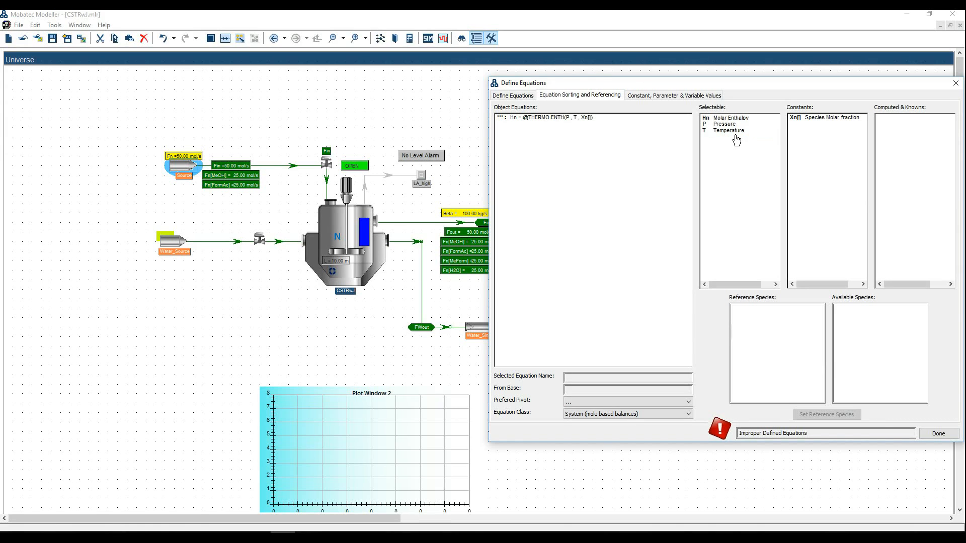
double_click(735, 131)
click(733, 125)
double_click(733, 126)
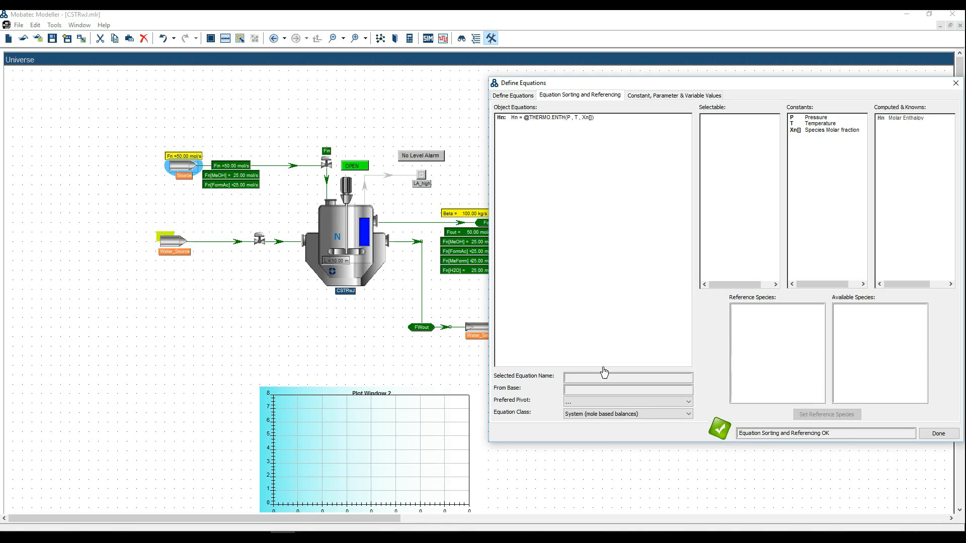
Sort the Water_Source equation with Pressure, Temperature and Species Molar fraction as constants, and finish the equation definitions.
click(177, 243)
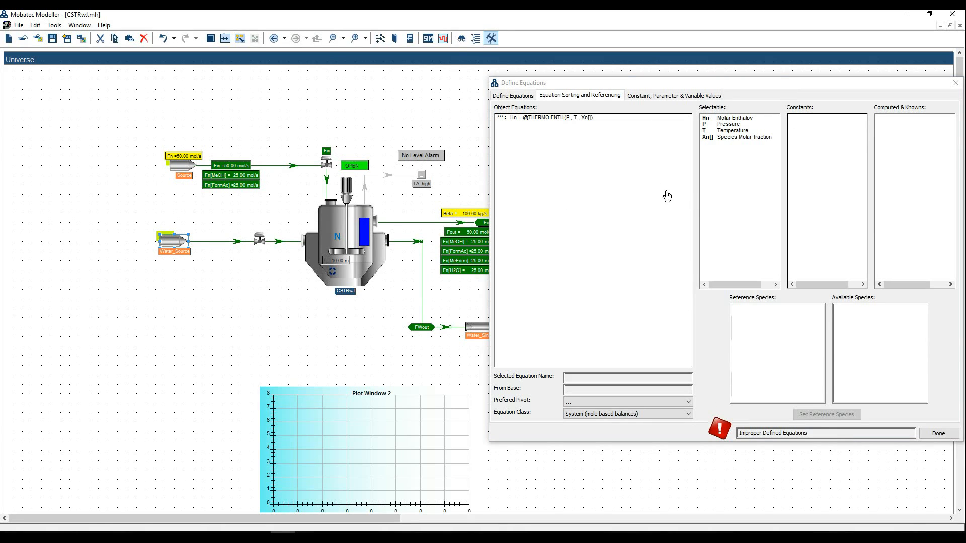
click(191, 170)
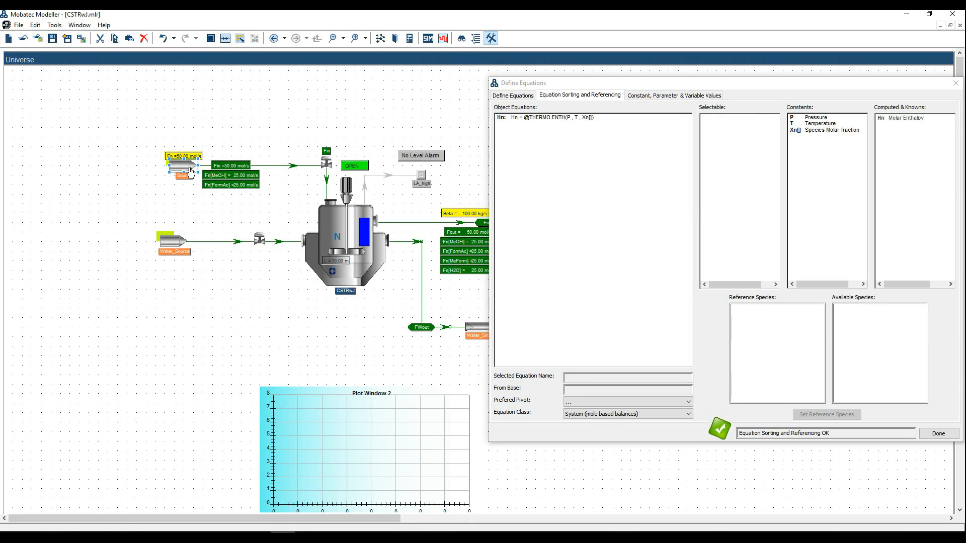
click(185, 240)
click(937, 436)
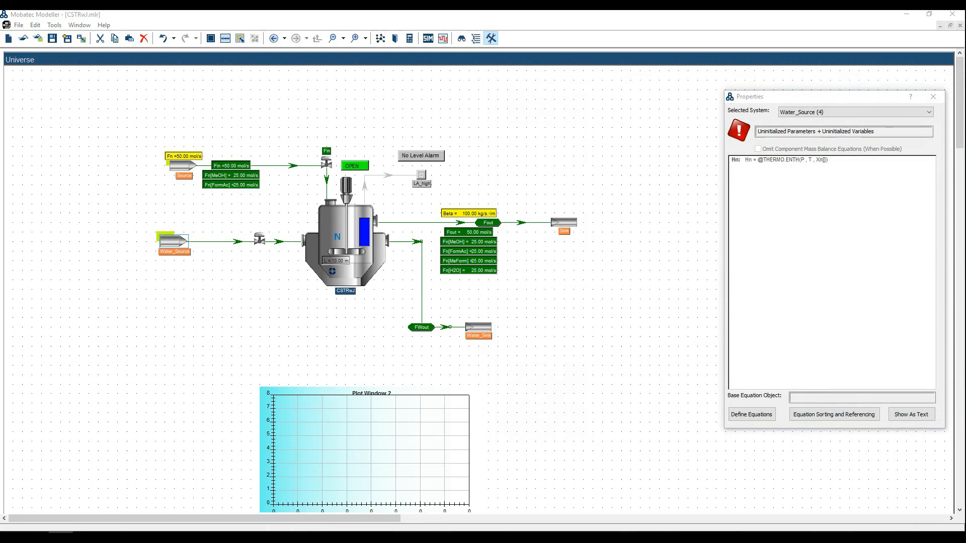
Reopen the search, turn on automatic updating of the results for improper equations, and close the properties window.
click(461, 39)
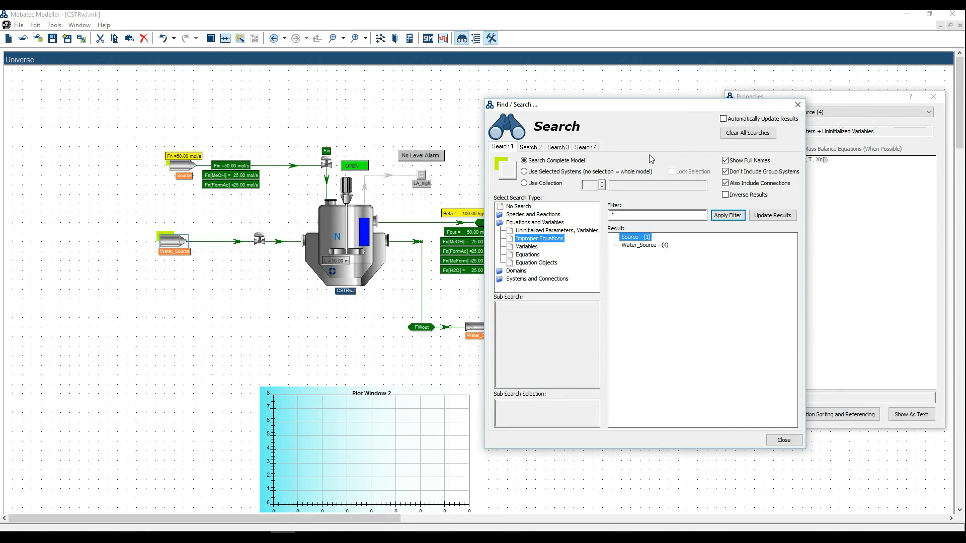
click(723, 120)
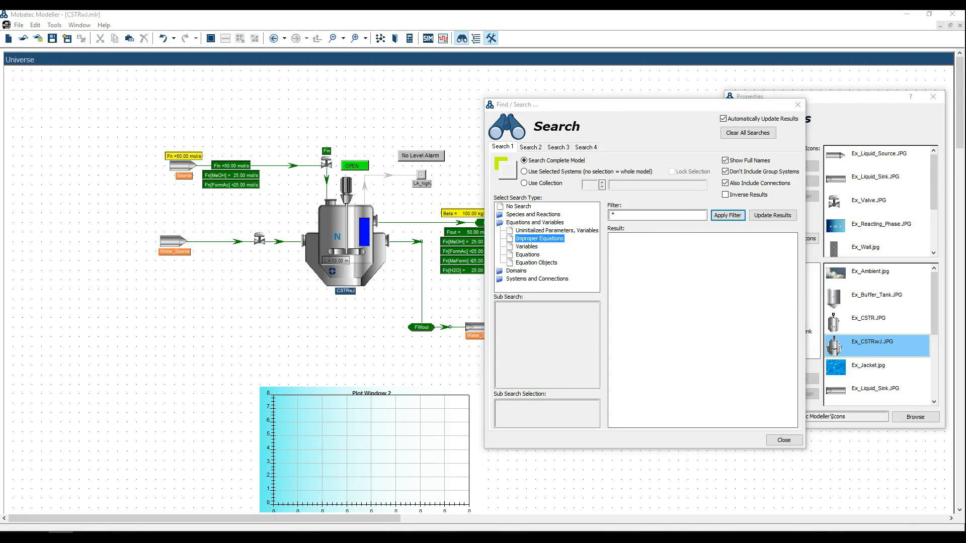
click(813, 165)
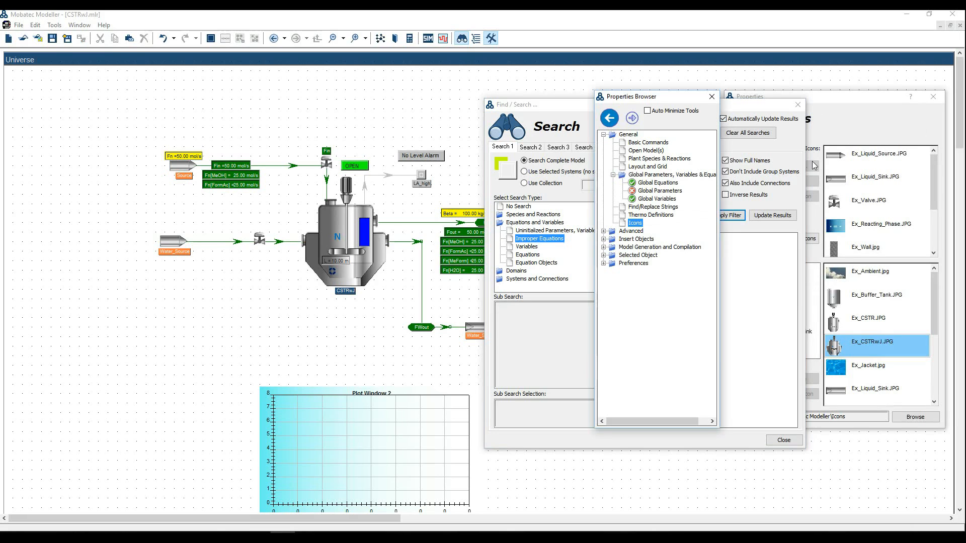
click(933, 97)
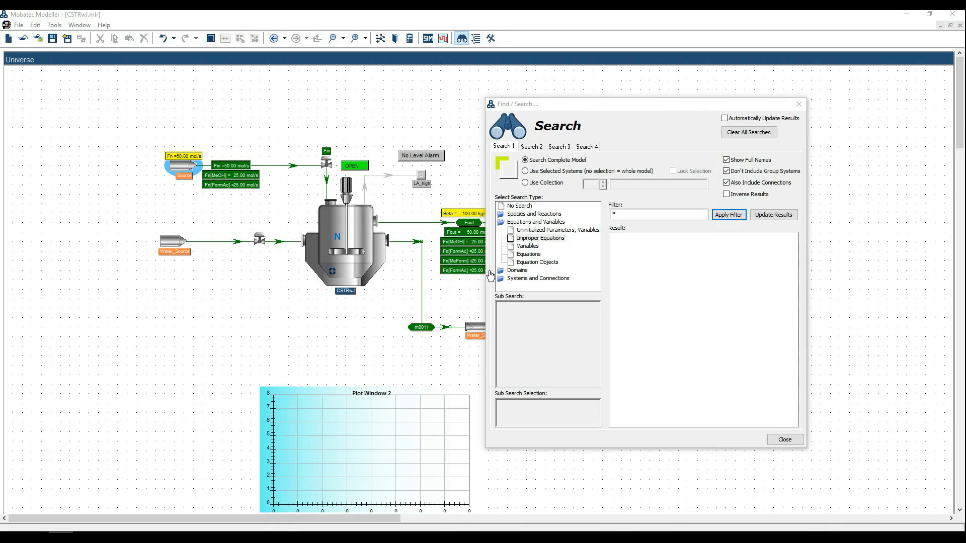
Review the species and reactions search types, and the variables, equations and equation objects searches for the complete model.
click(534, 214)
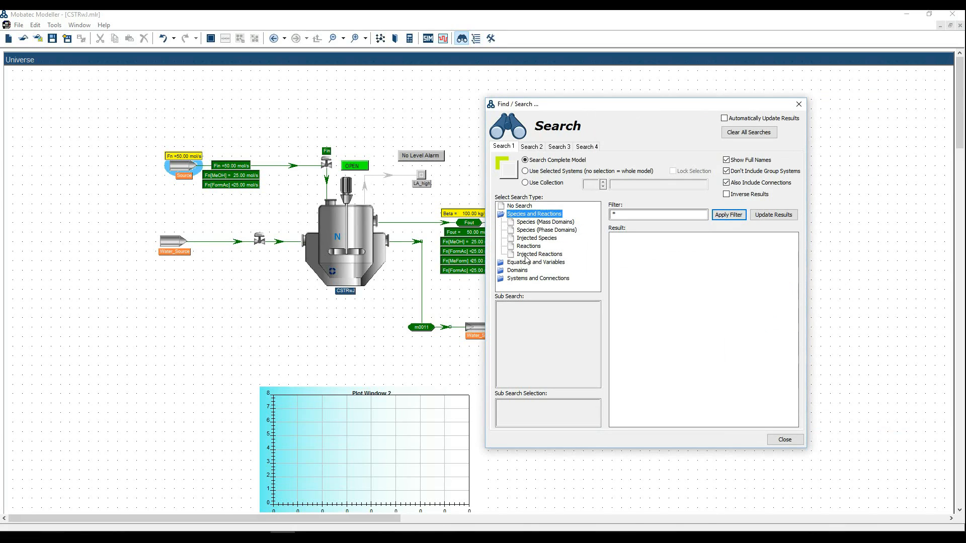
click(538, 222)
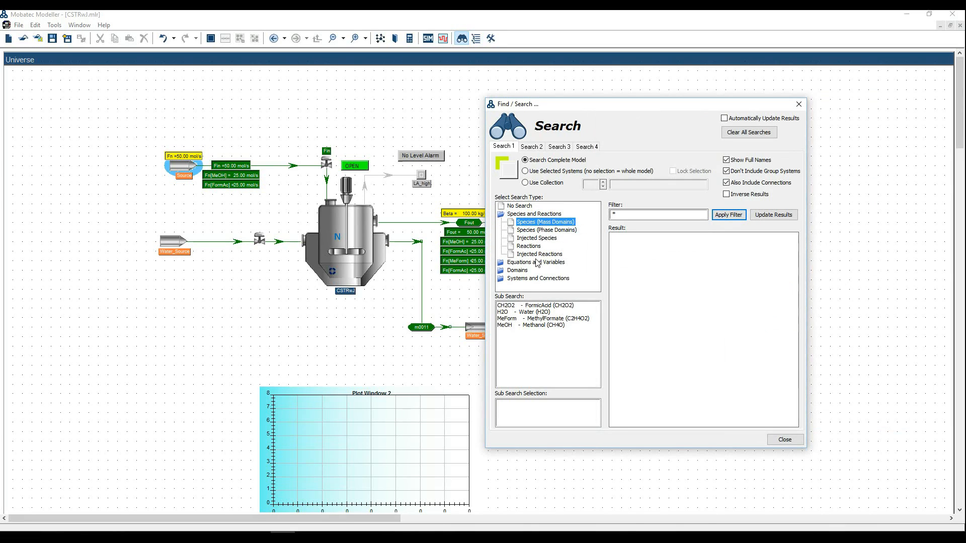
click(542, 231)
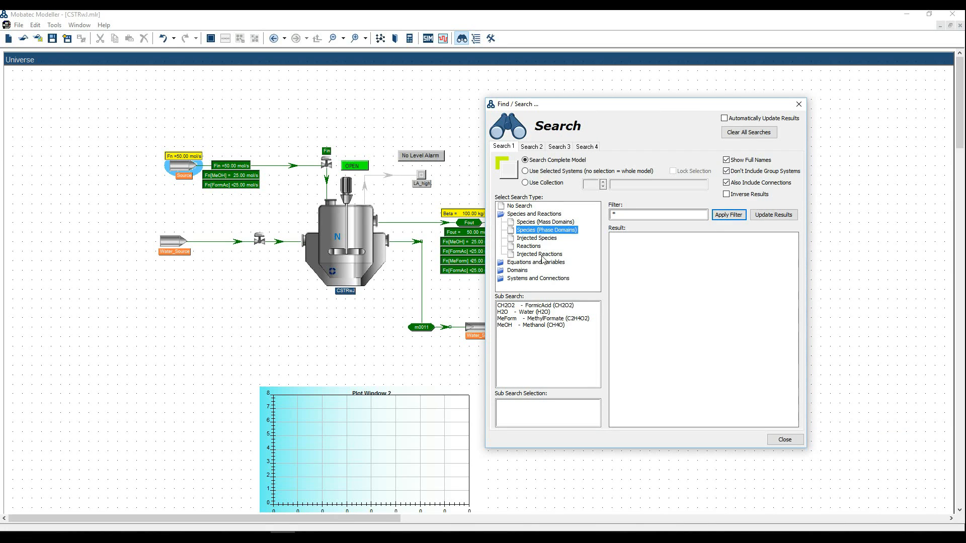
click(535, 247)
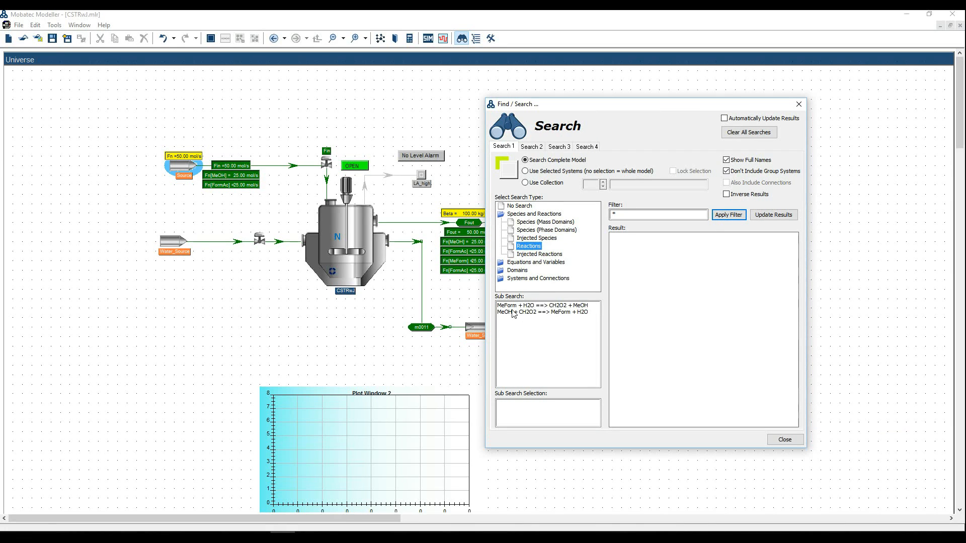
click(526, 263)
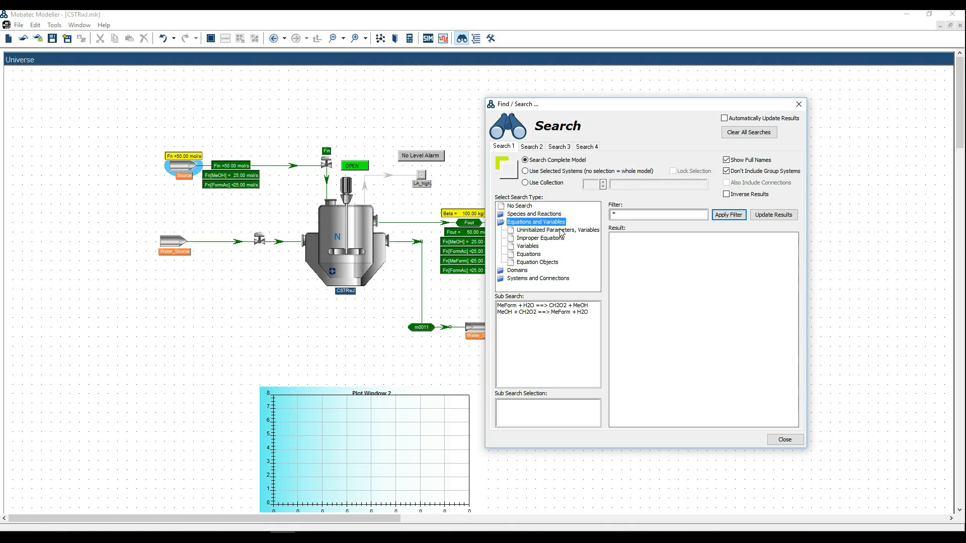
click(535, 248)
click(534, 254)
click(539, 262)
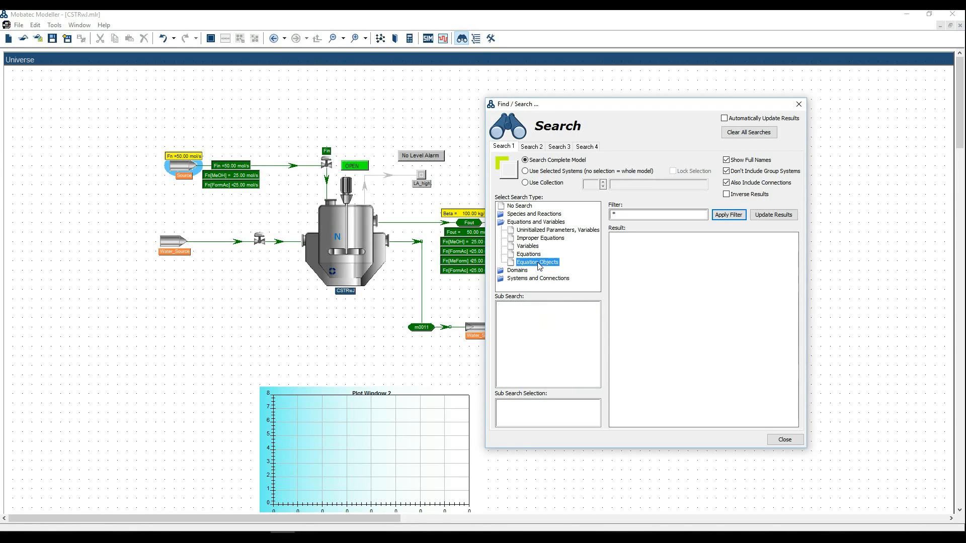
Search the complete model for mass domains and heat domains, and examine the members of heat Domain 1.
click(523, 271)
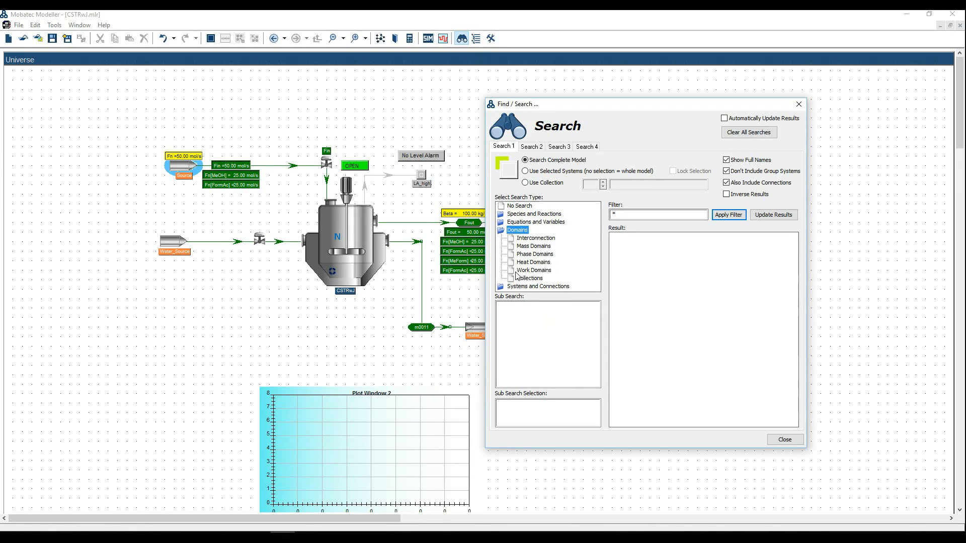
click(535, 246)
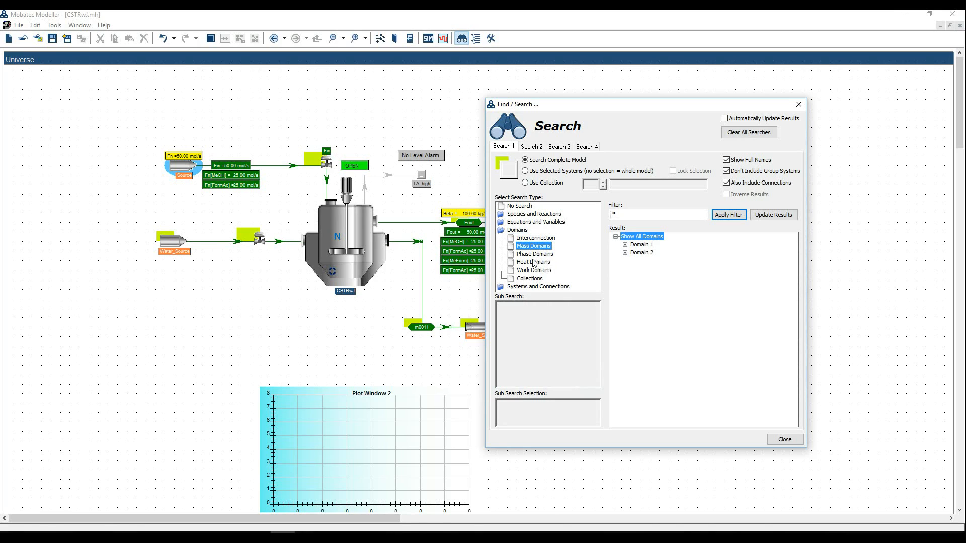
click(533, 262)
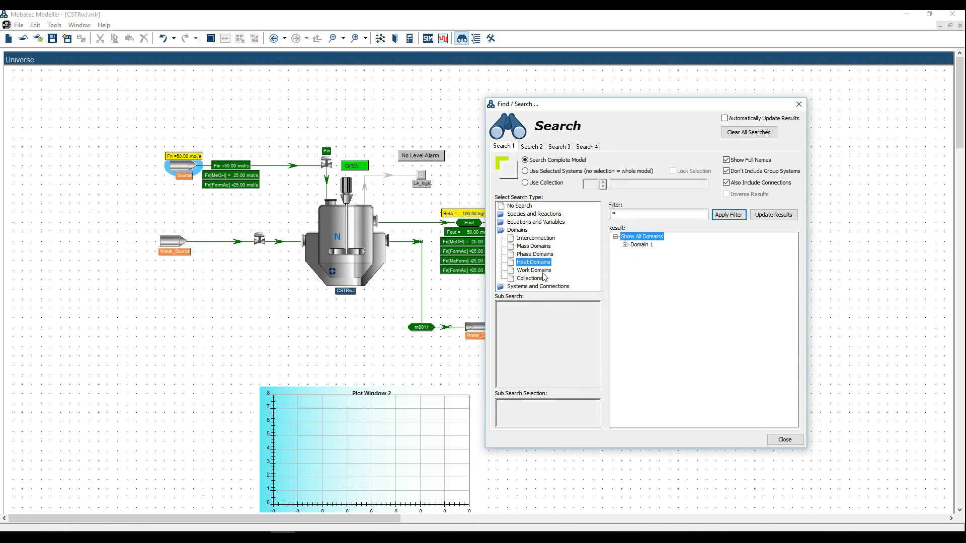
click(625, 245)
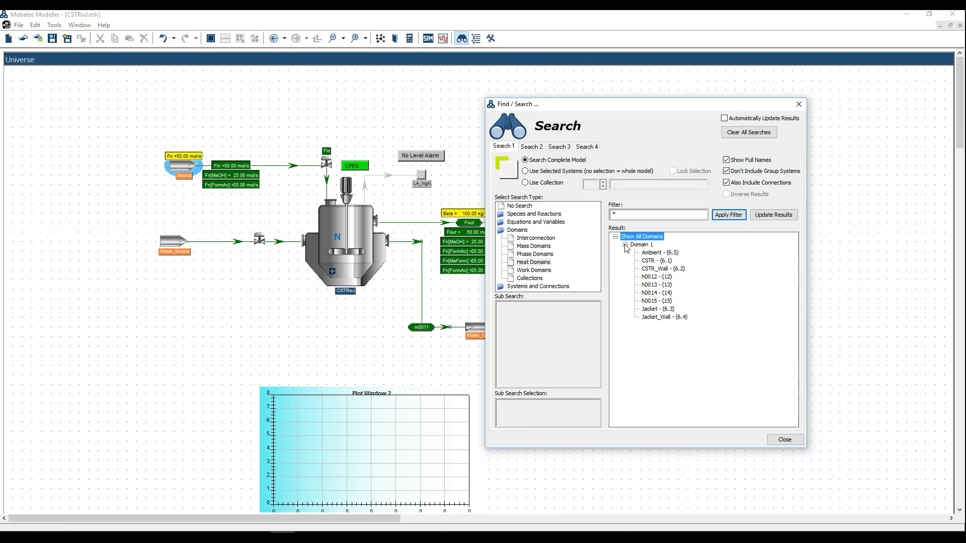
click(625, 245)
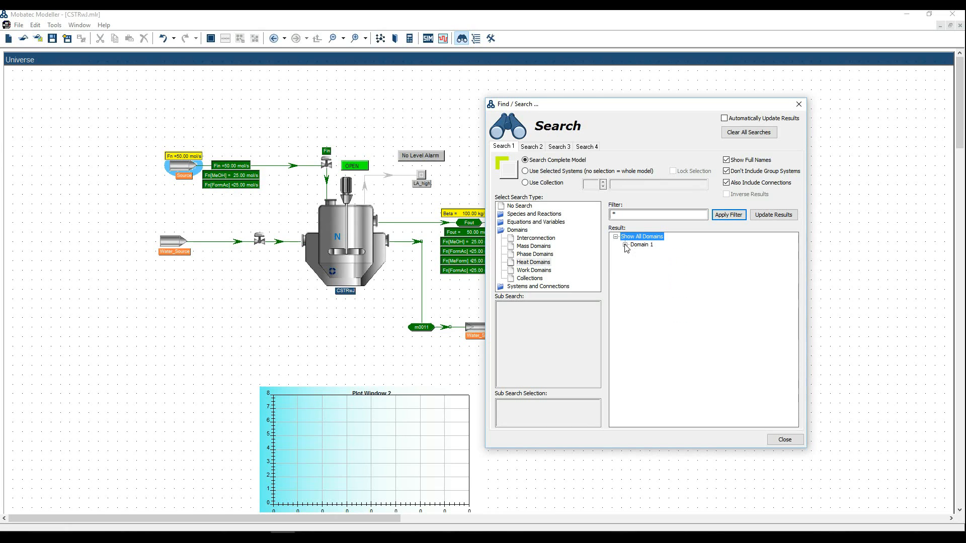
List the model's systems by name and show the tree of systems under Universe.
click(537, 288)
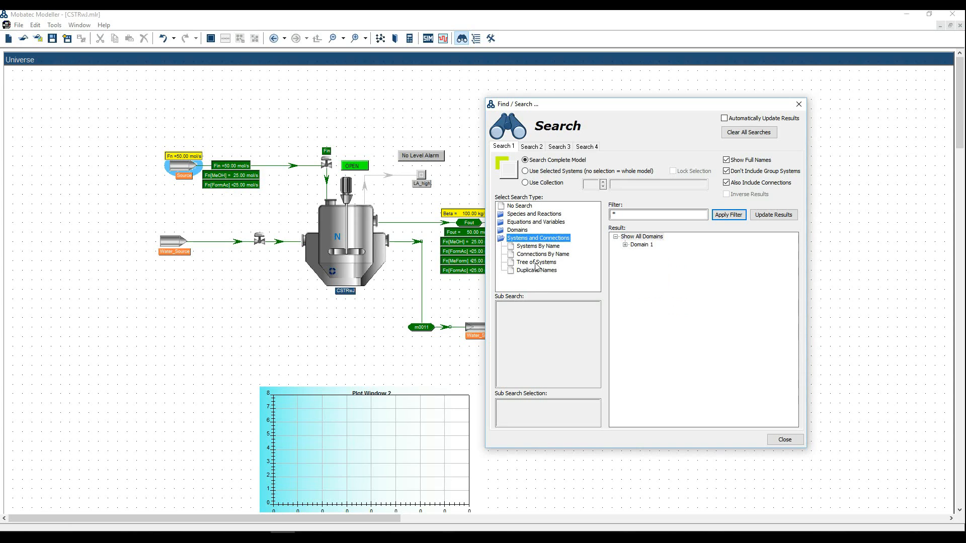
click(541, 246)
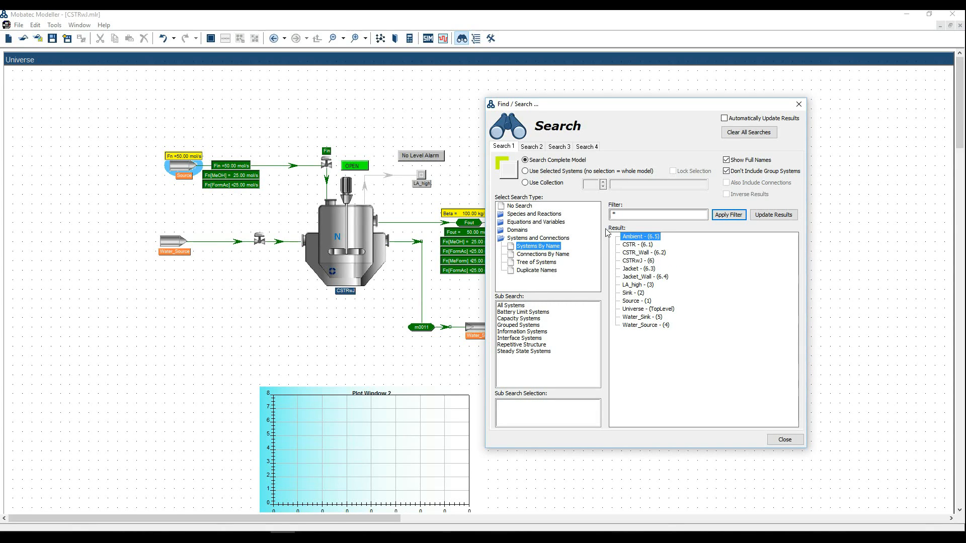
click(614, 215)
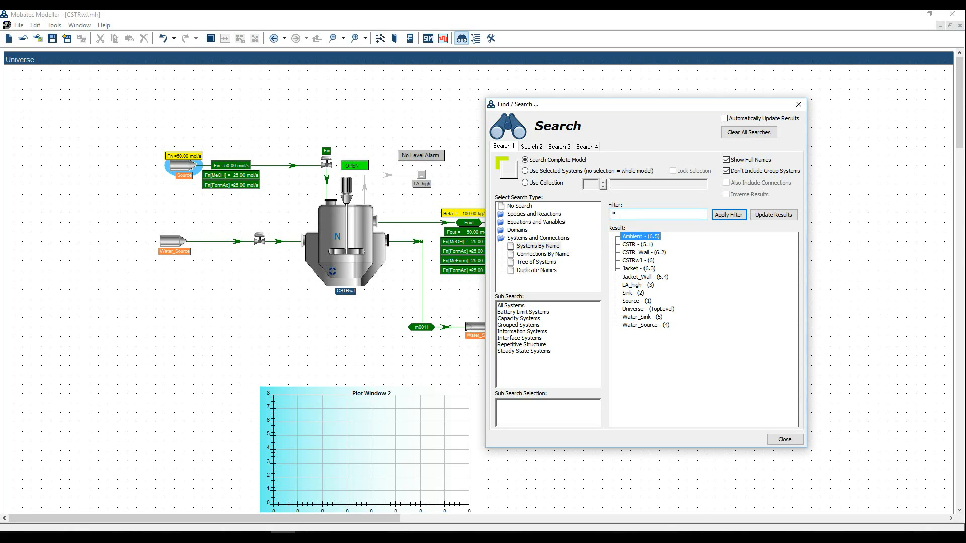
click(533, 265)
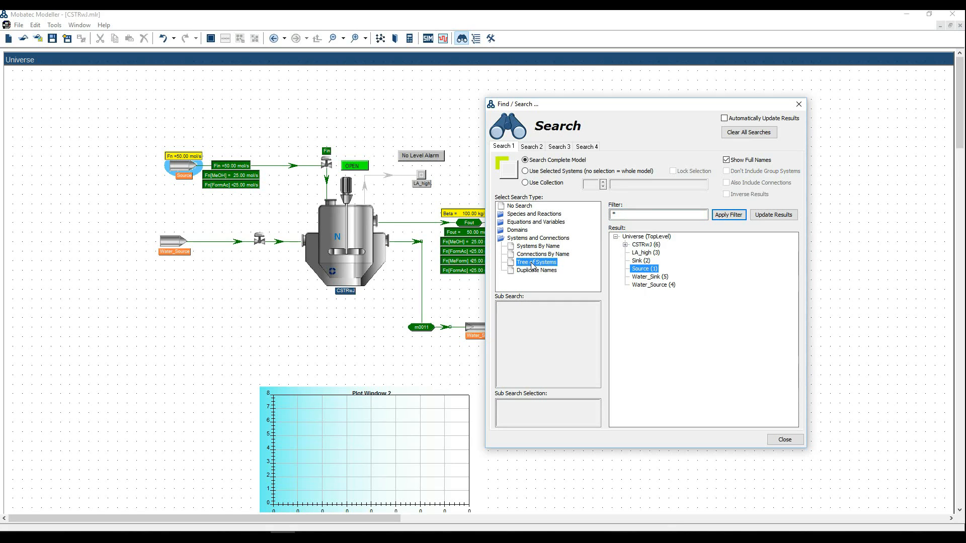
click(625, 245)
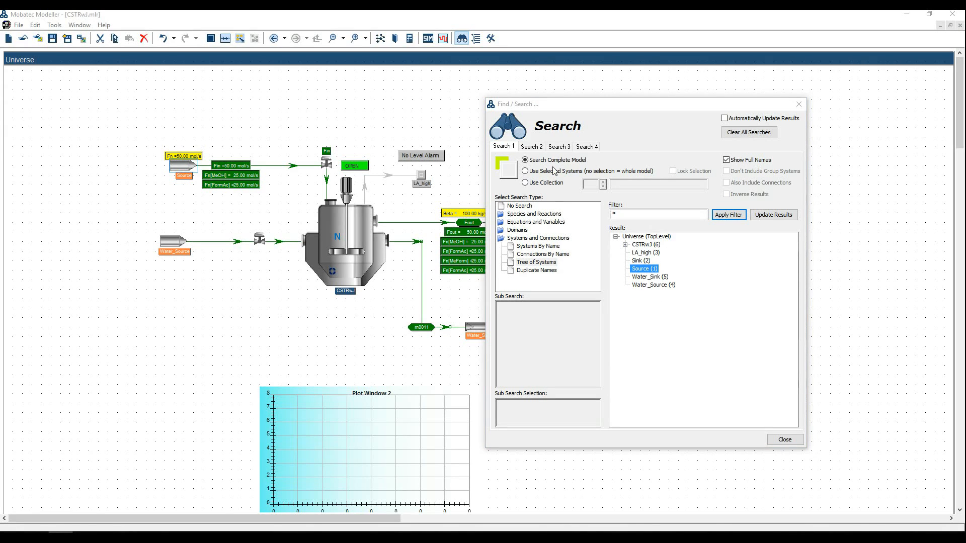
Look through the Search 2, Search 3 and Search 4 pages, and close the search window.
click(537, 148)
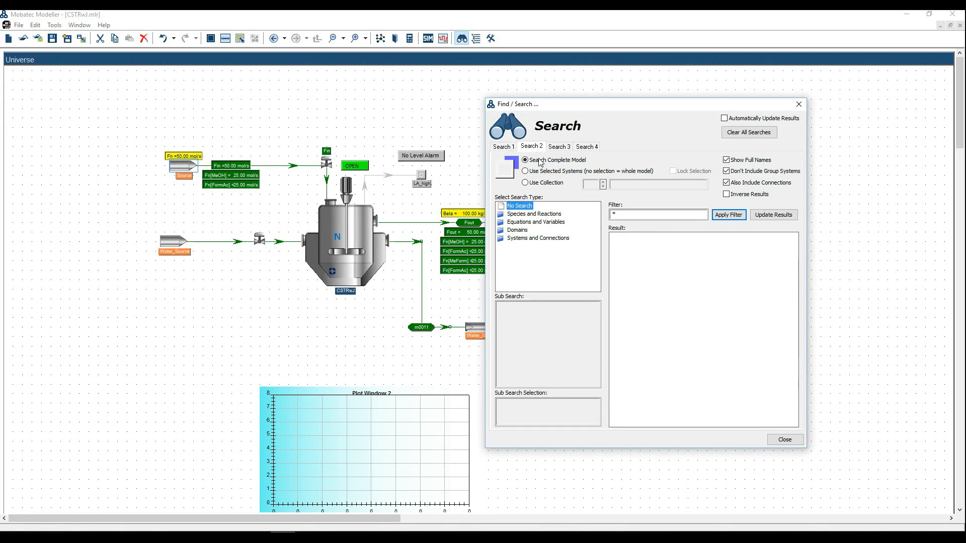
click(558, 147)
click(588, 147)
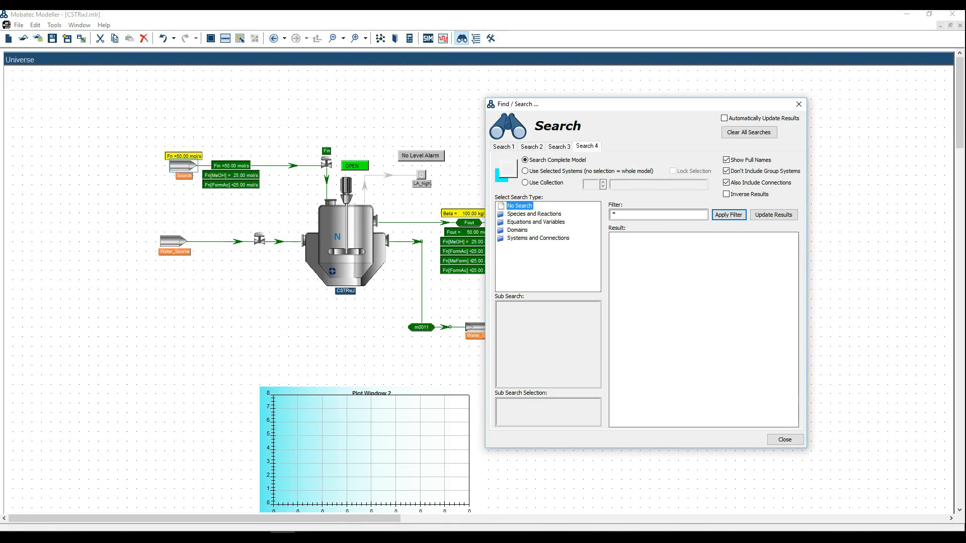
click(61, 539)
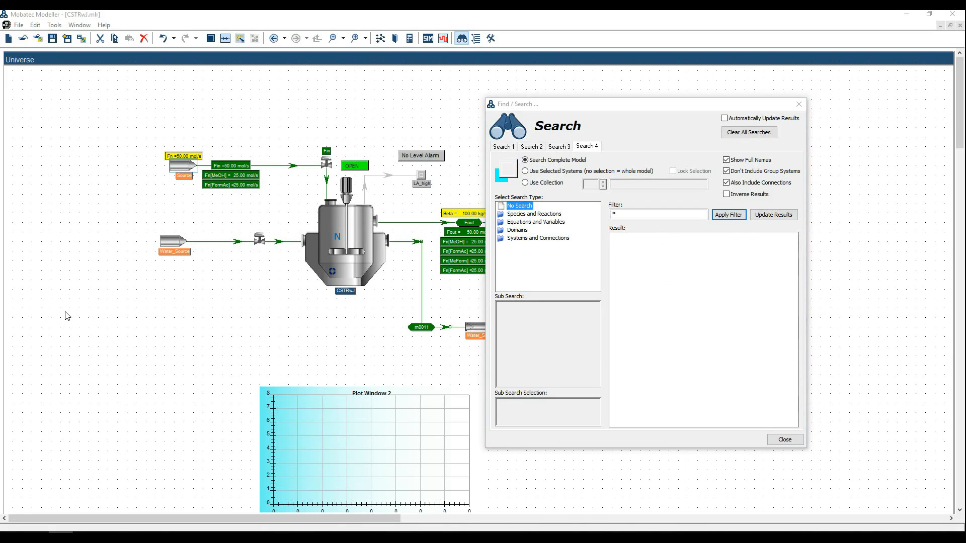
click(788, 441)
Switch to Adobe Acrobat Reader to read section 9 on defining THERMO definitions, and return to the CSTRwJ model in Mobatec Modeller.
click(359, 538)
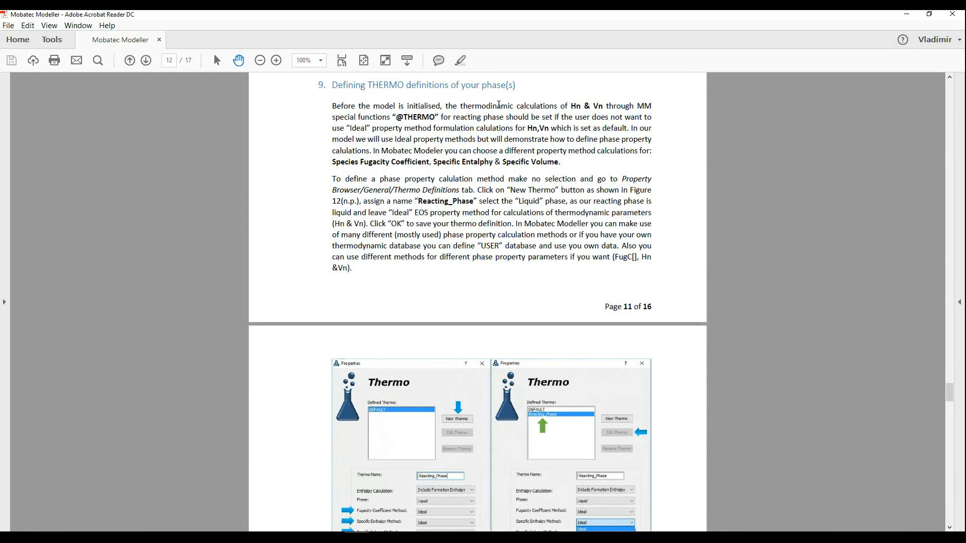
click(61, 538)
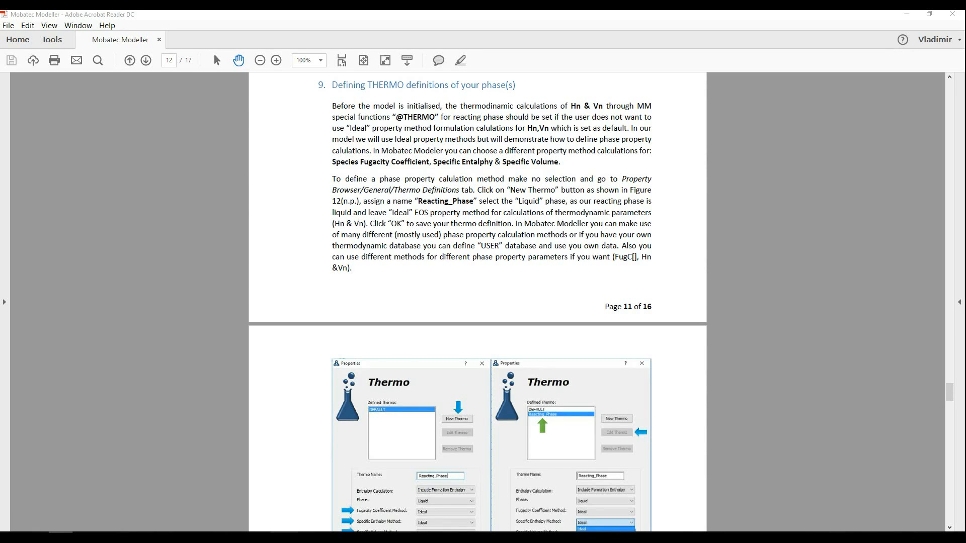
click(283, 536)
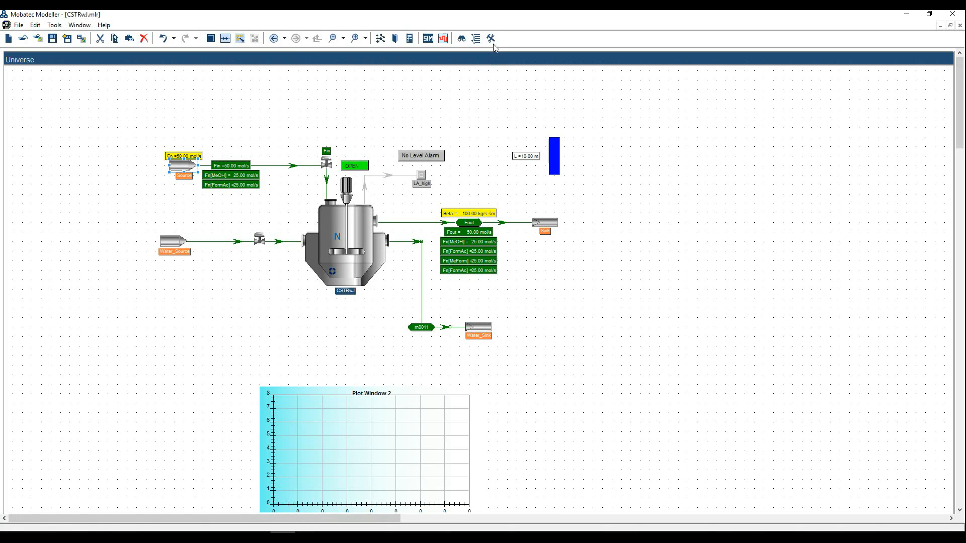
Open the general thermo definitions of the model in the properties browser.
click(492, 39)
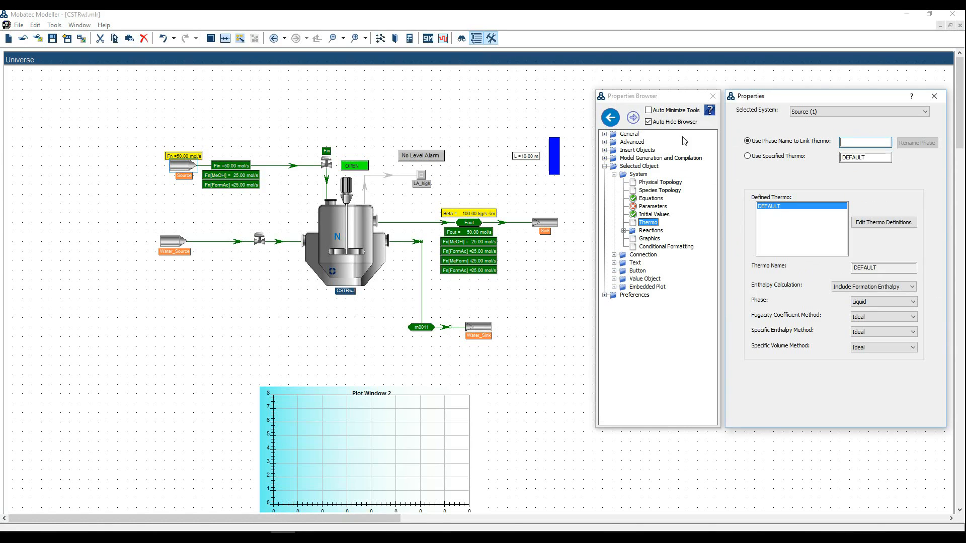
click(606, 135)
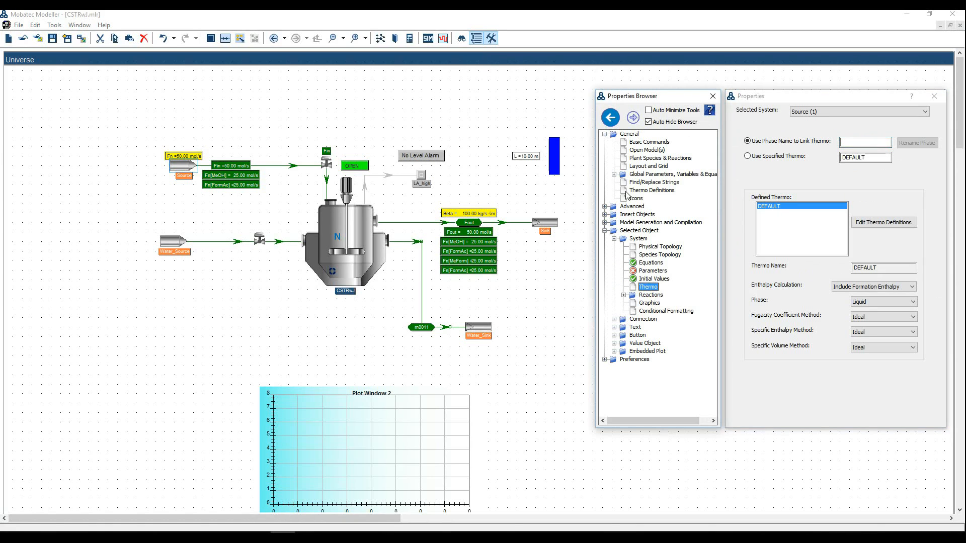
click(646, 190)
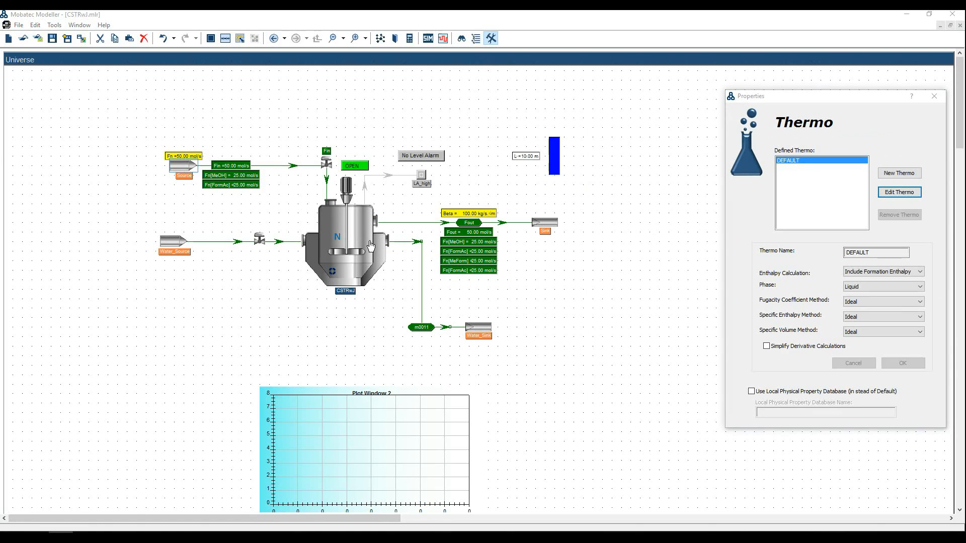
mouse_move(738, 197)
click(331, 321)
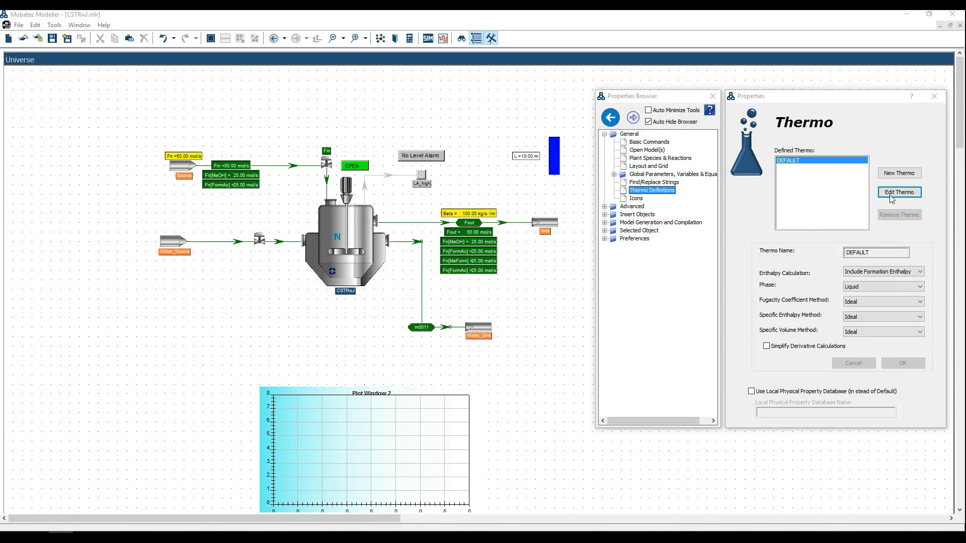
Add a thermo definition named Reacting_Phase for the liquid phase, including formation enthalpy and using Ideal fugacity, enthalpy and volume methods.
click(901, 173)
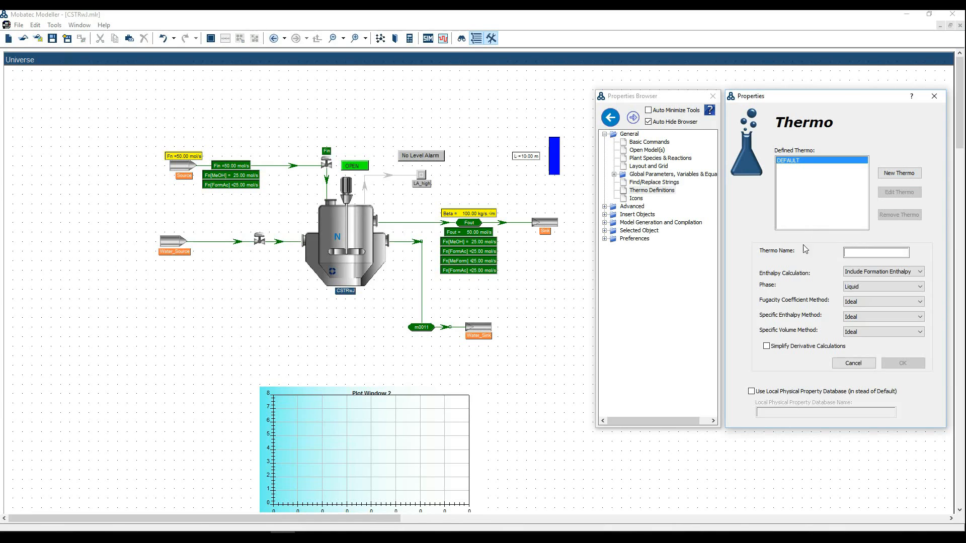
click(851, 253)
text(Reacting_Phase)
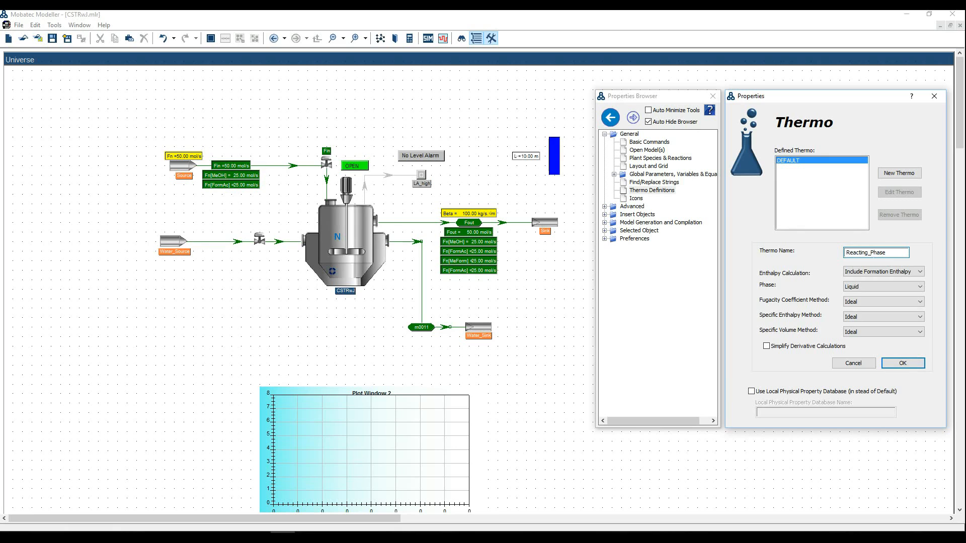
click(859, 303)
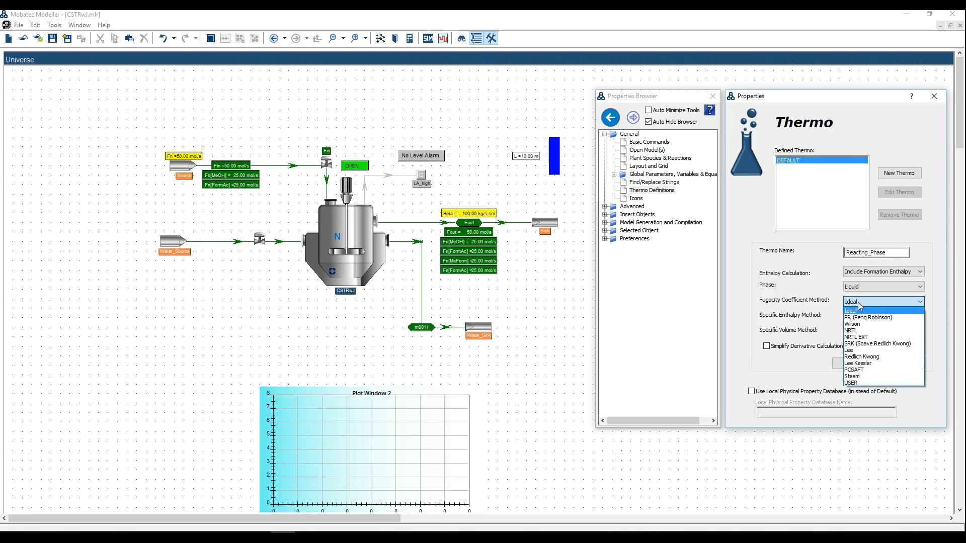
click(858, 302)
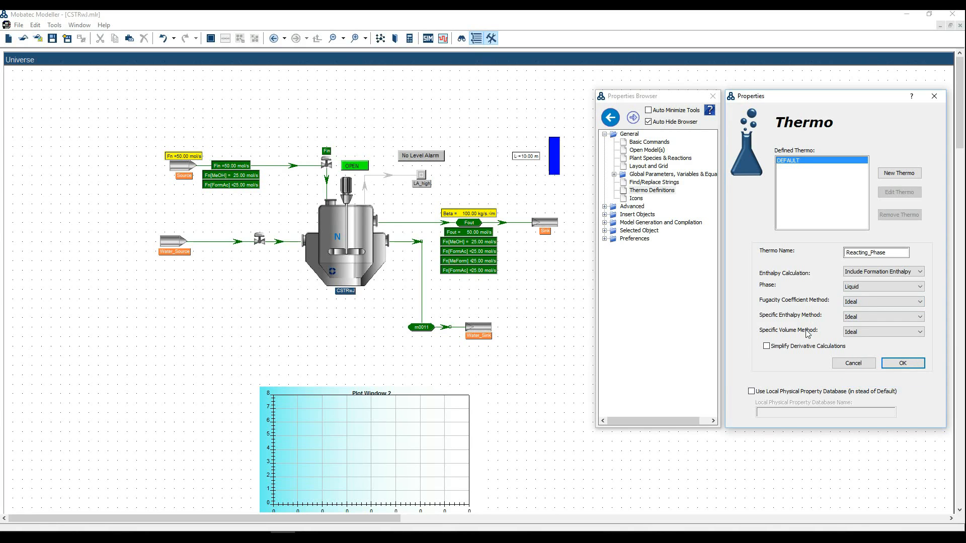
click(861, 334)
click(861, 335)
click(859, 318)
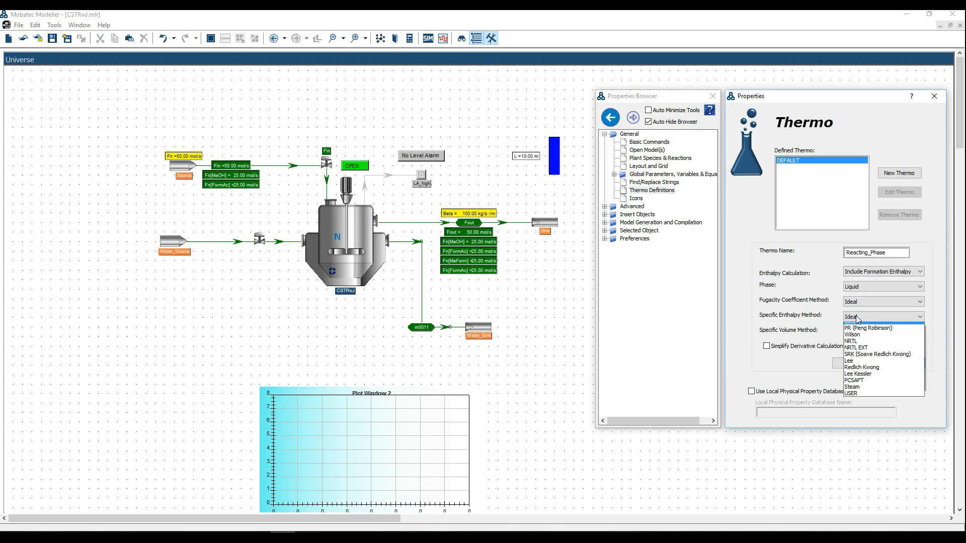
click(809, 340)
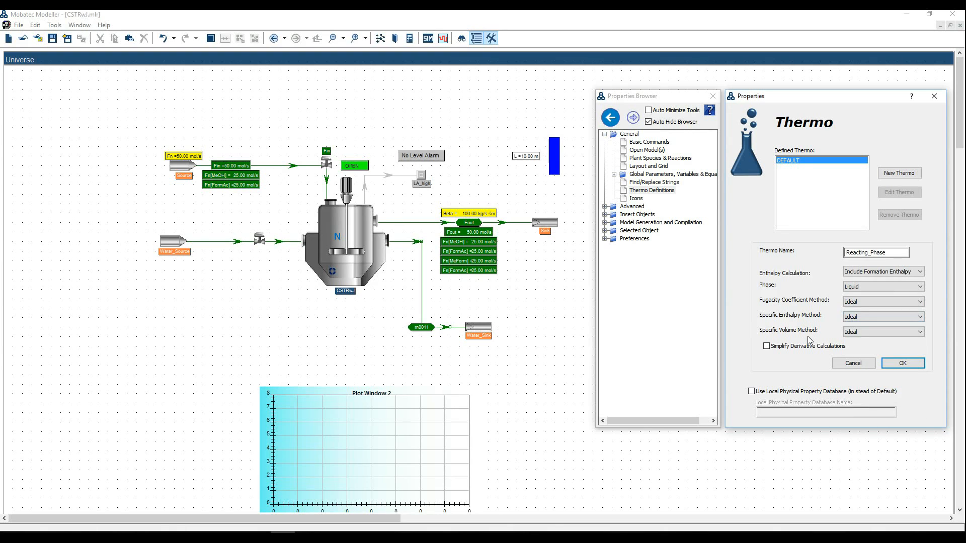
click(905, 364)
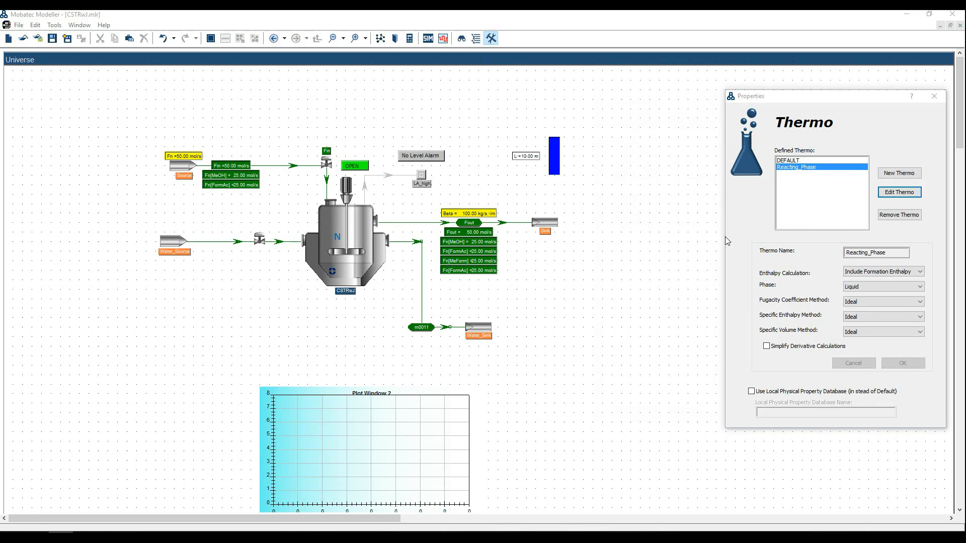
Open the CSTRwJ composite system and rename the phase of its CSTR system to Reacting_Phase to link the thermo.
mouse_move(786, 187)
double_click(368, 242)
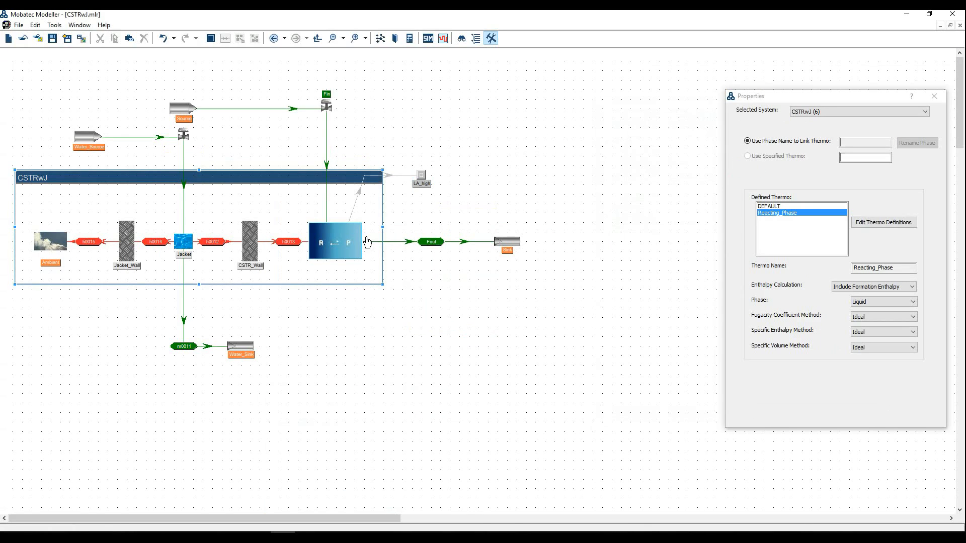
click(350, 244)
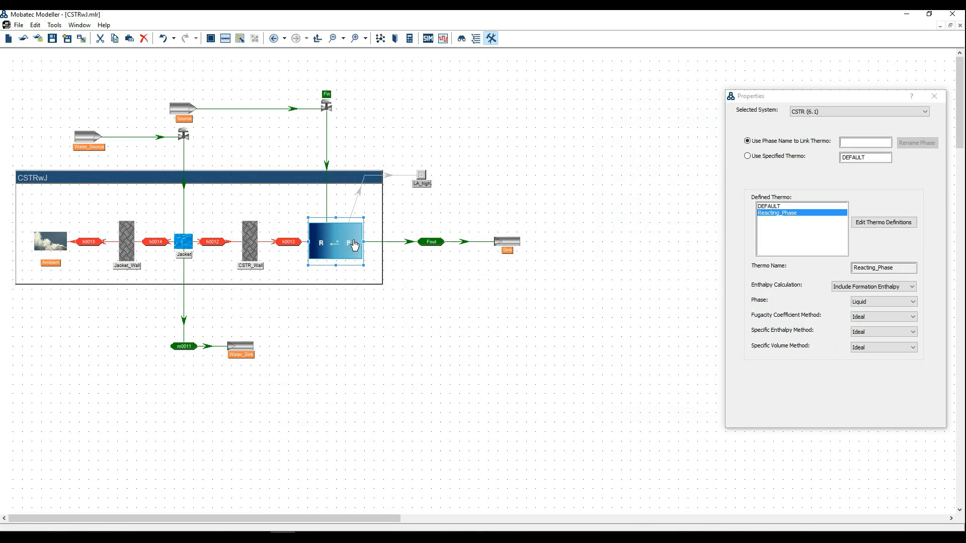
click(61, 534)
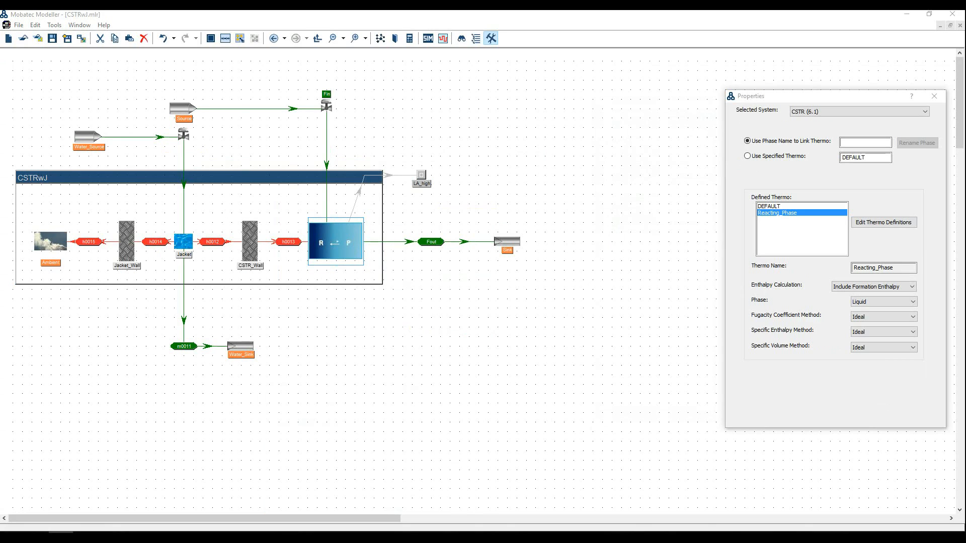
mouse_move(758, 203)
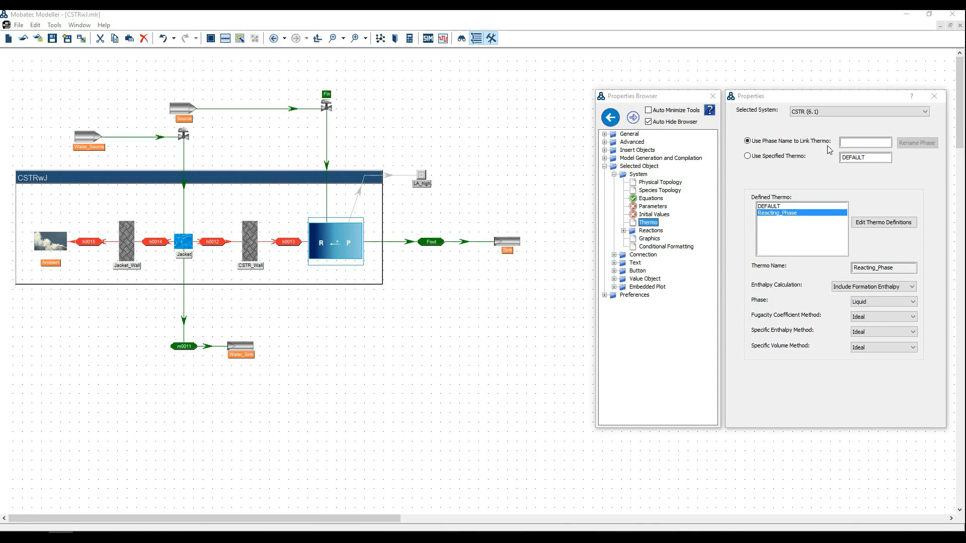
click(862, 150)
text(Reacting_Phase)
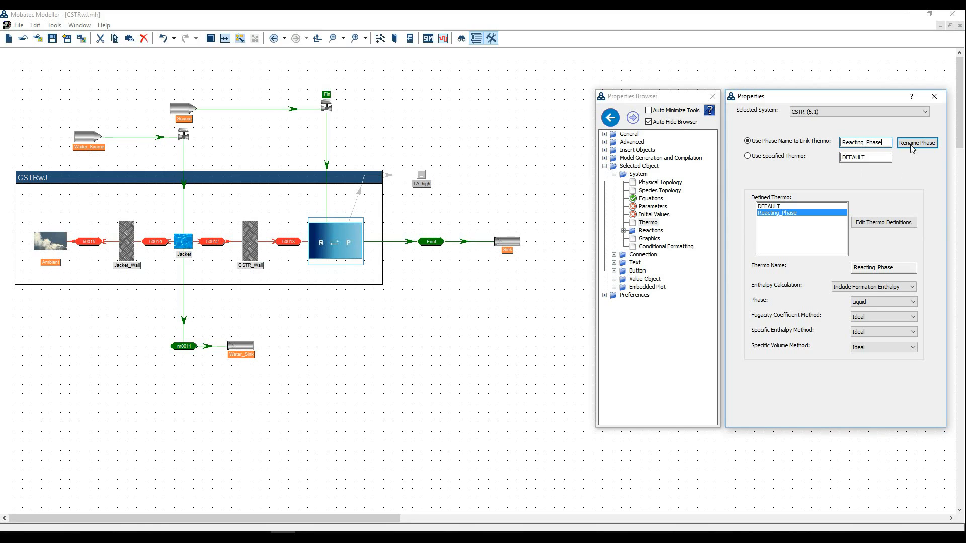
click(911, 146)
Copy the phase name into the CSTR's specified thermo as Reacting_Phase, and return to linking the thermo by phase name.
key(ctrl+c)
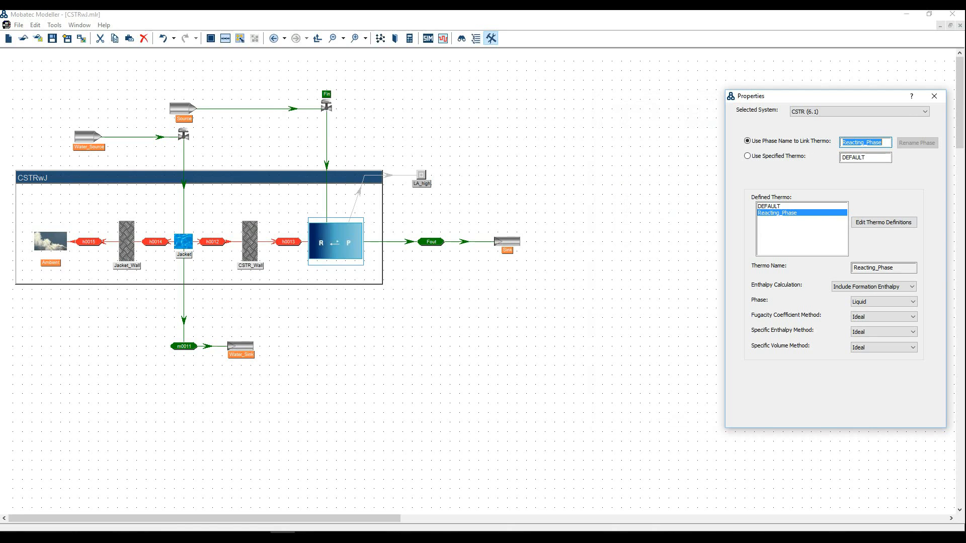
click(60, 537)
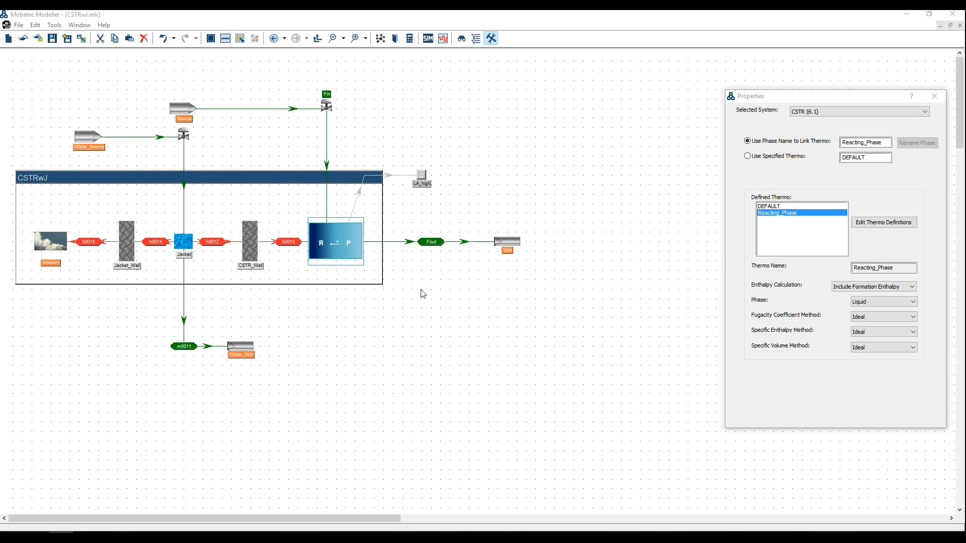
mouse_move(739, 174)
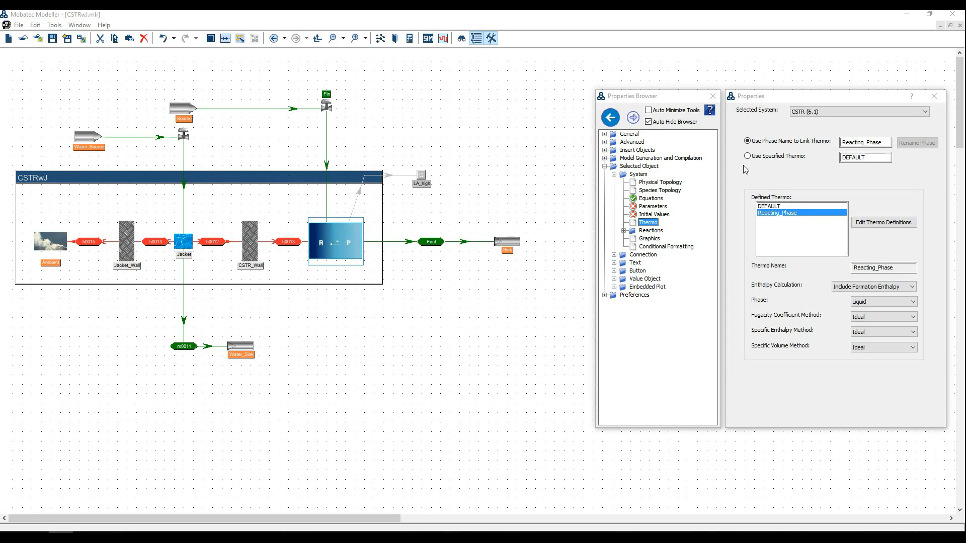
click(748, 158)
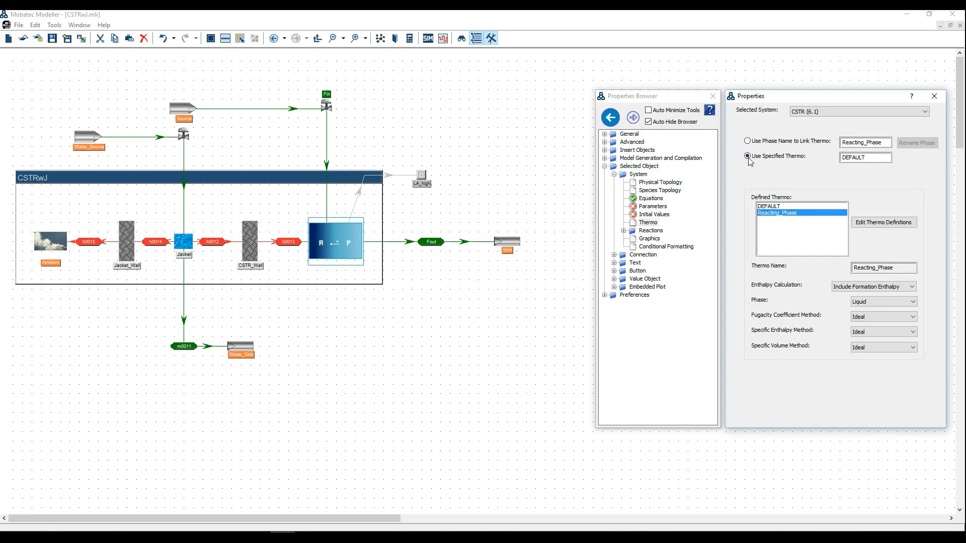
double_click(865, 158)
key(ctrl+v)
click(749, 143)
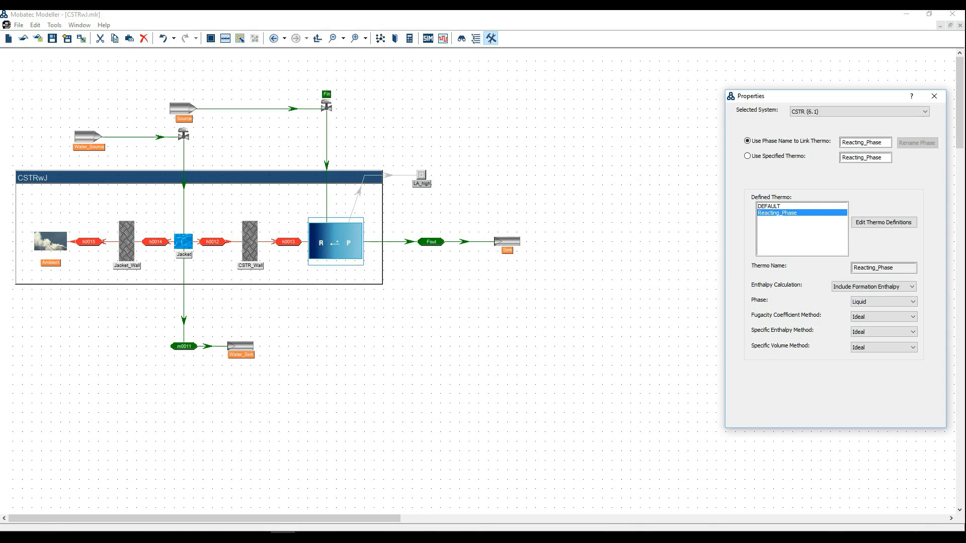
Switch to Adobe Acrobat Reader to read the exercise's Initial conditions section, and return to Mobatec Modeller.
key(alt+Tab)
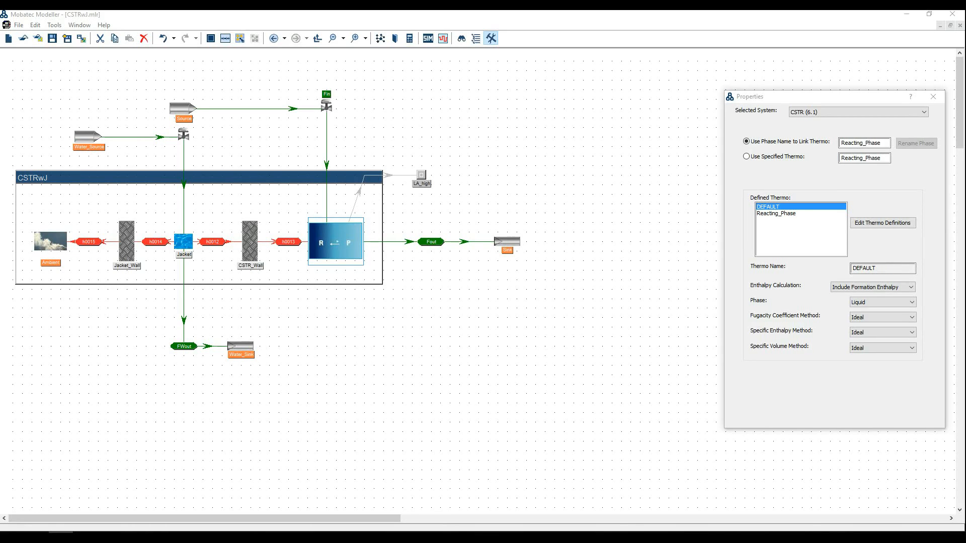
click(283, 536)
click(283, 535)
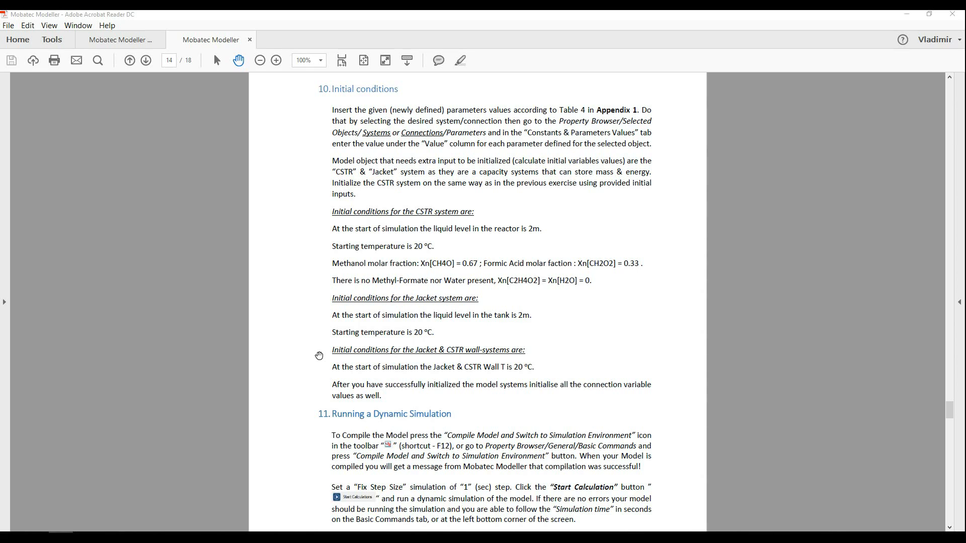
click(283, 537)
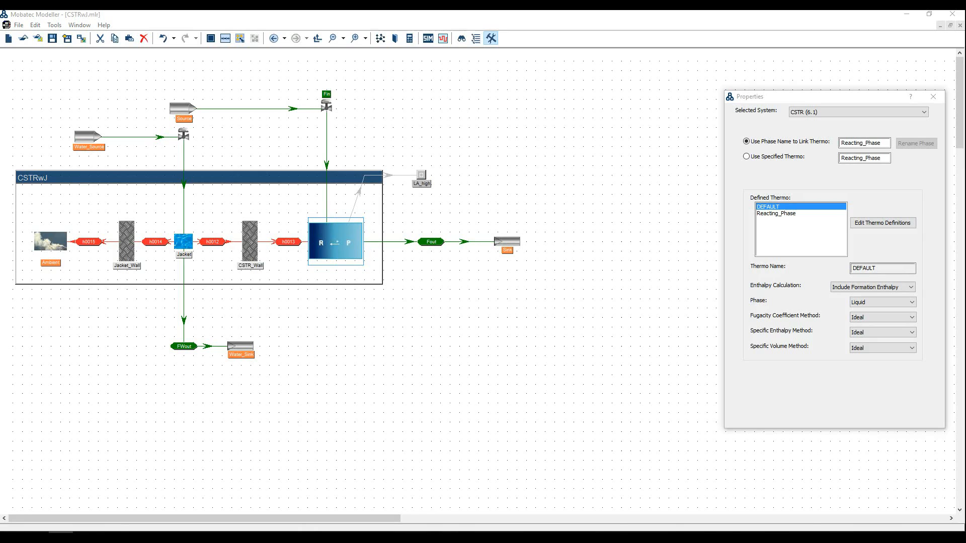
Set the CSTR system's pressure parameter P to 9 bar.
mouse_move(823, 253)
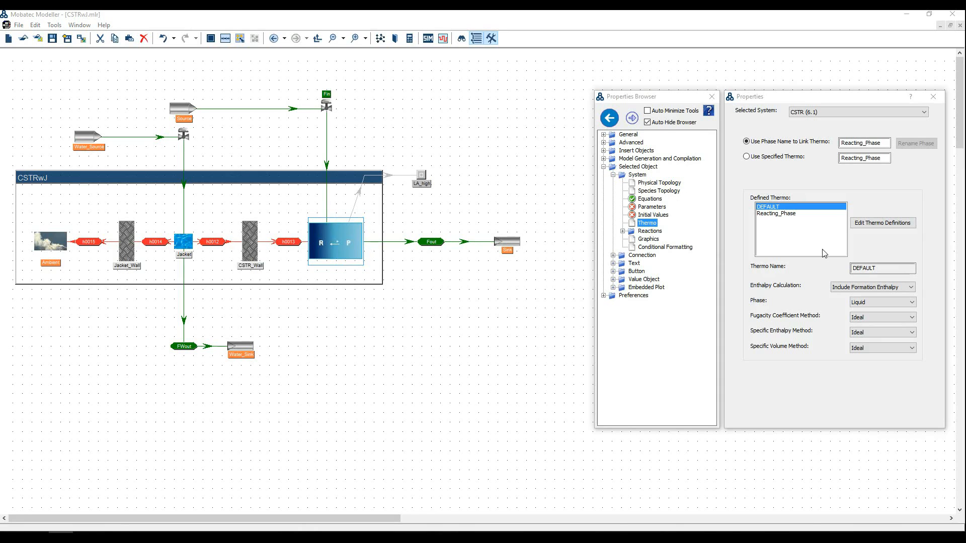
click(652, 208)
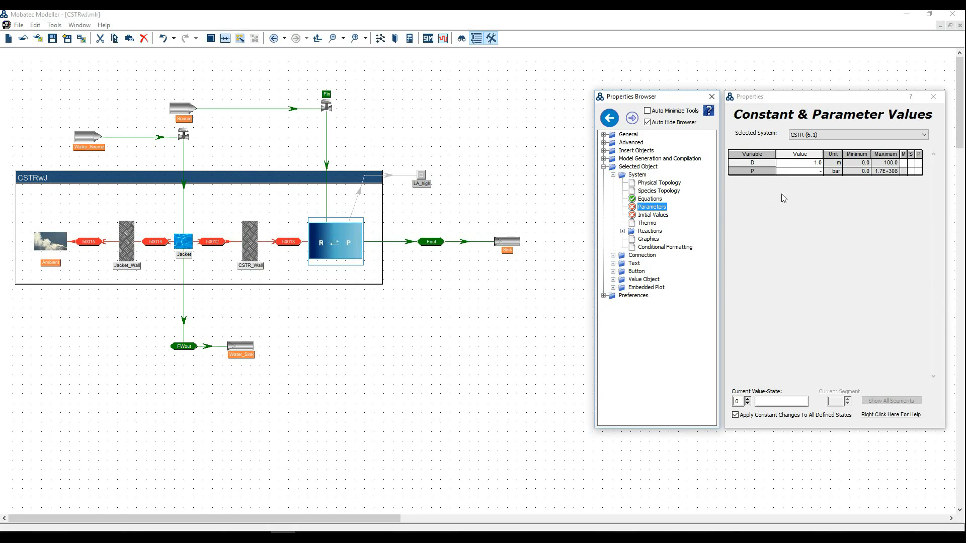
click(815, 171)
key(Return)
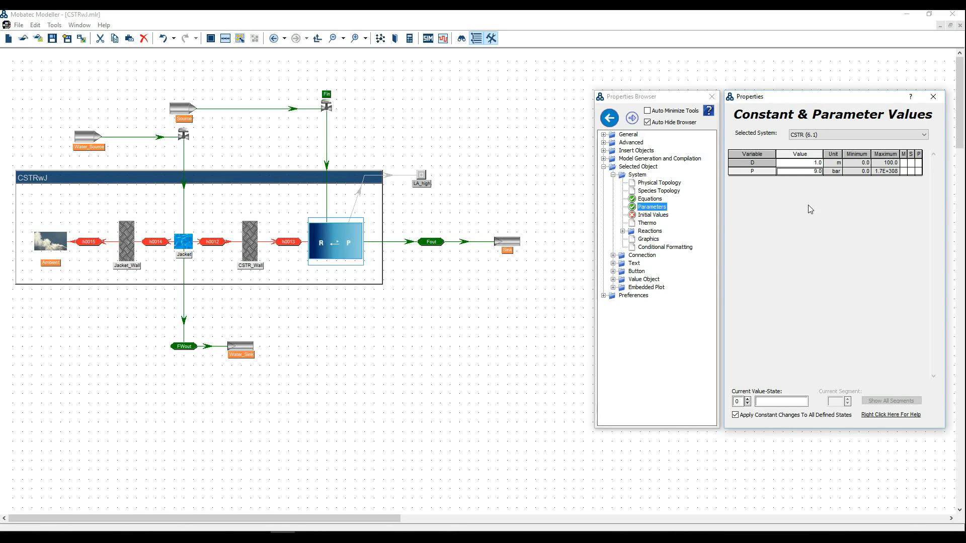
Mark temperature T as an initial input of the CSTR, set it to 20 °C and calculate the initial values.
click(659, 217)
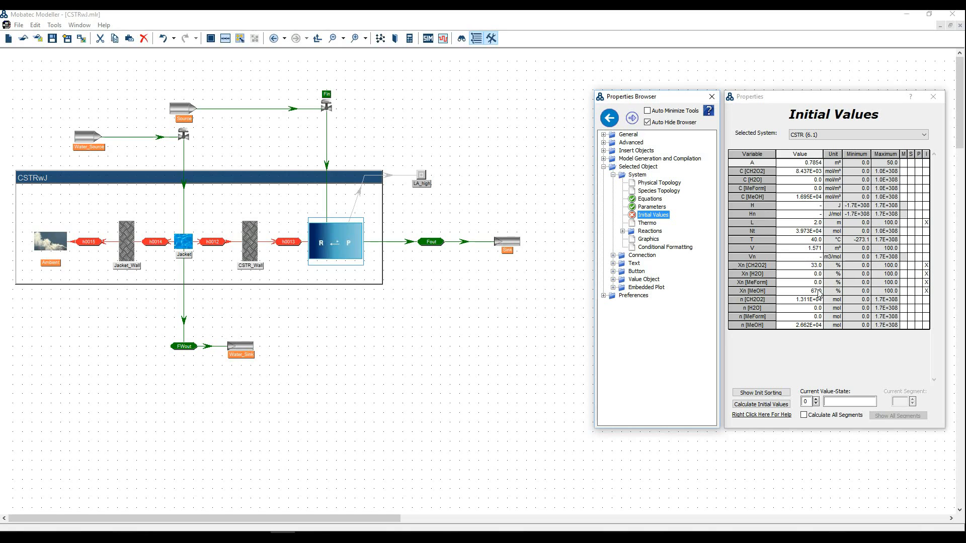
click(925, 240)
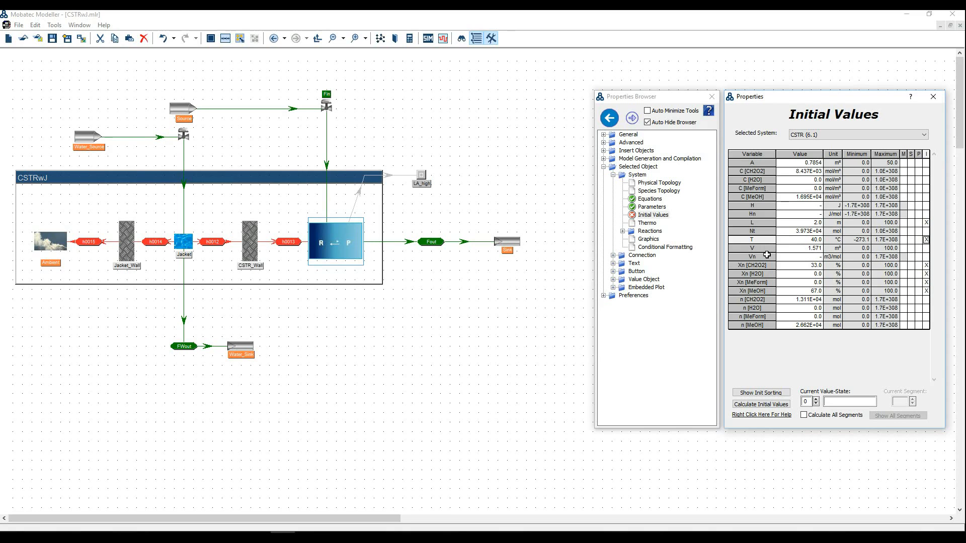
click(812, 241)
text(20)
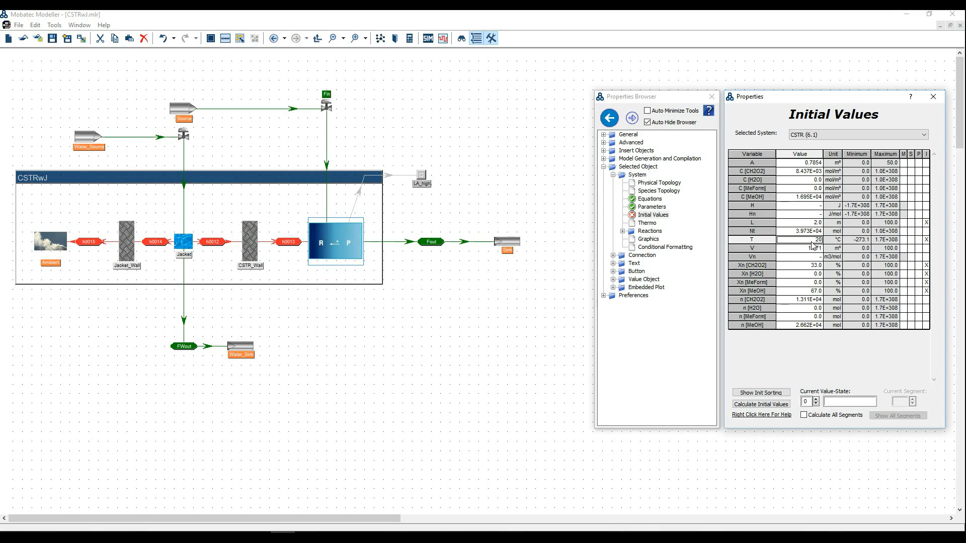
key(Return)
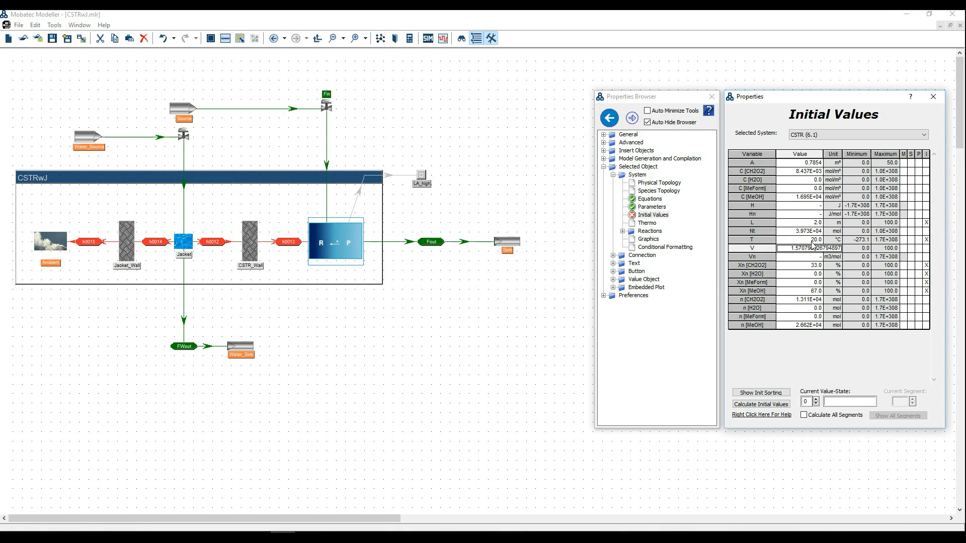
click(762, 407)
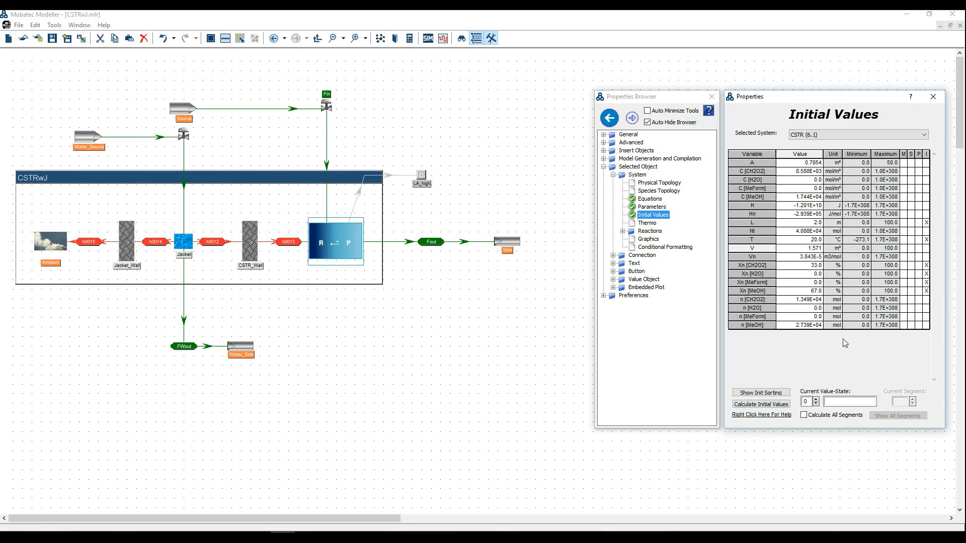
Open the equations of the CSTR system's reactions to review the rate expression.
click(338, 236)
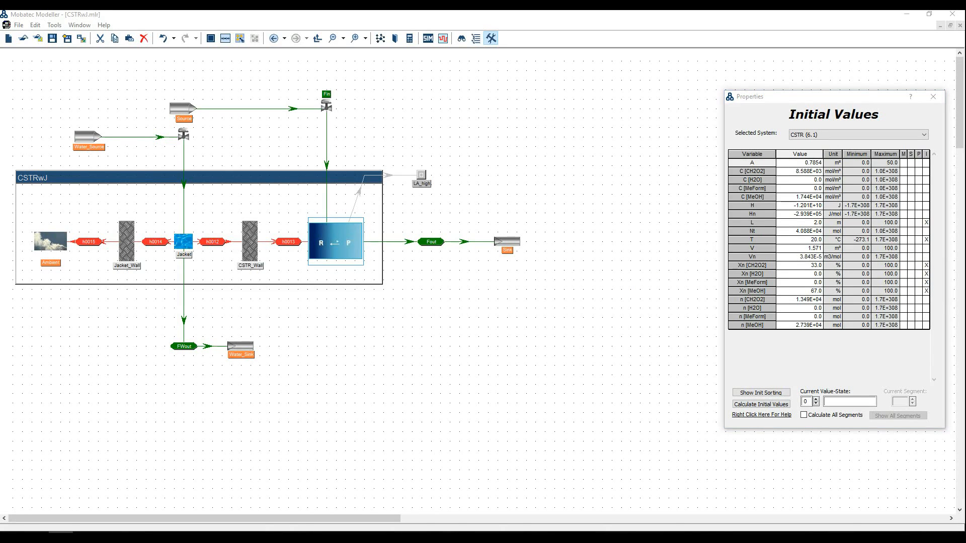
mouse_move(780, 239)
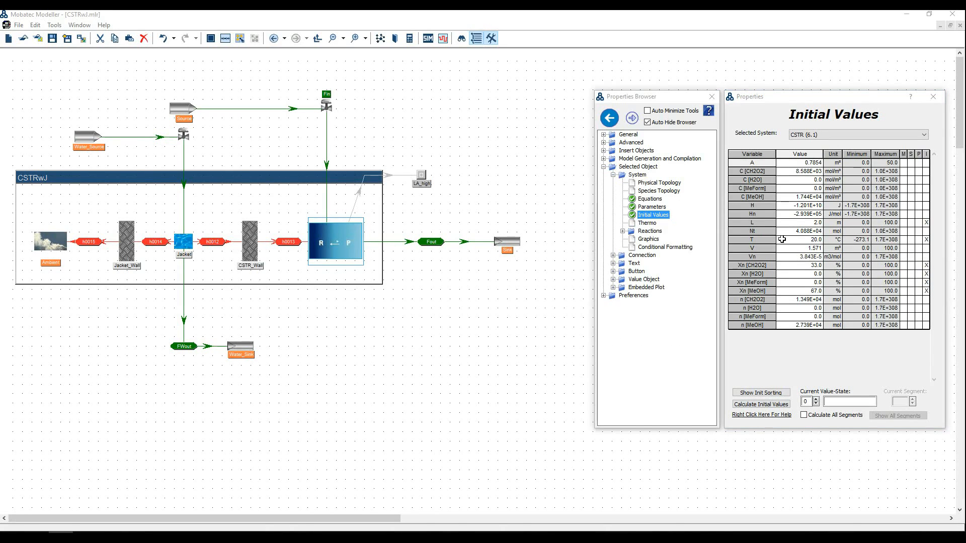
click(622, 231)
click(652, 248)
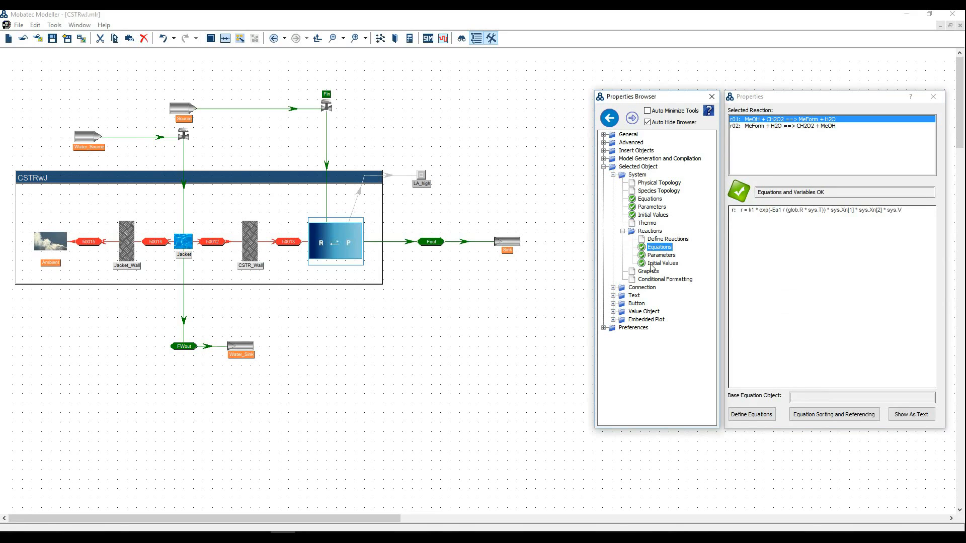
Review the initial values and kinetic parameters of both CSTR reactions, ending with the parameters of r01.
click(651, 265)
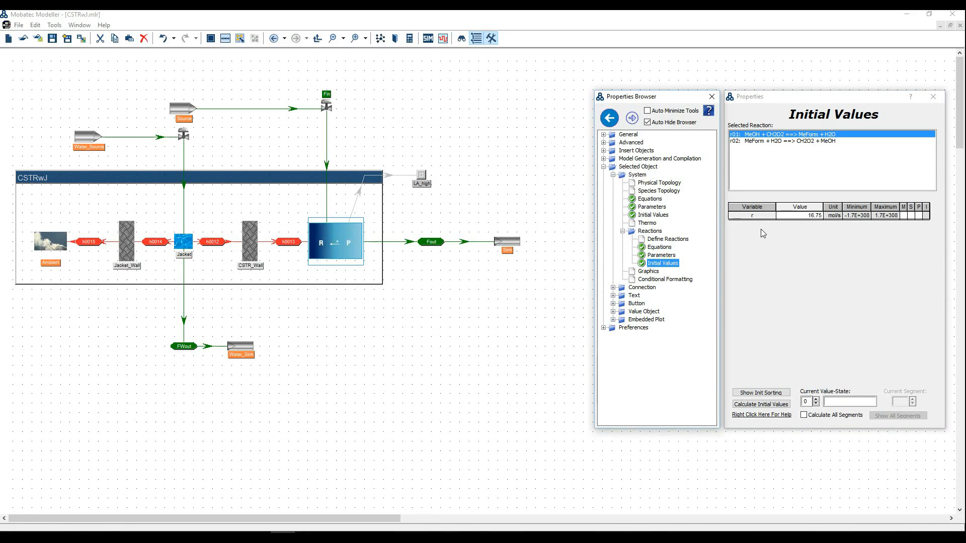
click(773, 143)
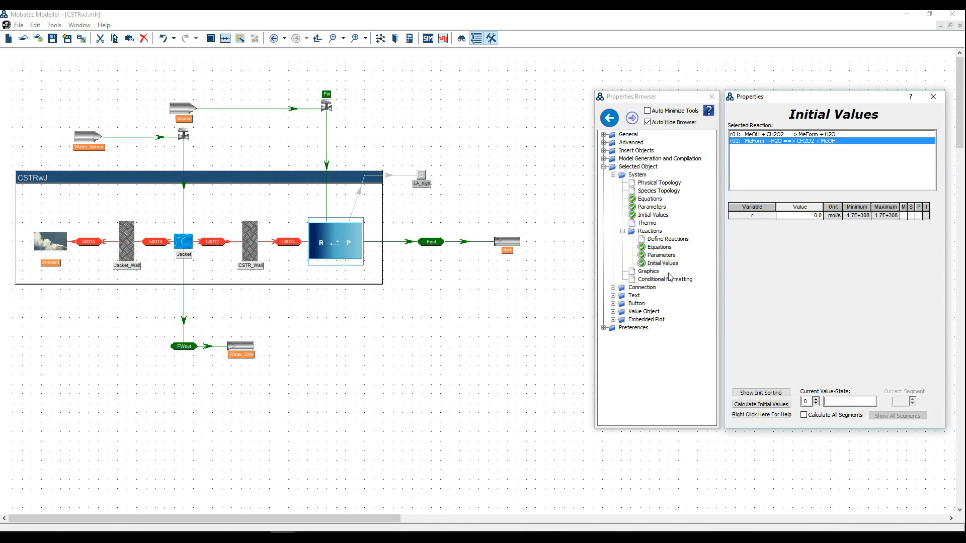
click(673, 256)
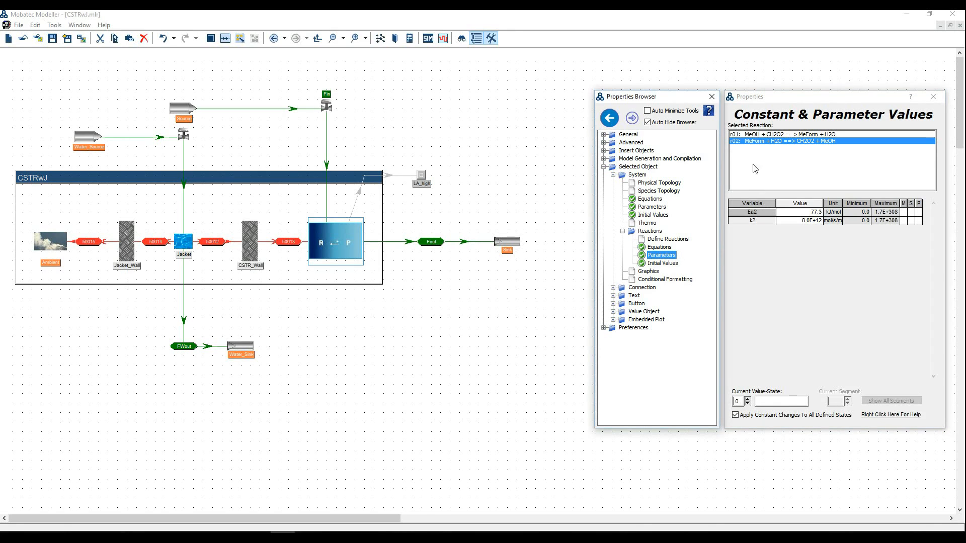
click(764, 135)
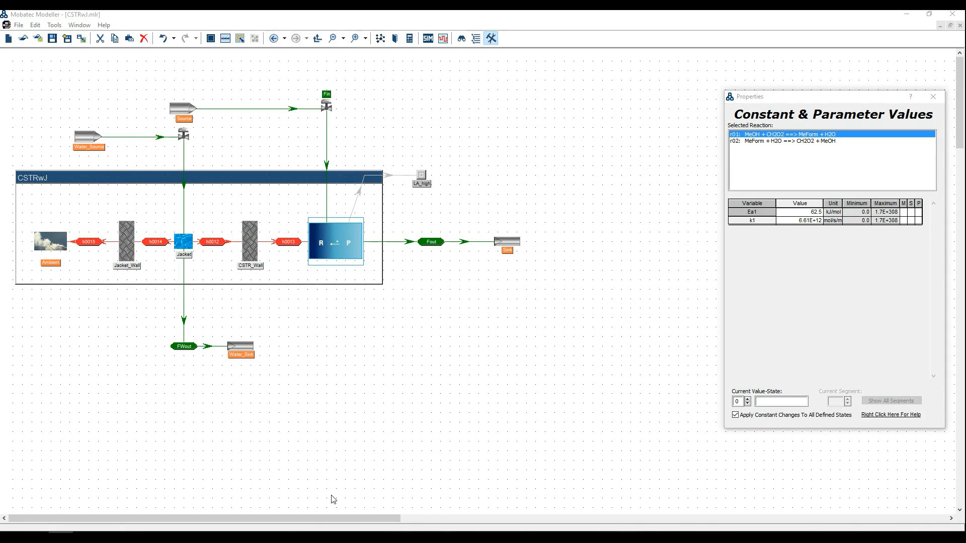
Look up the new kinetics table in Adobe Acrobat Reader, return to Mobatec Modeller, and set reaction r01's Ea1 to 48.6 kJ/mol and k1 to 1.9E+9.
click(356, 537)
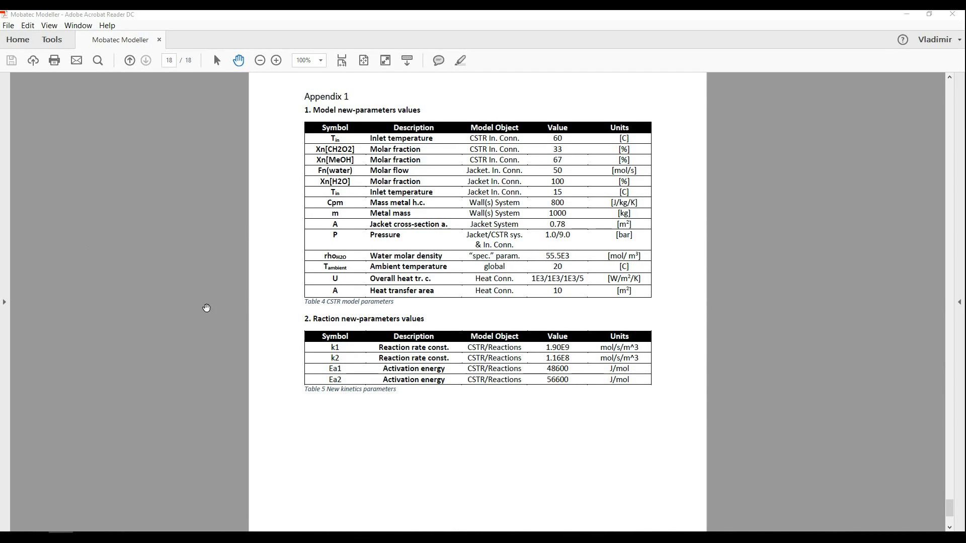
click(284, 537)
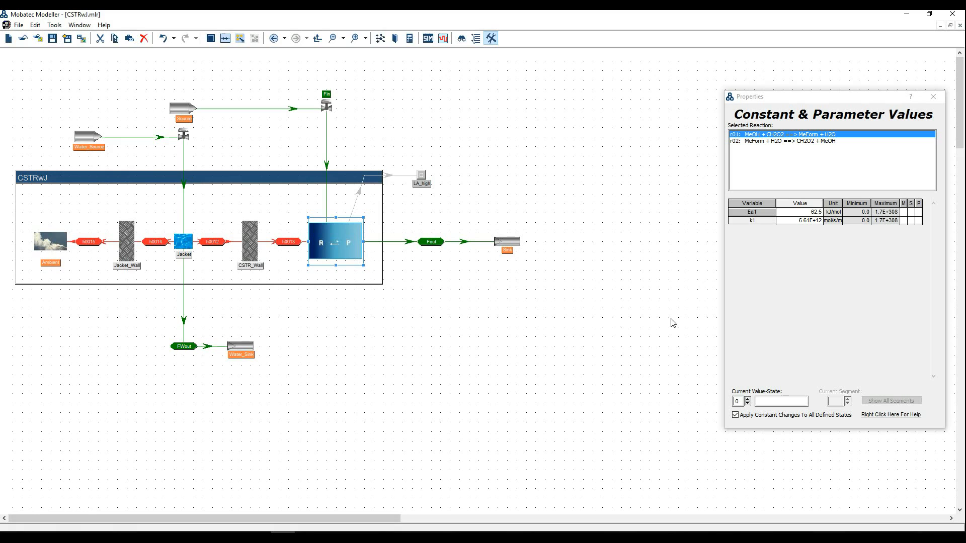
mouse_move(855, 231)
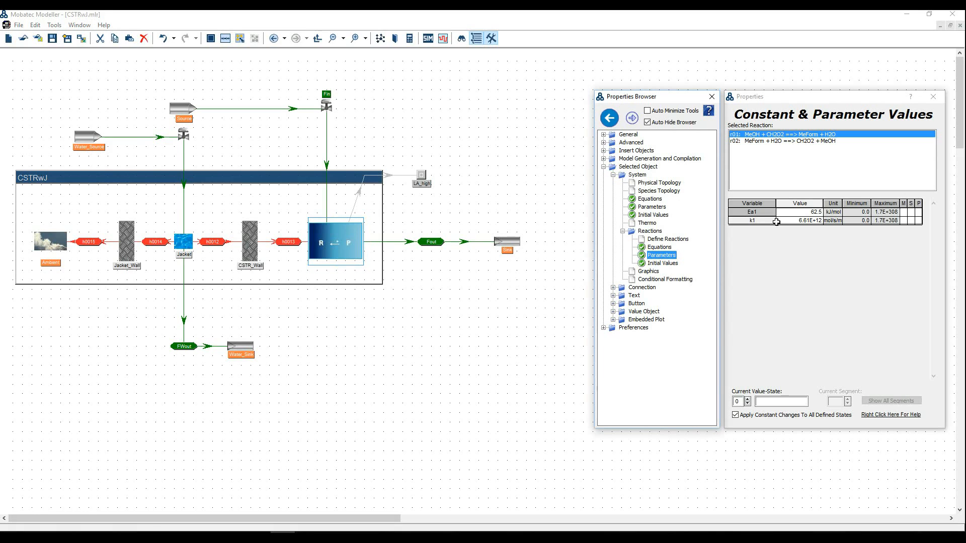
click(809, 213)
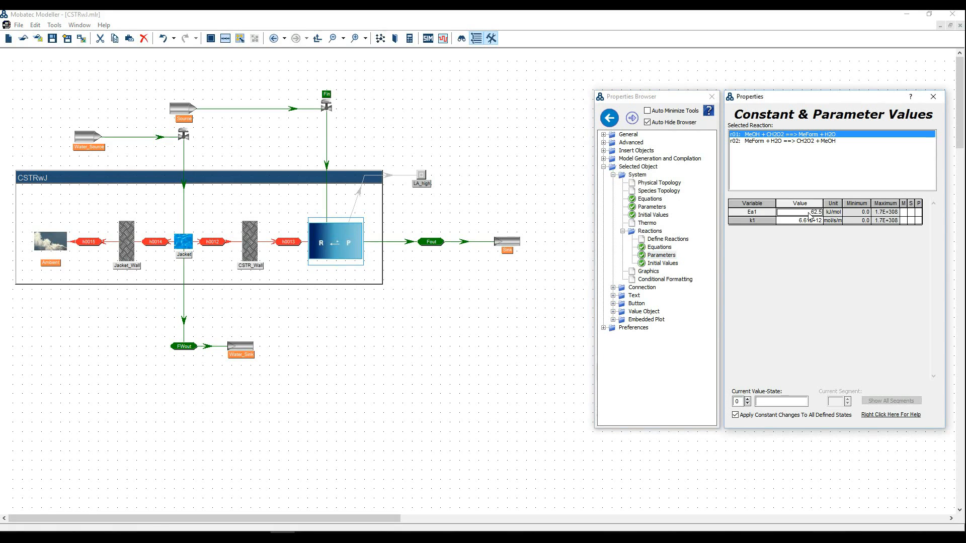
text(48.6)
key(Return)
text(1.9E+9)
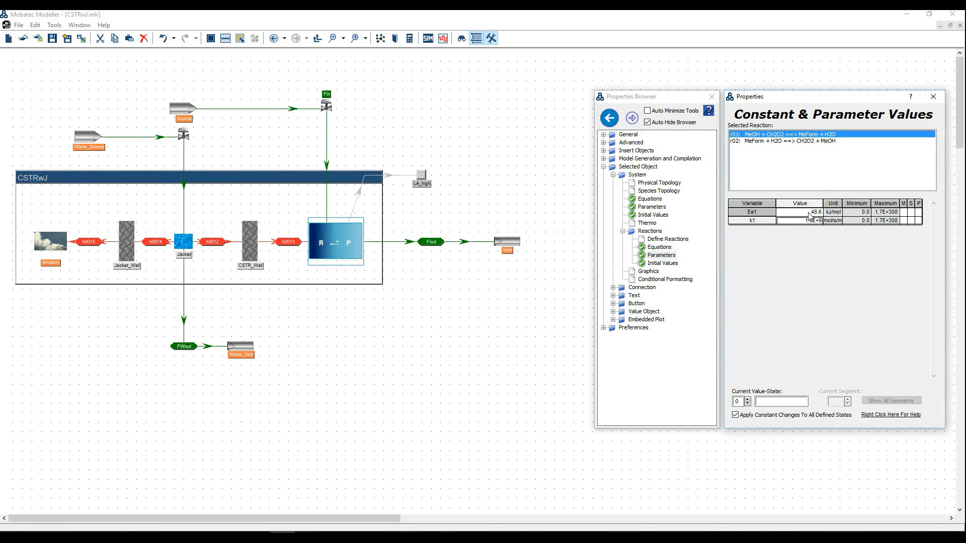
Set reaction r02's activation energy Ea2 to 56.6 kJ/mol and its rate constant k2 to 1.16E8.
click(811, 142)
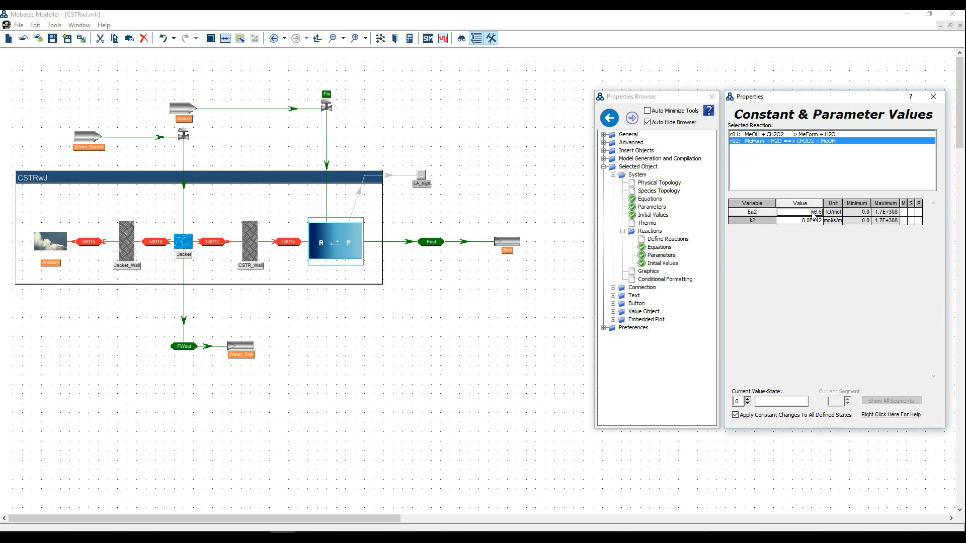
click(814, 221)
text(1)
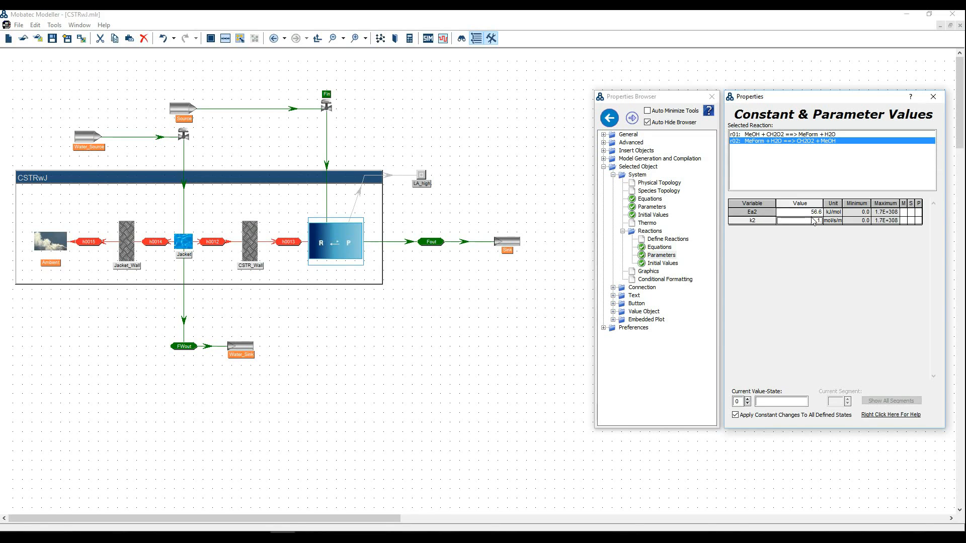
text(.16e-8)
Recalculate the initial values of the CSTR reactions from the initial values page of r01.
click(797, 135)
click(673, 264)
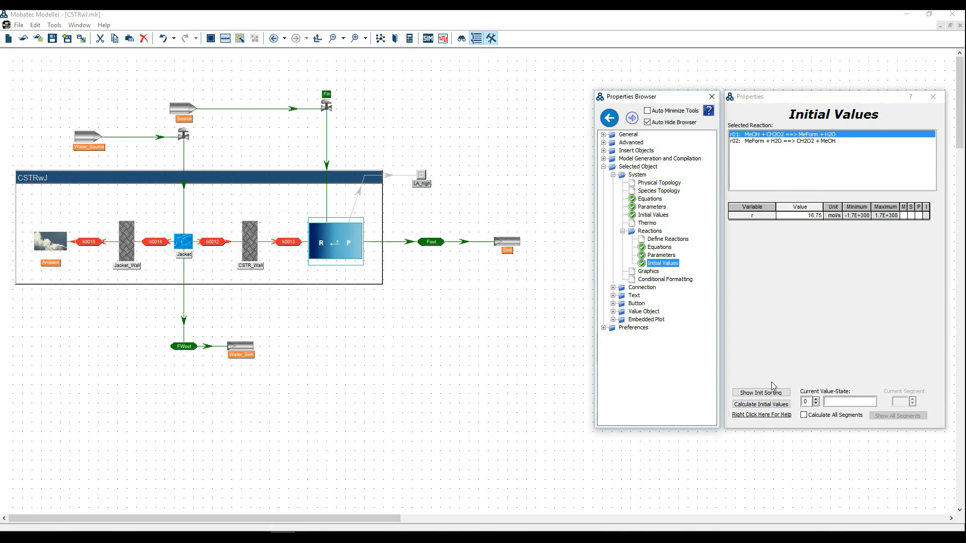
click(772, 406)
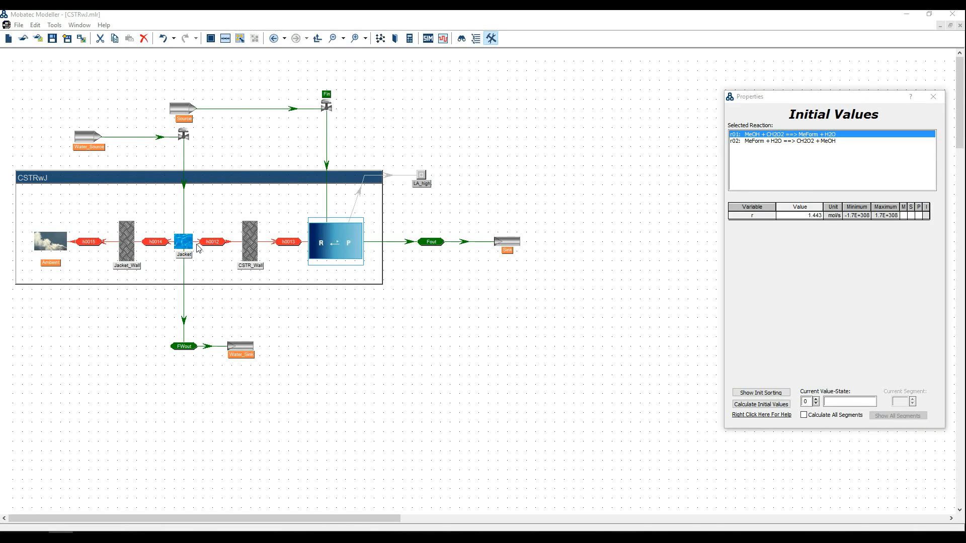
Set the CSTR_Wall parameters to a heat capacity Cpm of 800 J/(kg·K) and a mass m of 1000 kg.
mouse_move(770, 272)
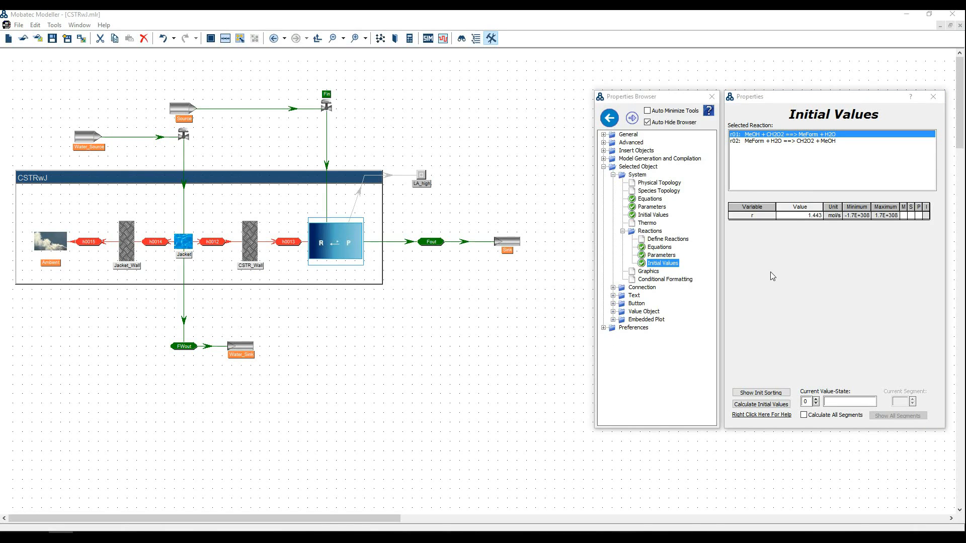
click(624, 232)
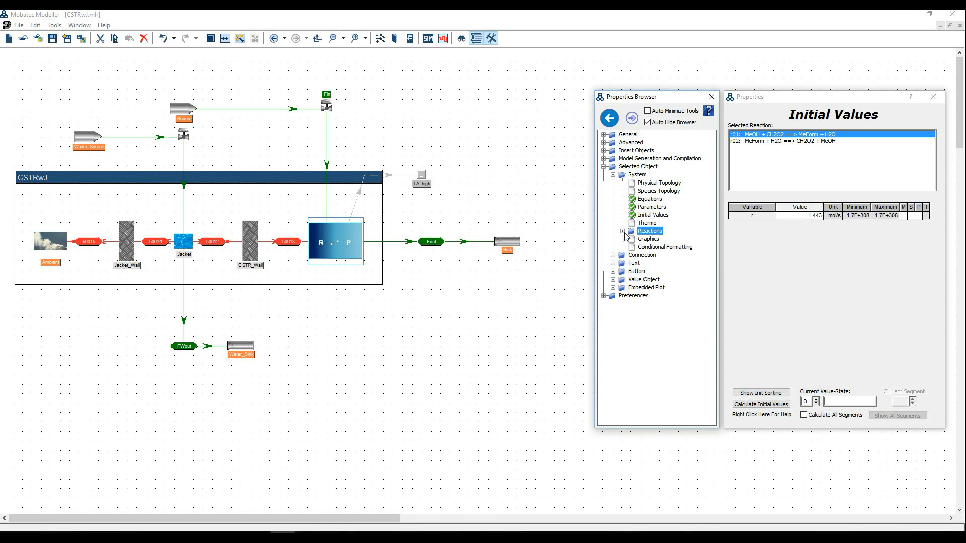
click(649, 215)
click(257, 244)
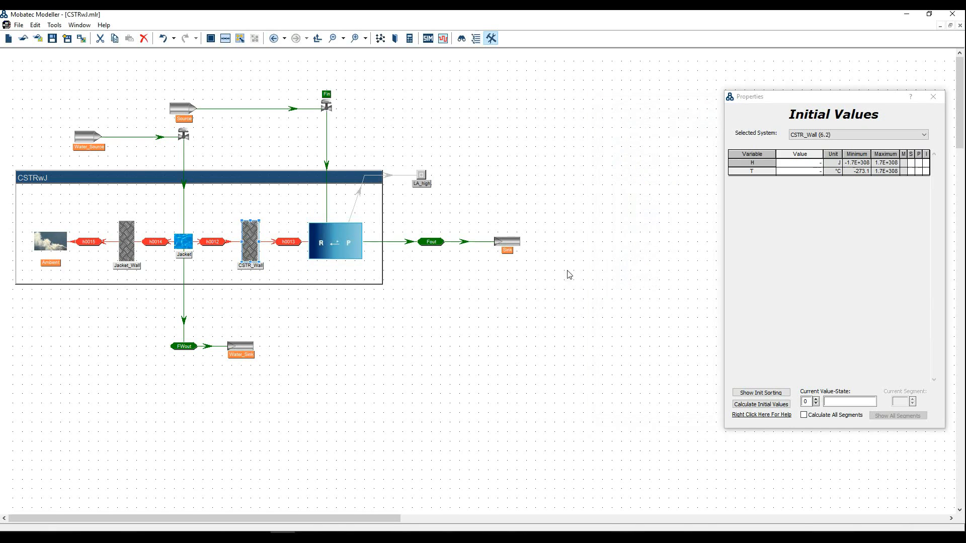
mouse_move(810, 268)
click(651, 207)
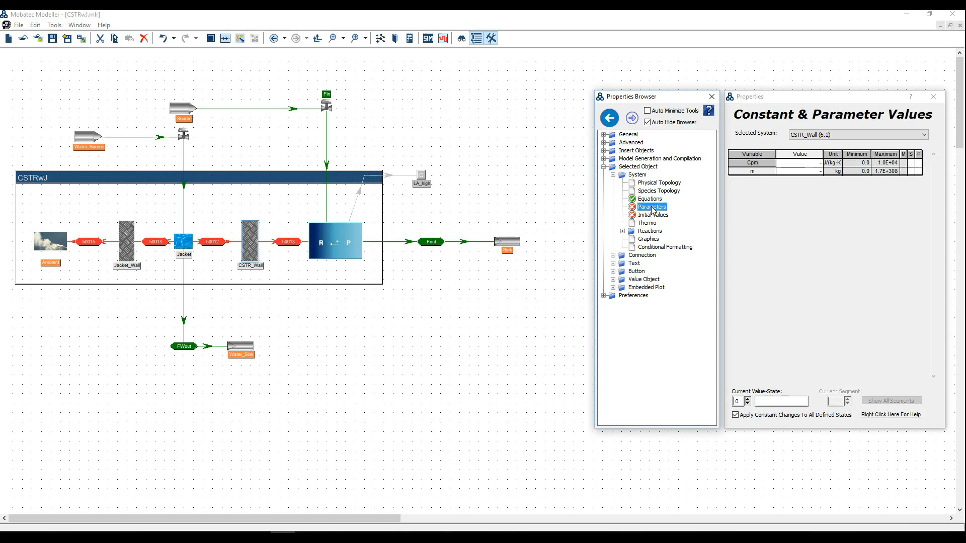
click(807, 164)
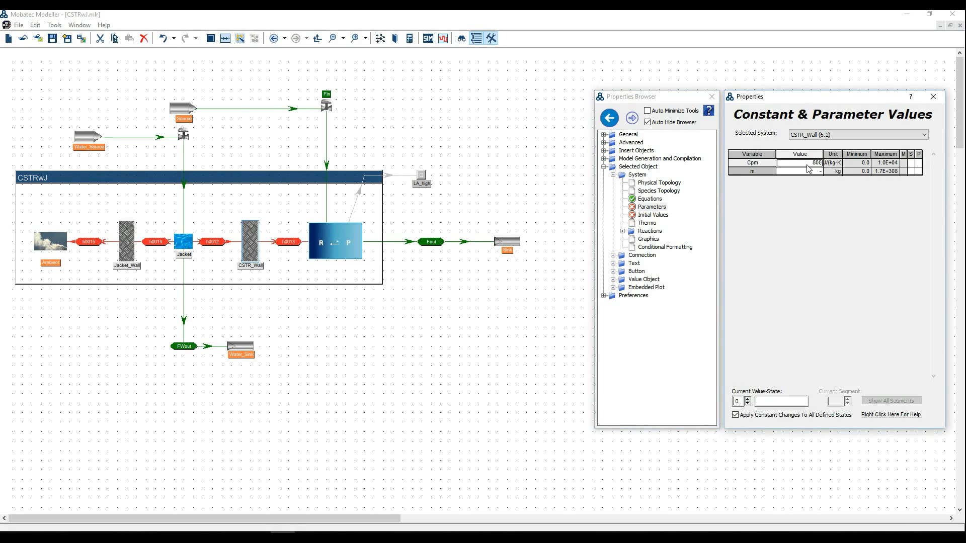
text(800)
key(Return)
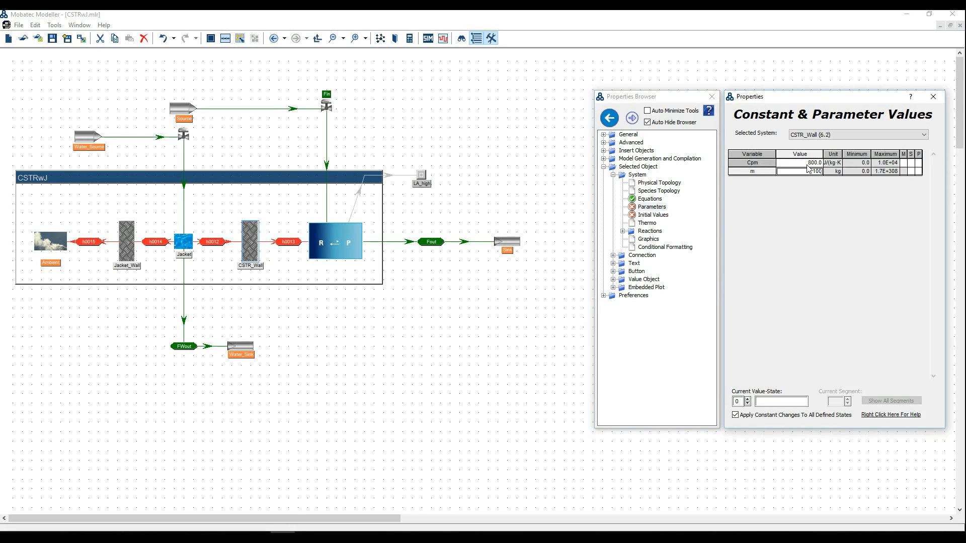
text(1000)
key(Return)
Mark temperature T as an initial input of CSTR_Wall, set it to 20 °C and calculate the initial values.
click(652, 216)
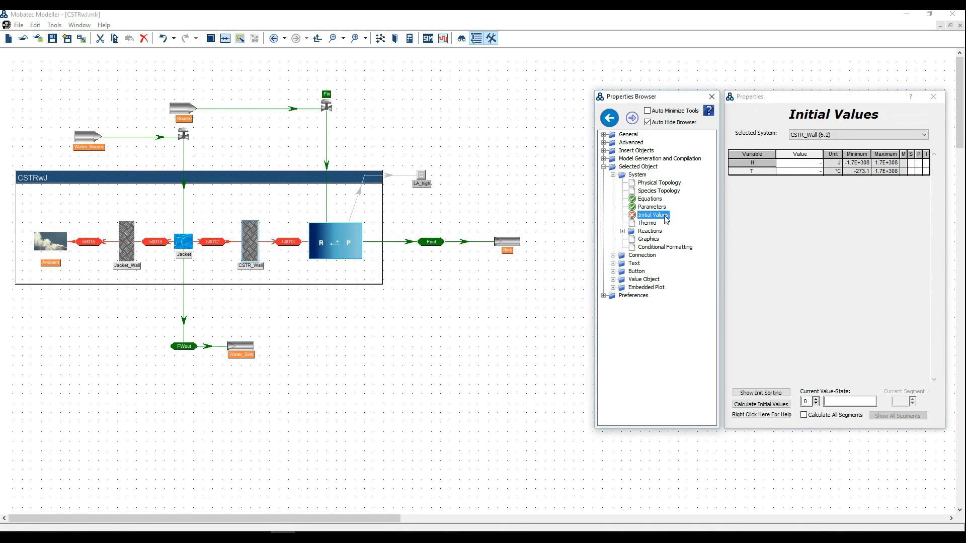
click(926, 171)
click(810, 174)
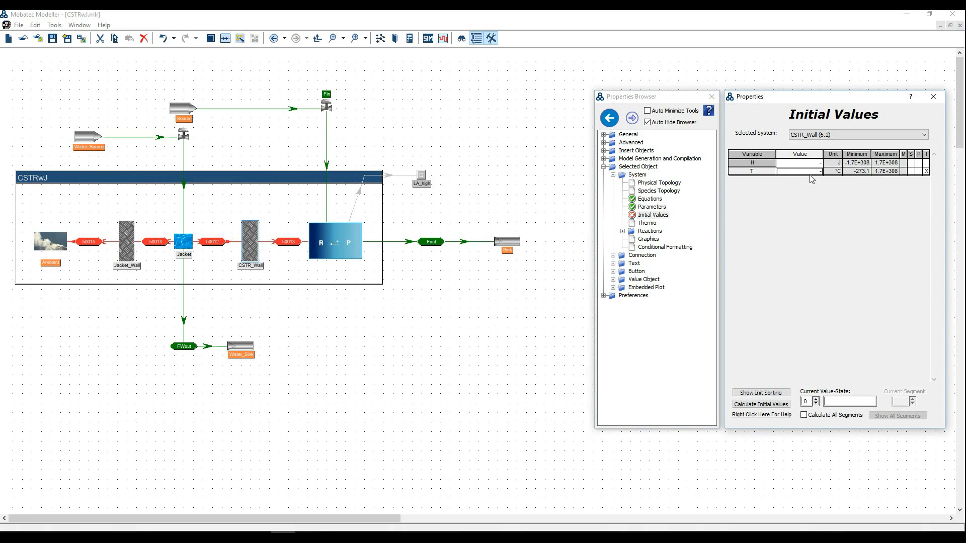
text(20.0)
click(783, 407)
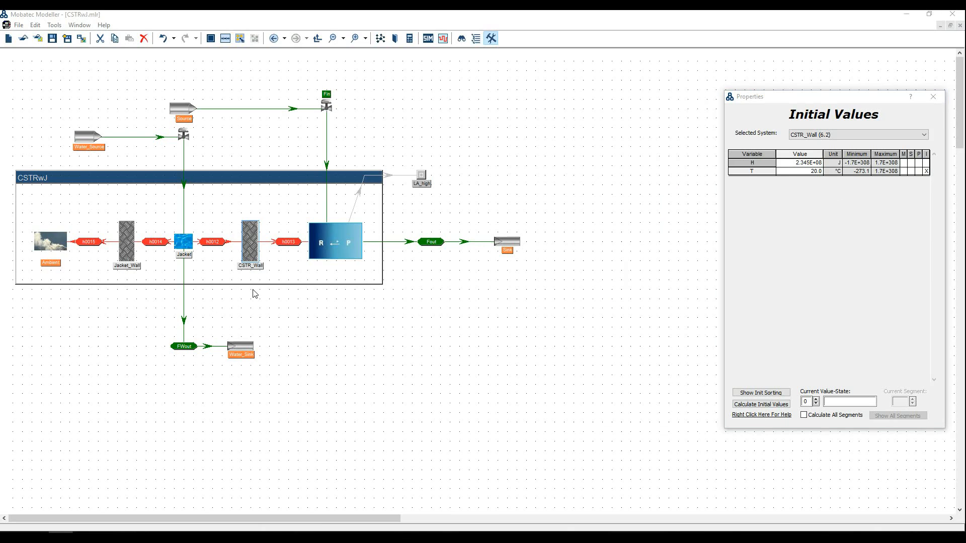
Copy the parameter values of CSTR_Wall and paste them into Jacket_Wall.
right_click(256, 246)
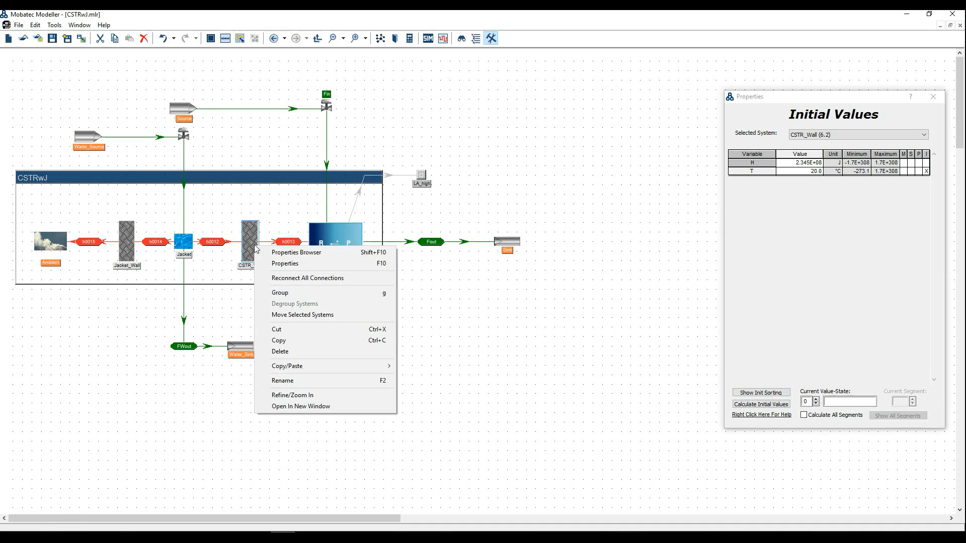
mouse_move(282, 368)
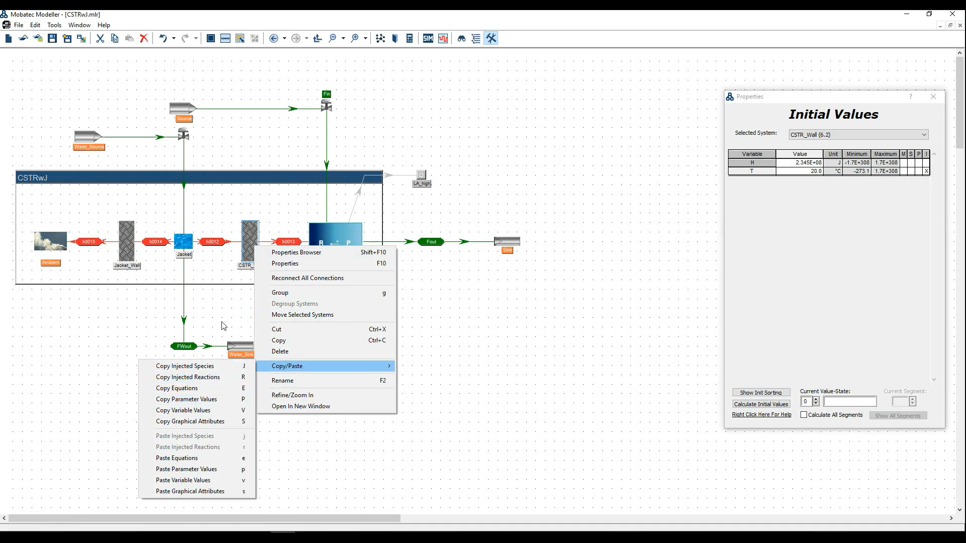
click(230, 400)
click(254, 255)
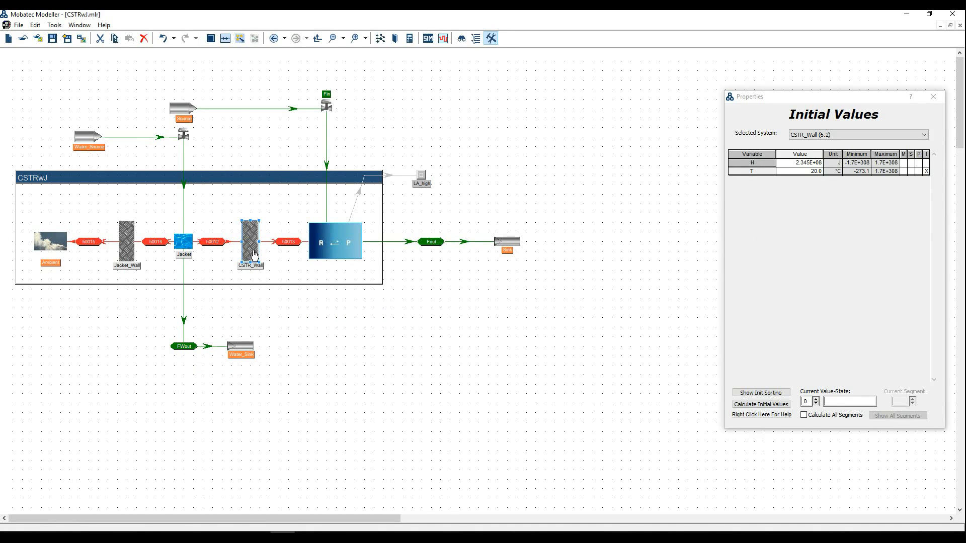
click(135, 253)
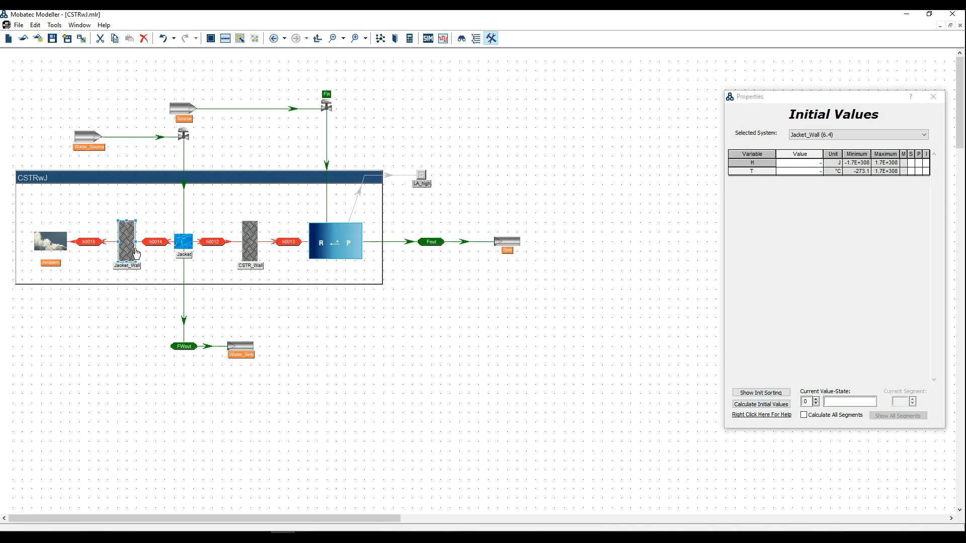
mouse_move(727, 240)
click(652, 207)
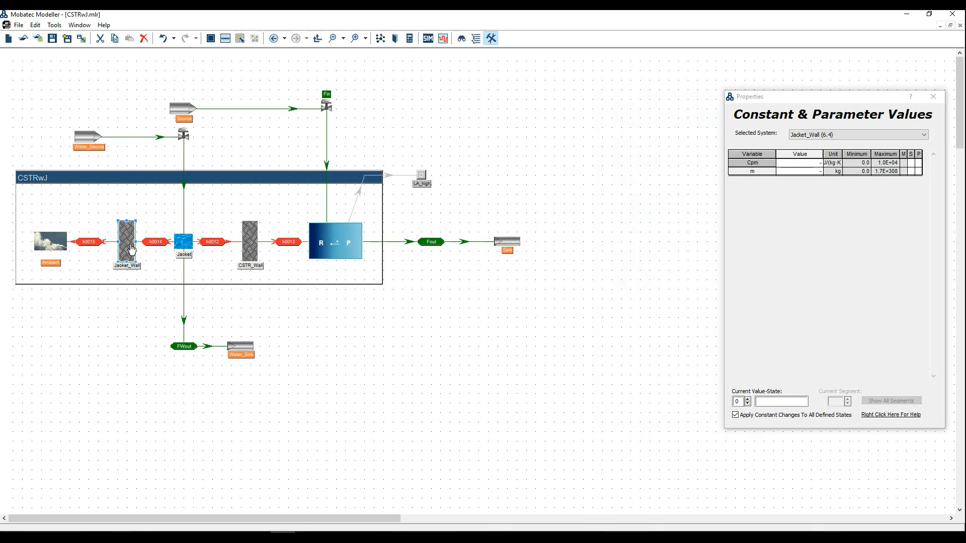
key(ctrl+shift+v)
mouse_move(739, 215)
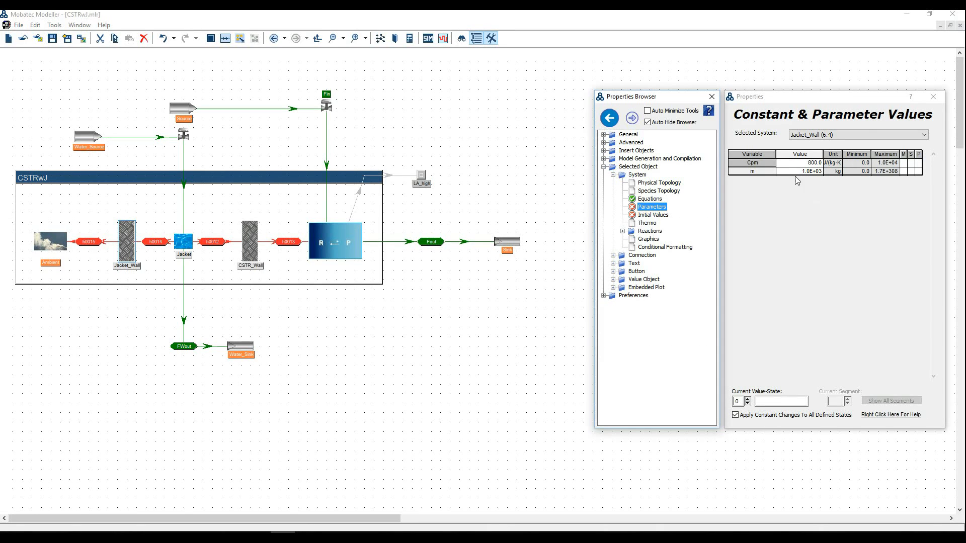
Copy the variable values of CSTR_Wall to Jacket_Wall and mark temperature T as its initial input.
click(643, 215)
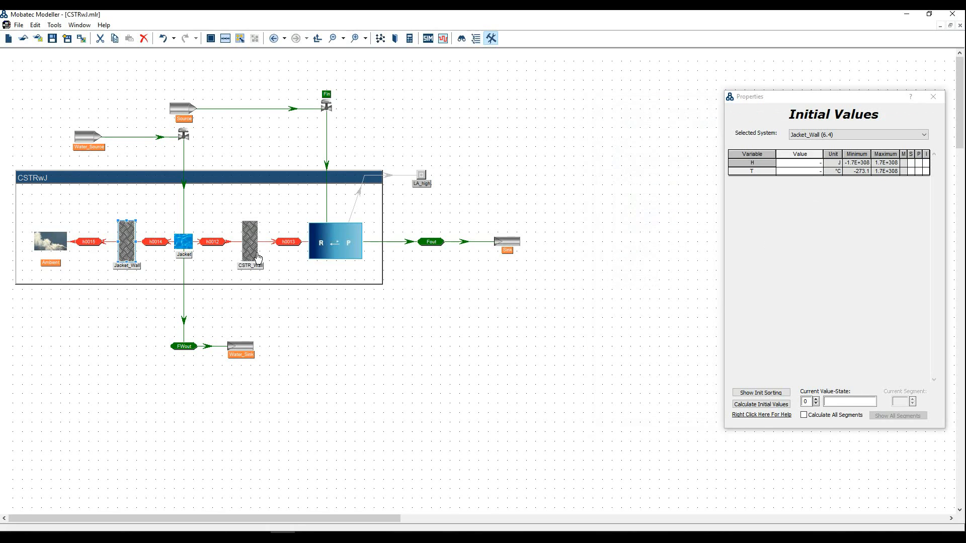
click(258, 257)
right_click(257, 257)
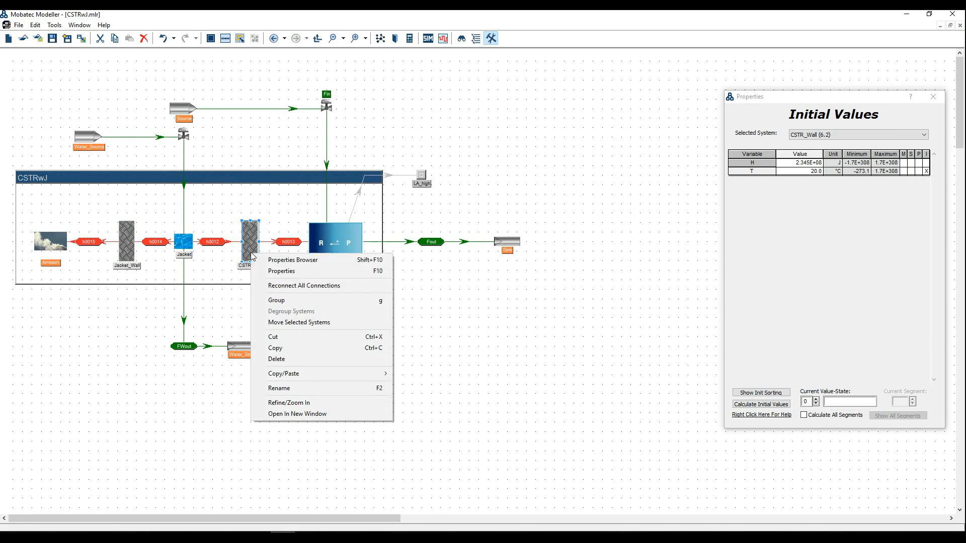
mouse_move(293, 377)
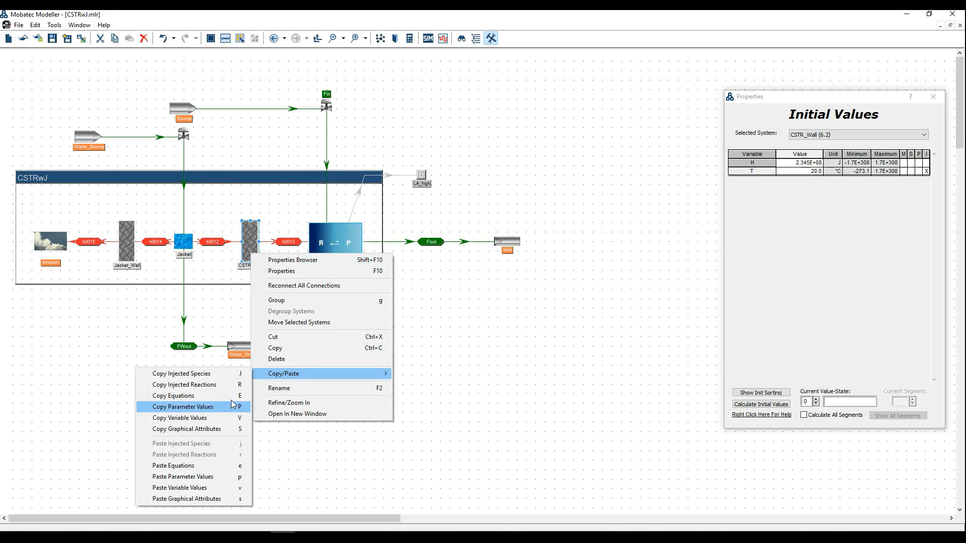
click(216, 279)
click(253, 260)
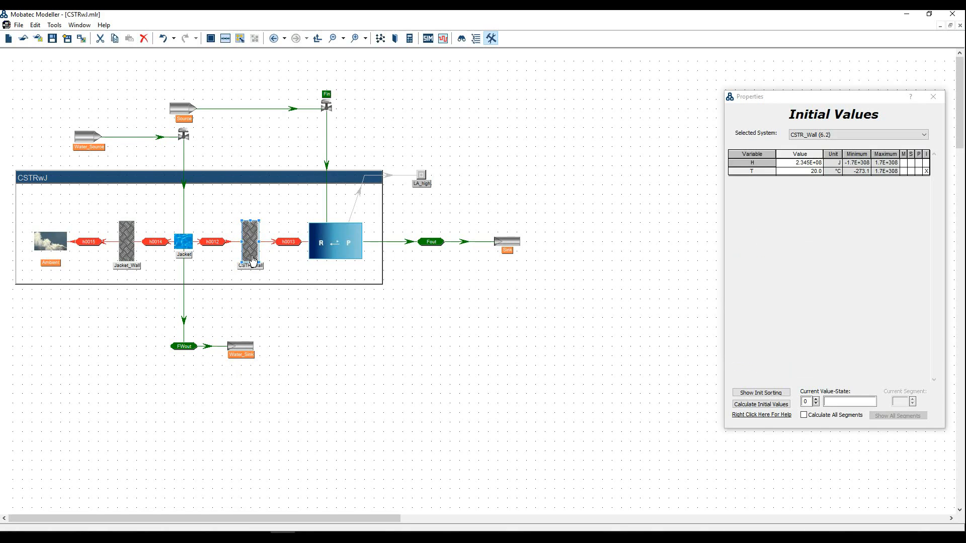
click(136, 245)
key(ctrl+shift+v)
mouse_move(855, 188)
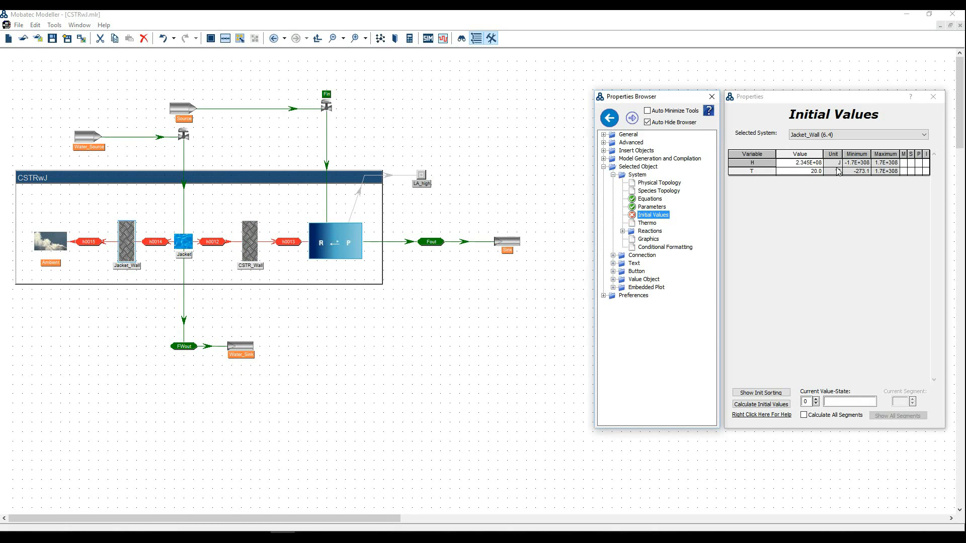
click(927, 172)
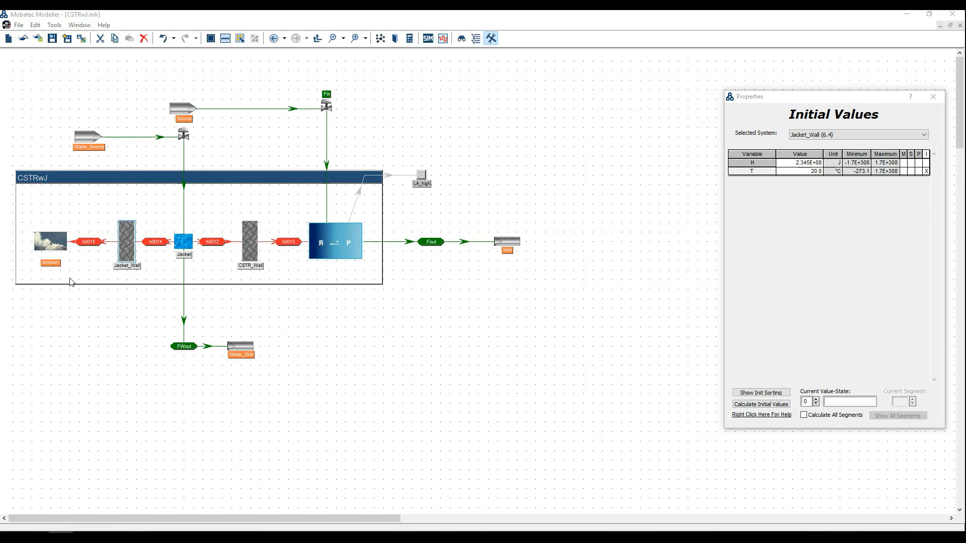
Show the equations of the Jacket system and examine its uninitialized items.
click(190, 250)
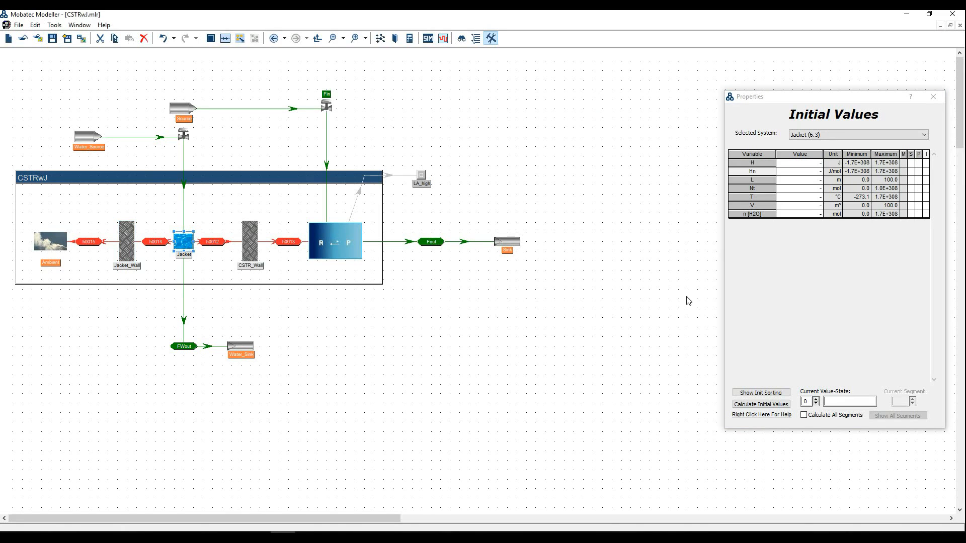
mouse_move(871, 267)
click(650, 199)
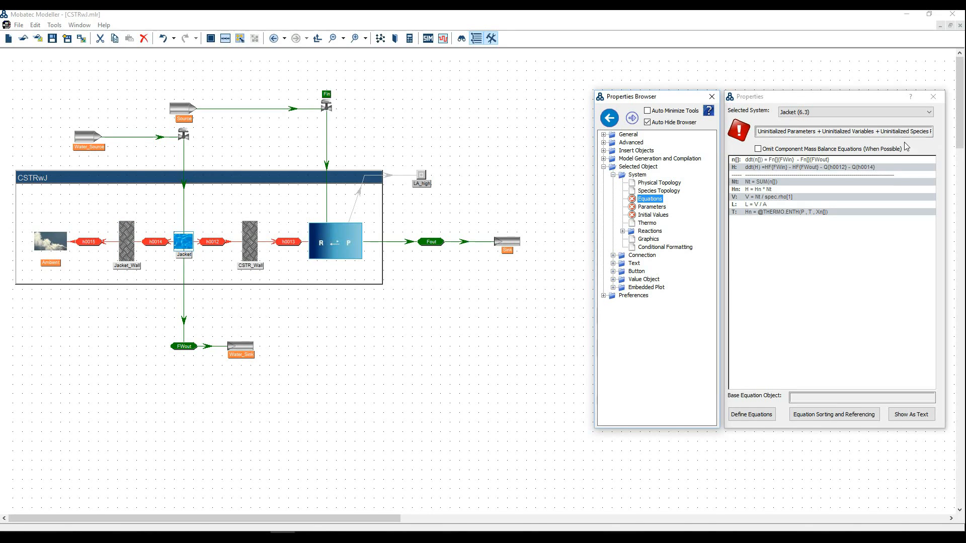
key(Escape)
key(alt+Tab)
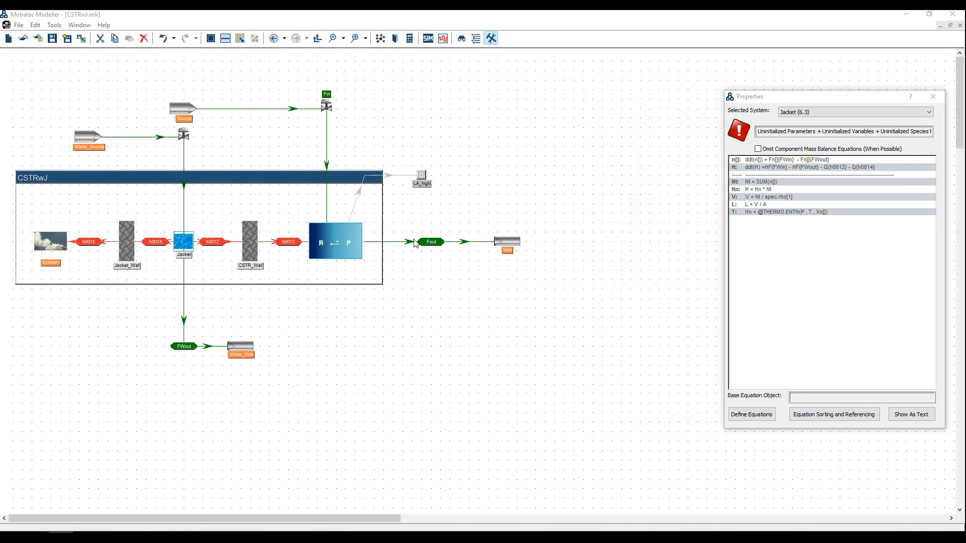
Add the molar density rho as a species parameter of Water (H2O) in the CSTRwJ.mlr database.
mouse_move(746, 212)
click(395, 38)
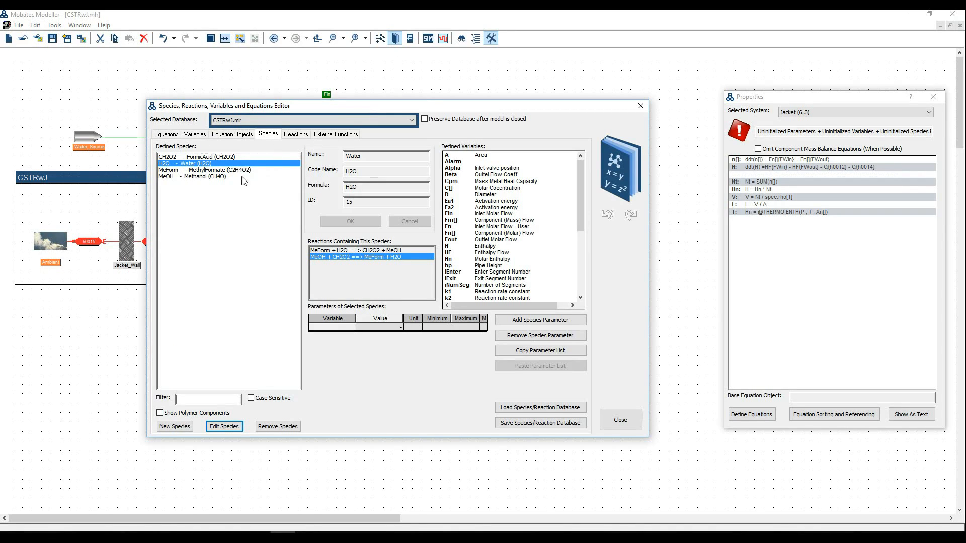
drag(216, 168, 218, 162)
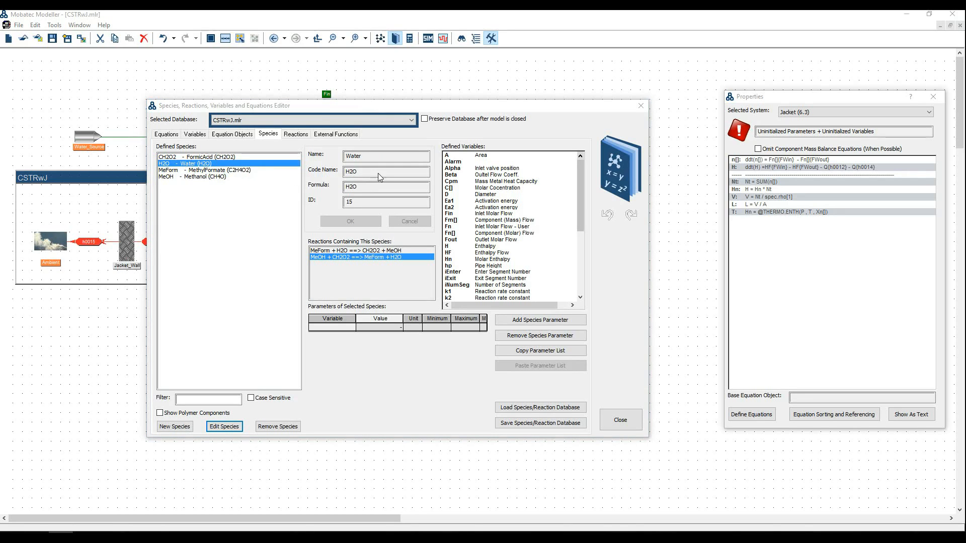
drag(579, 176, 585, 237)
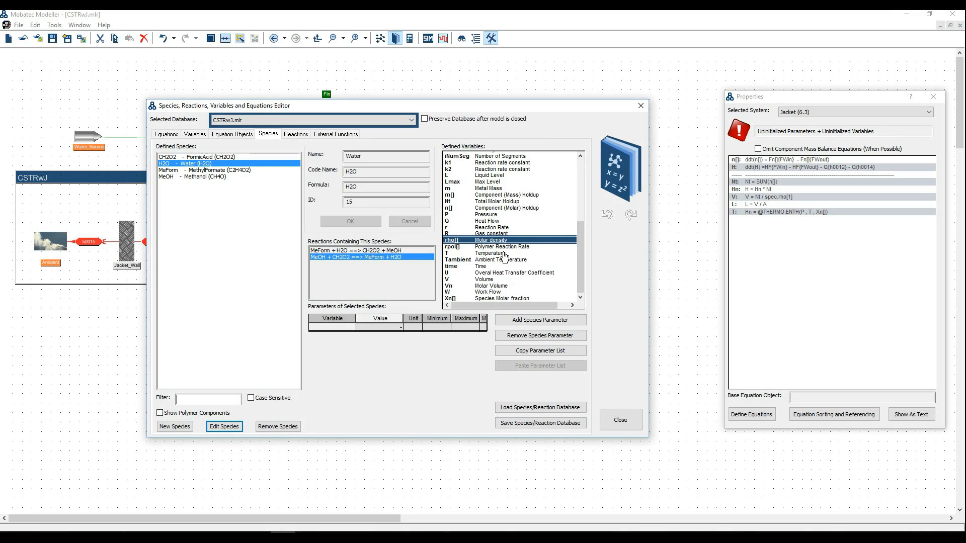
click(522, 325)
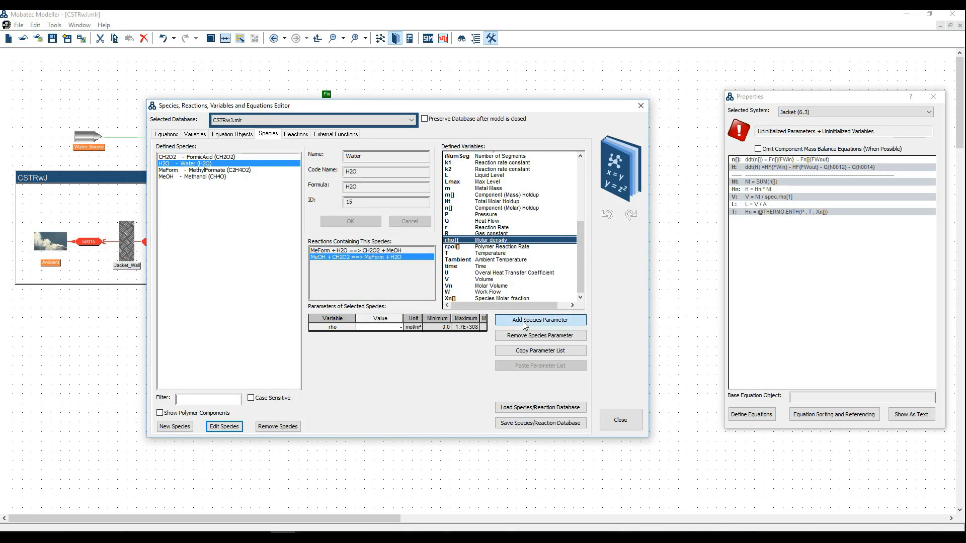
Set the molar density rho of Water to 55500 mol/m³ and close the species editor.
click(388, 328)
text(55.9)
text(e3)
key(Return)
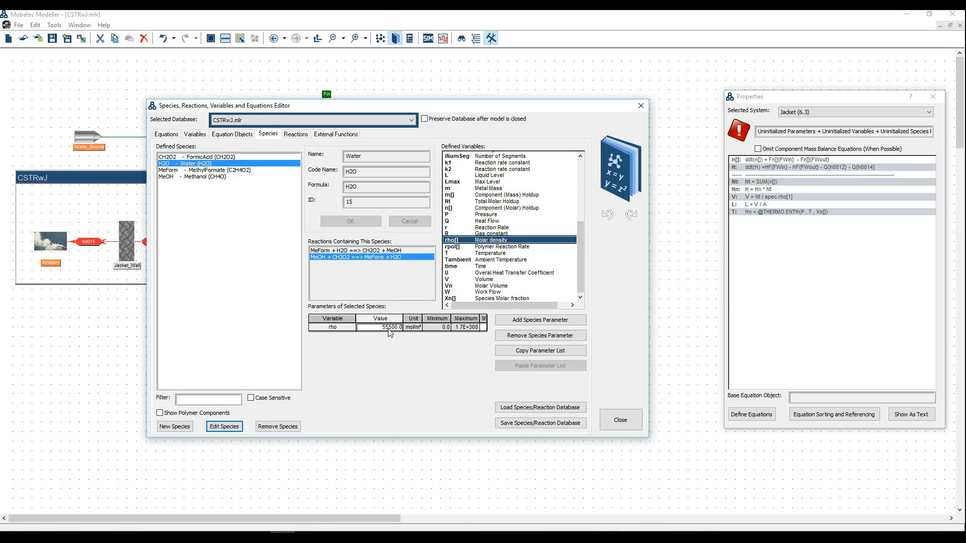
click(60, 538)
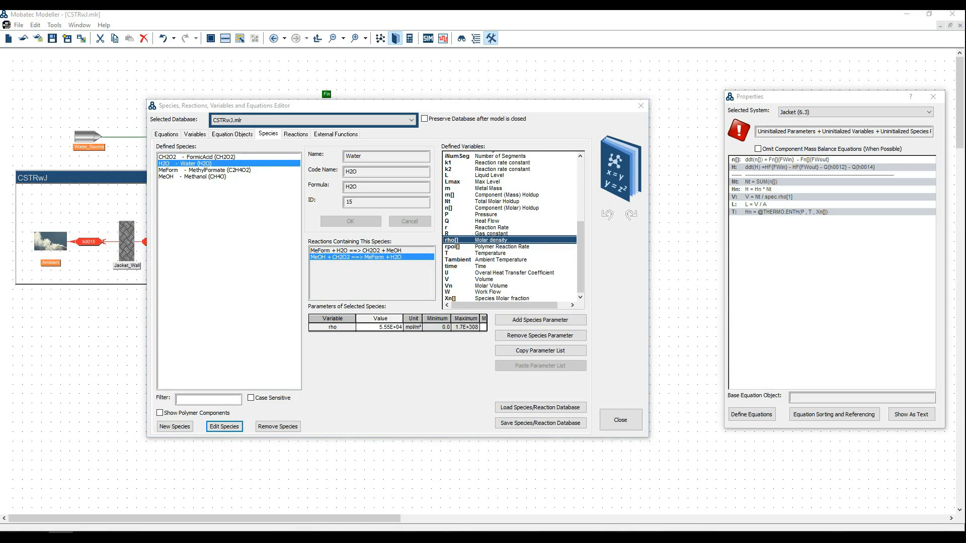
click(620, 423)
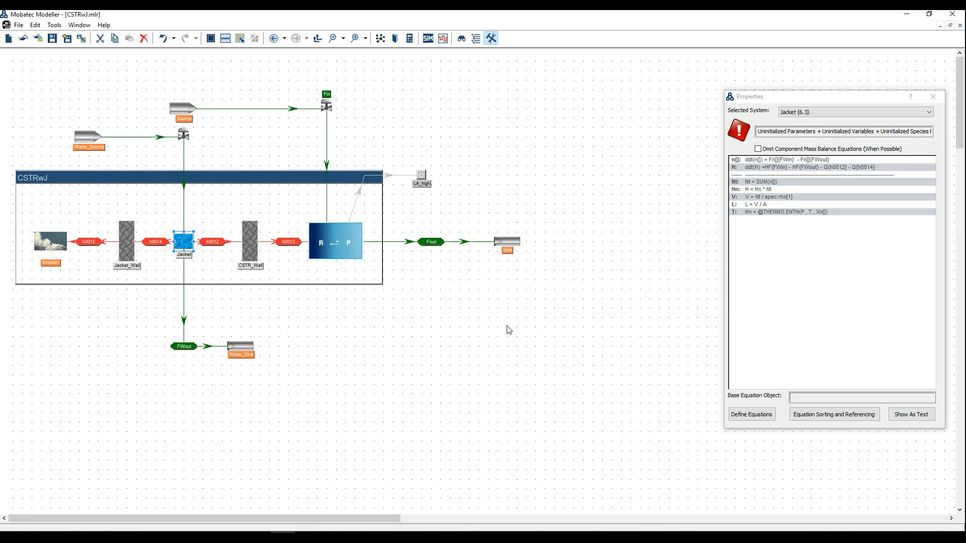
Set the Jacket parameters to area A 0.78 m², pressure P 1 bar and molar fraction Xn [H2O] 100 %.
click(186, 243)
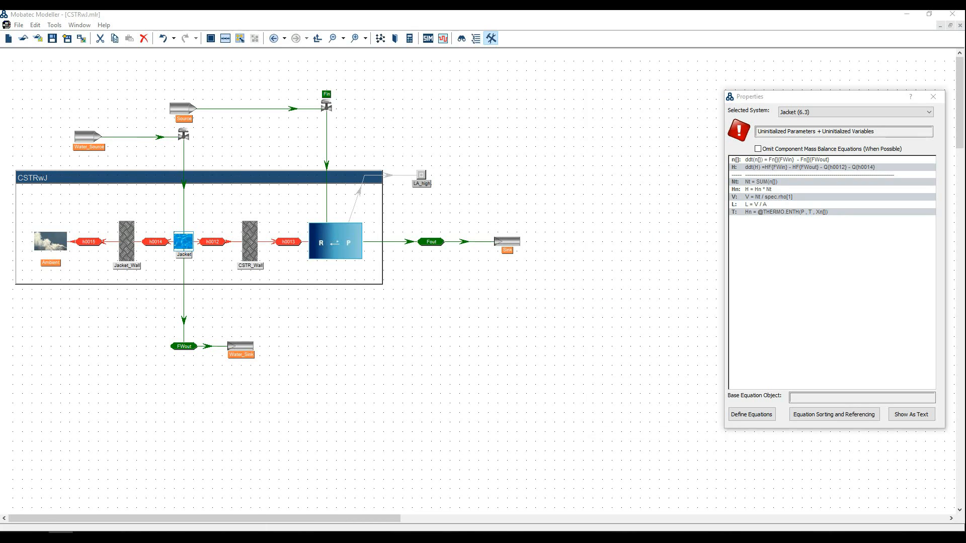
mouse_move(789, 208)
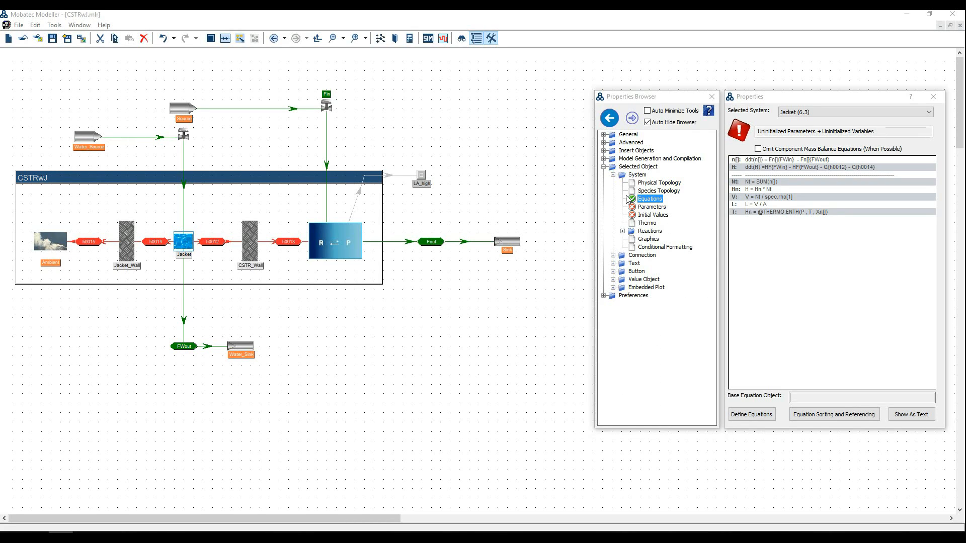
click(650, 207)
click(799, 164)
text(0.78)
key(Return)
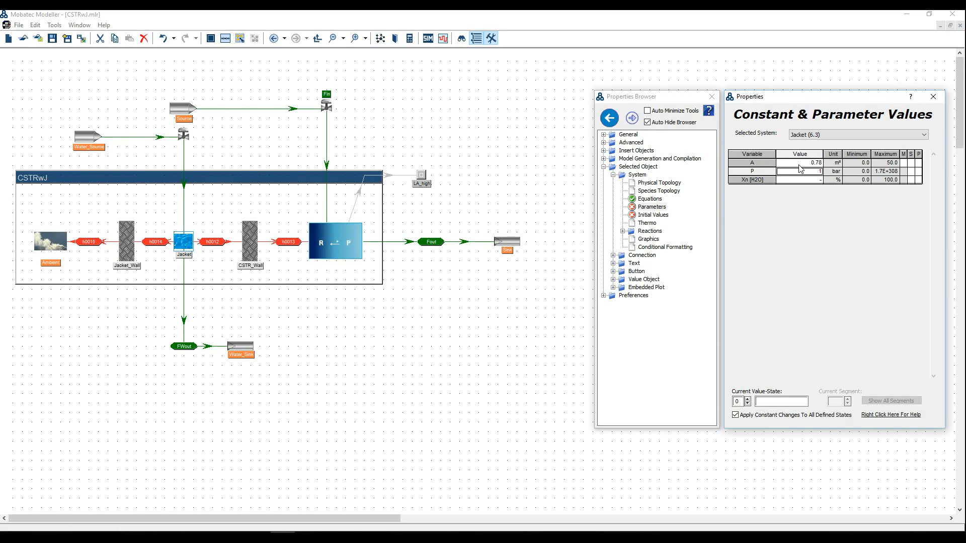
text(1)
key(Return)
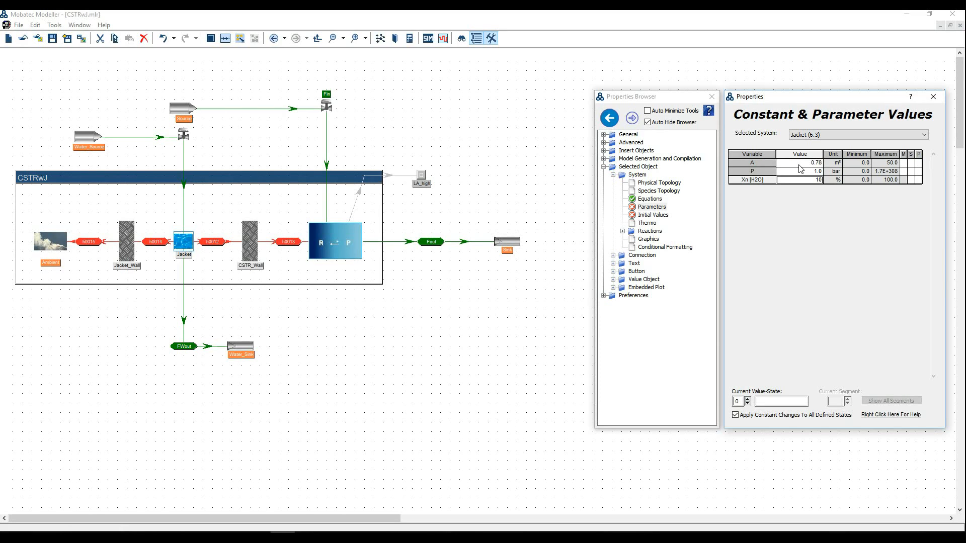
text(100)
key(Return)
Set the Jacket's initial liquid level L to 2 m and mark it as an initial input.
click(652, 216)
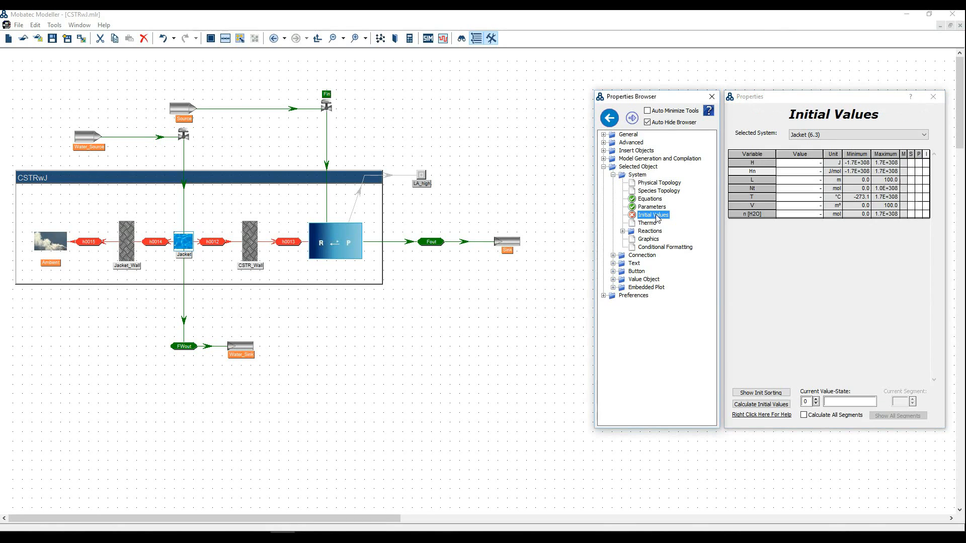
click(812, 181)
text(2)
key(Return)
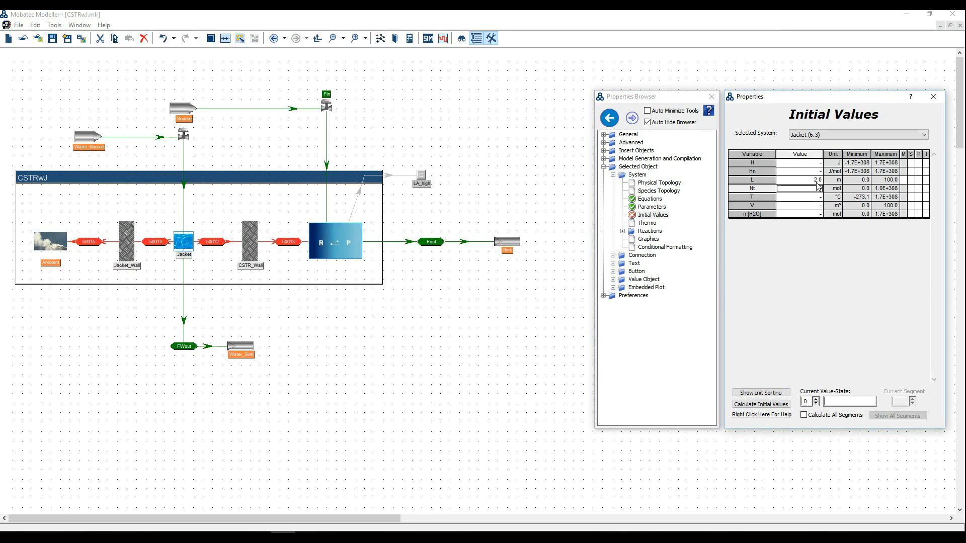
click(926, 180)
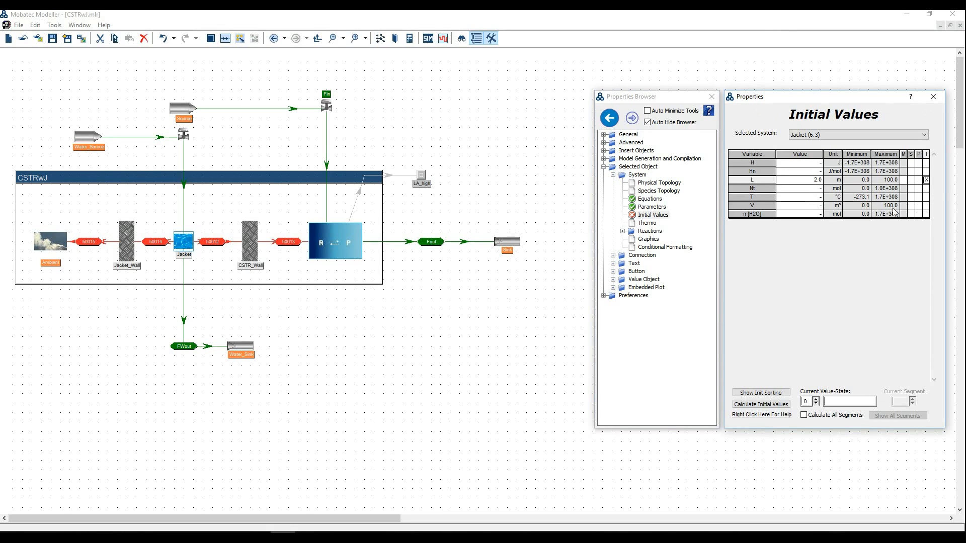
Set the Jacket's temperature T to 20 °C as an initial input and calculate the Jacket's initial values.
click(799, 198)
text(20)
key(Return)
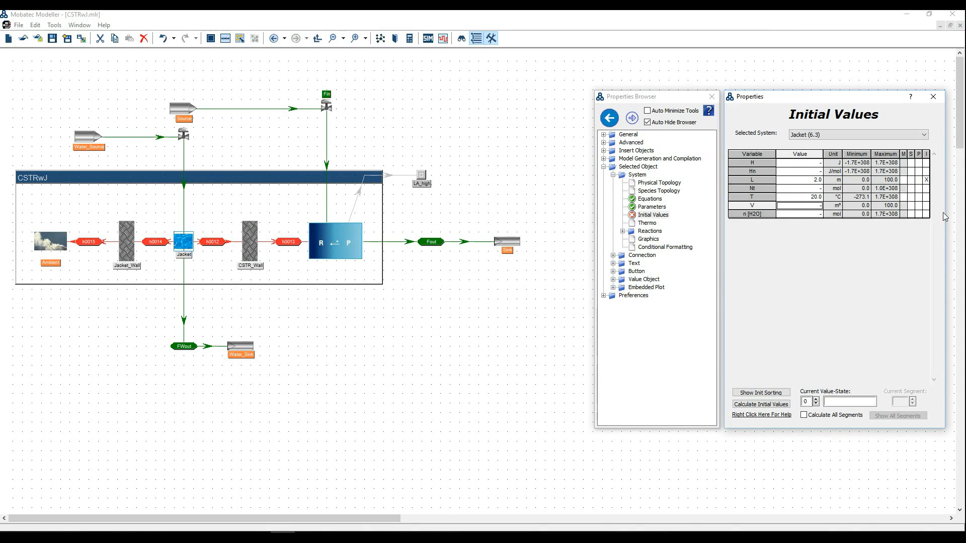
click(926, 198)
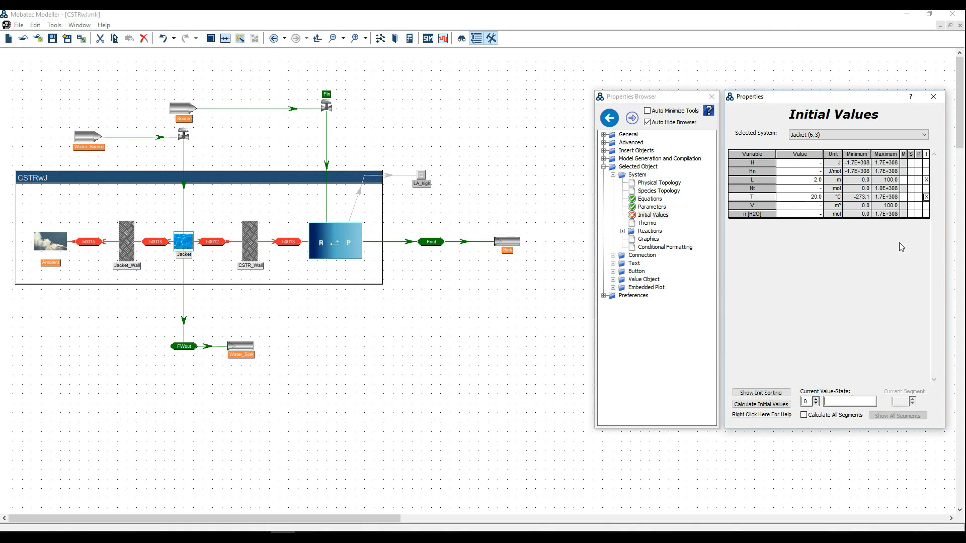
click(769, 408)
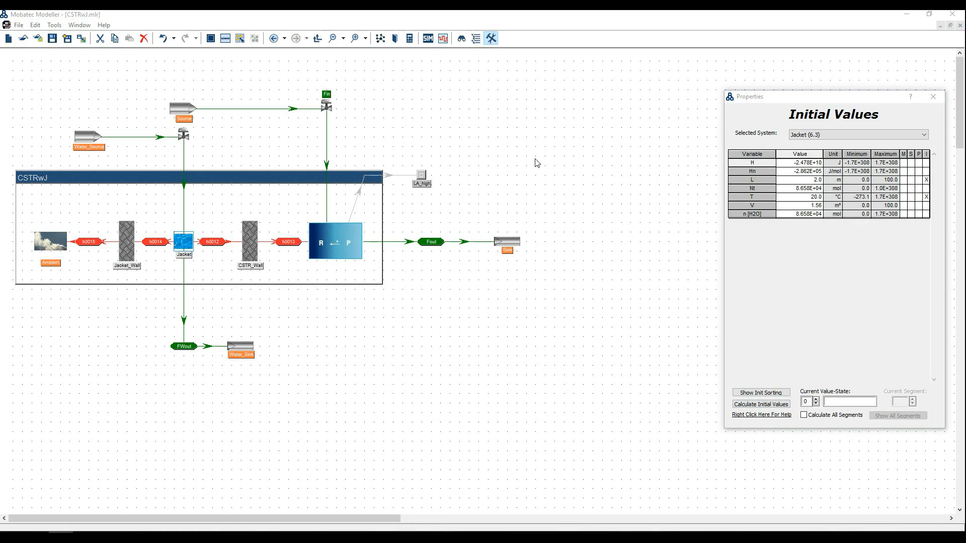
mouse_move(753, 226)
click(649, 200)
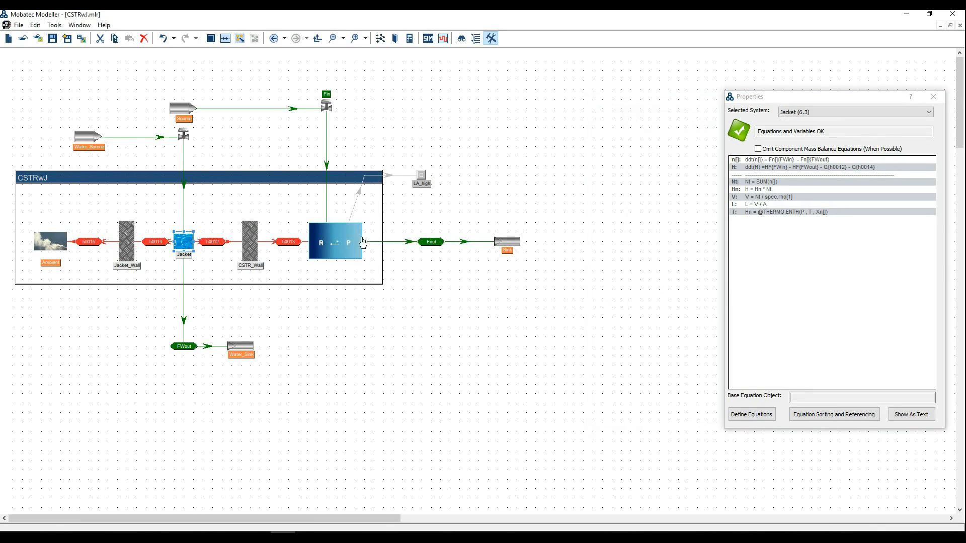
Set the global parameter Tambient used by the Ambient system to 20 °C.
click(56, 246)
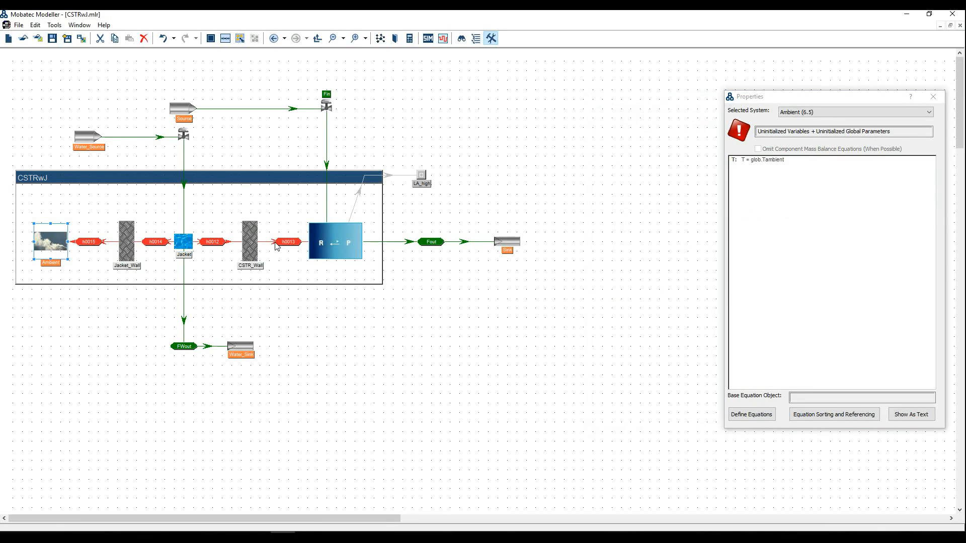
mouse_move(753, 224)
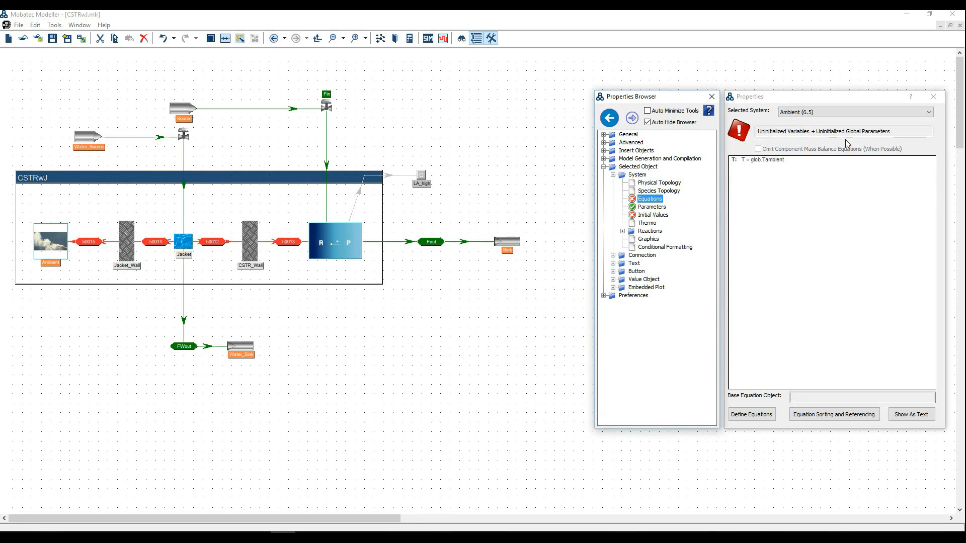
click(604, 135)
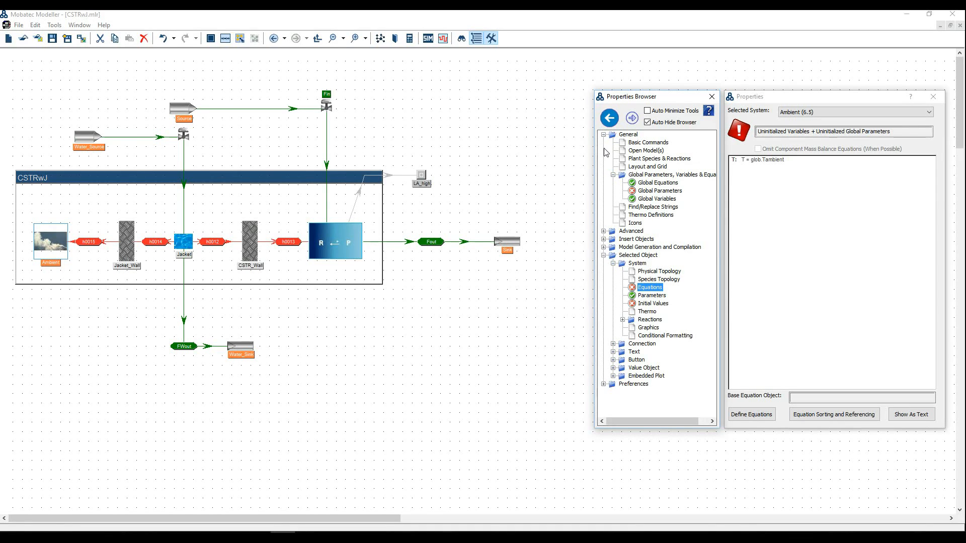
click(653, 191)
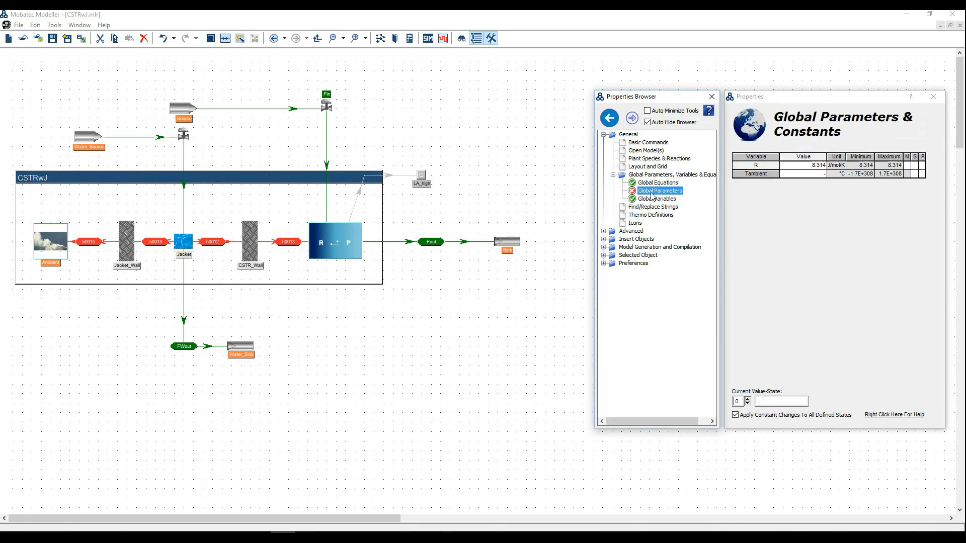
click(813, 175)
text(20)
key(Return)
Calculate the initial values of the Ambient system.
click(65, 254)
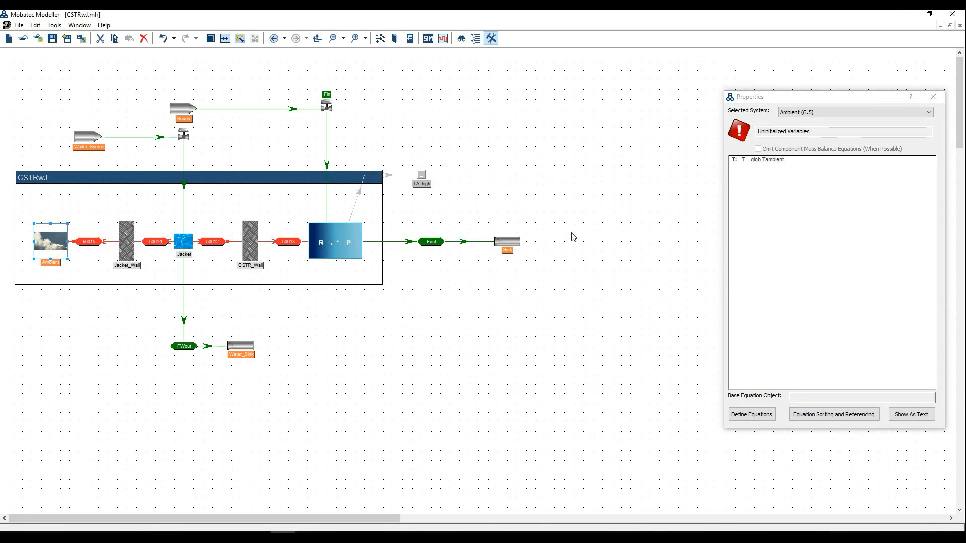
mouse_move(807, 214)
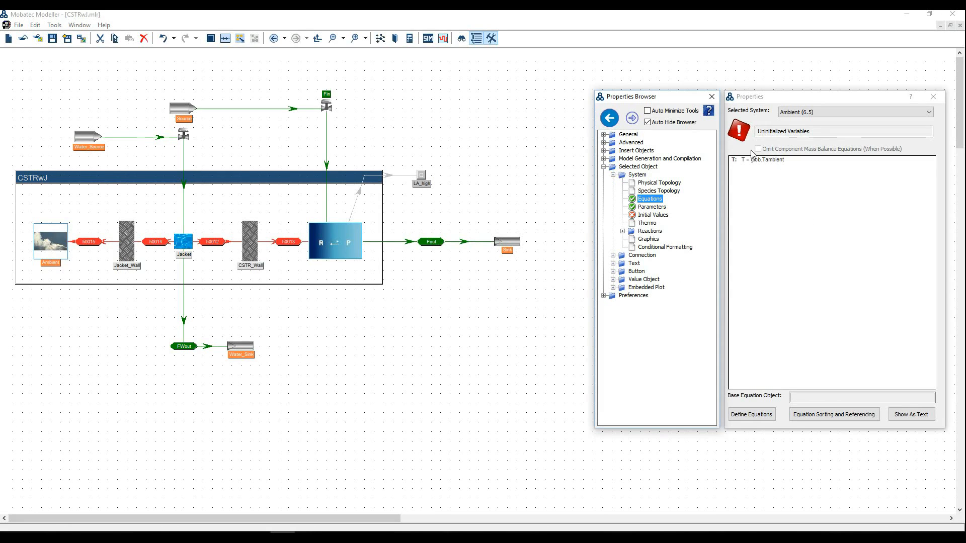
click(662, 215)
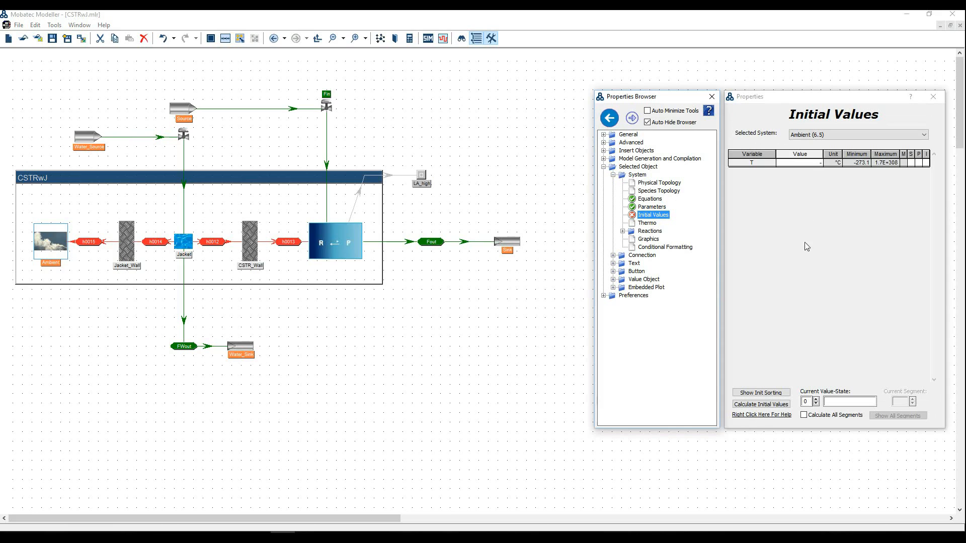
click(765, 405)
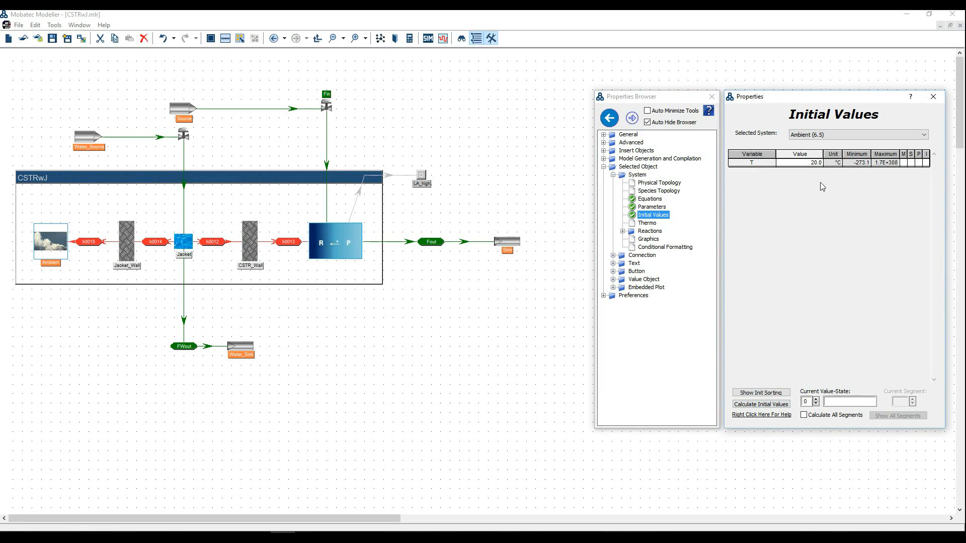
click(650, 199)
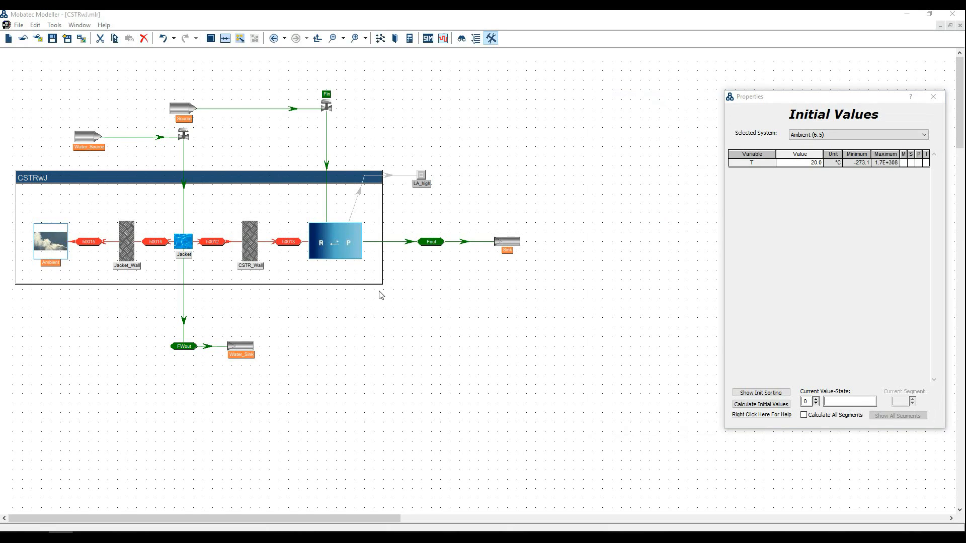
Set the parameters of heat connection h0013 between CSTR_Wall and CSTR to area A 10 m² and coefficient U 1000 W/(m²·K).
click(301, 245)
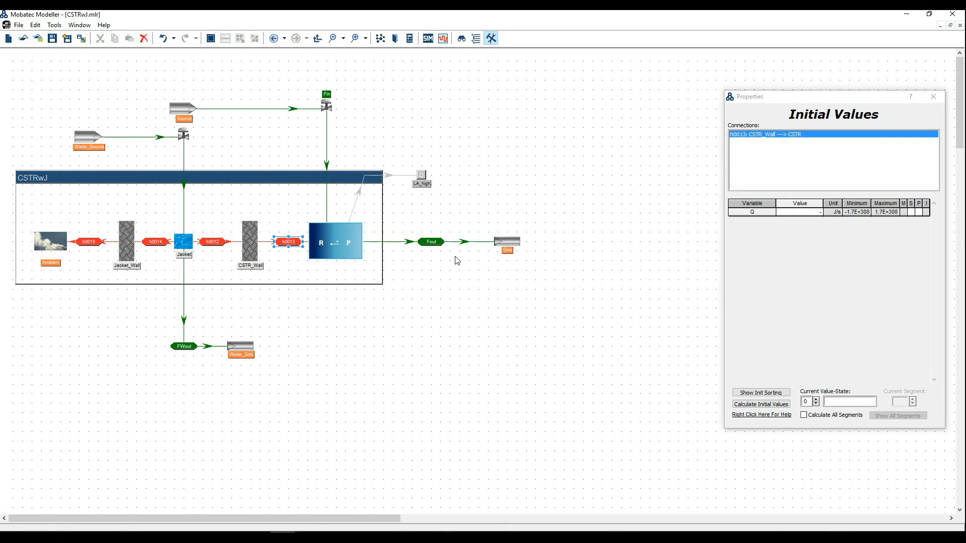
click(652, 215)
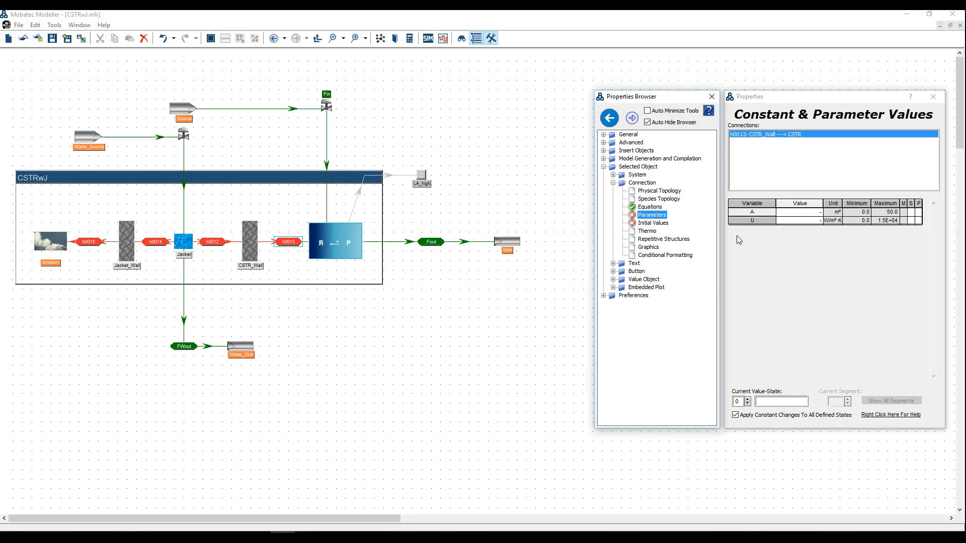
click(786, 214)
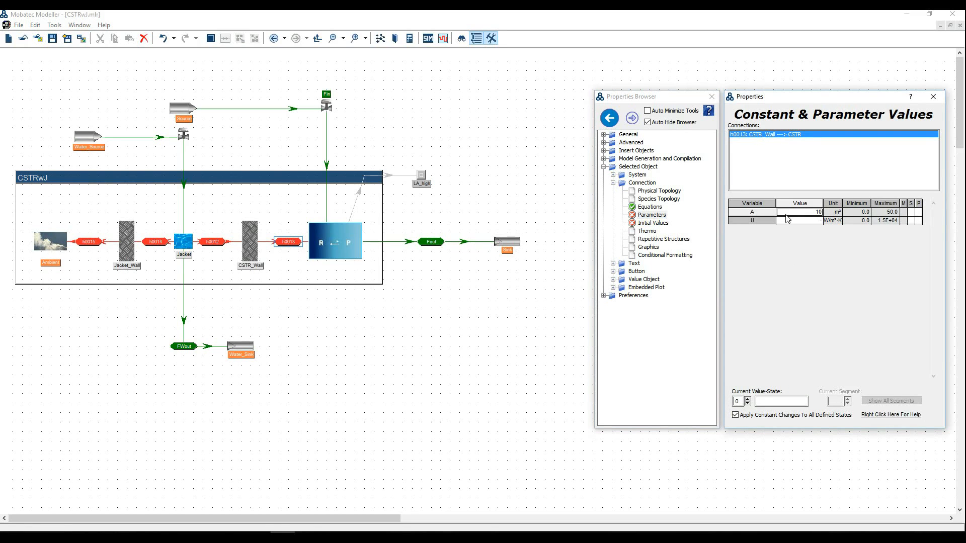
key(Return)
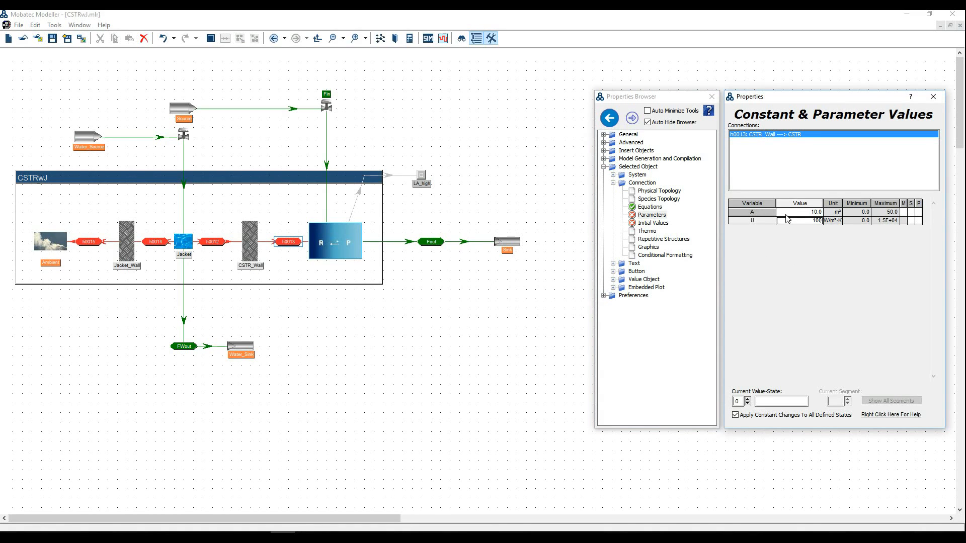
text(1000)
key(Return)
Calculate the initial values of heat connection h0013 between CSTR_Wall and CSTR and copy its parameter values.
click(653, 223)
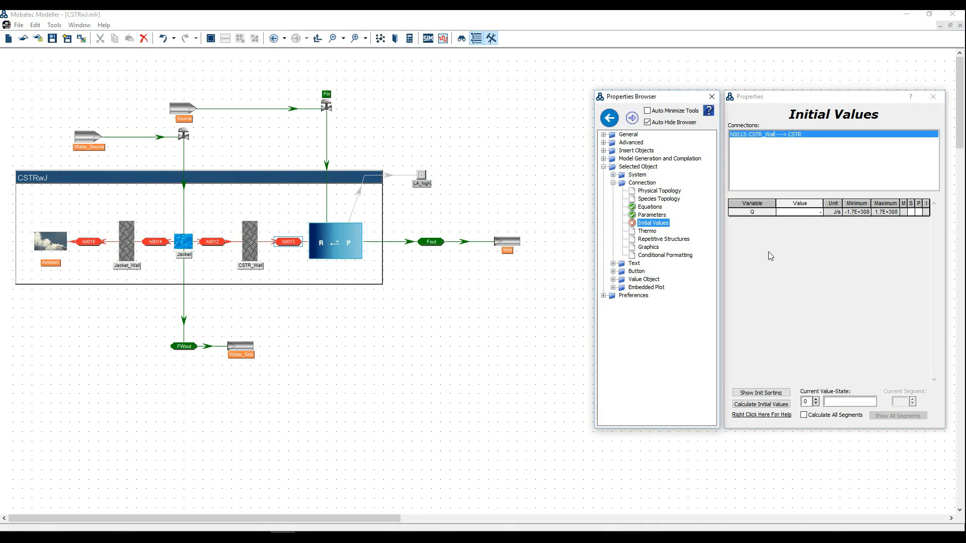
click(780, 401)
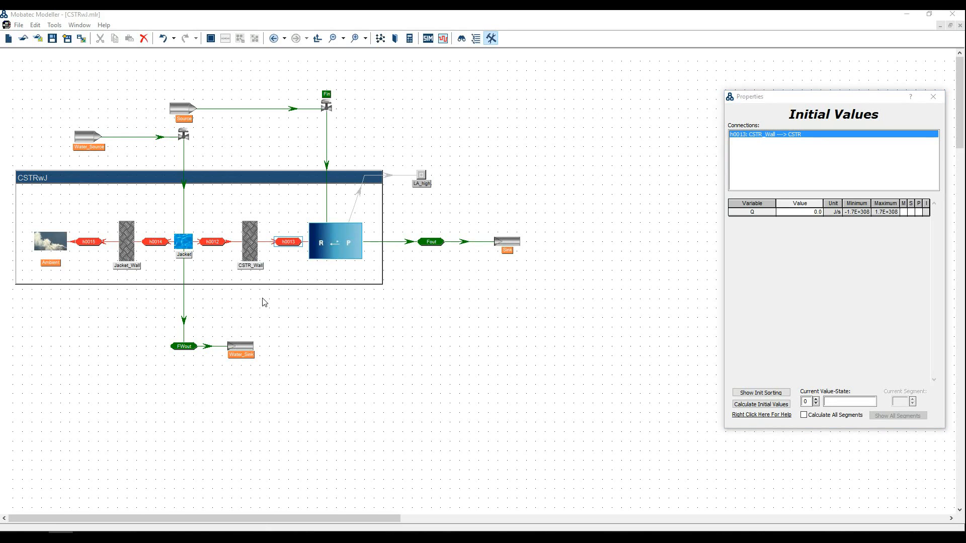
click(300, 247)
right_click(301, 248)
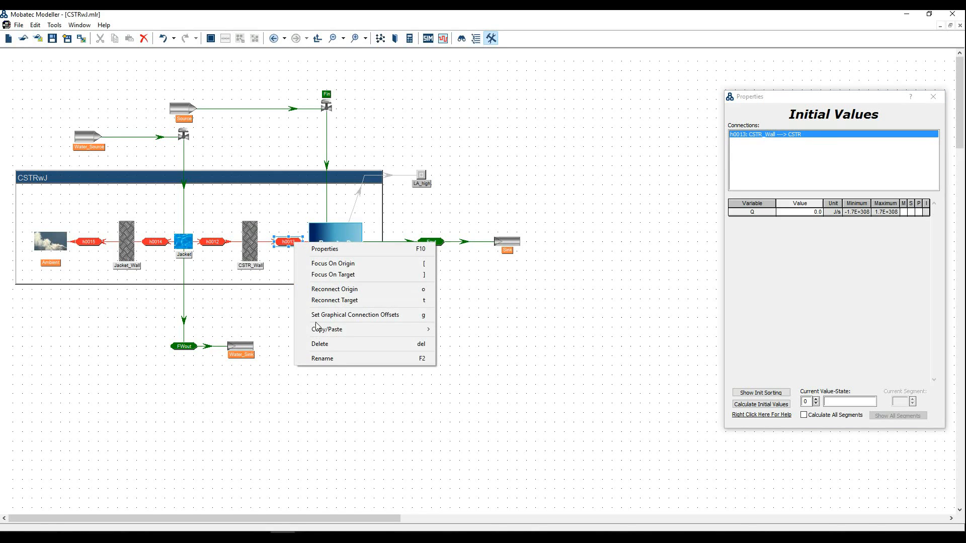
mouse_move(317, 329)
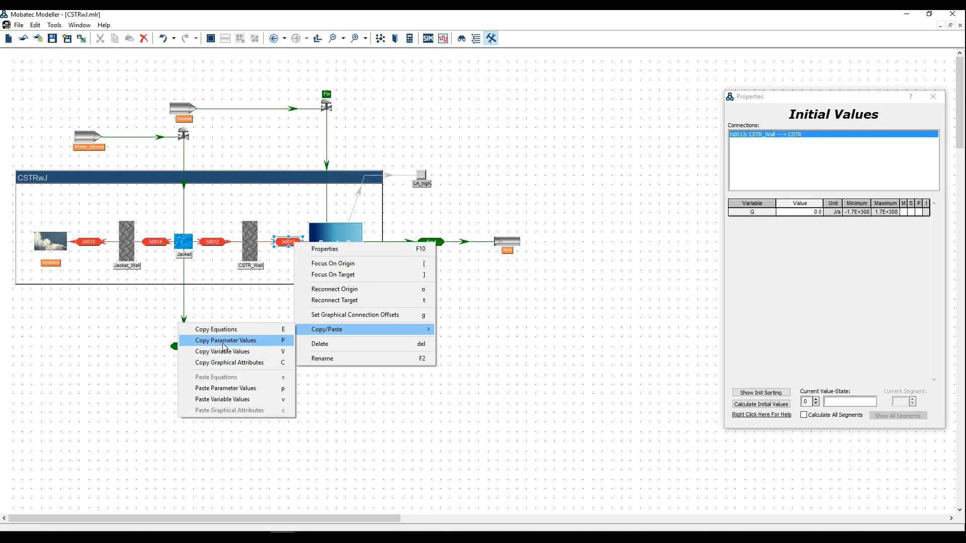
click(272, 278)
click(296, 244)
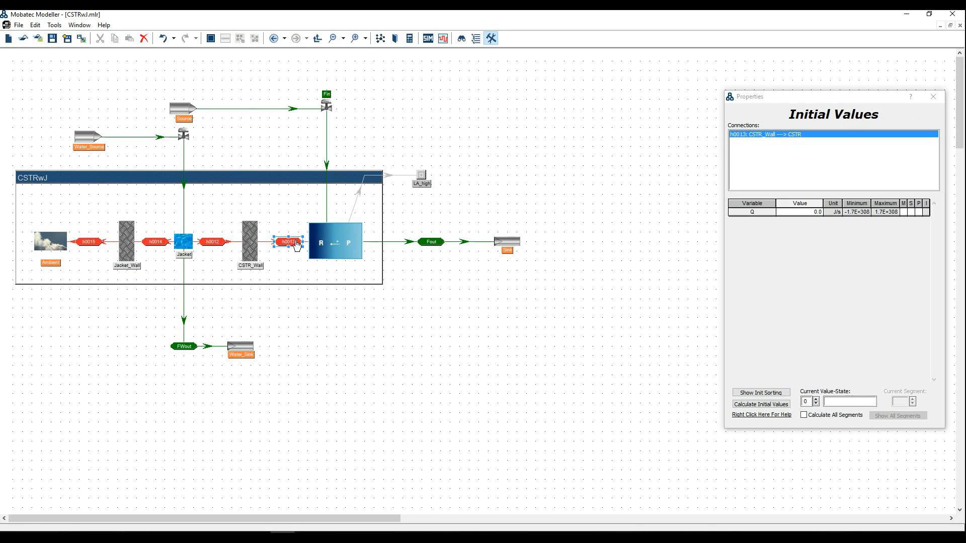
Paste the copied parameter values onto heat connection h0012 between Jacket and CSTR_Wall and calculate its initial values.
click(222, 246)
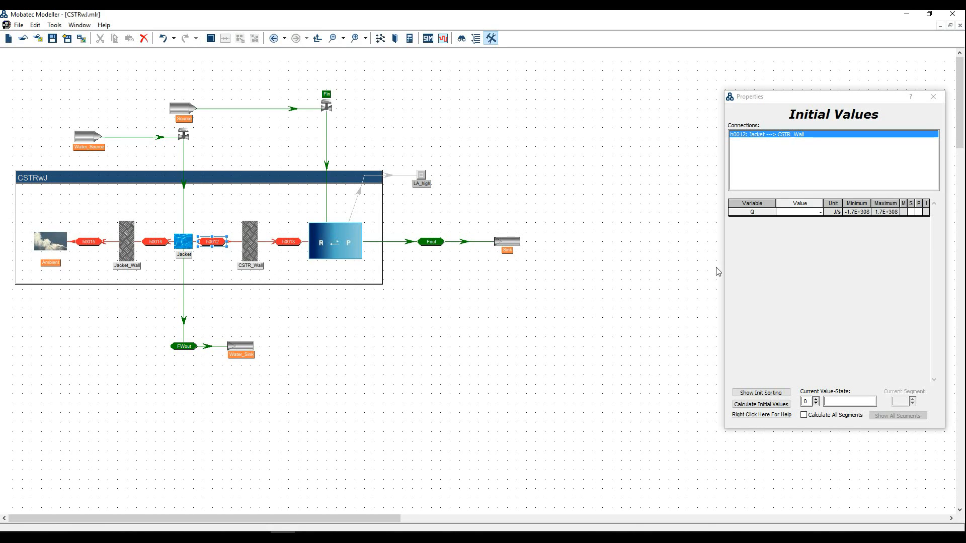
mouse_move(716, 269)
click(660, 216)
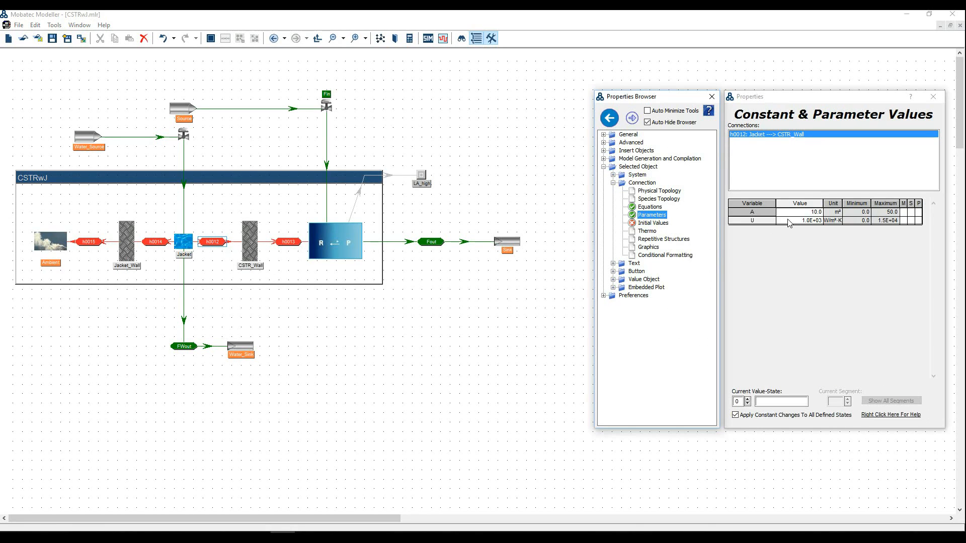
click(656, 224)
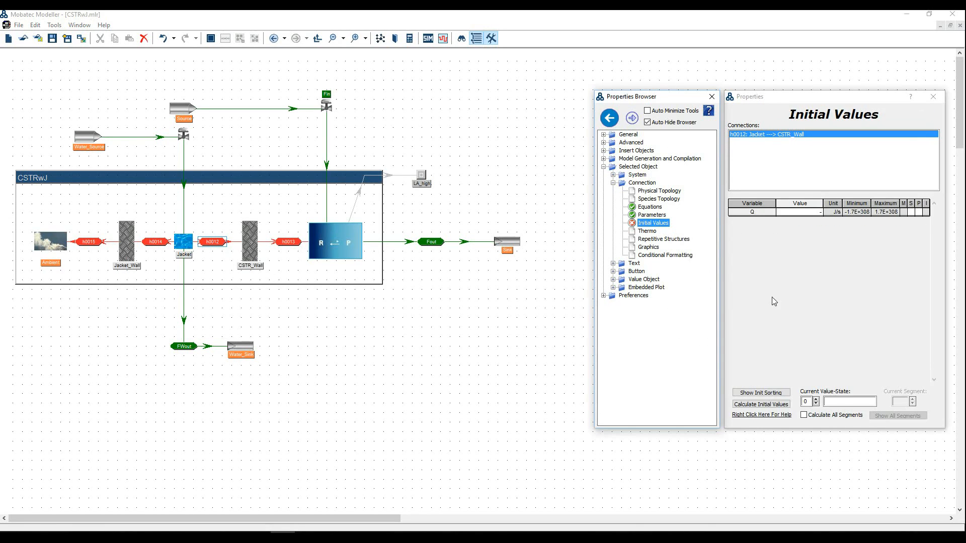
click(766, 404)
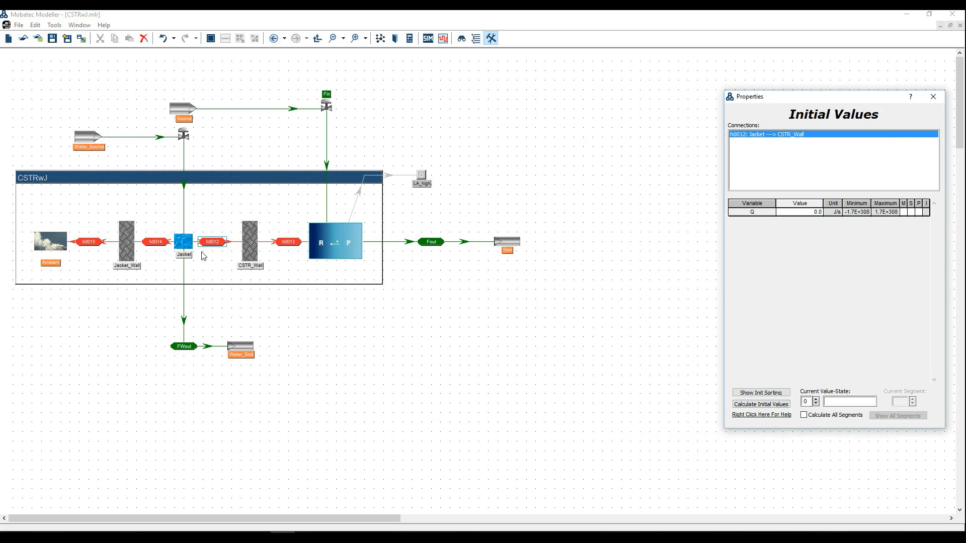
Paste the copied parameter values onto heat connection h0014 between Jacket and Jacket_Wall and calculate its initial values.
click(160, 243)
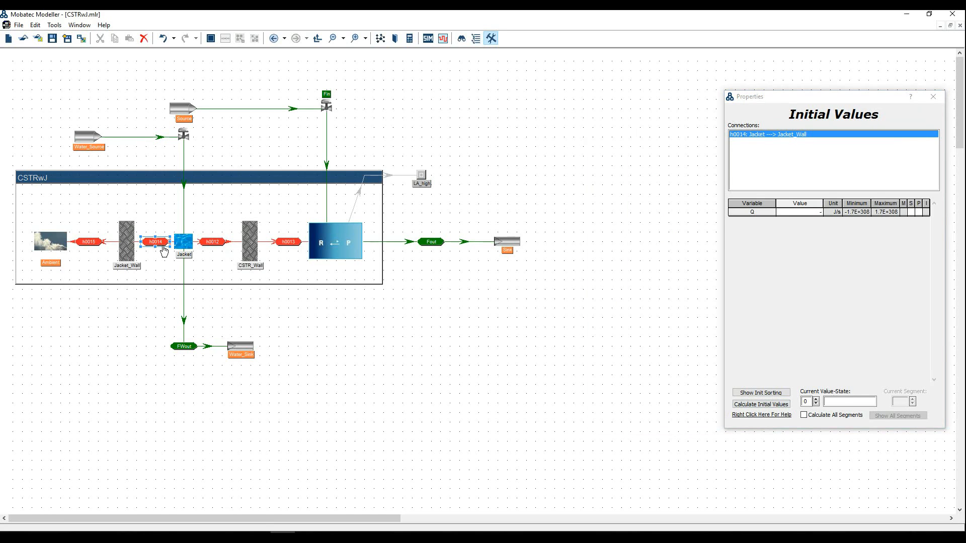
mouse_move(691, 229)
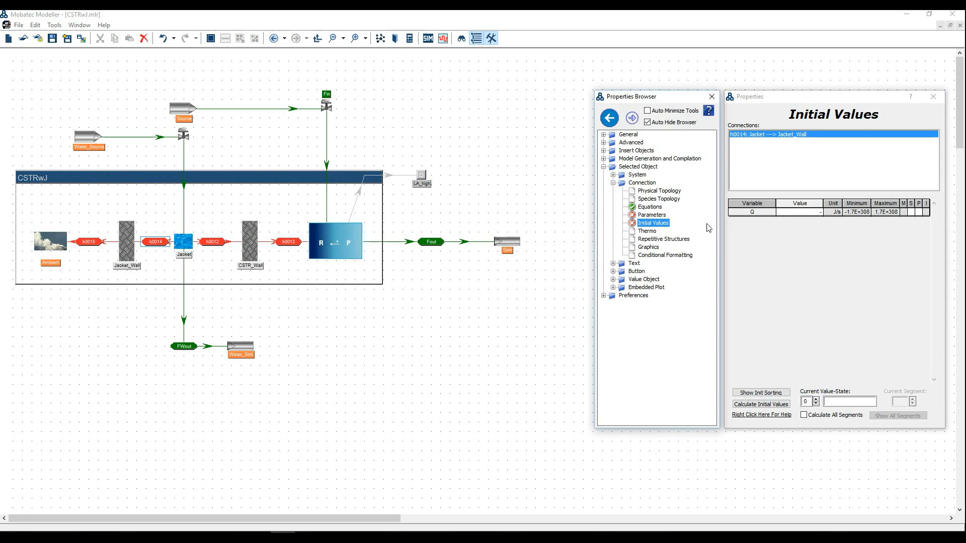
click(654, 216)
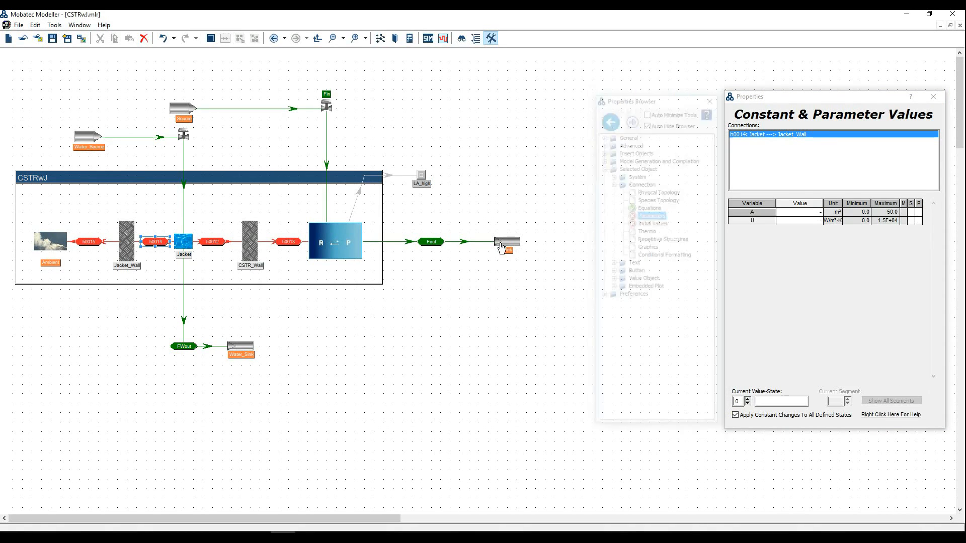
click(158, 243)
mouse_move(790, 230)
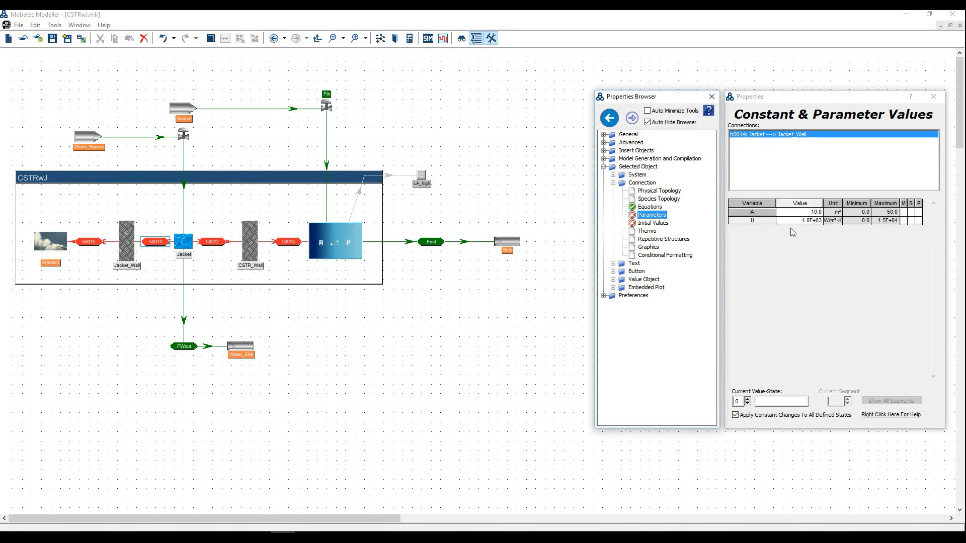
click(662, 225)
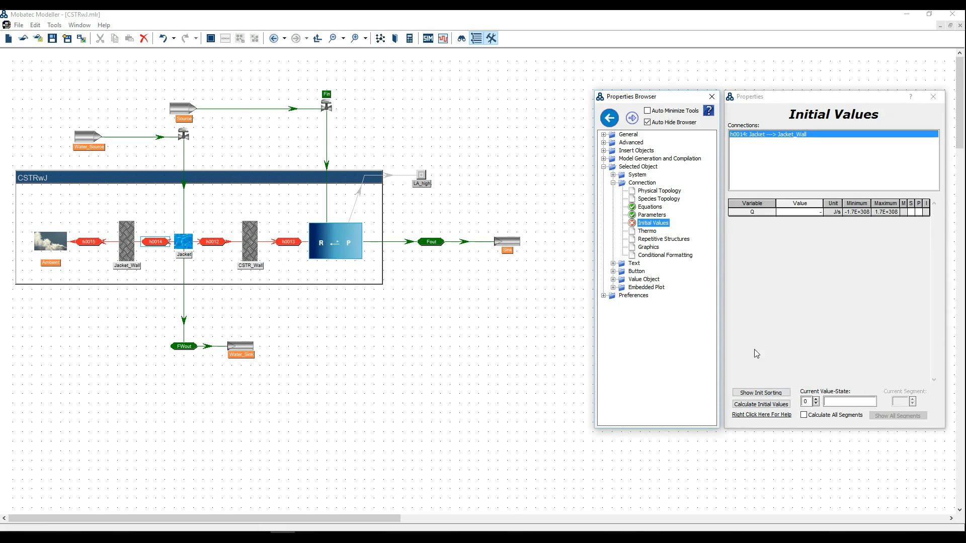
click(760, 405)
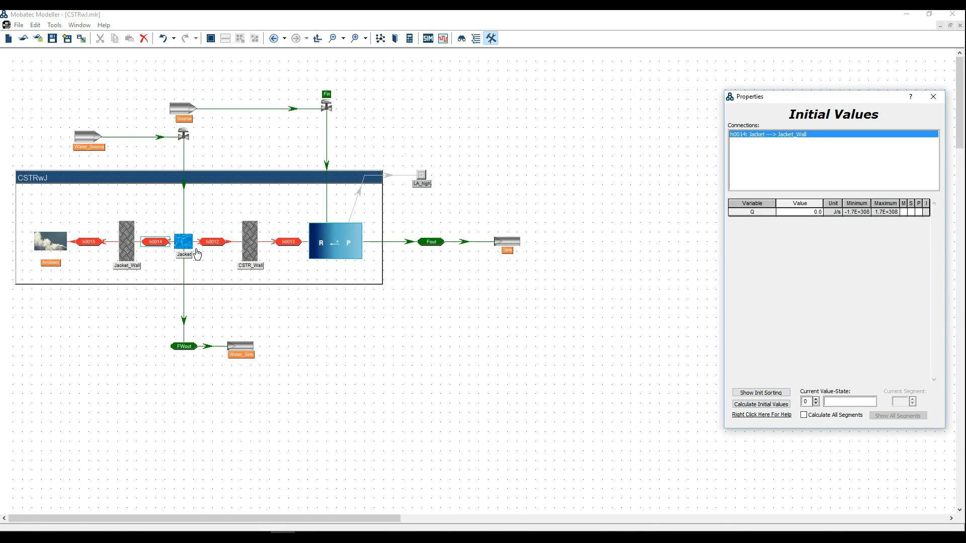
Paste the copied parameter values onto heat connection h0015 between Jacket_Wall and Ambient, and set its coefficient U to 5 W/(m²·K).
click(98, 245)
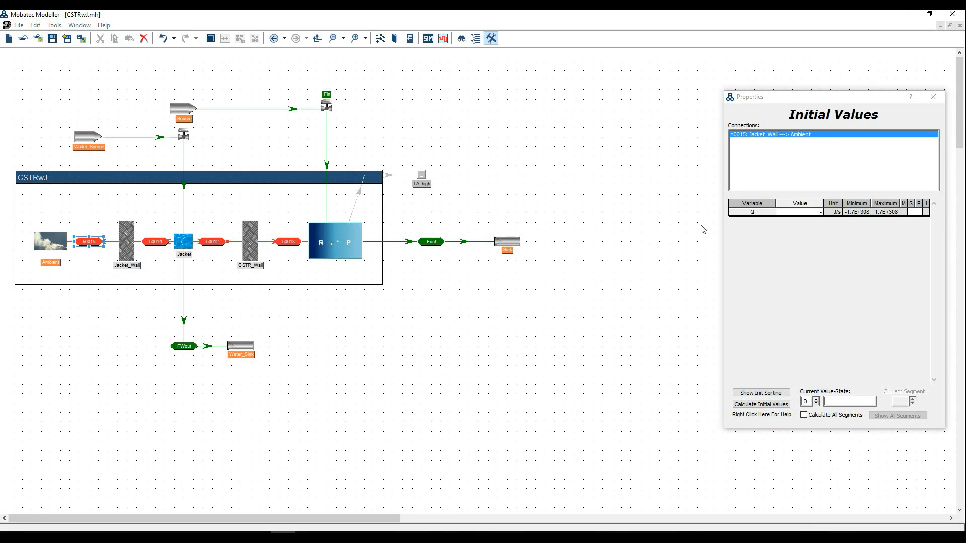
mouse_move(746, 221)
click(651, 214)
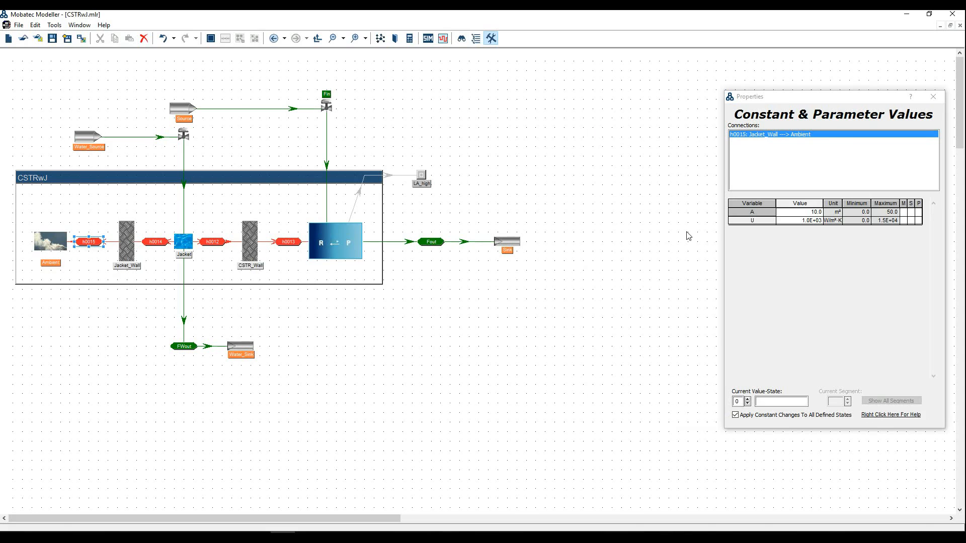
click(807, 222)
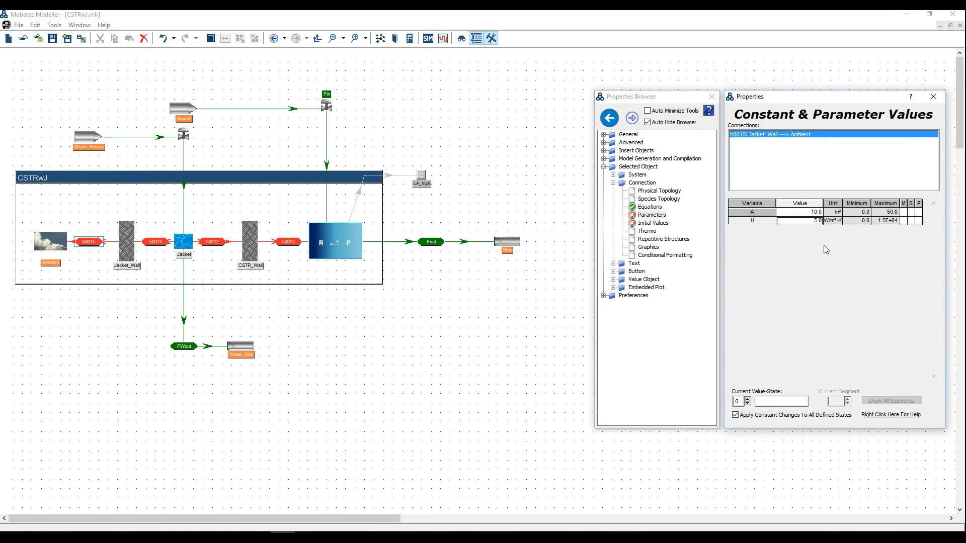
Calculate the initial values of heat connection h0015.
click(653, 223)
click(783, 405)
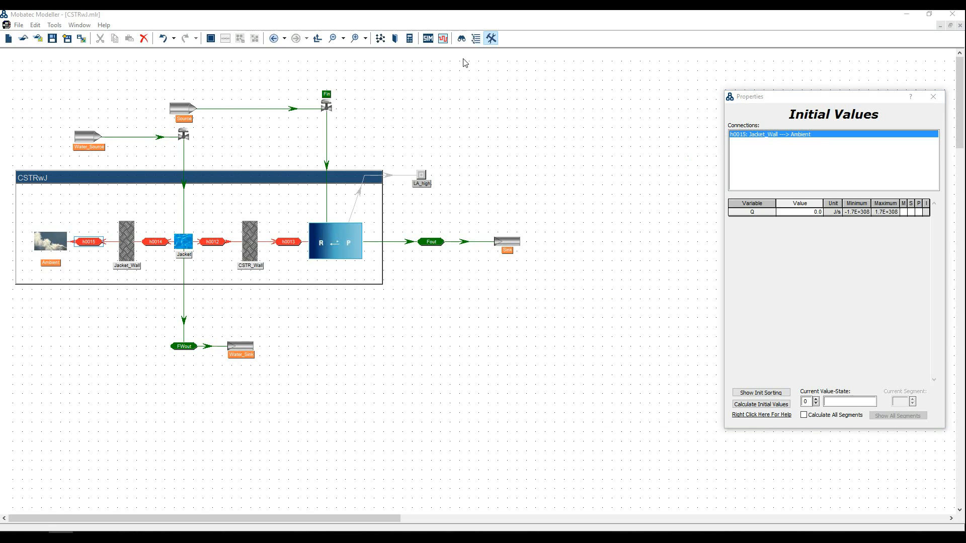
Search the complete model for uninitialized parameters and variables.
click(462, 39)
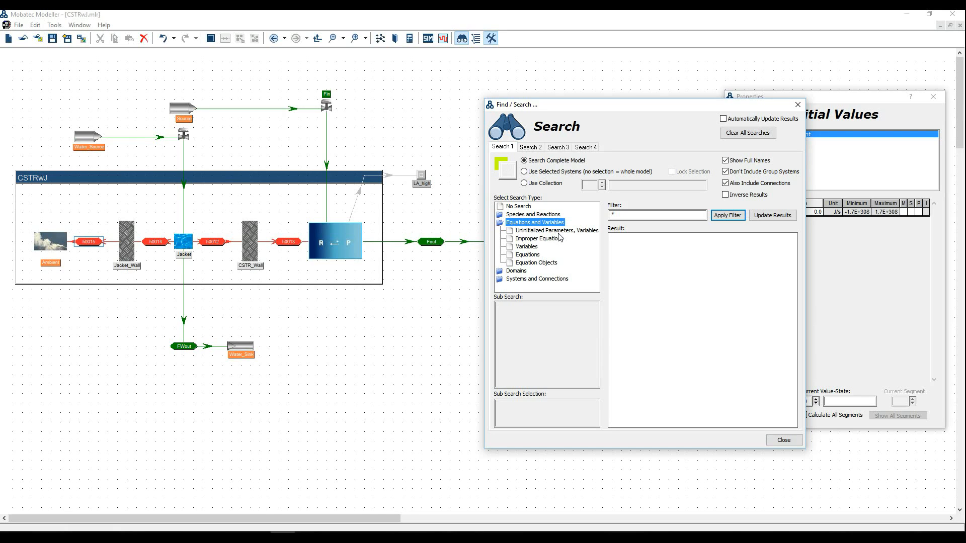
click(583, 231)
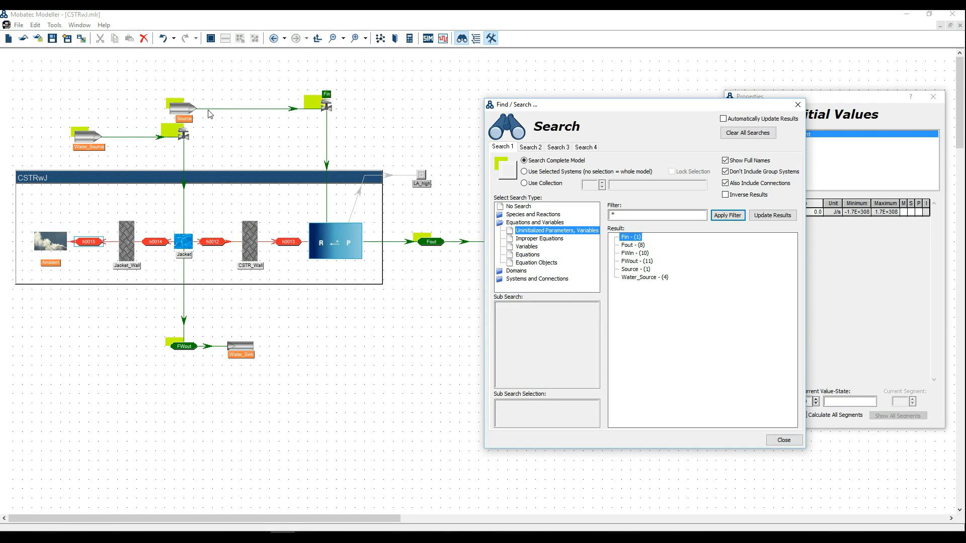
click(60, 537)
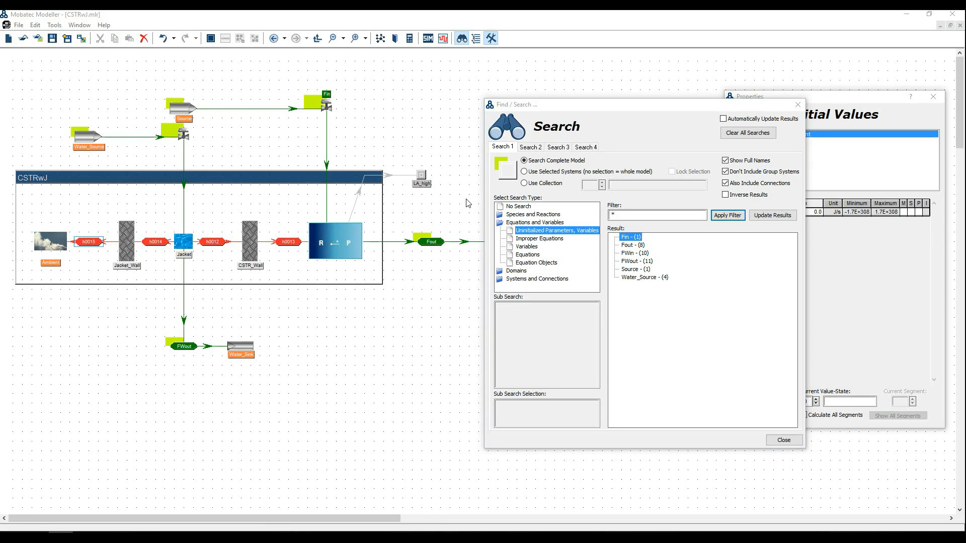
click(784, 440)
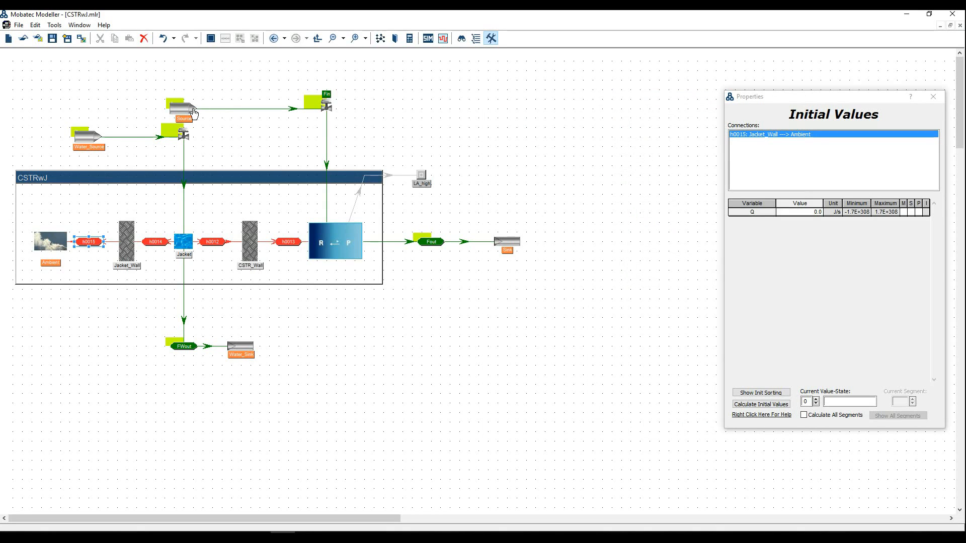
Set the Source system's pressure P to 9 bar and temperature T to 60 °C.
click(194, 111)
mouse_move(745, 206)
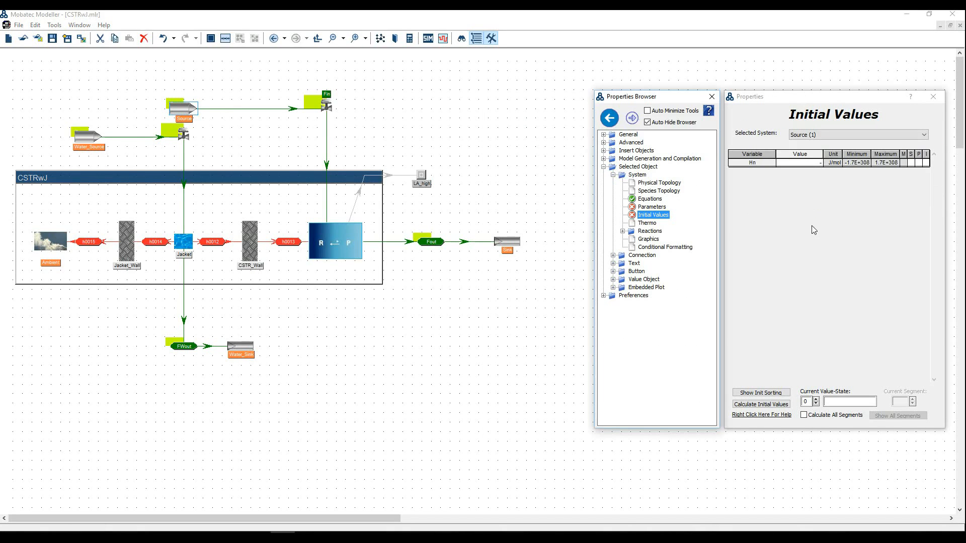
click(654, 207)
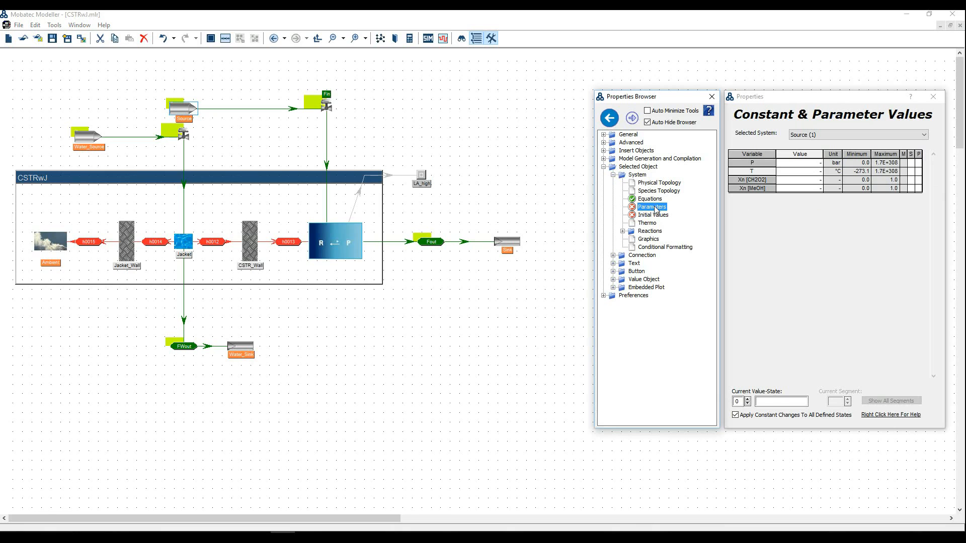
click(806, 163)
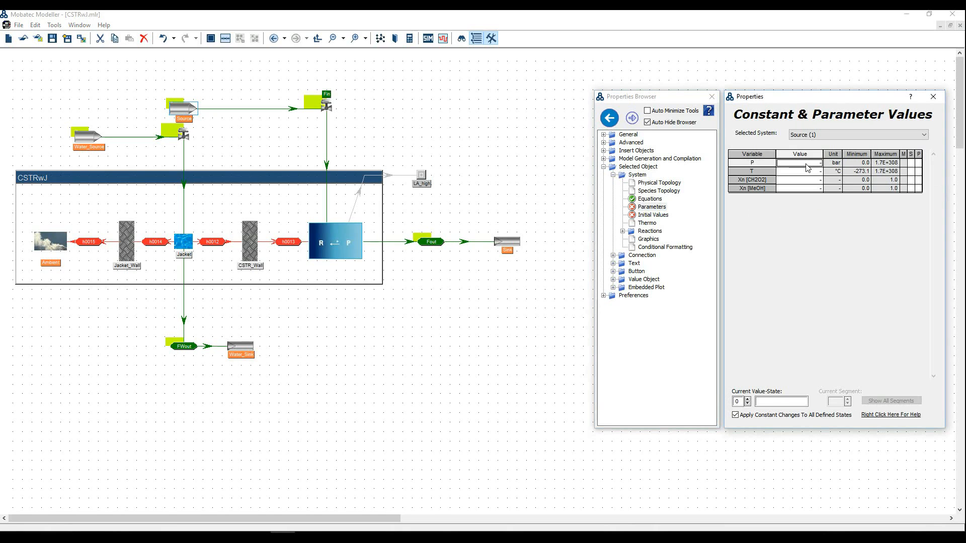
key(Return)
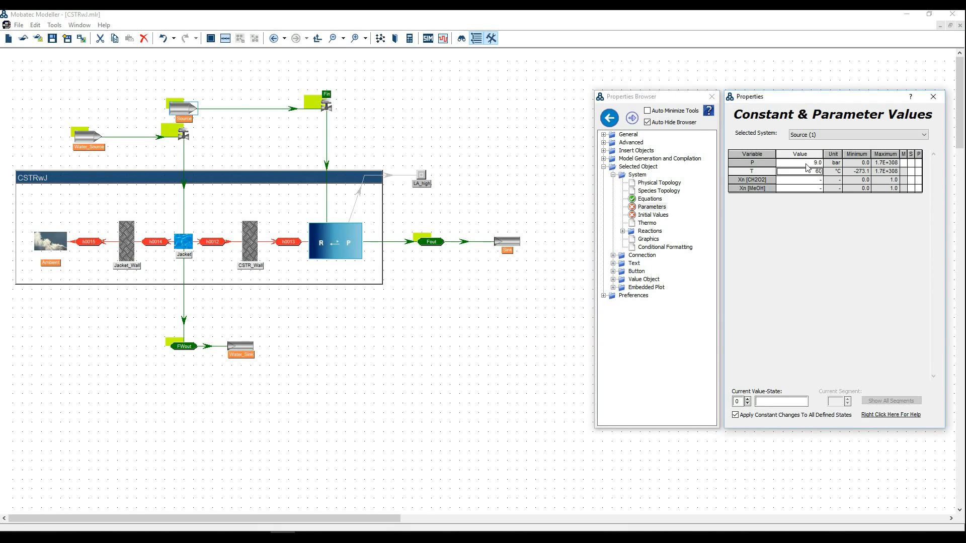
text(60)
key(Return)
Switch the Source's mole fractions Xn to percentage and set CH2O2 to 33 % and MeOH to 67 %.
right_click(837, 181)
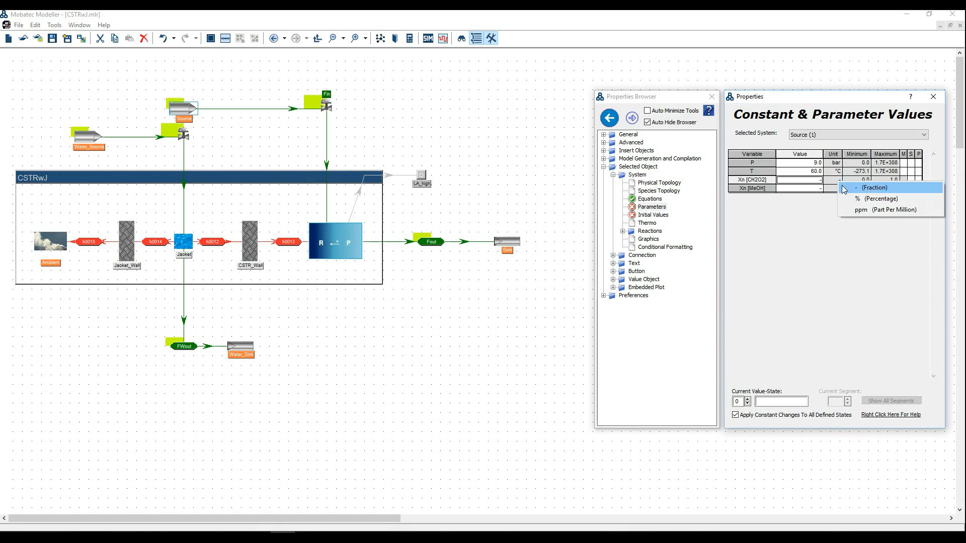
click(855, 203)
click(813, 182)
text(33)
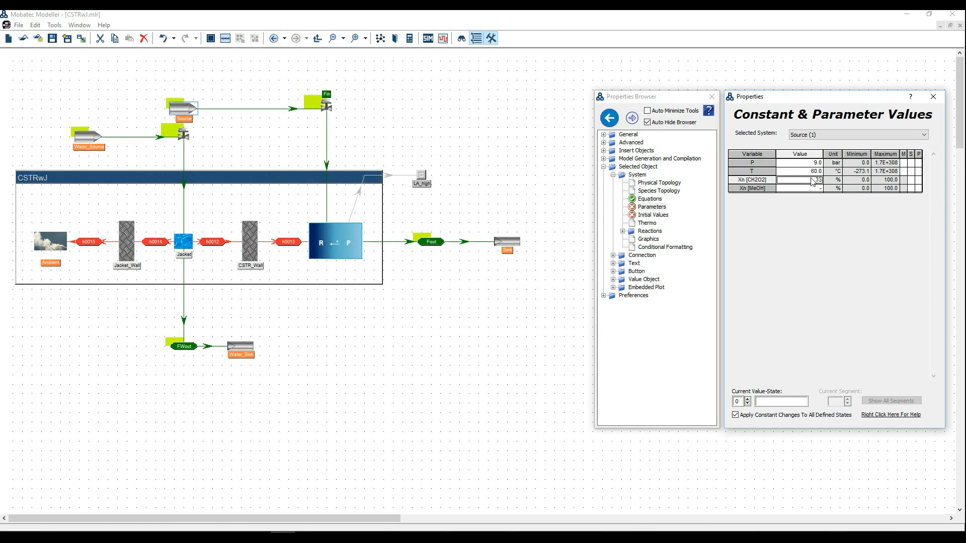
key(Return)
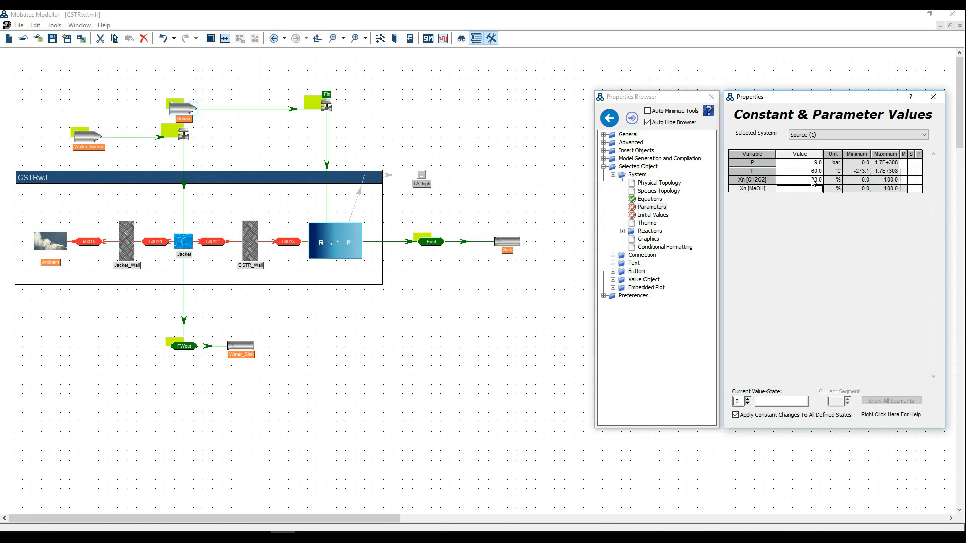
key(Return)
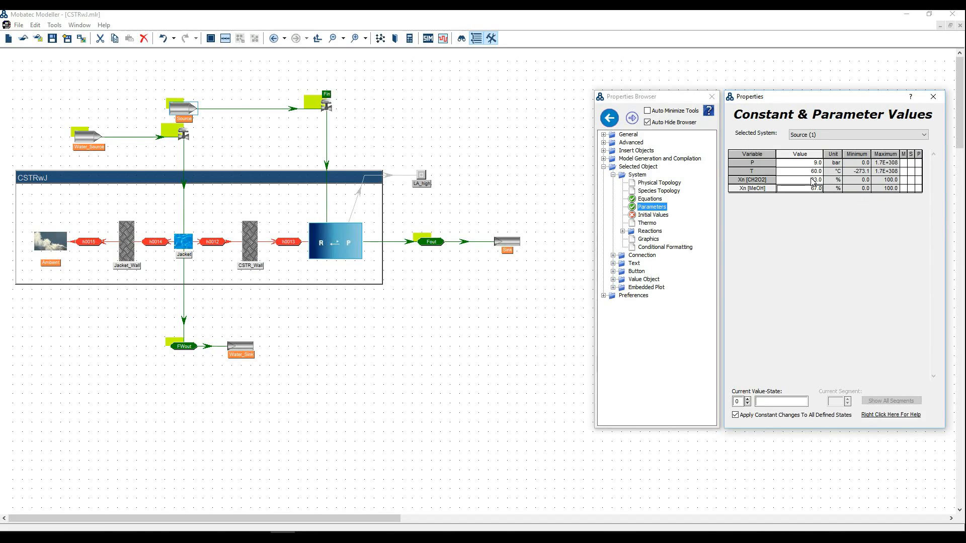
Calculate the initial values of the Source system.
mouse_move(711, 183)
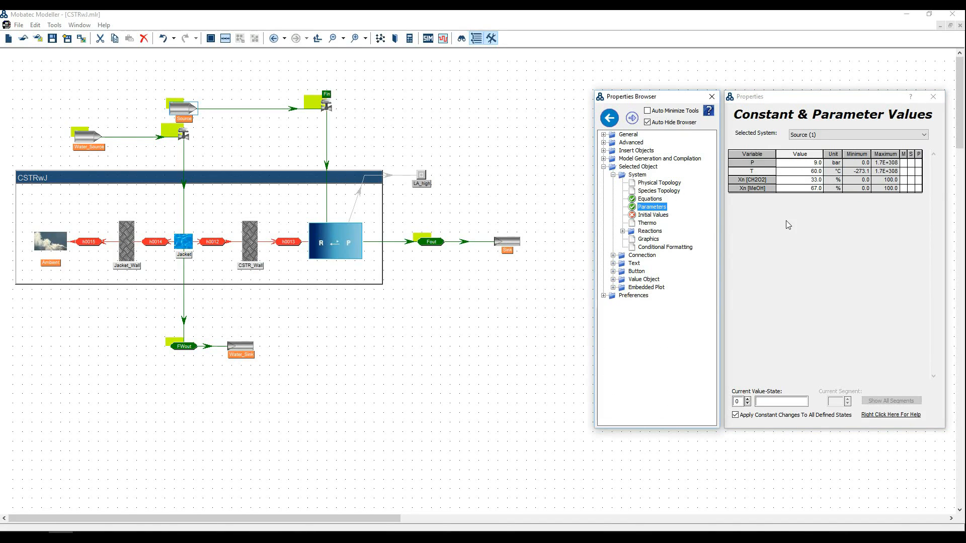
click(662, 217)
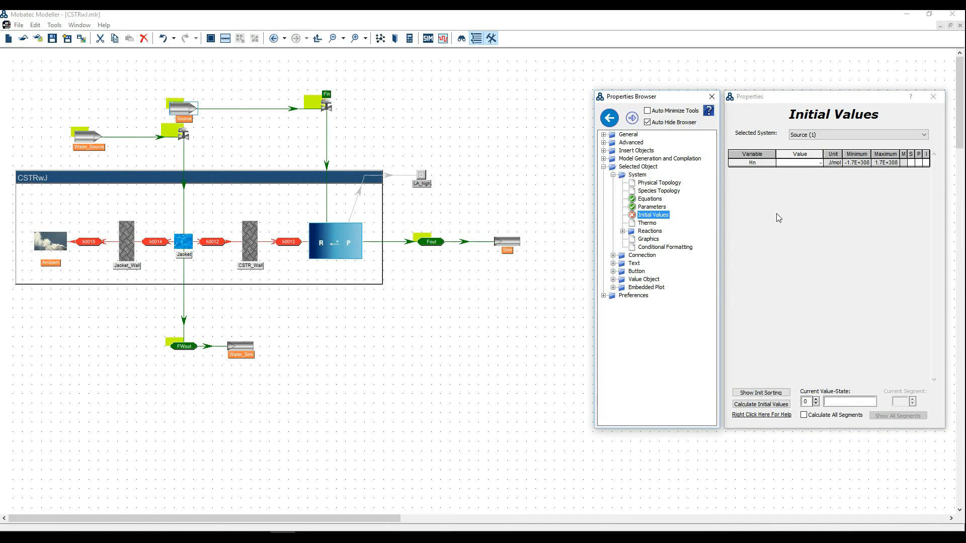
click(764, 403)
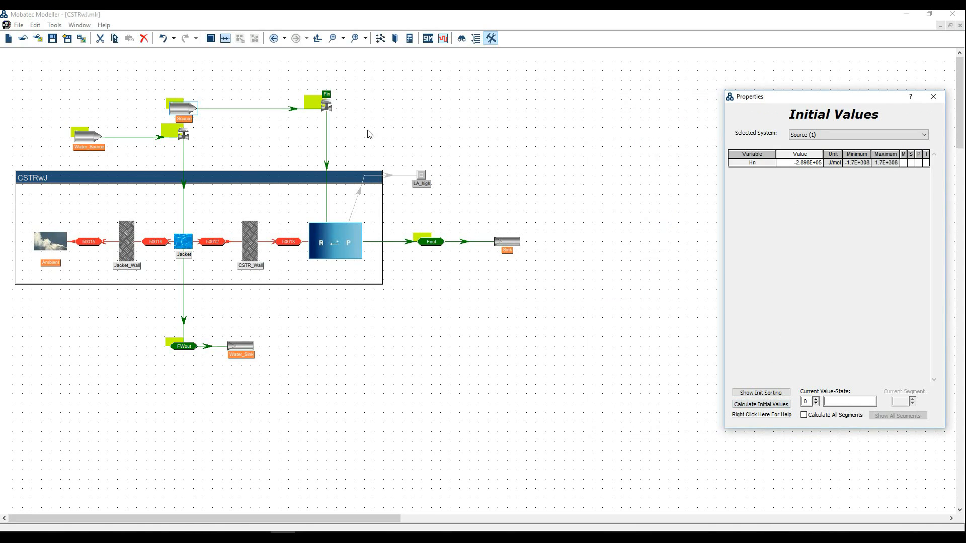
Calculate the initial values of the Fin connection (Source to CSTR) and the Fout connection (CSTR to Sink).
click(337, 112)
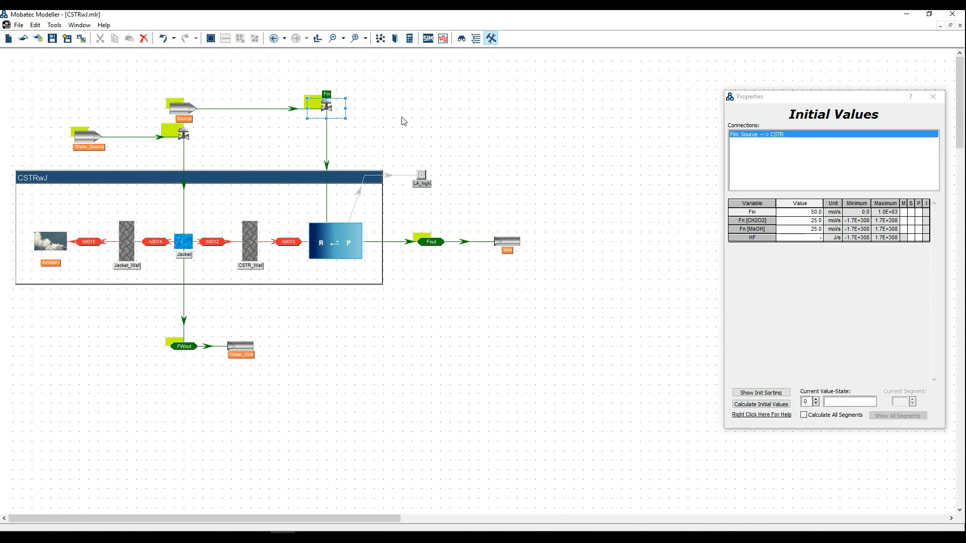
mouse_move(755, 235)
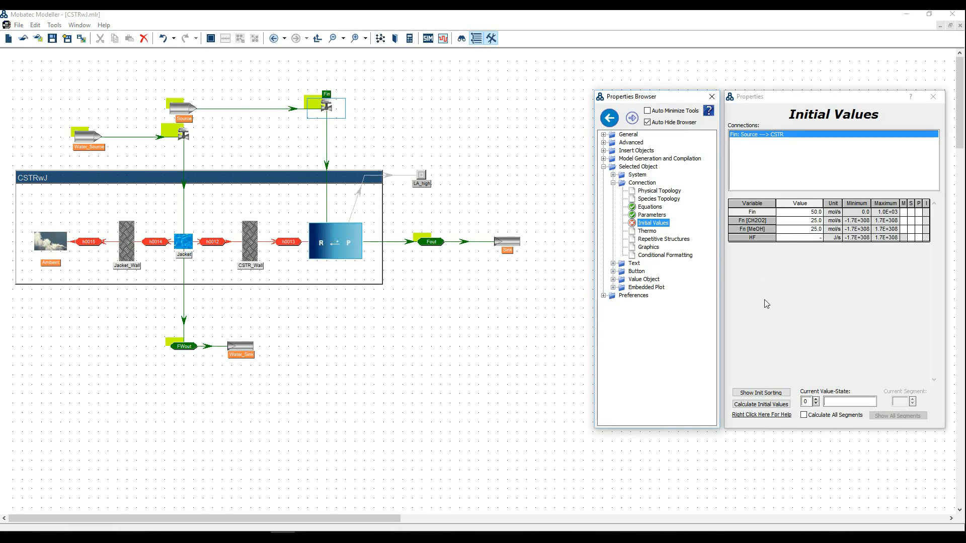
click(764, 404)
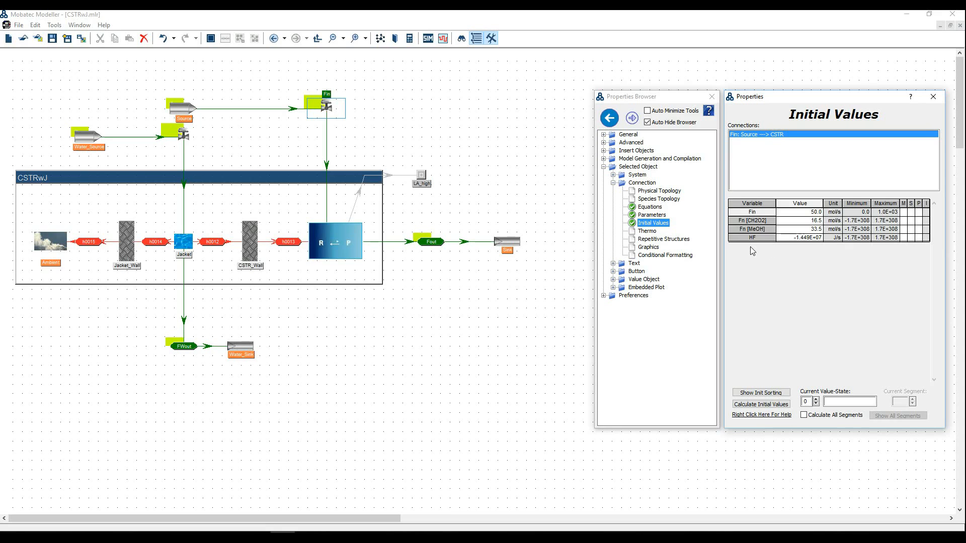
mouse_move(787, 278)
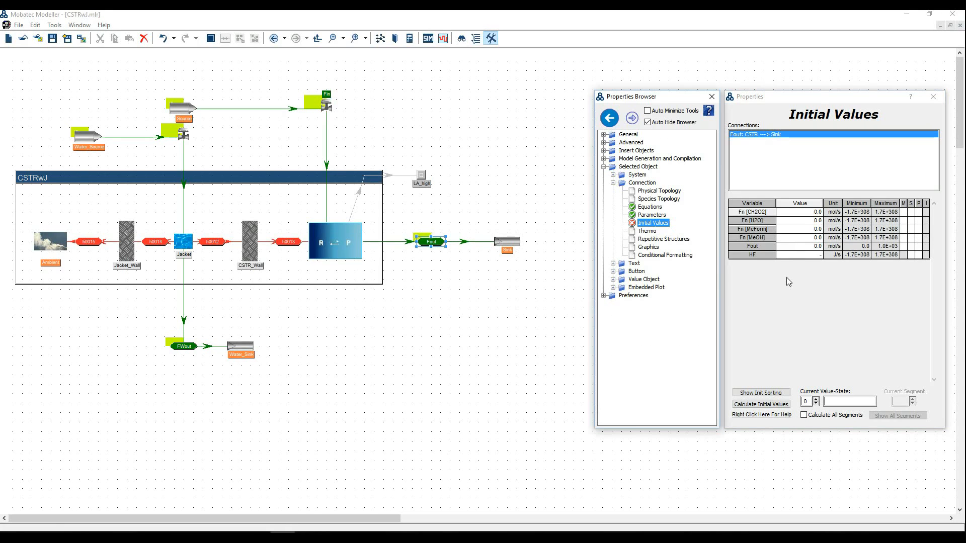
click(768, 405)
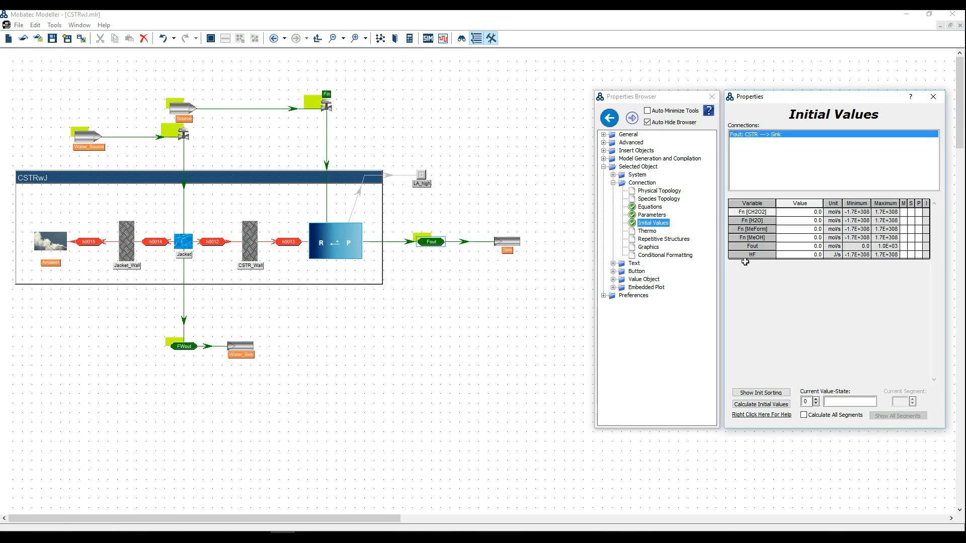
key(alt+Tab)
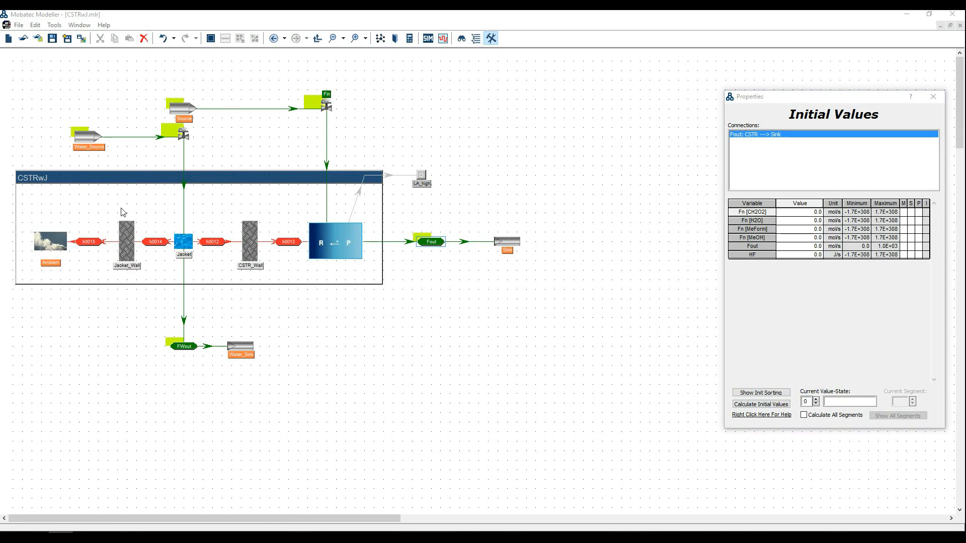
Set the Water_Source system's pressure P to 1 bar, temperature T to 15 °C and mole fraction Xn [H2O] to 100 %.
click(94, 147)
click(94, 146)
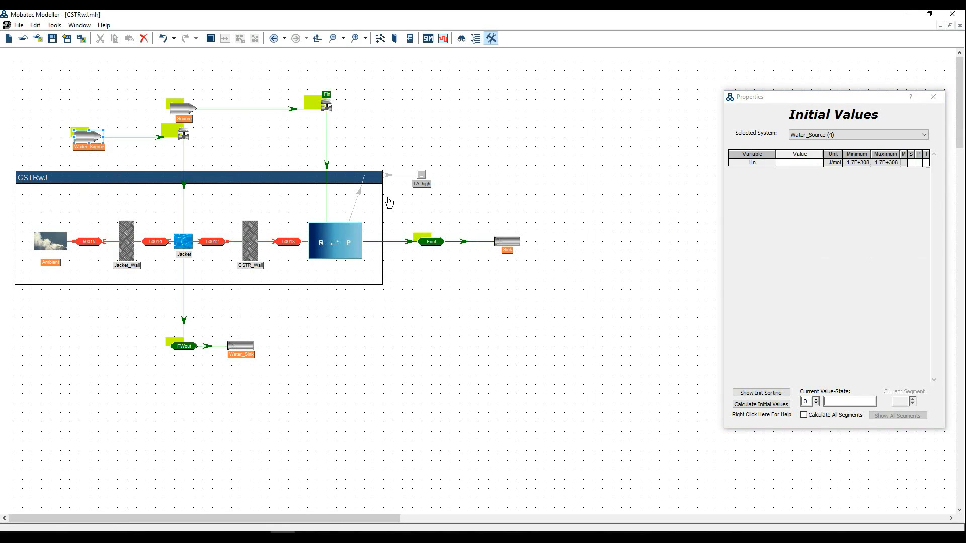
click(653, 208)
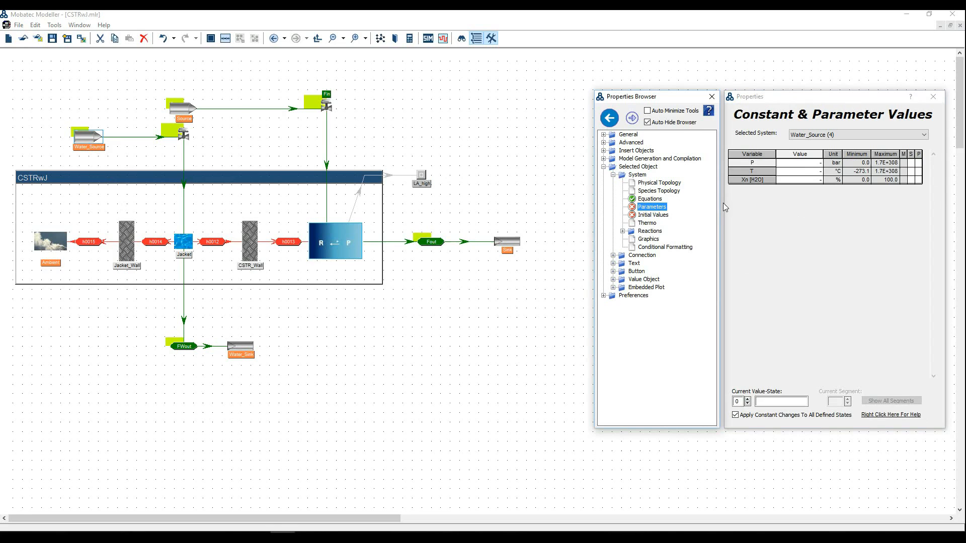
click(804, 166)
key(Return)
text(15)
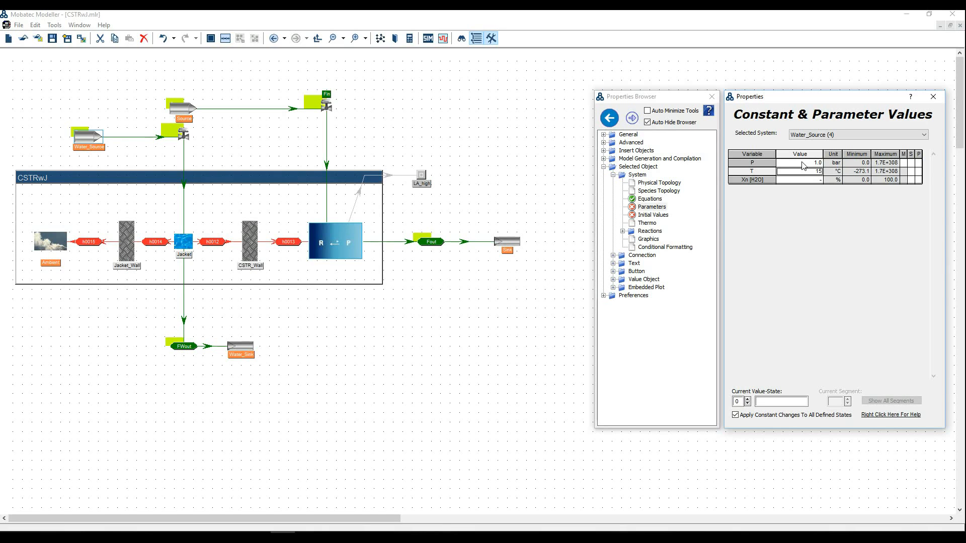
key(Return)
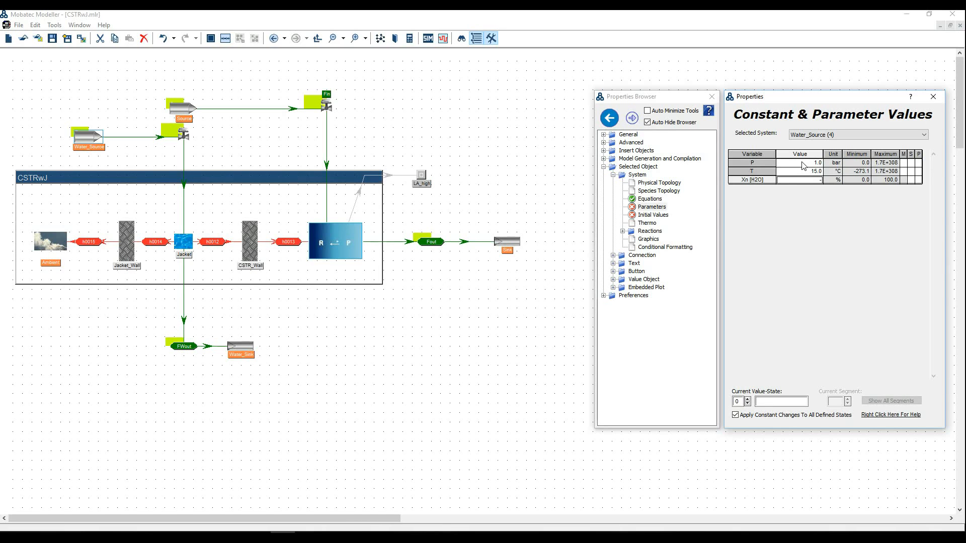
text(100)
key(Return)
Calculate the initial values of the Water_Source system and of the FWin connection from Water_Source to Jacket.
click(653, 215)
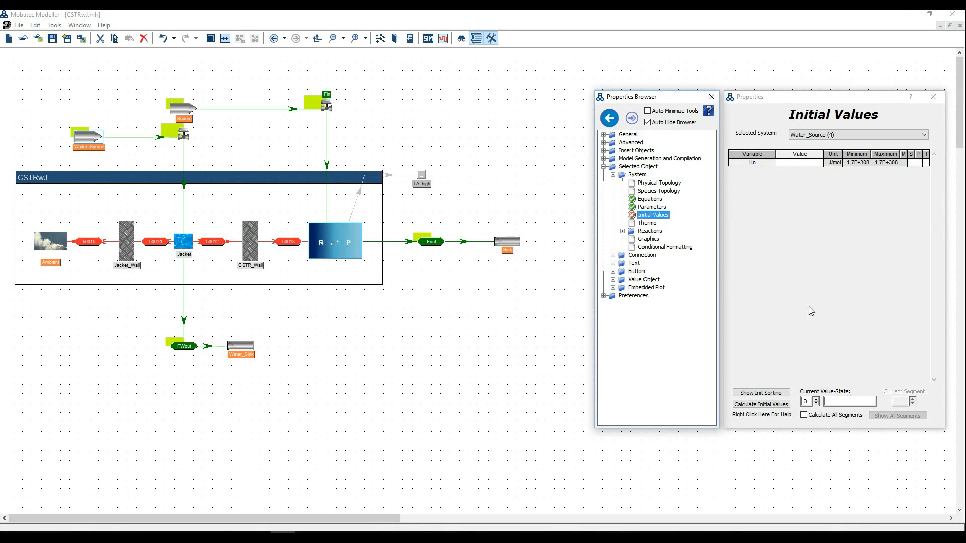
click(775, 406)
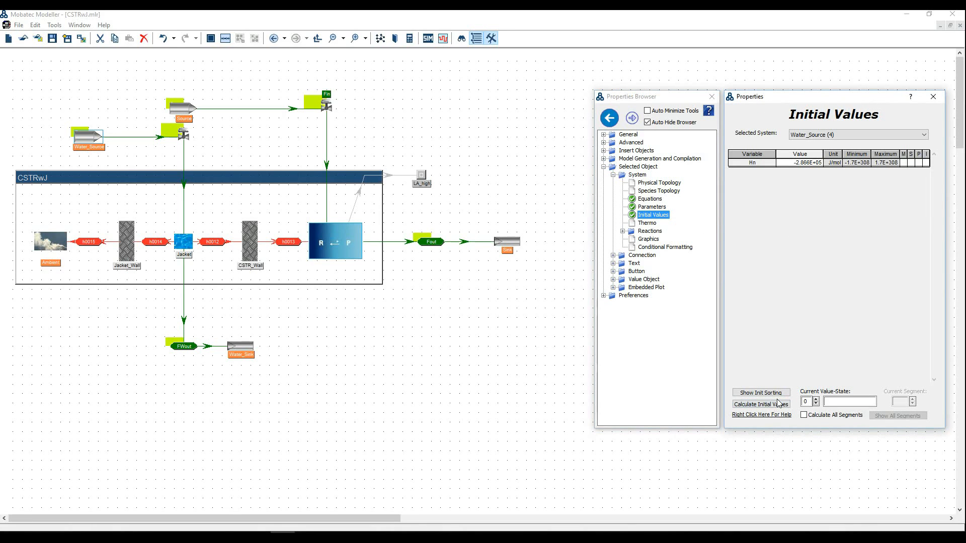
click(201, 146)
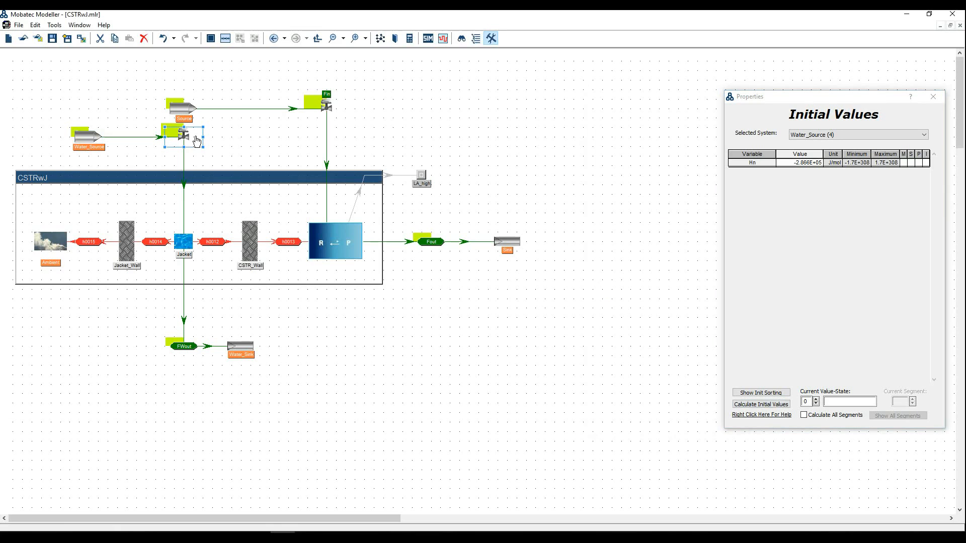
mouse_move(769, 242)
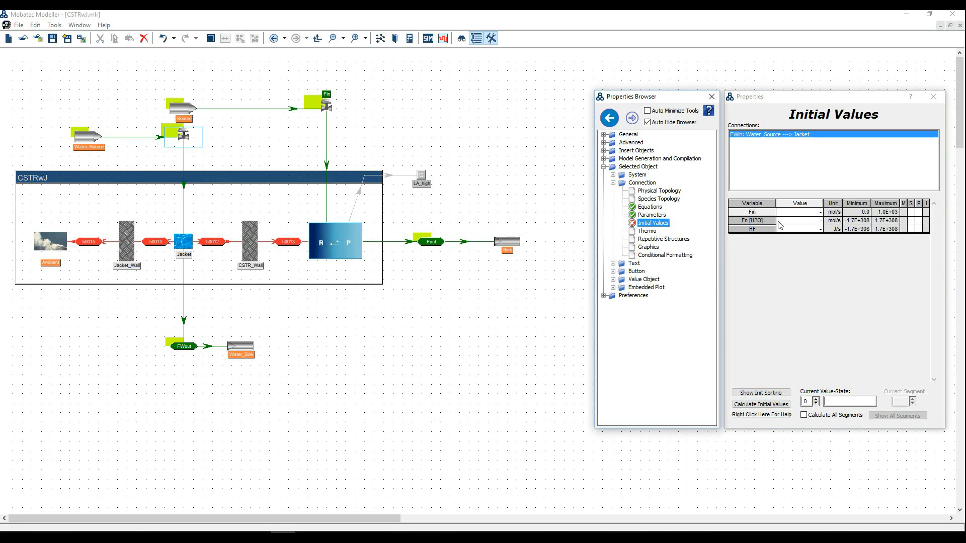
click(652, 214)
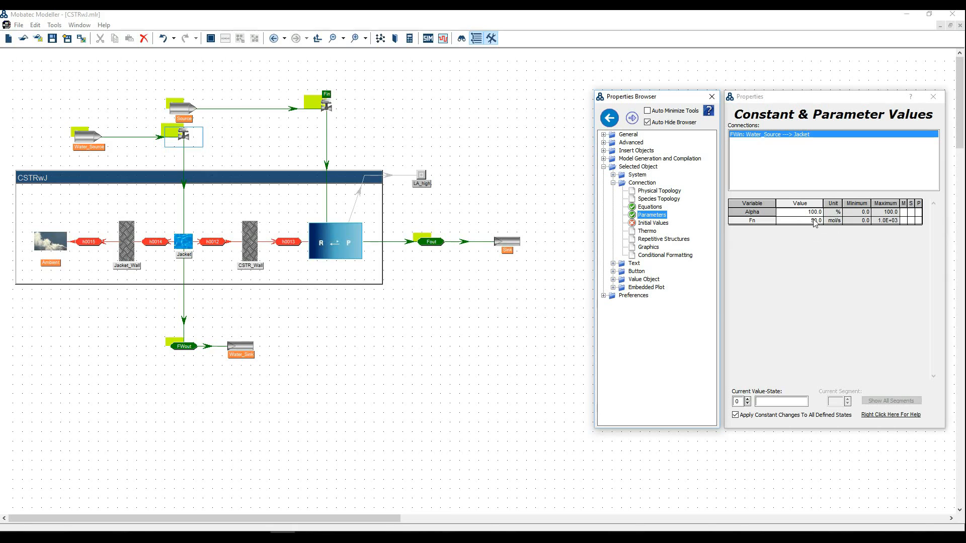
click(652, 223)
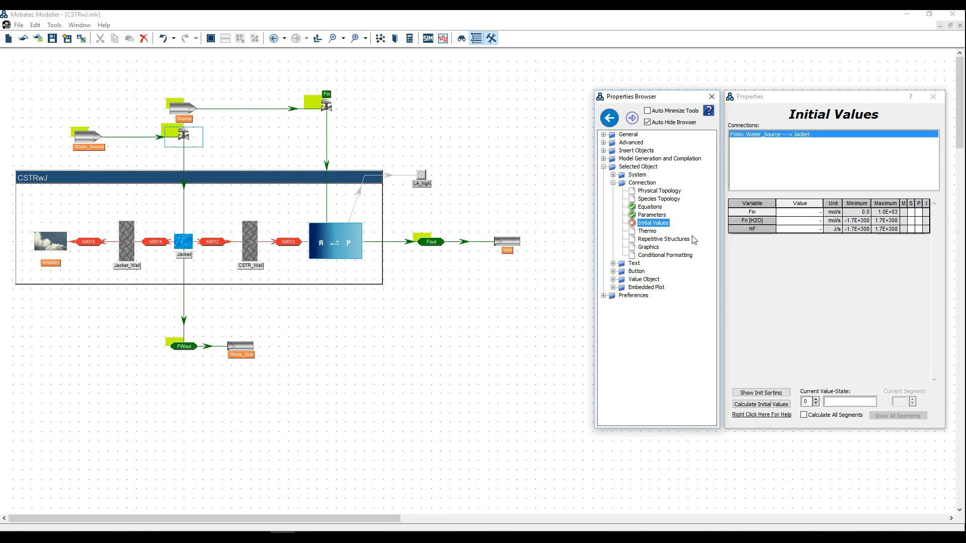
click(765, 405)
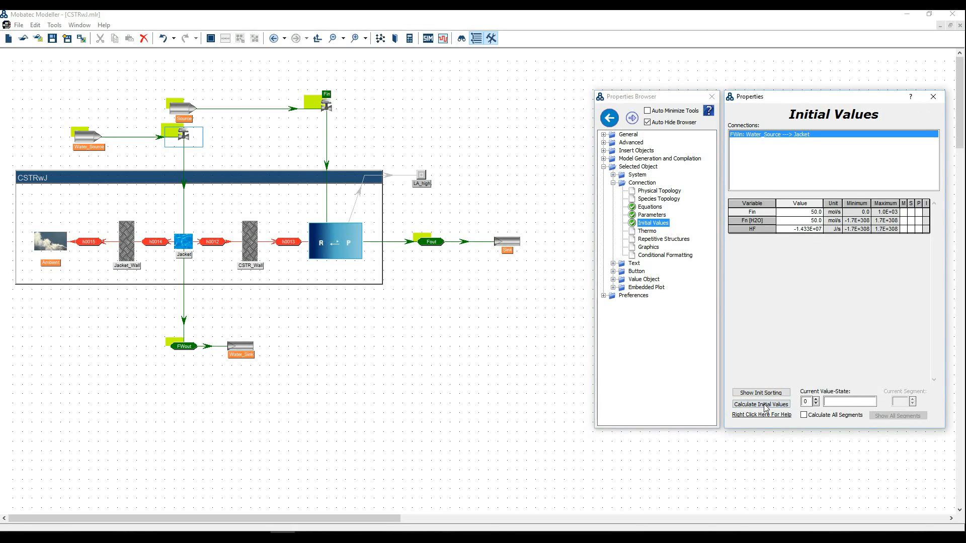
Check the parameters of the FWout connection from Jacket to Water_Sink and calculate its initial values.
click(189, 347)
mouse_move(829, 288)
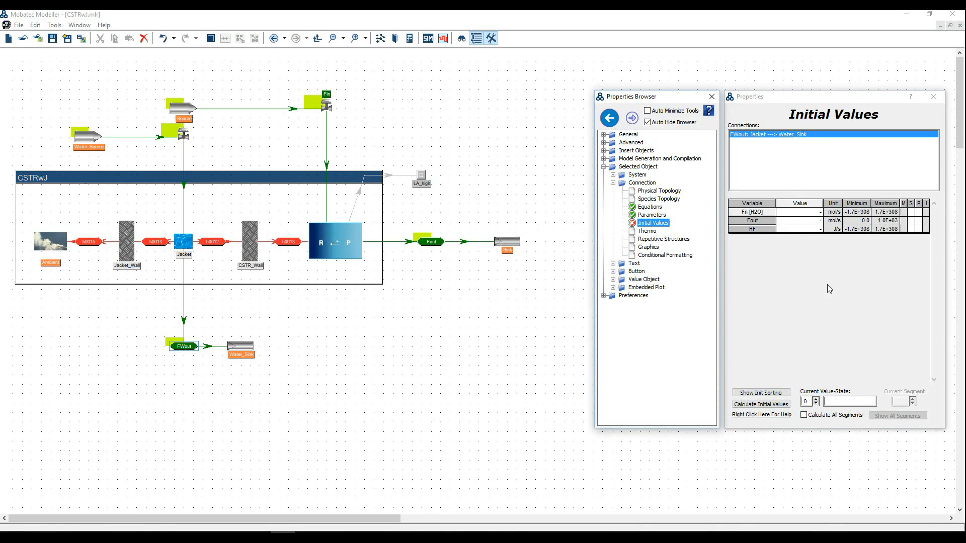
click(659, 215)
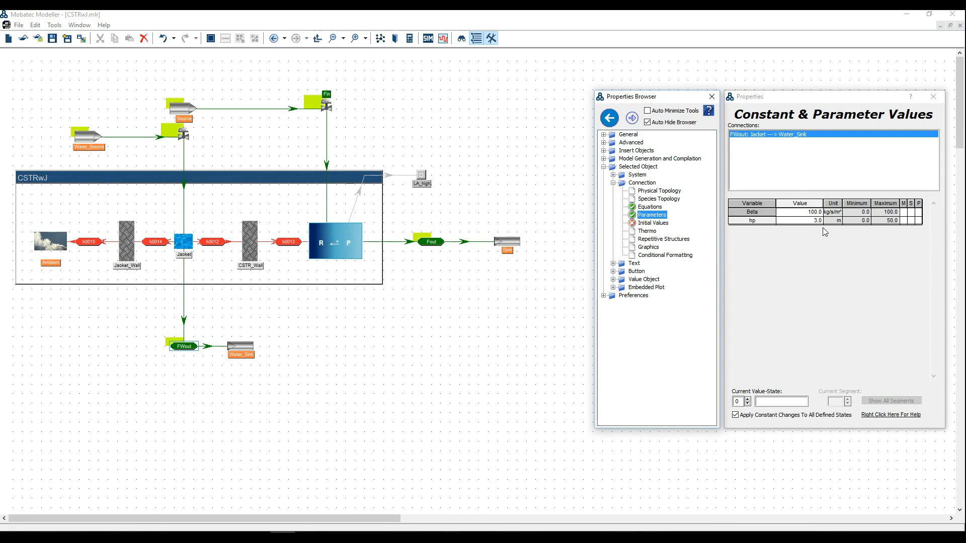
click(669, 223)
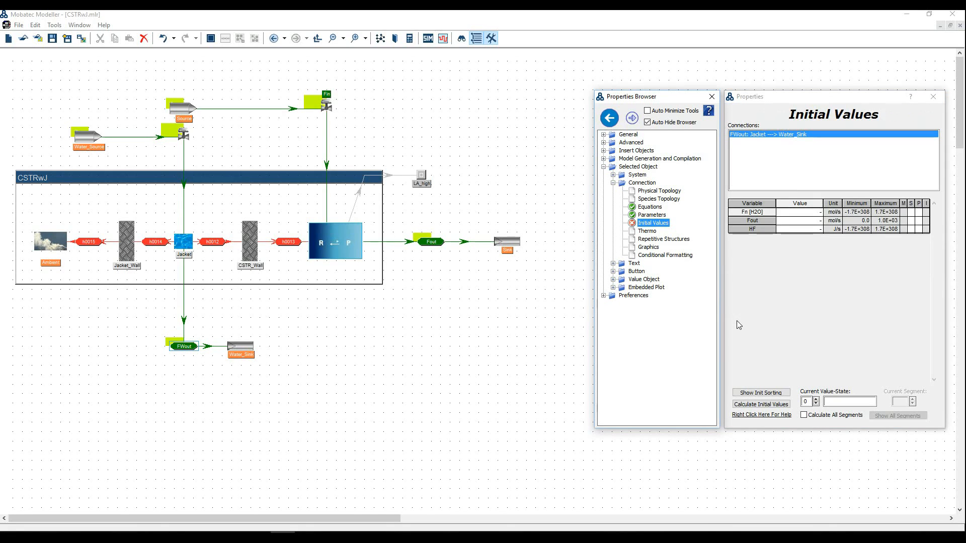
click(760, 405)
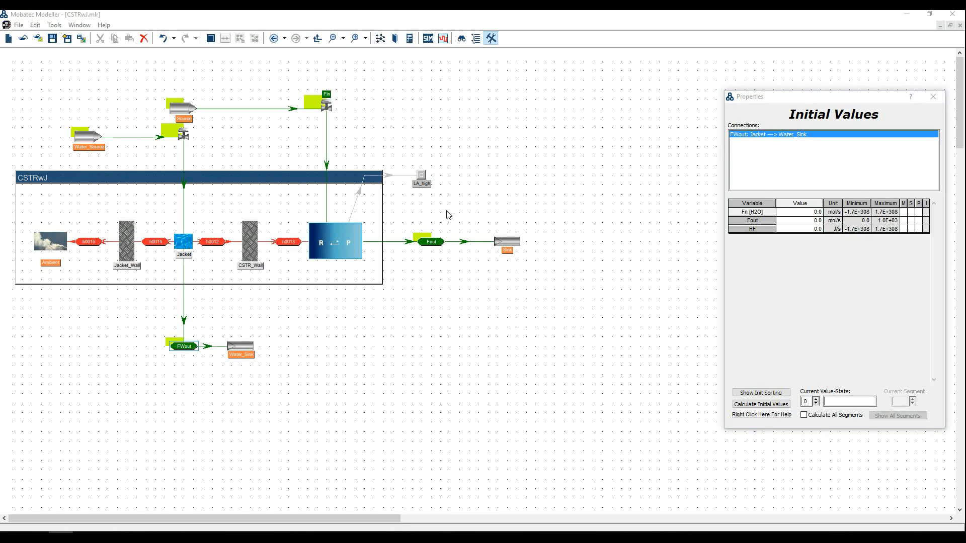
Recheck the complete model for uninitialized parameters and variables with automatically updated results, and clear all searches.
click(461, 38)
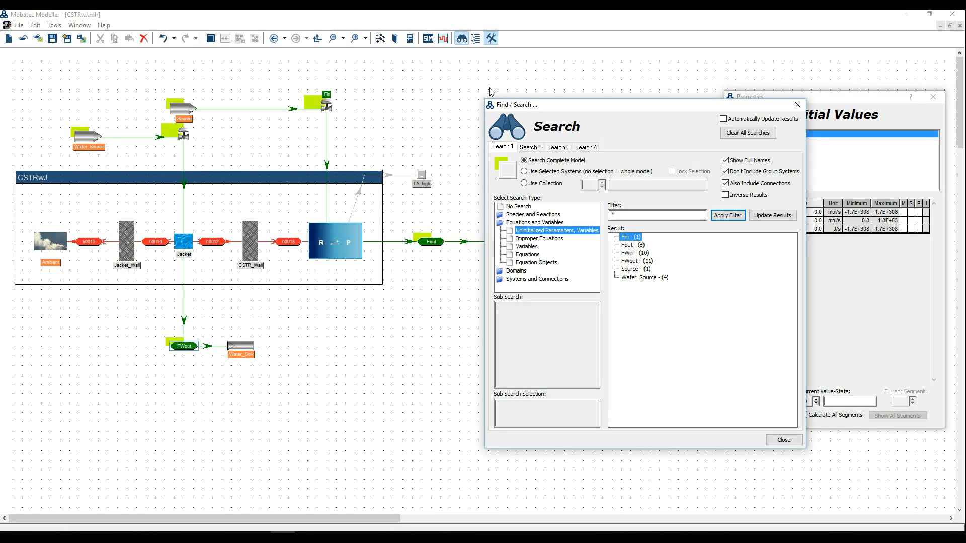
click(723, 120)
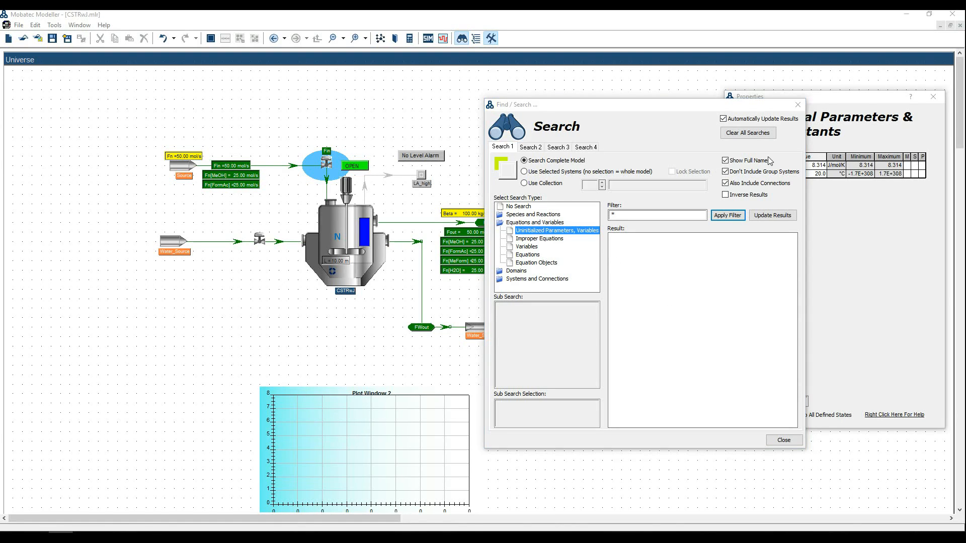
click(753, 135)
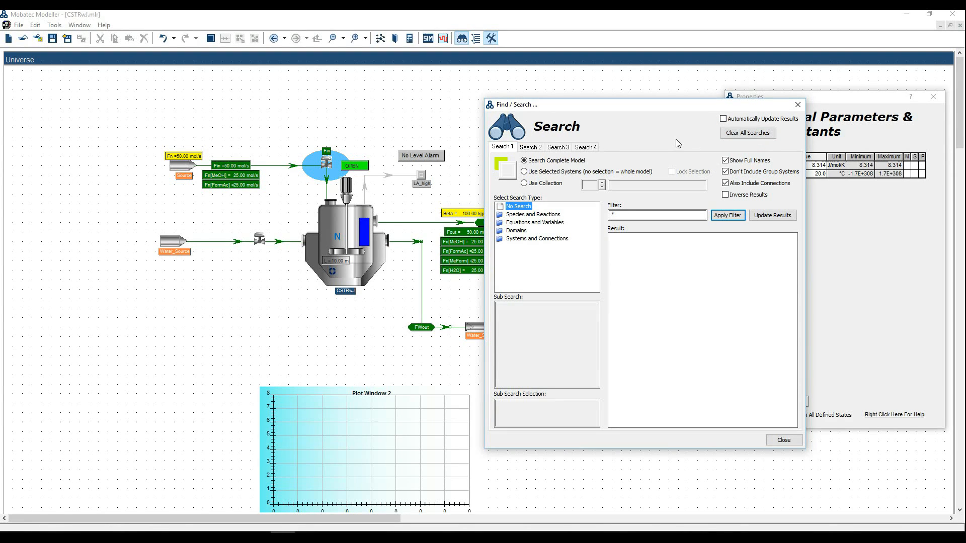
click(355, 114)
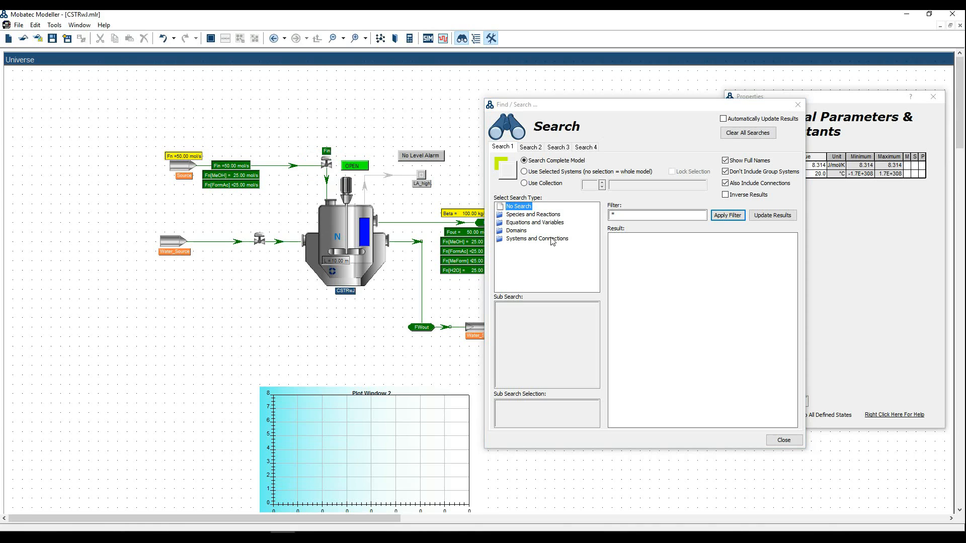
click(783, 440)
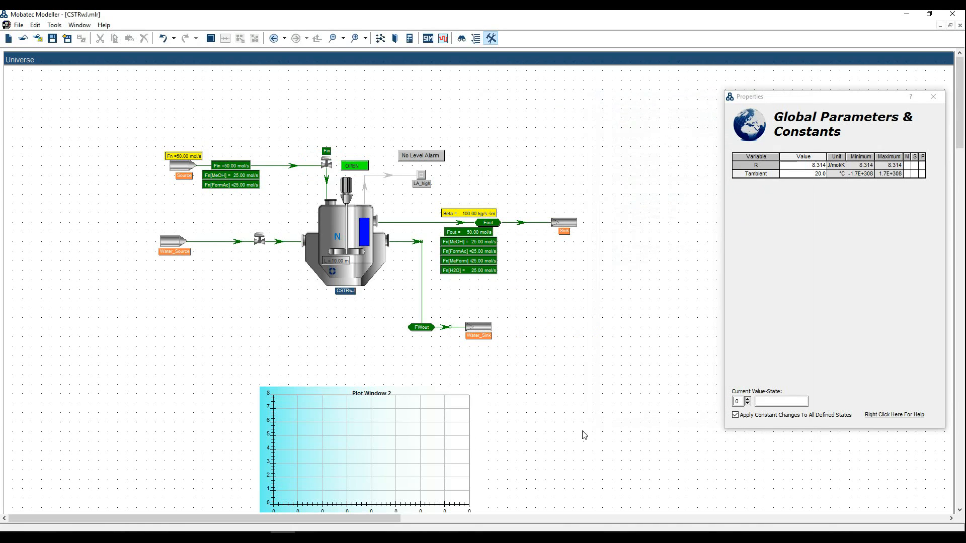
Consult the Adobe Acrobat Reader manual on running a dynamic simulation and monitoring variable values, and return to Mobatec Modeller.
click(307, 538)
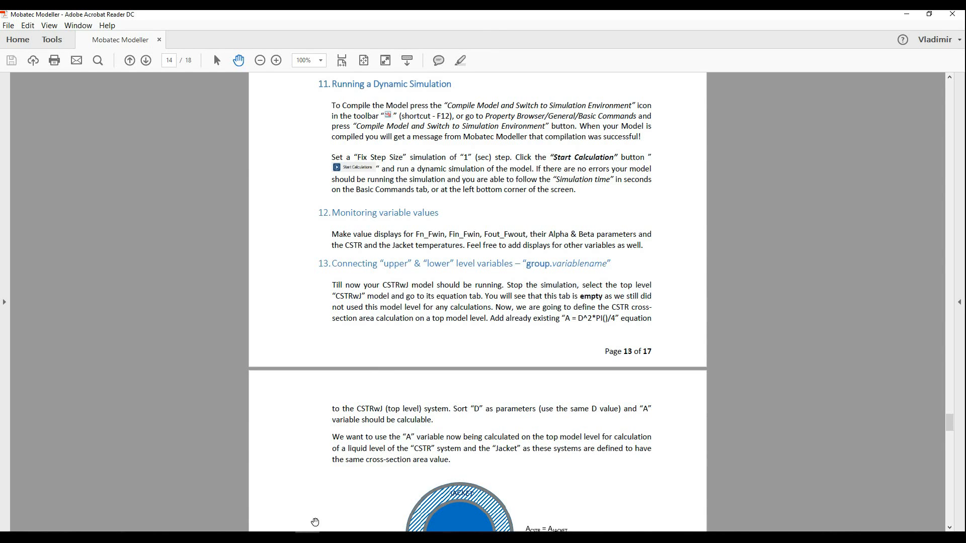
click(282, 532)
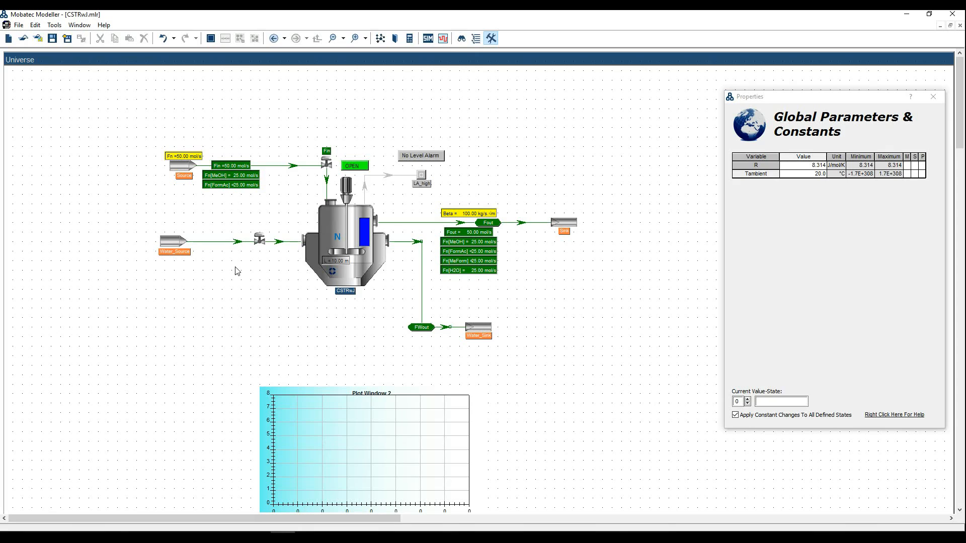
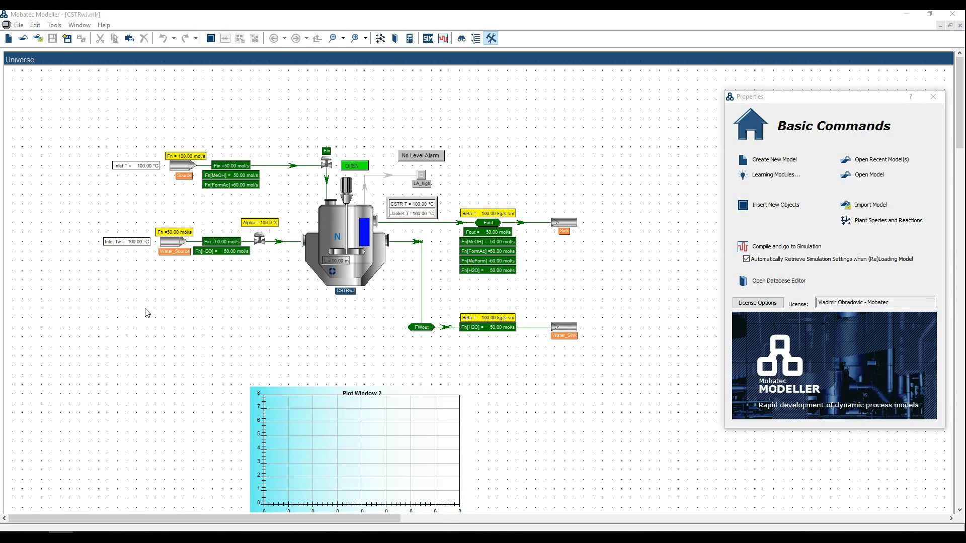
Examine the settings of the value displays for the inlet temperatures, the inlet flows and FWin's Alpha parameter.
click(136, 247)
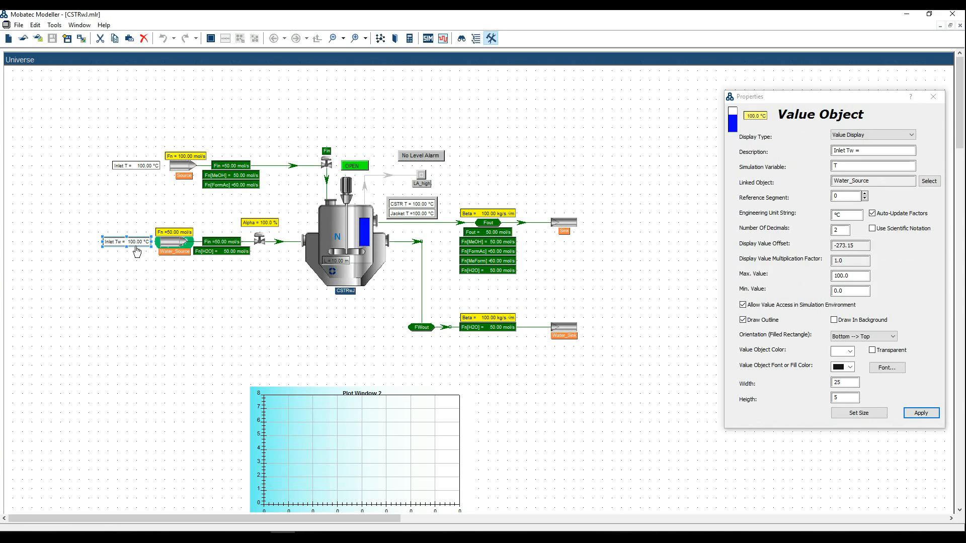
click(139, 171)
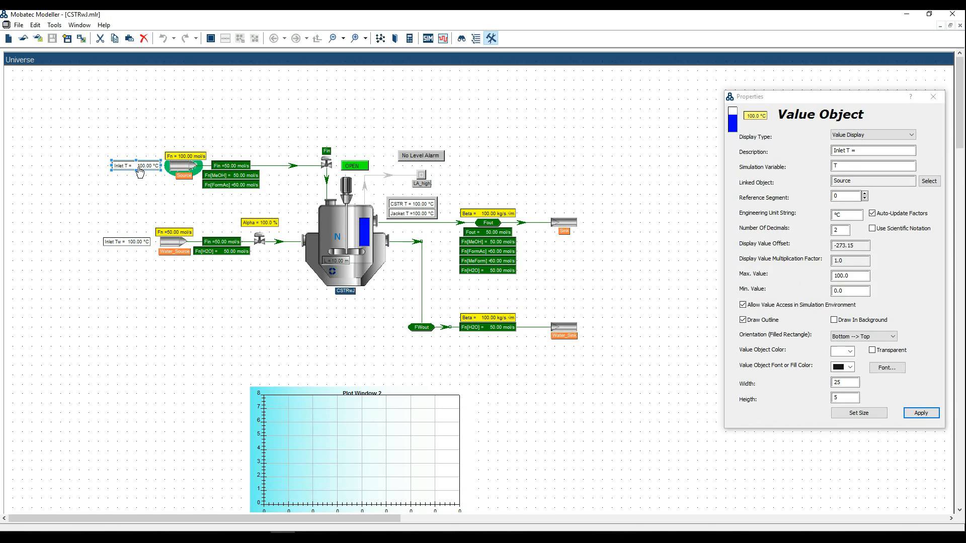
click(220, 244)
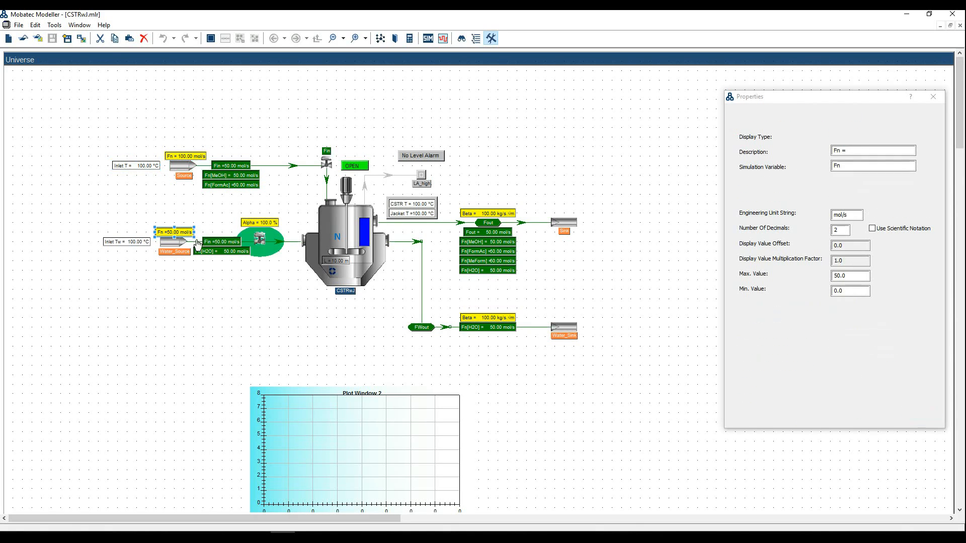
click(220, 252)
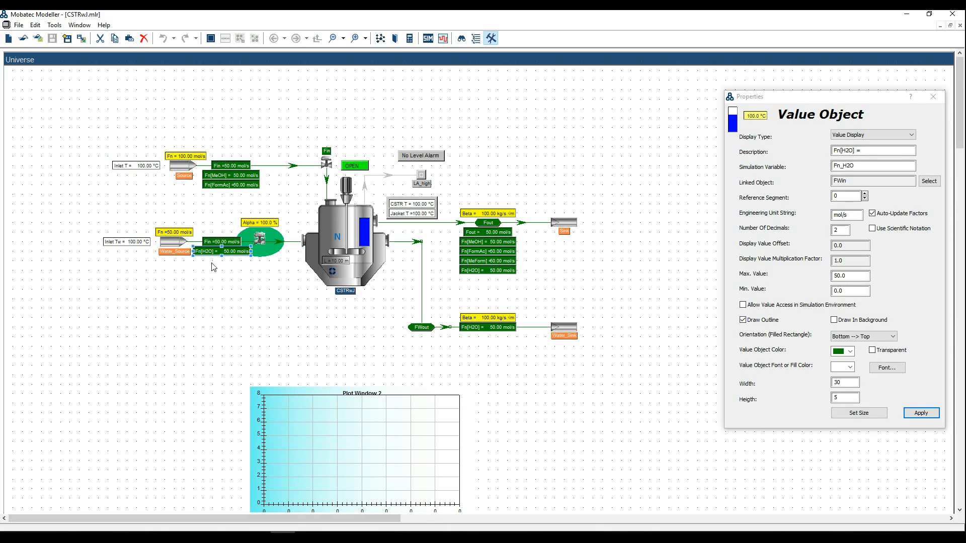
click(203, 158)
click(230, 168)
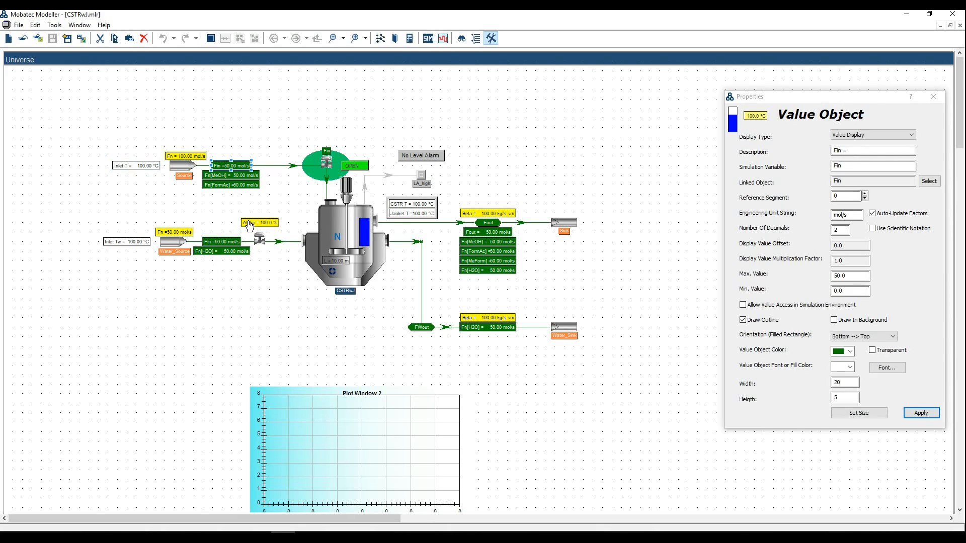
click(276, 225)
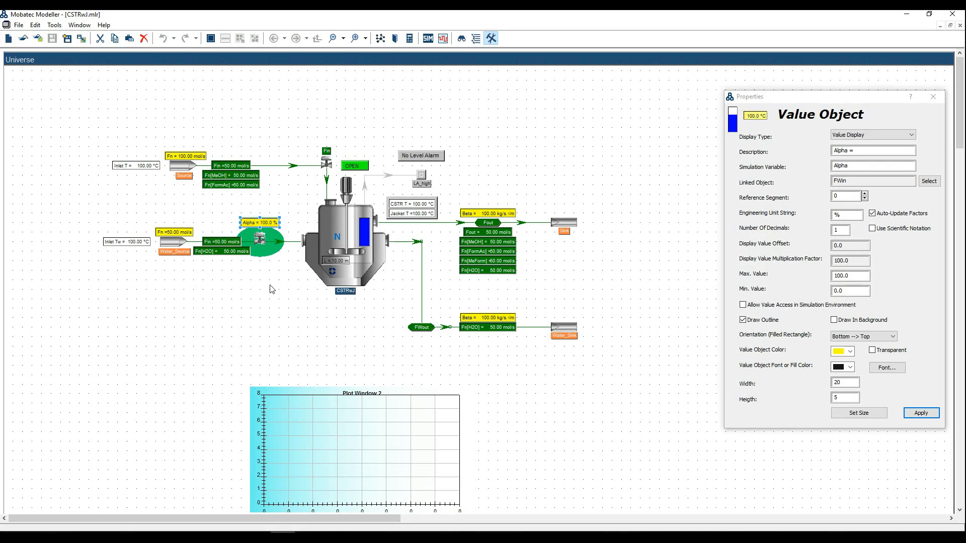
Examine the value display settings for FWout's Beta and Fn[H2O] and for the CSTR and Jacket temperatures.
click(514, 320)
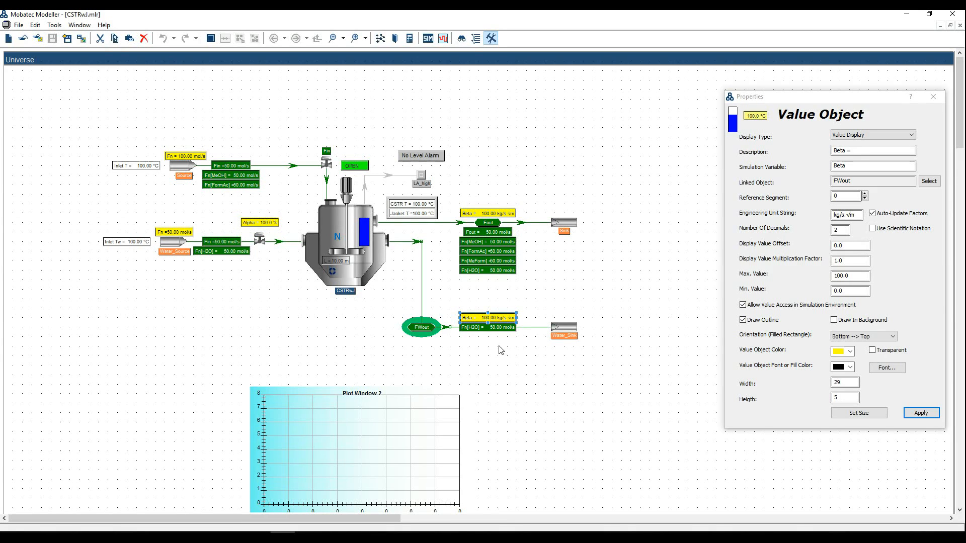
click(504, 329)
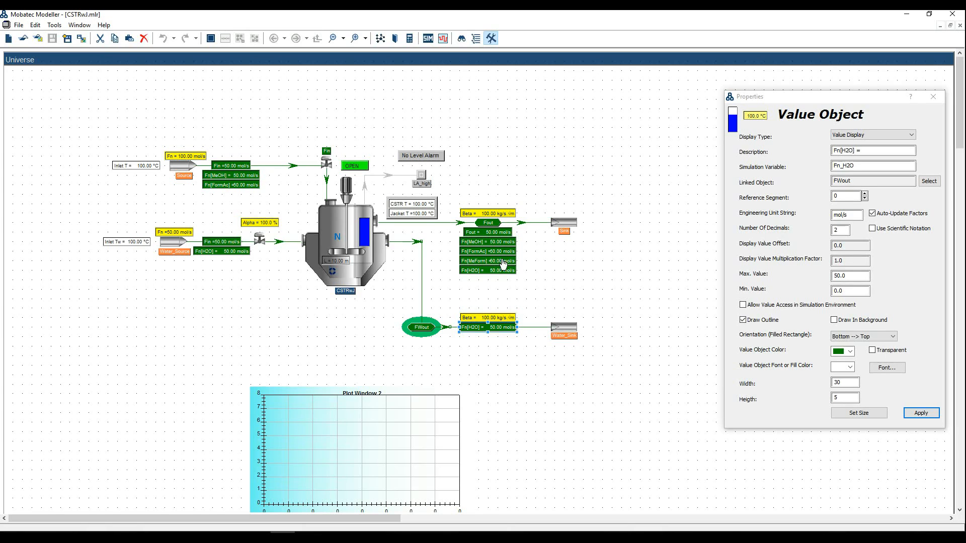
click(431, 212)
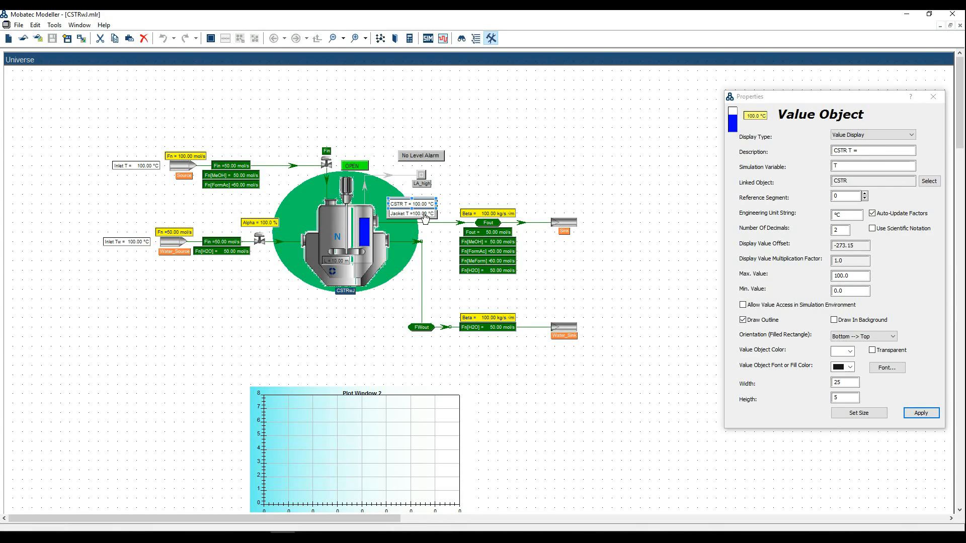
click(424, 218)
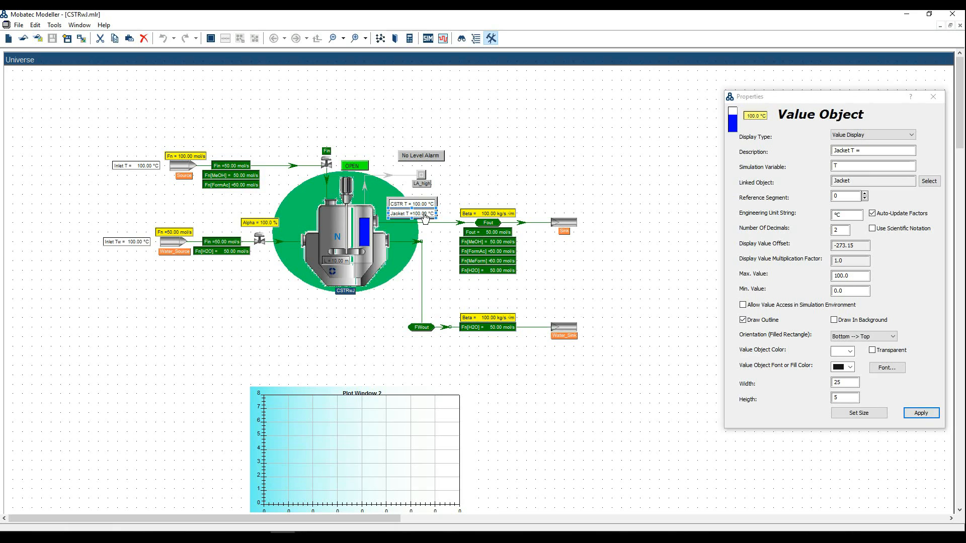
click(449, 203)
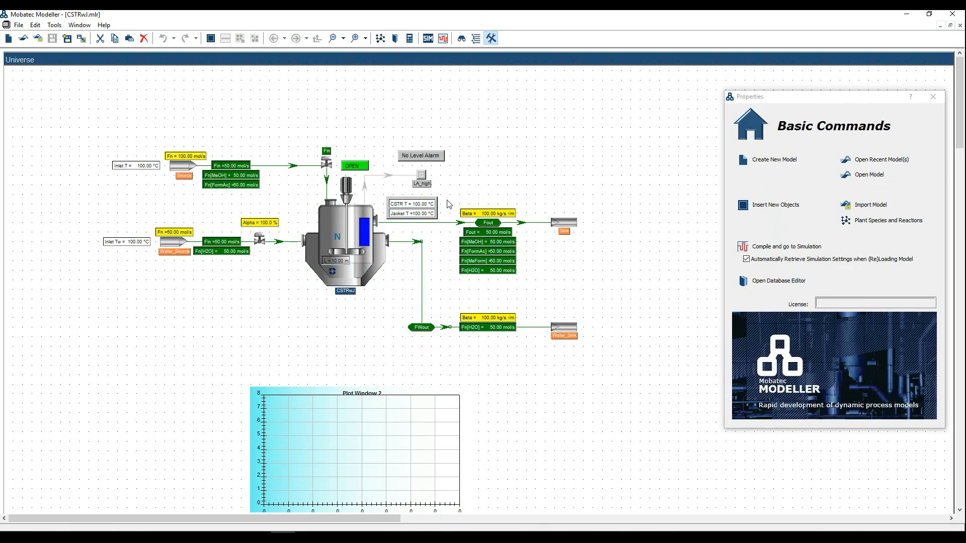
Try enlarging the empty text frame behind the CSTR and Jacket temperature displays, and shrink it back to fit them.
click(438, 216)
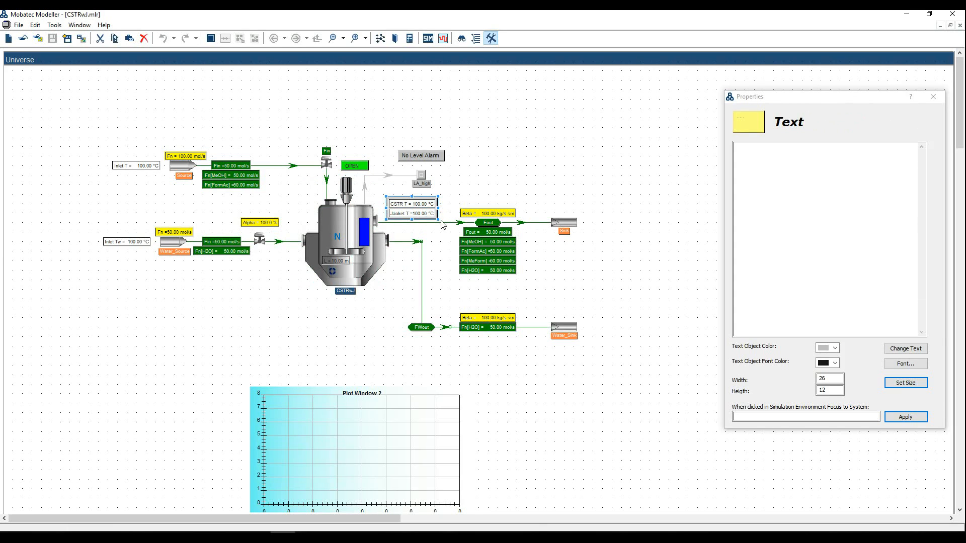
drag(442, 203, 429, 219)
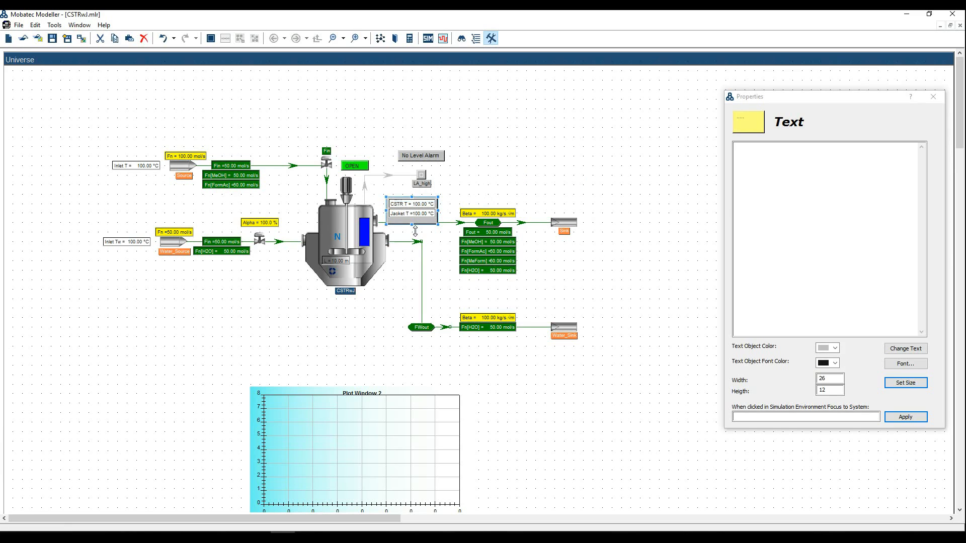
drag(414, 226, 414, 219)
click(433, 243)
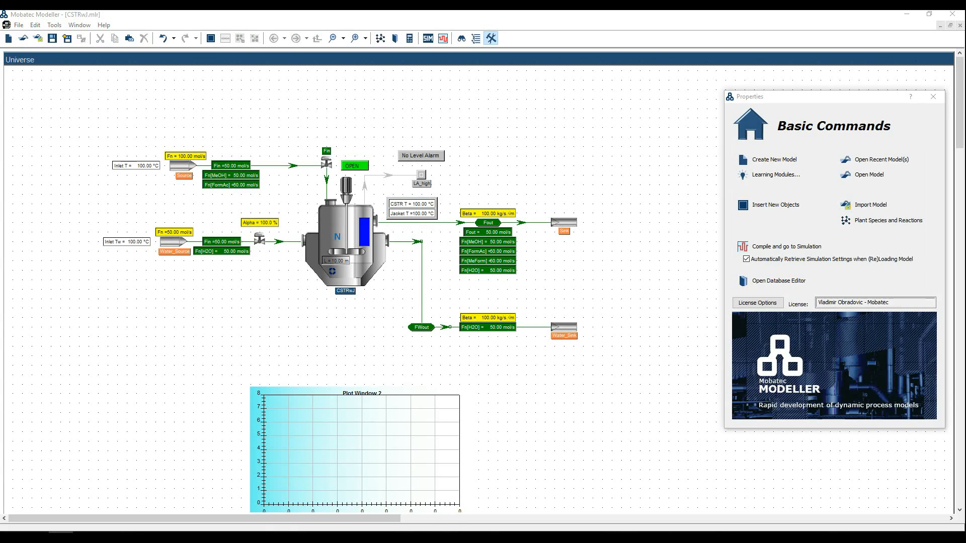
Insert one empty text object in the free area below Water_Source.
mouse_move(594, 250)
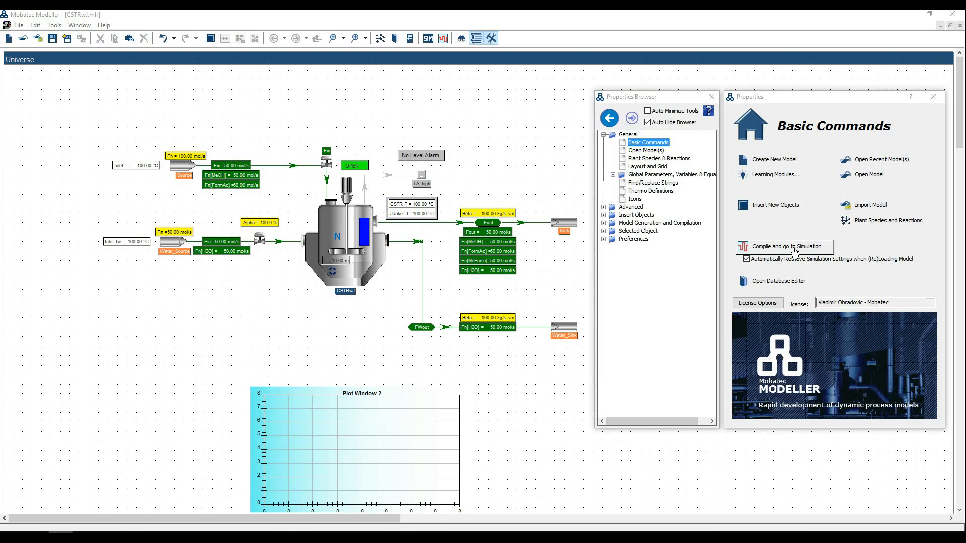
click(604, 215)
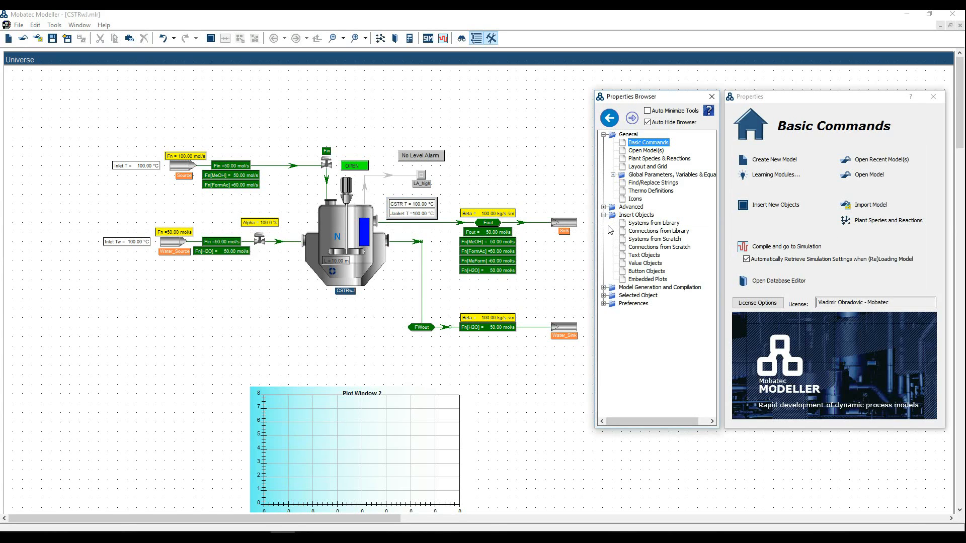
click(635, 256)
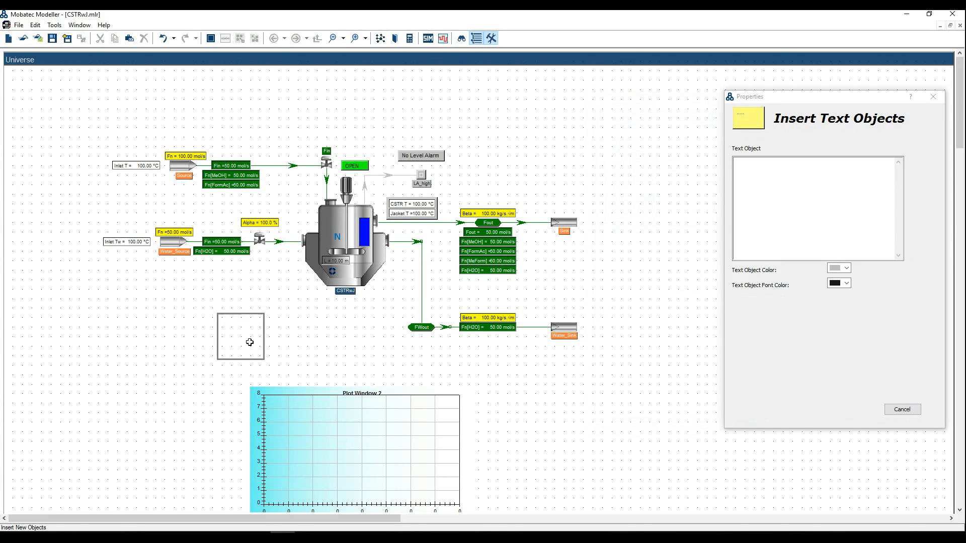
key(Escape)
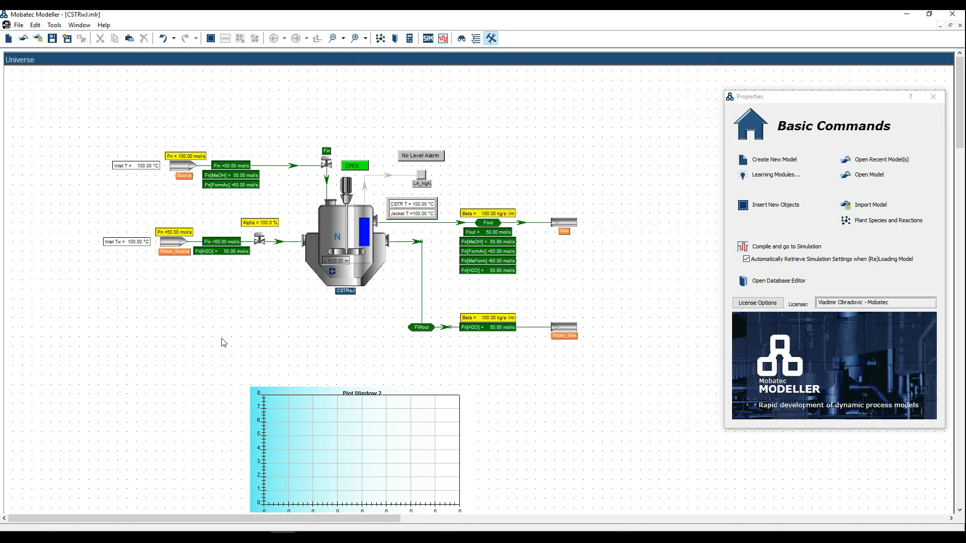
key(Insert)
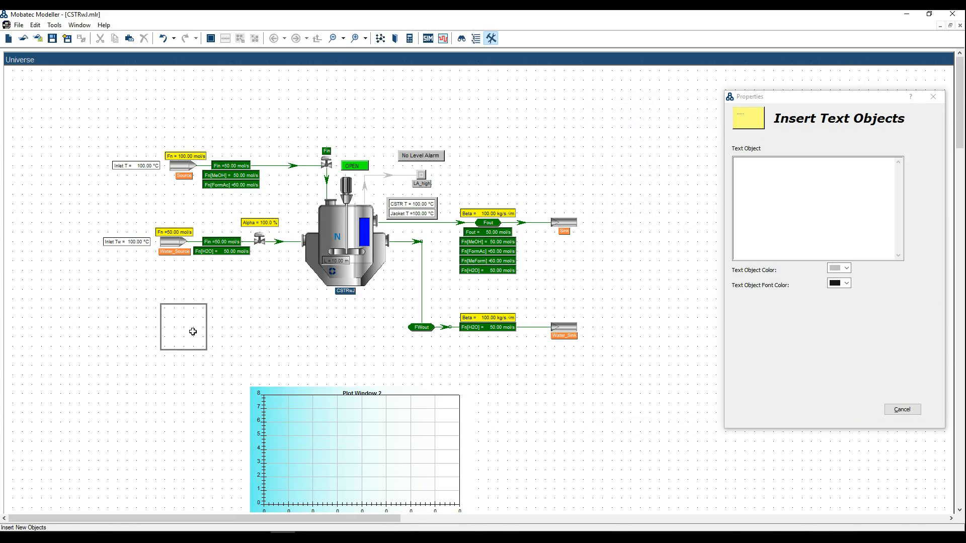
click(192, 331)
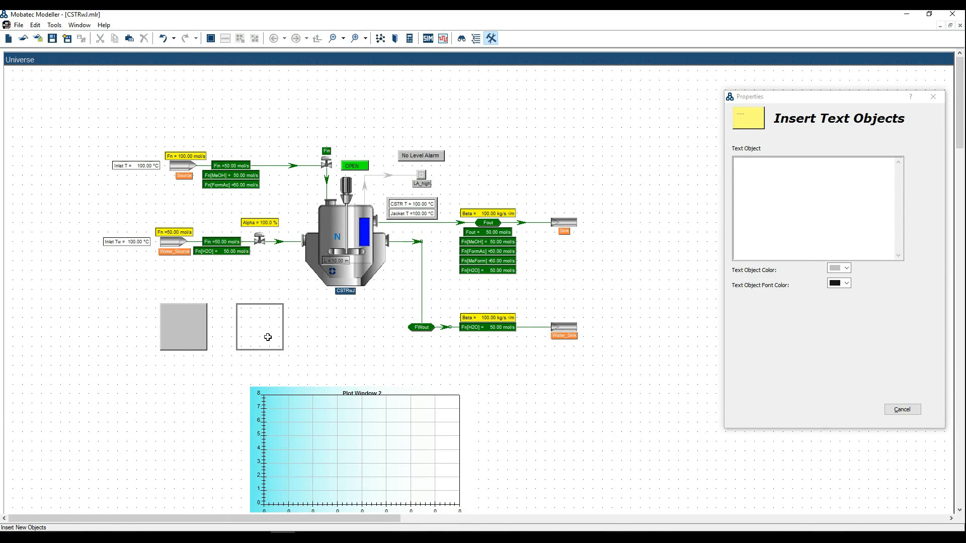
key(Escape)
Set the new text object's text to "CSTR with JACKET MODEL".
click(204, 330)
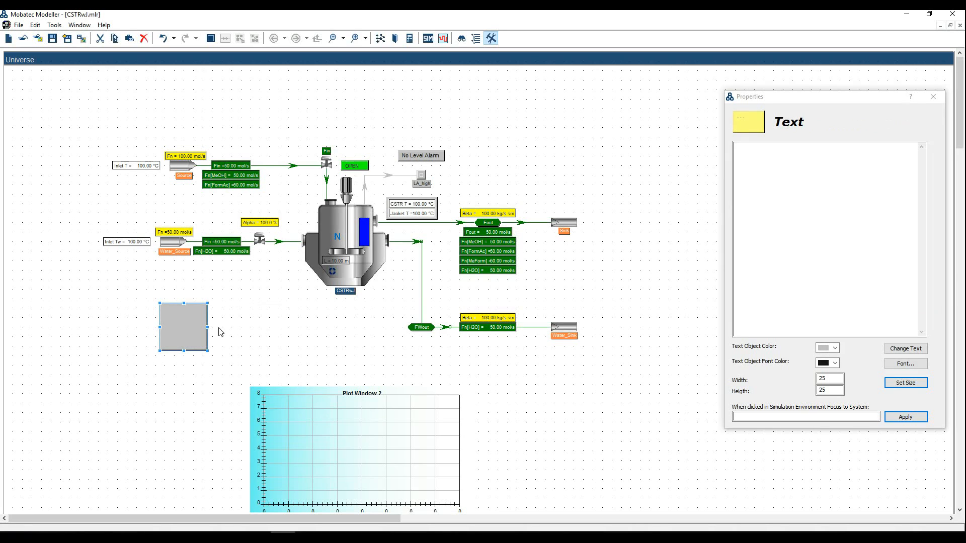
mouse_move(729, 243)
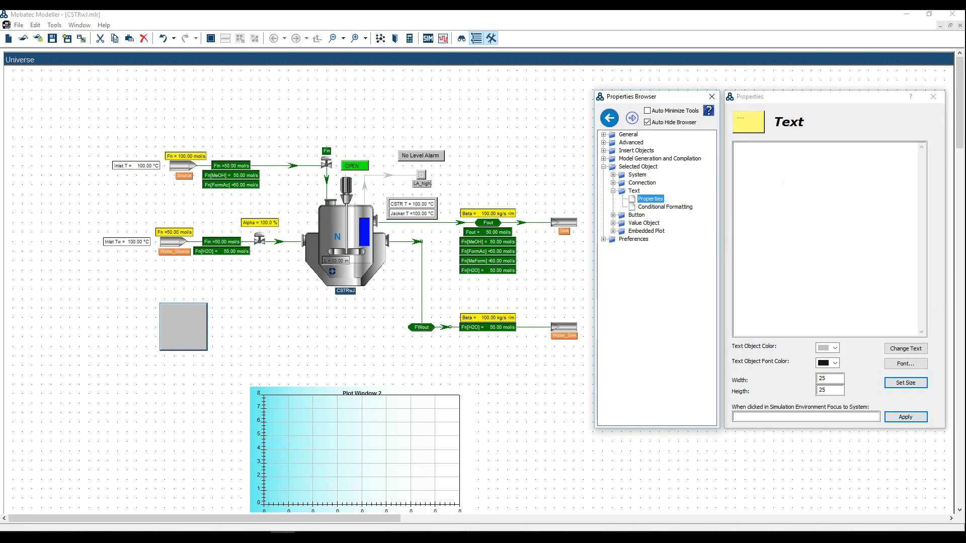
click(799, 168)
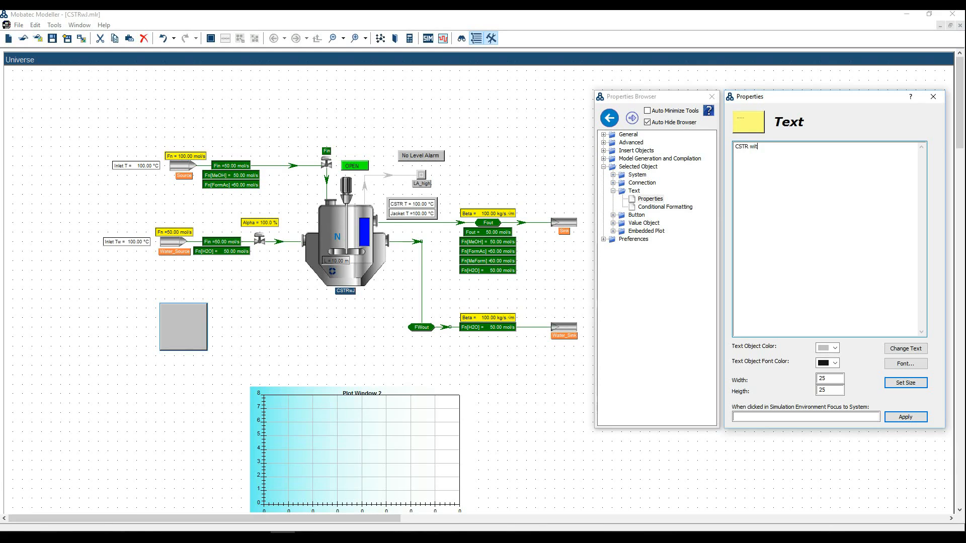
text(CSTR with JACKET MODEL)
click(904, 349)
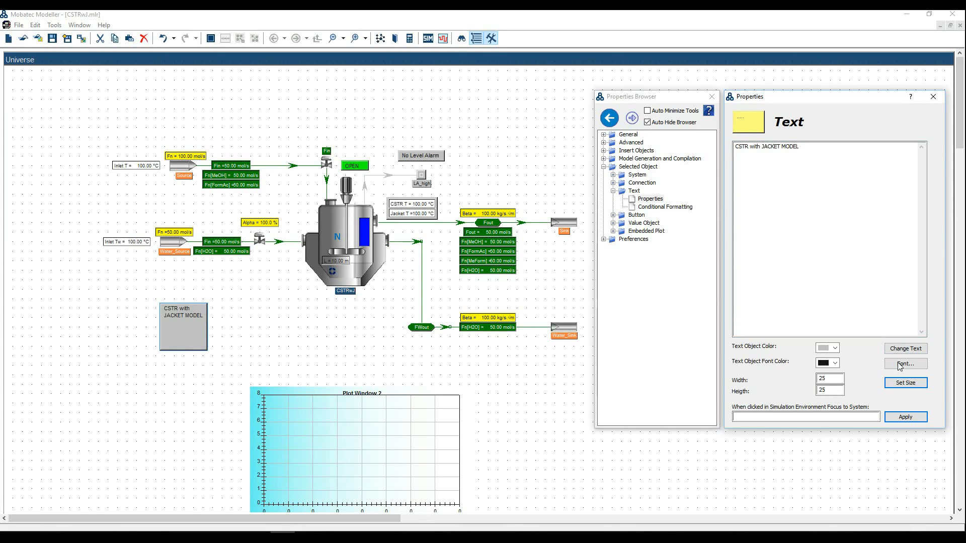
click(906, 370)
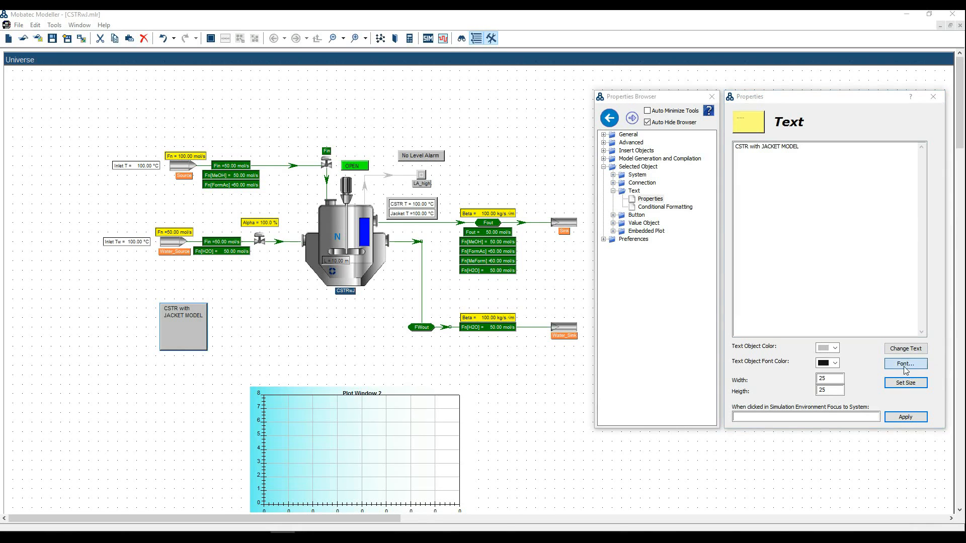
click(788, 199)
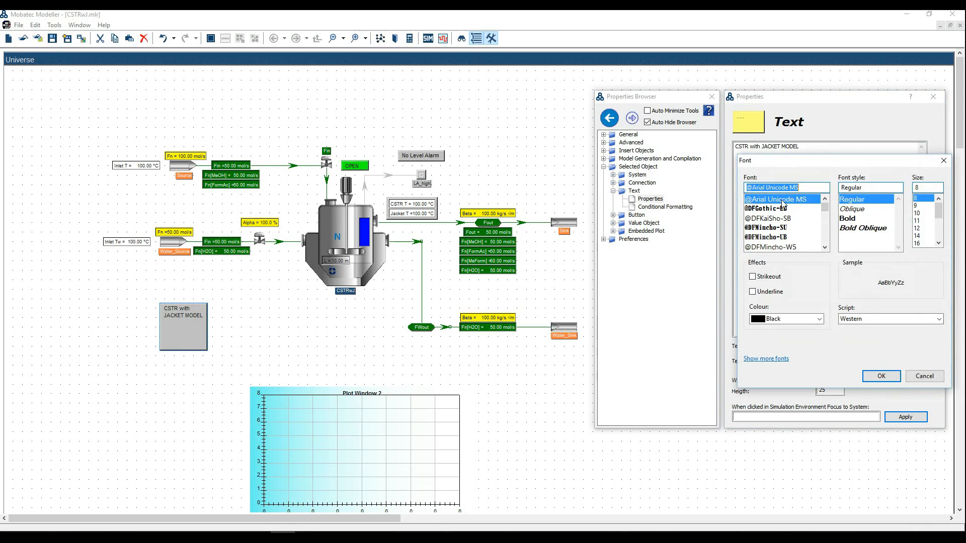
click(918, 244)
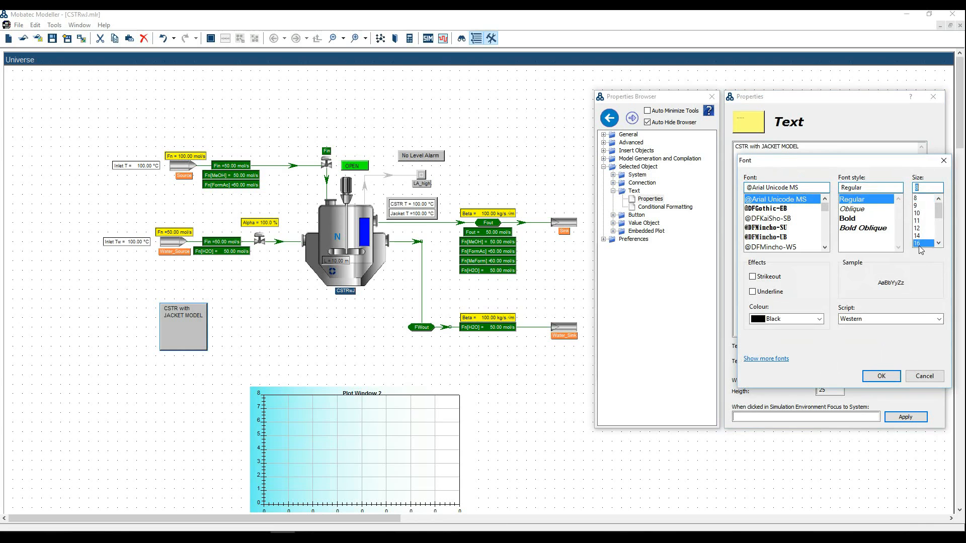
click(882, 377)
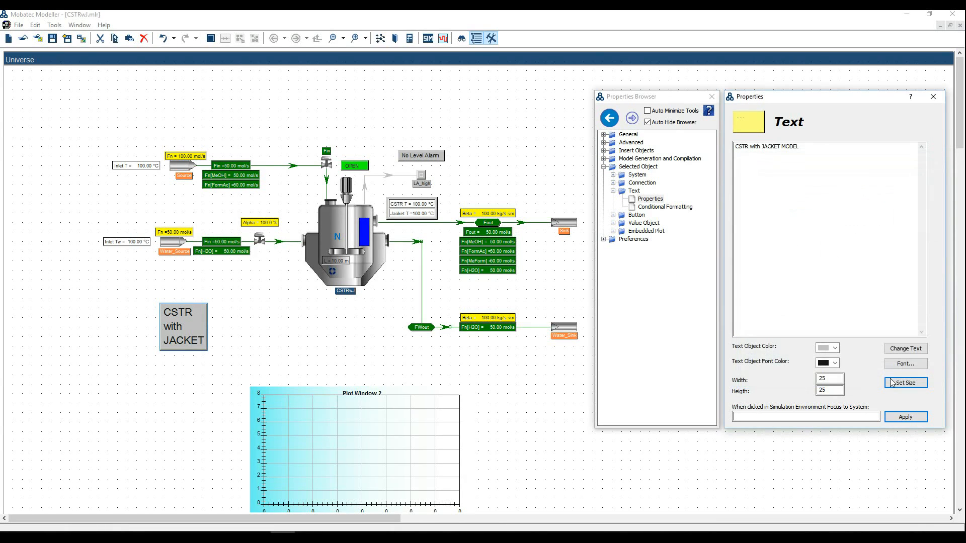
Change the title text object's background colour to white.
click(834, 348)
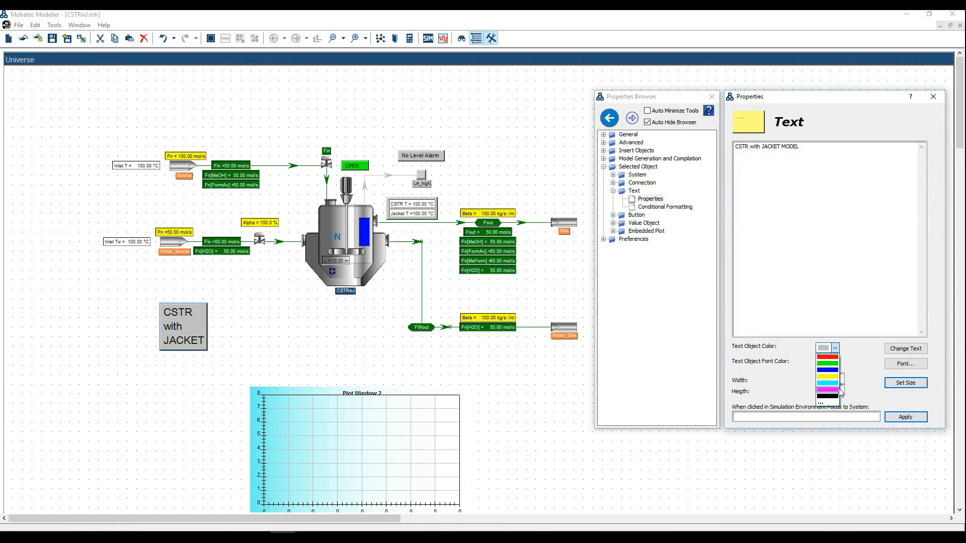
click(826, 403)
click(829, 189)
click(747, 257)
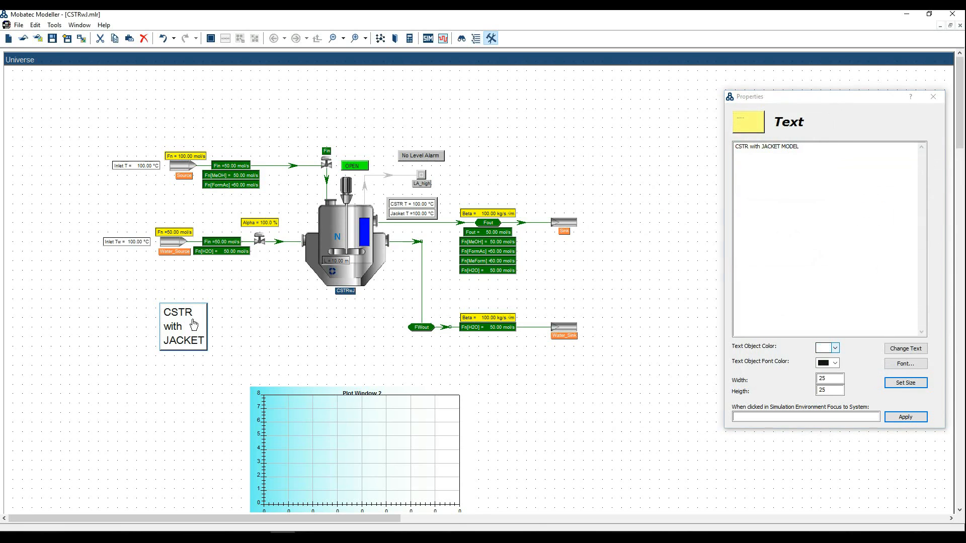
Widen the title text object until its text fits on one line, and reduce its height to match.
drag(208, 327, 284, 328)
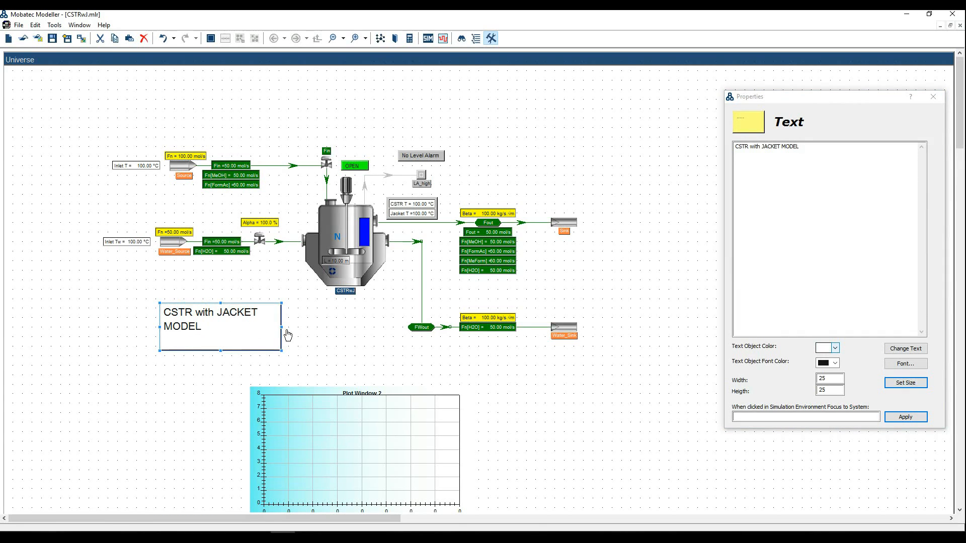
drag(282, 327, 312, 328)
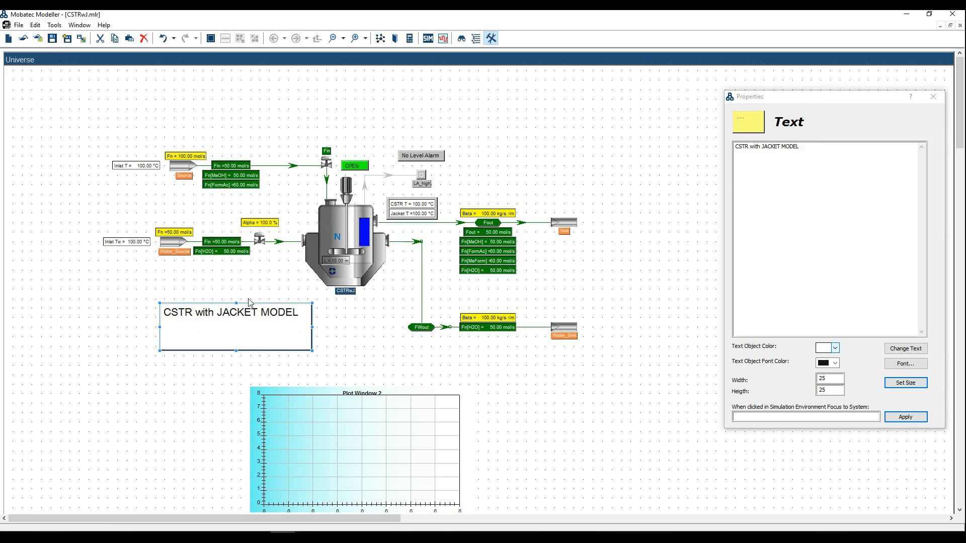
drag(238, 303, 243, 327)
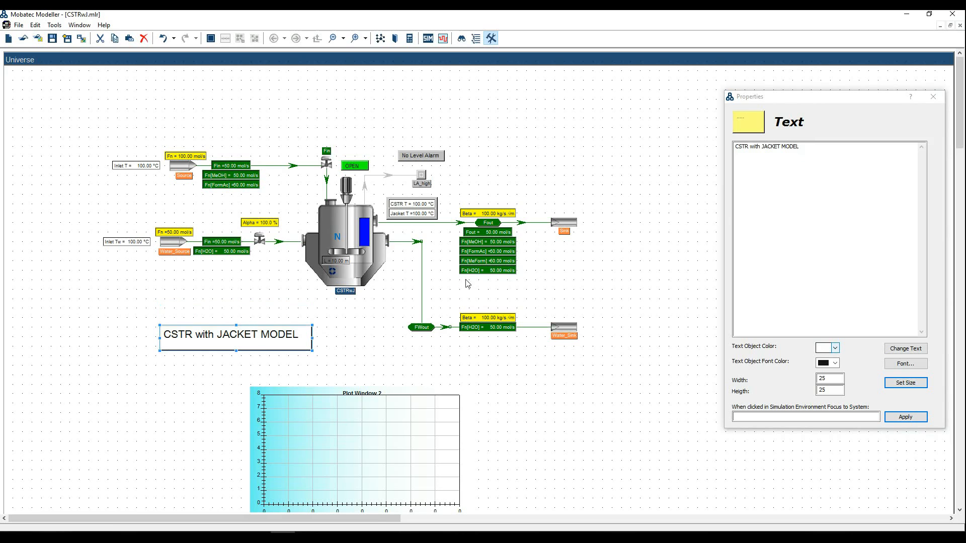
Centre the title text with leading spaces and move the title above the reactor at the head of the flowsheet.
click(735, 146)
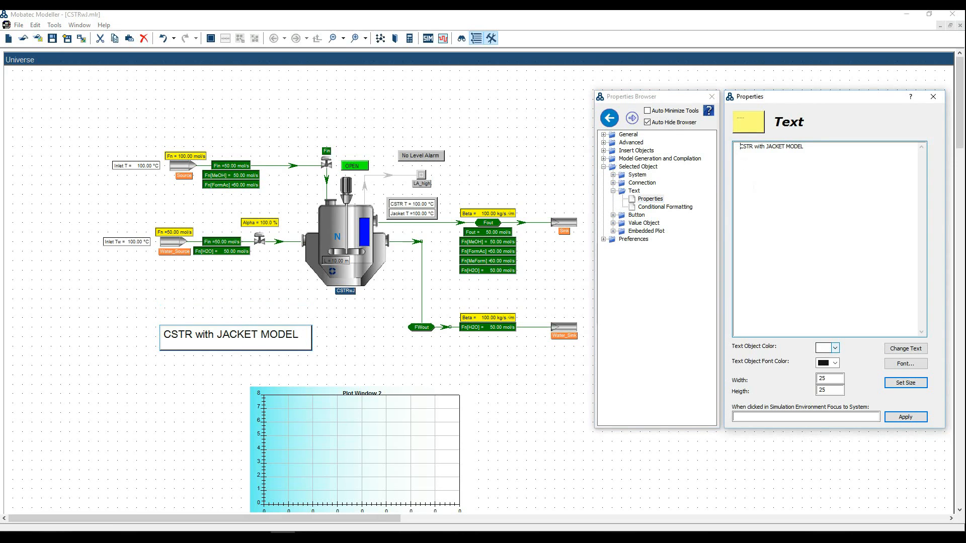
click(904, 350)
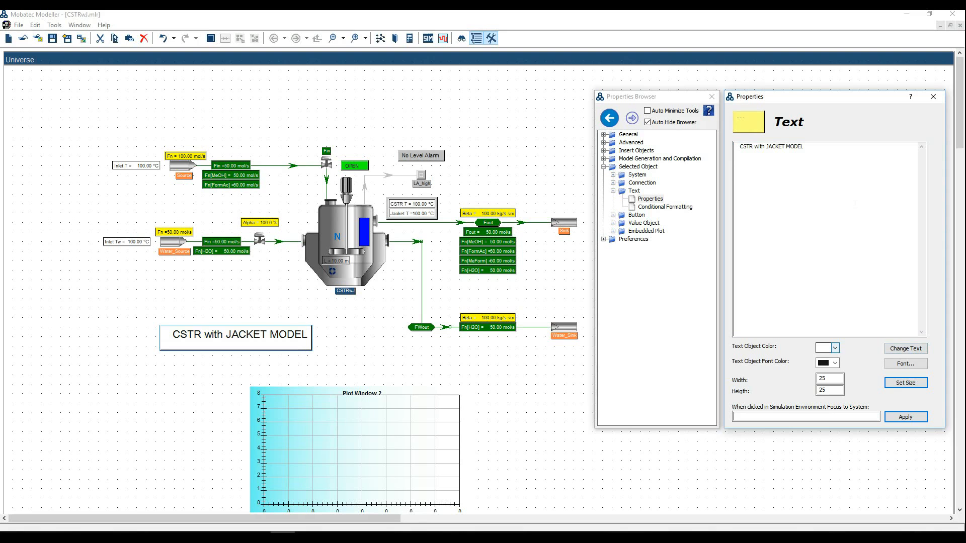
key(BackSpace)
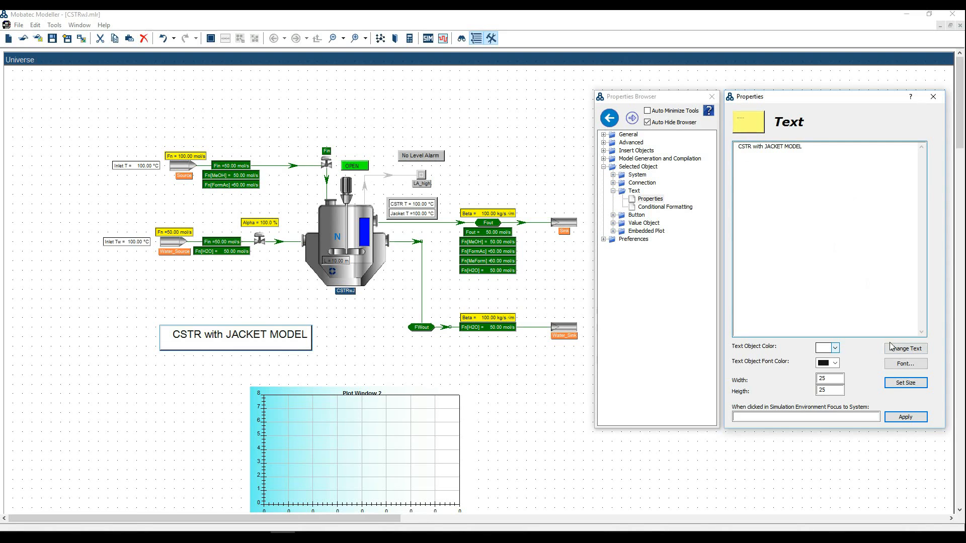
click(904, 349)
drag(283, 349, 400, 111)
click(508, 129)
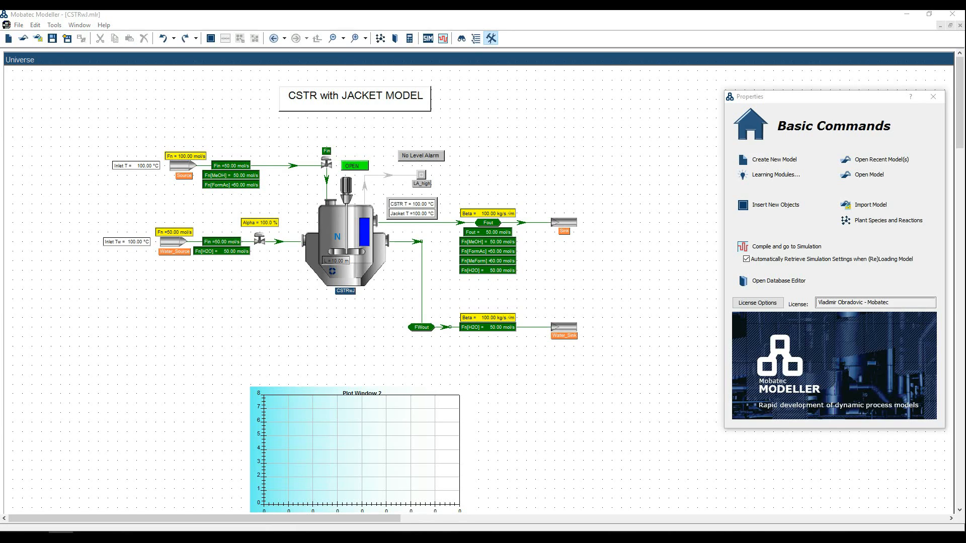
Move the embedded plot "Plot Window 2" closer beneath the reactor and enlarge it to fill the space left of FWout.
click(297, 414)
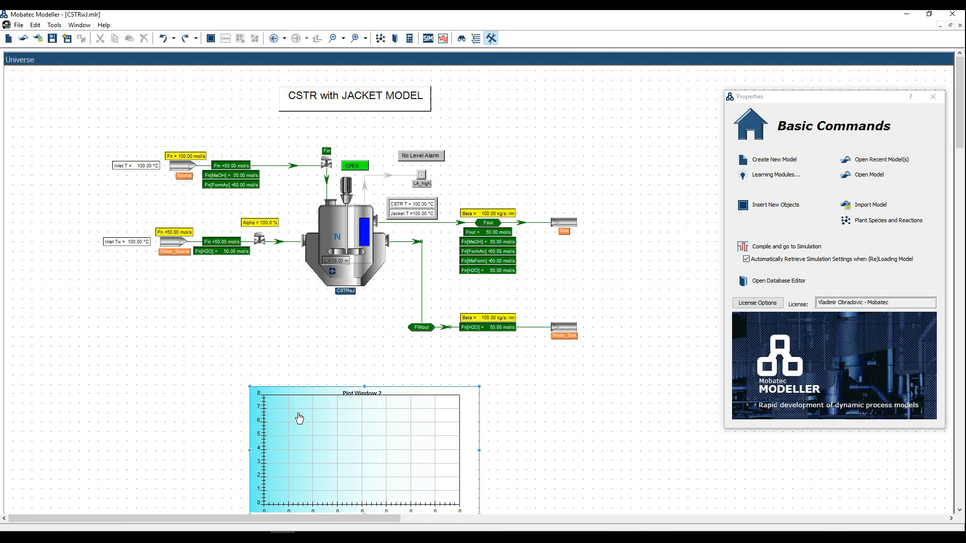
drag(290, 417, 205, 361)
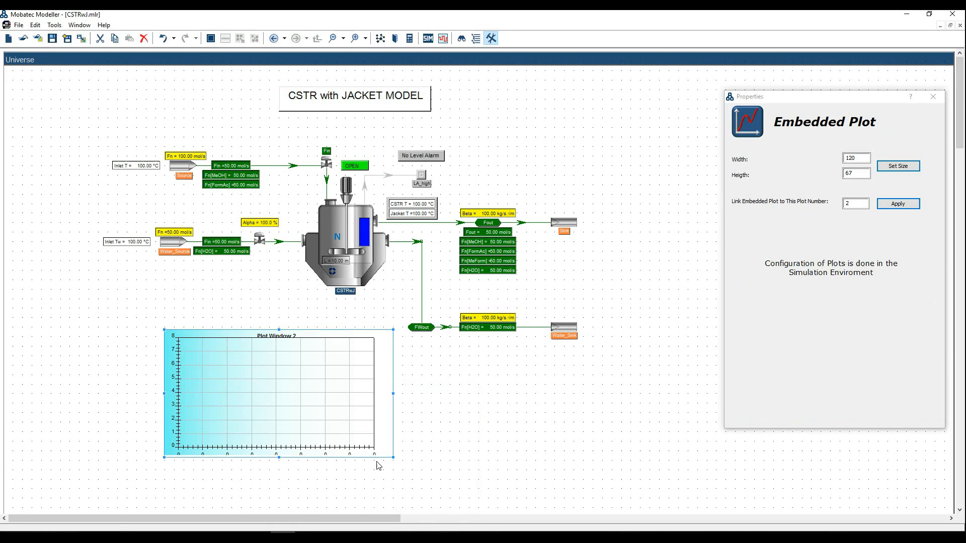
drag(396, 462, 398, 498)
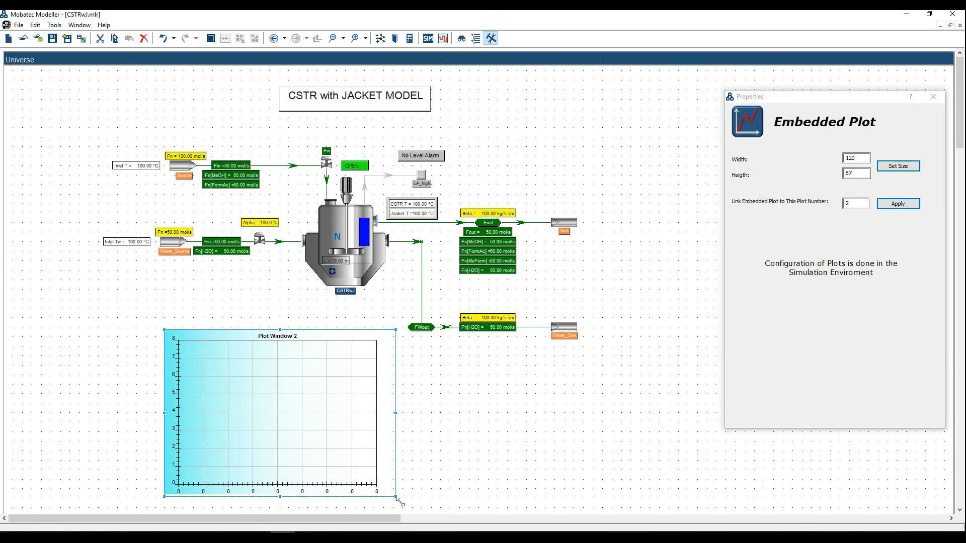
drag(164, 331, 60, 310)
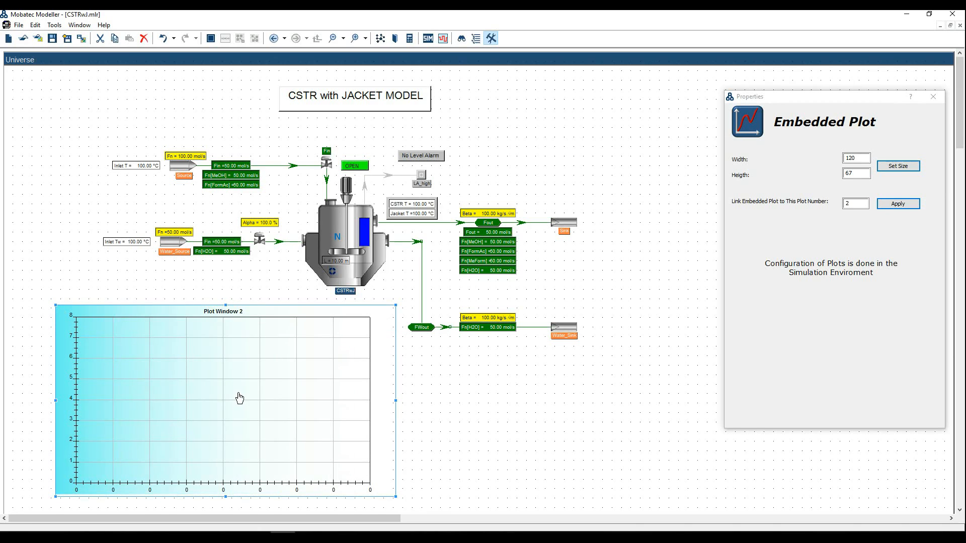
Link the embedded plot beneath the reactor to plot number 1 and apply the link.
mouse_move(907, 248)
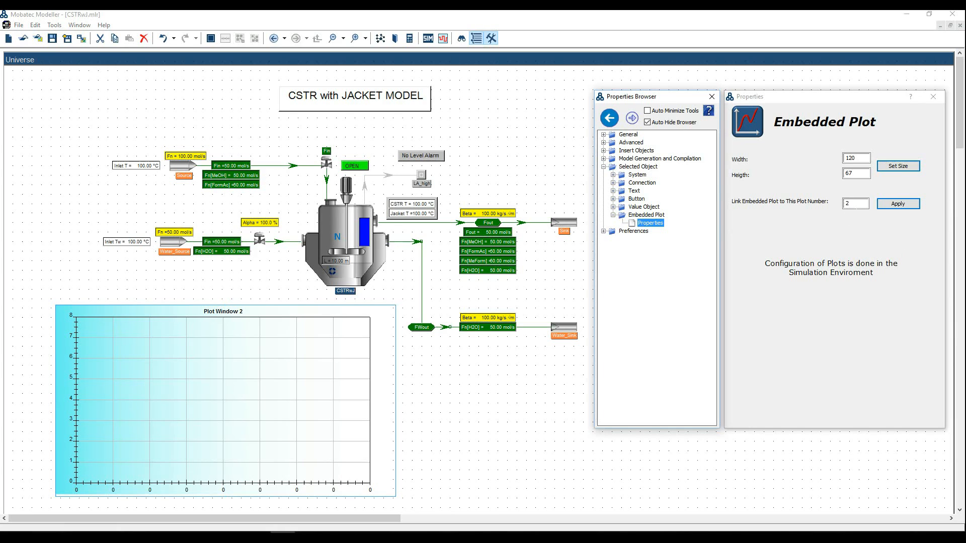
double_click(849, 204)
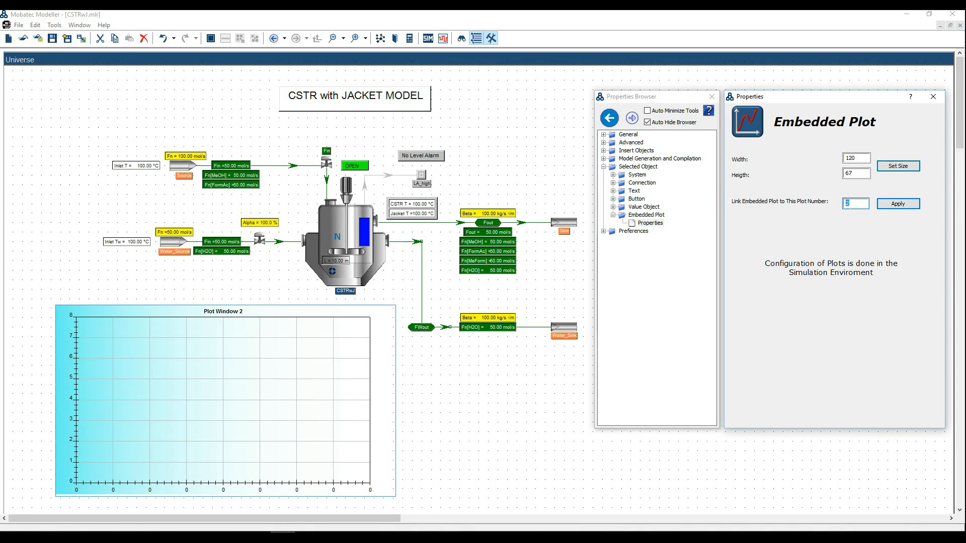
text(1)
click(899, 207)
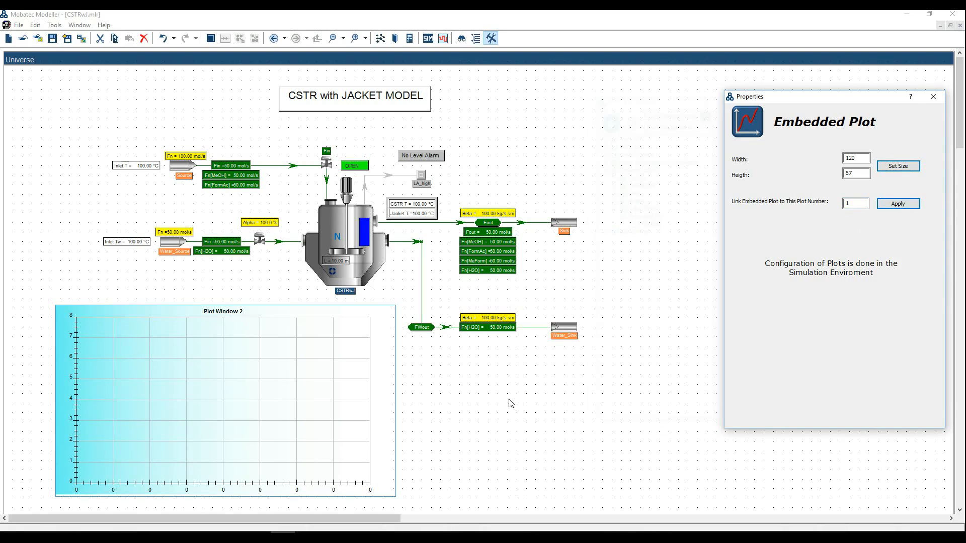
click(477, 388)
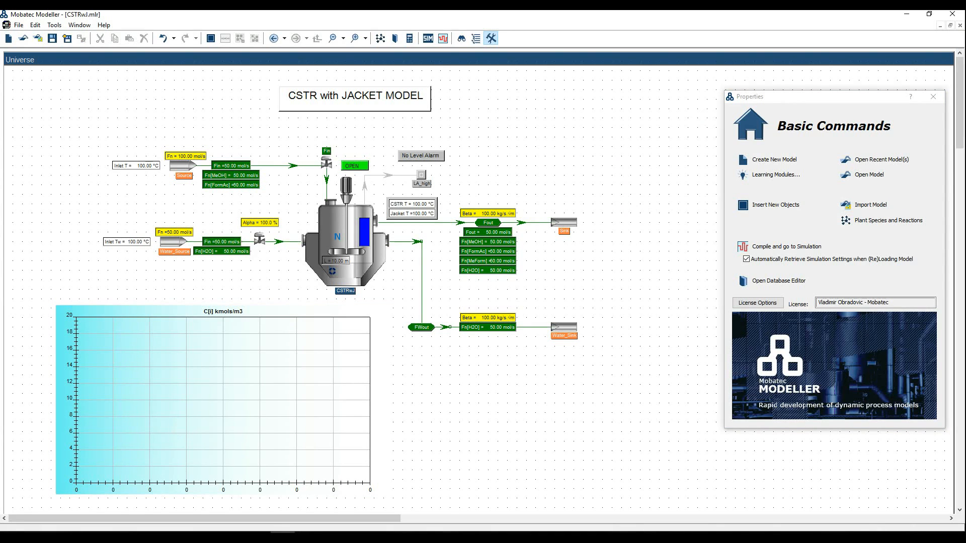
click(61, 536)
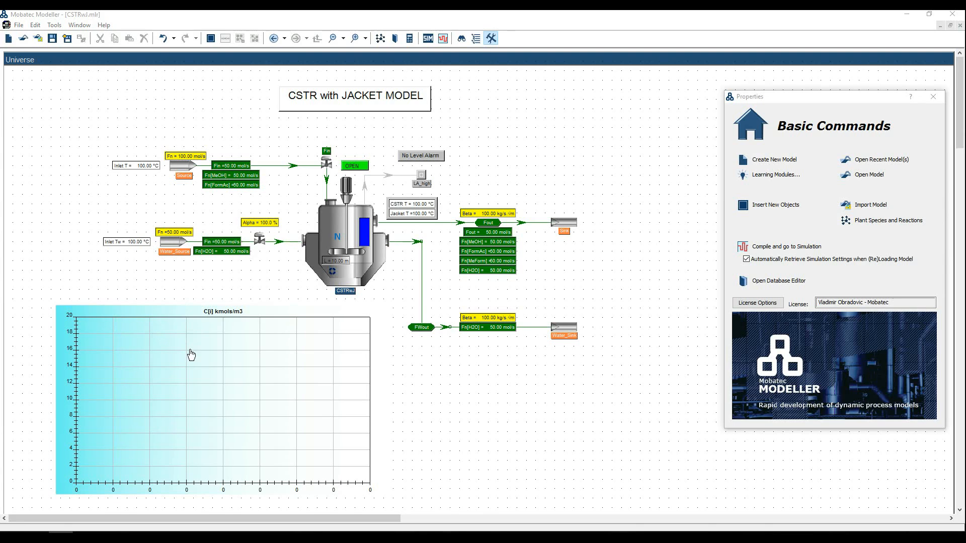
Inside CSTRwJ, change the concentration unit in the CSTR system's initial values to kmol/m³.
double_click(331, 260)
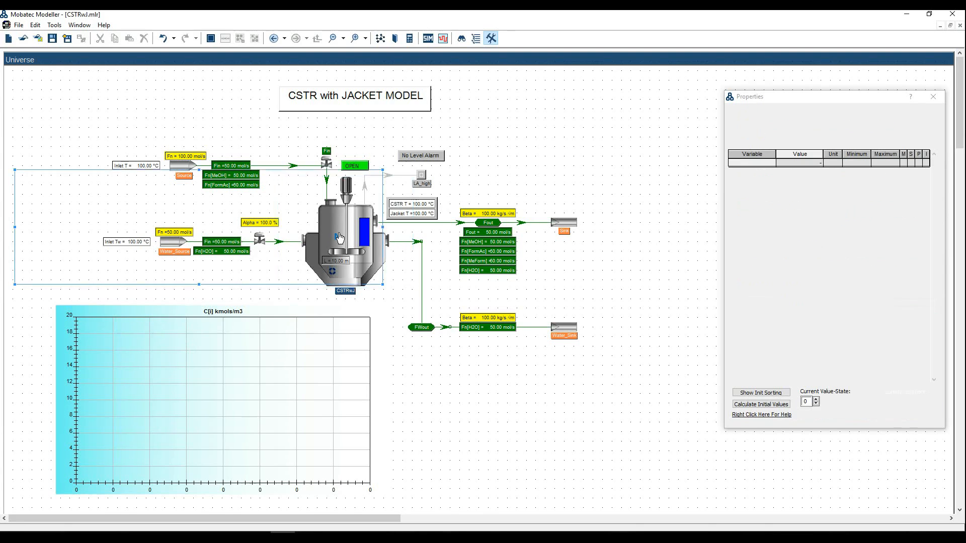
click(335, 255)
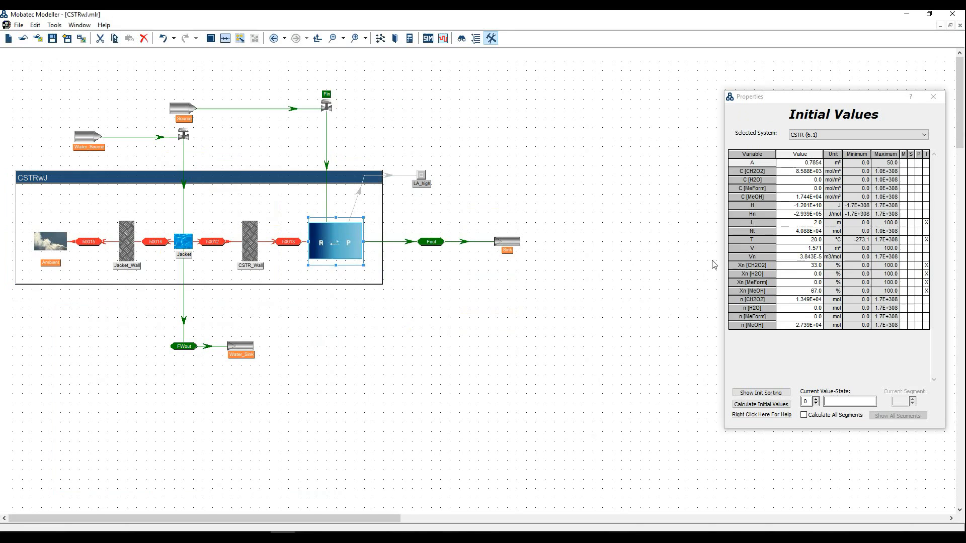
mouse_move(794, 257)
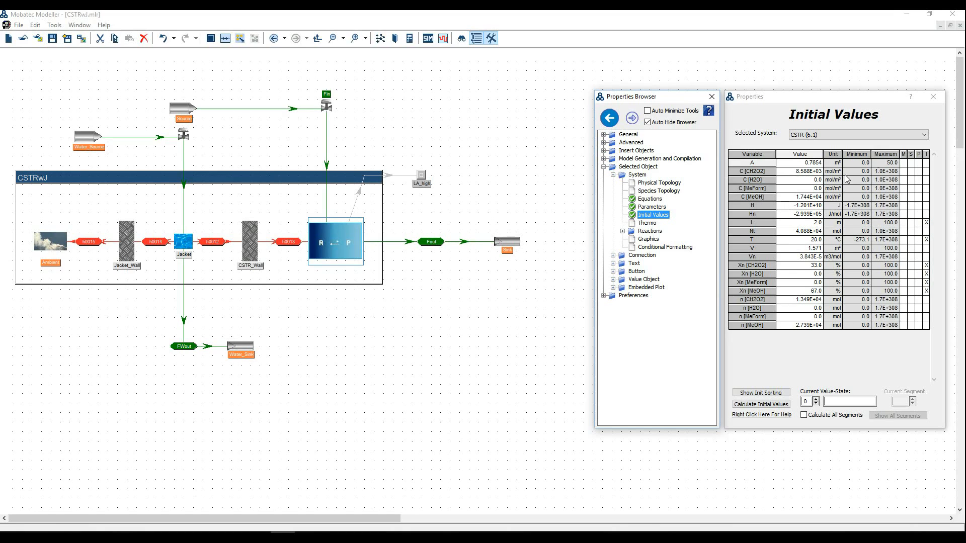
click(839, 172)
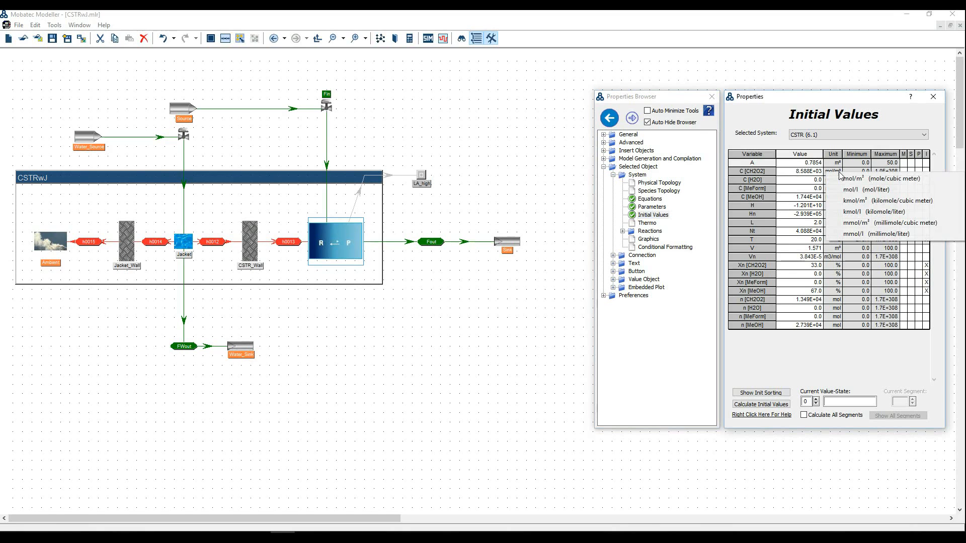
click(857, 201)
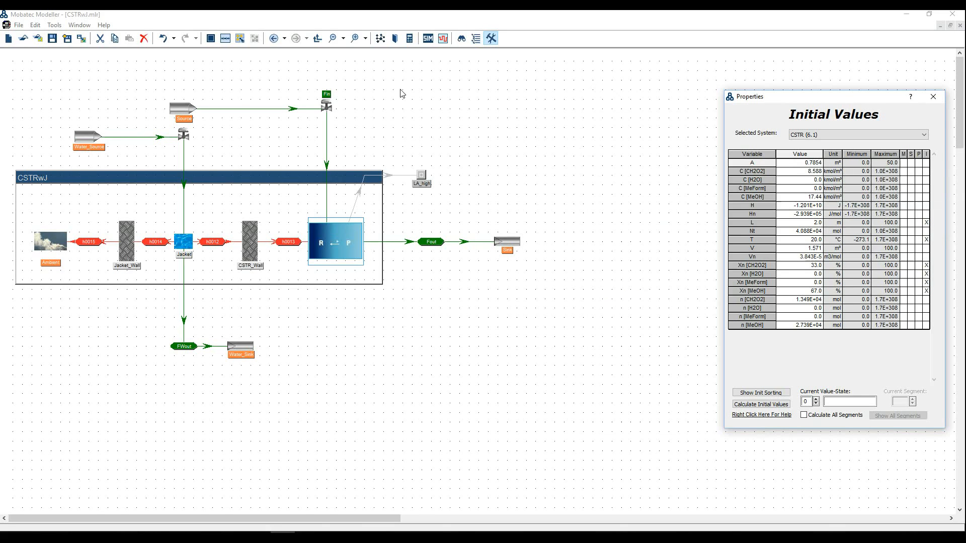
Save the model, return to the top level and load the model into the simulation environment.
click(52, 38)
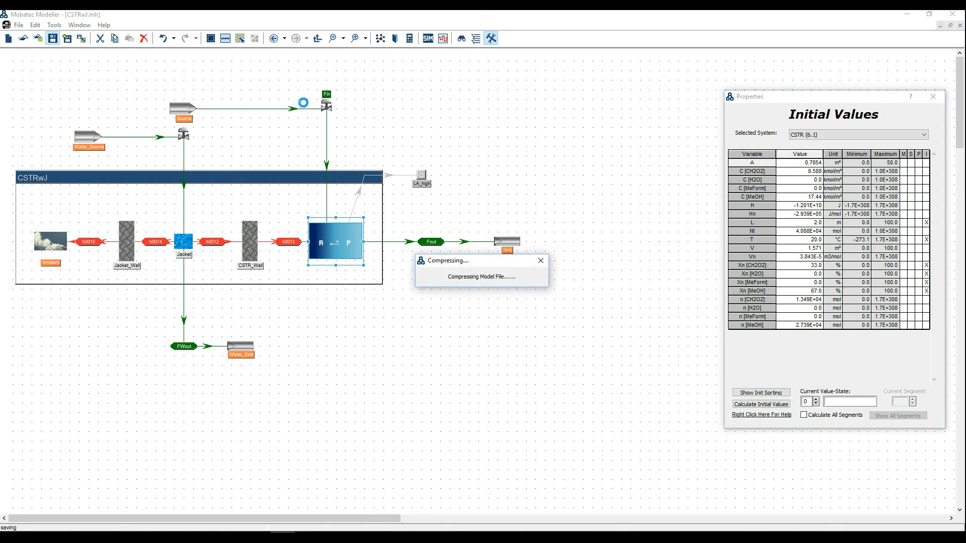
mouse_move(768, 186)
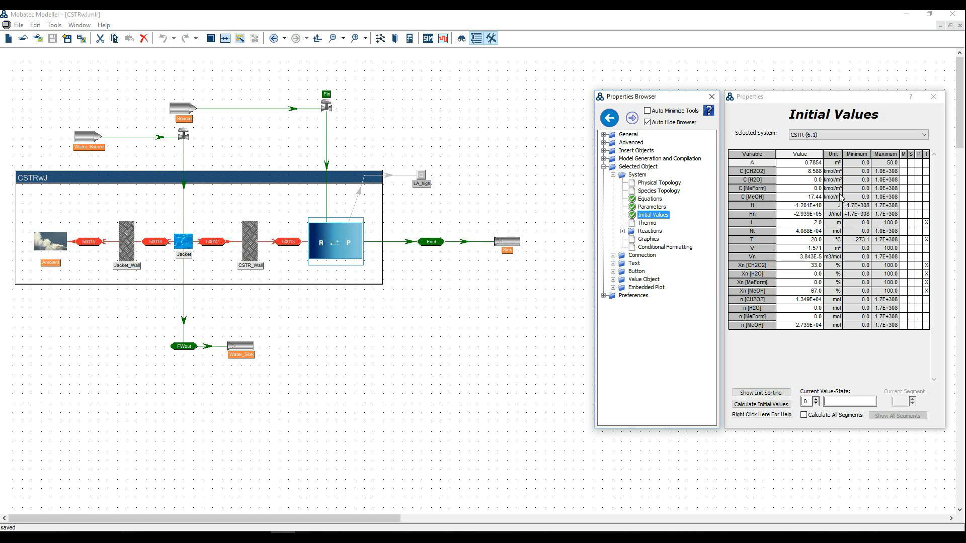
double_click(220, 176)
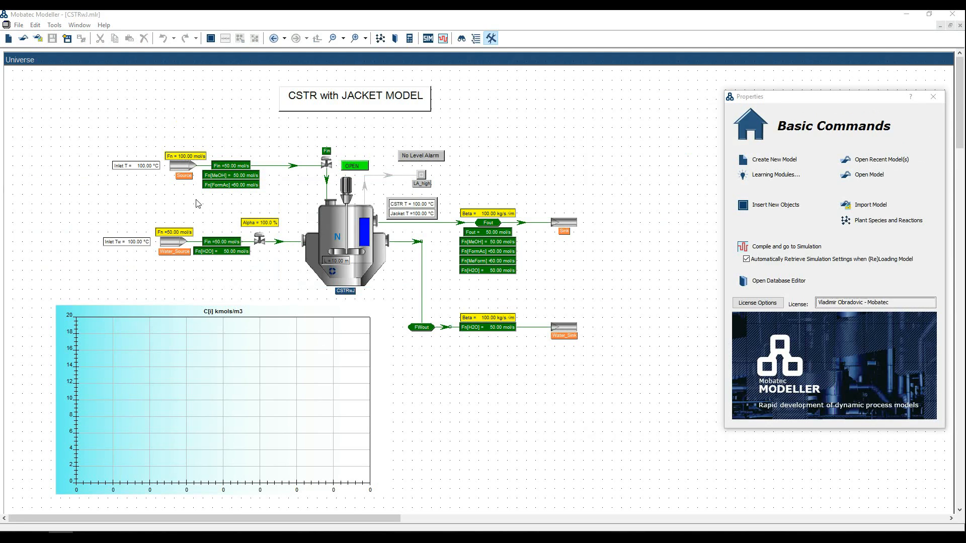
click(443, 39)
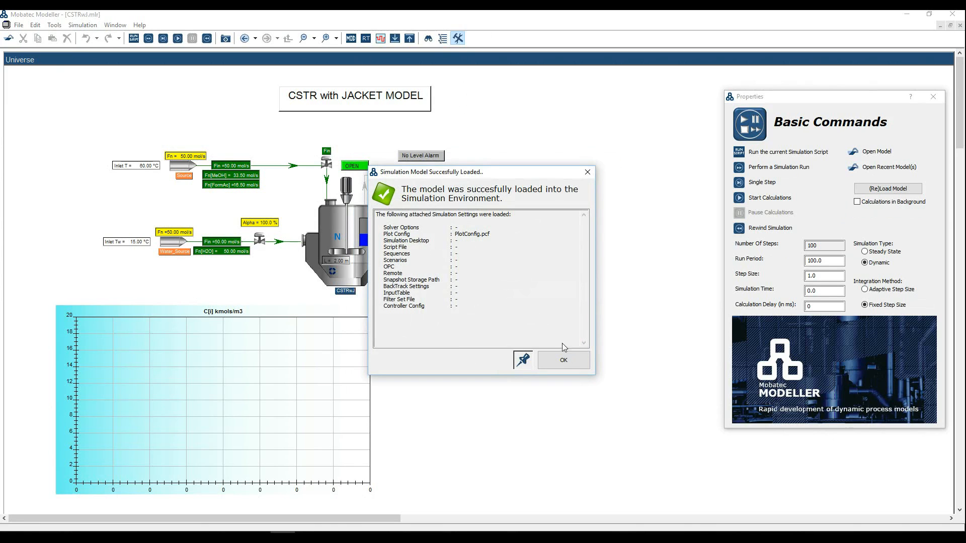
click(563, 363)
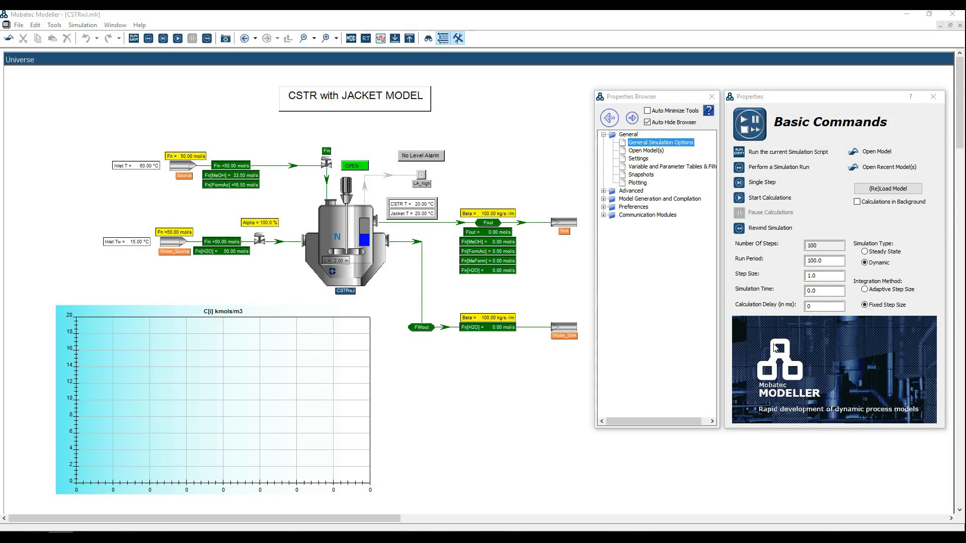
Run the dynamic simulation with a fixed step size, pause it, and continue it with an adaptive step size until pausing again.
click(770, 201)
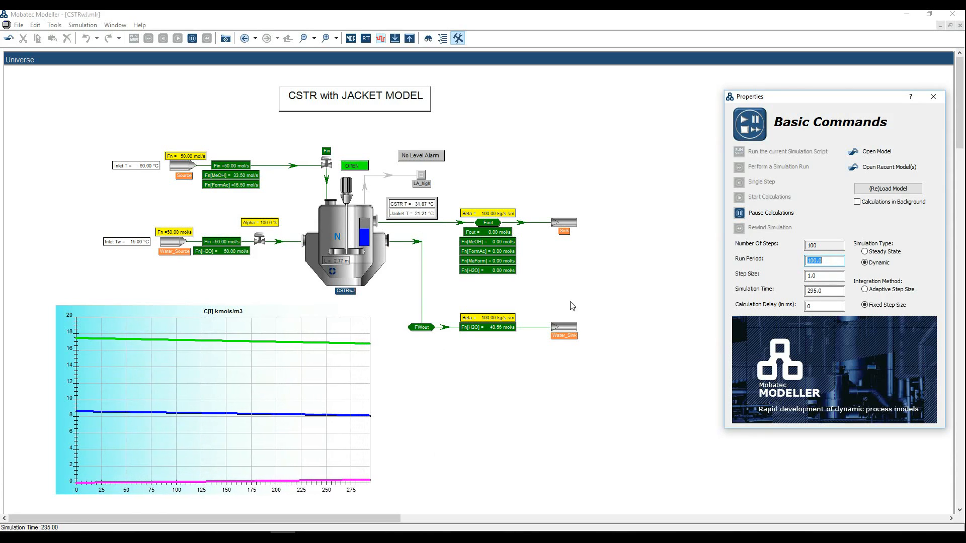
click(780, 214)
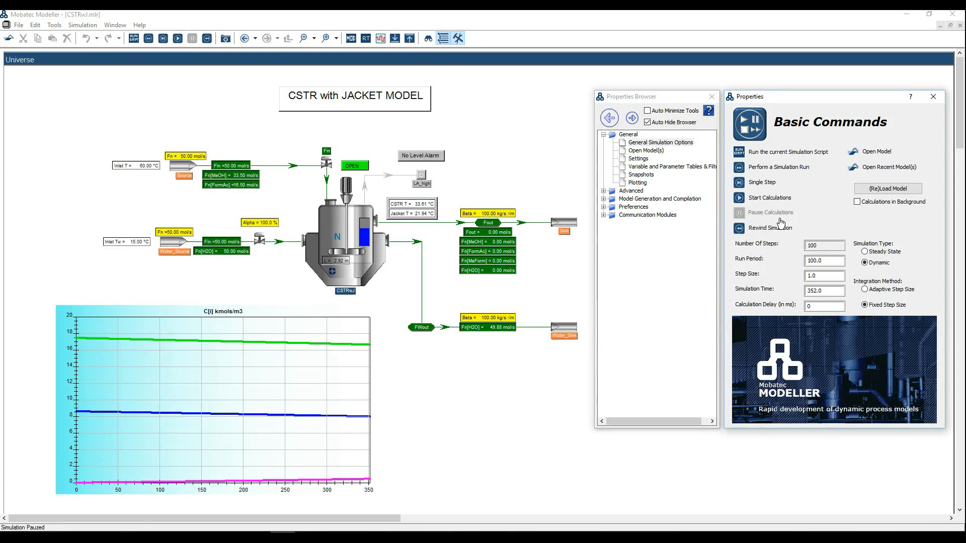
click(865, 289)
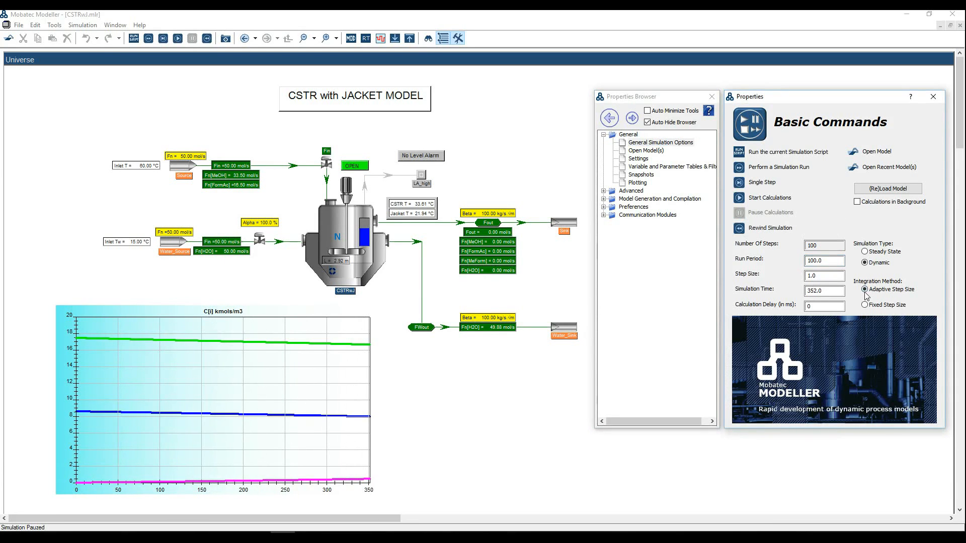
click(765, 203)
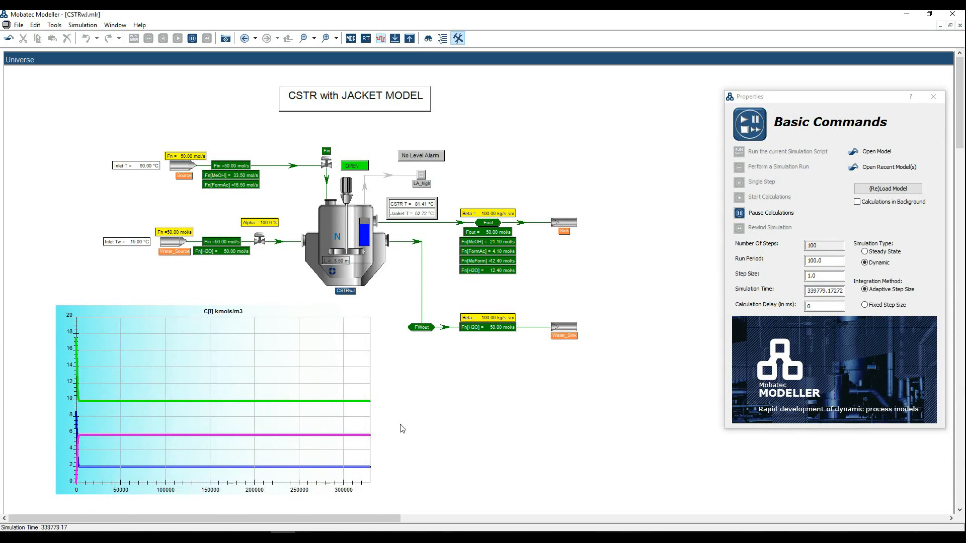
click(739, 213)
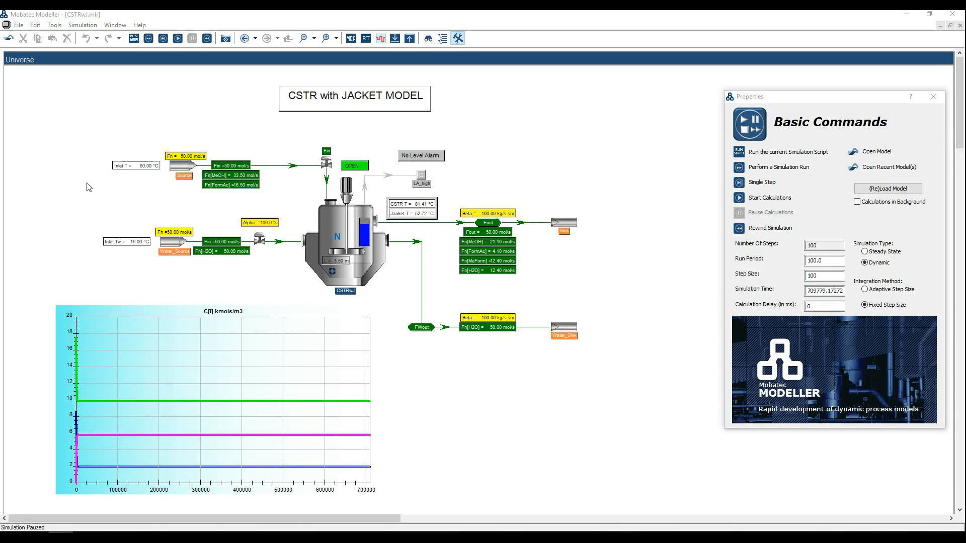
Rewind the simulation to its initial values and perform a simulation run with a run period of 3600.
click(775, 235)
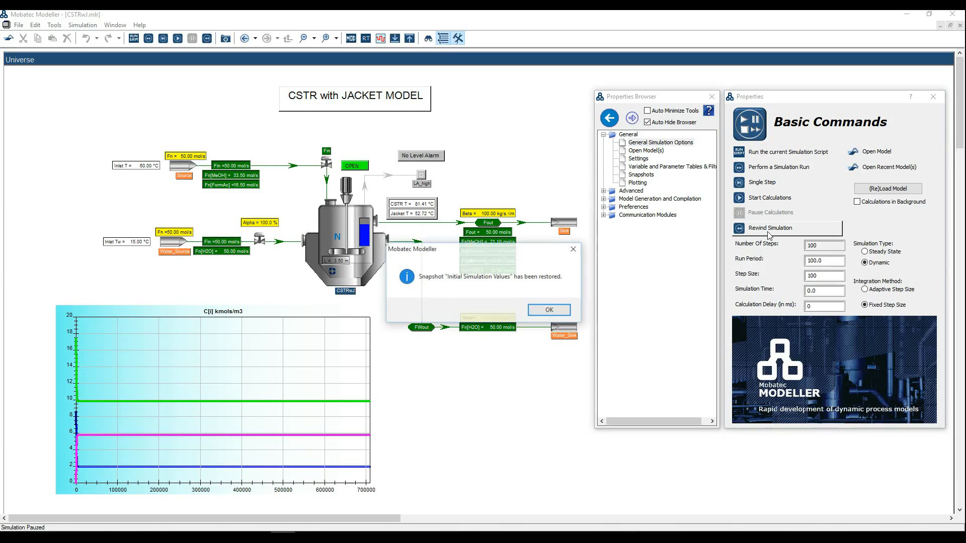
click(549, 310)
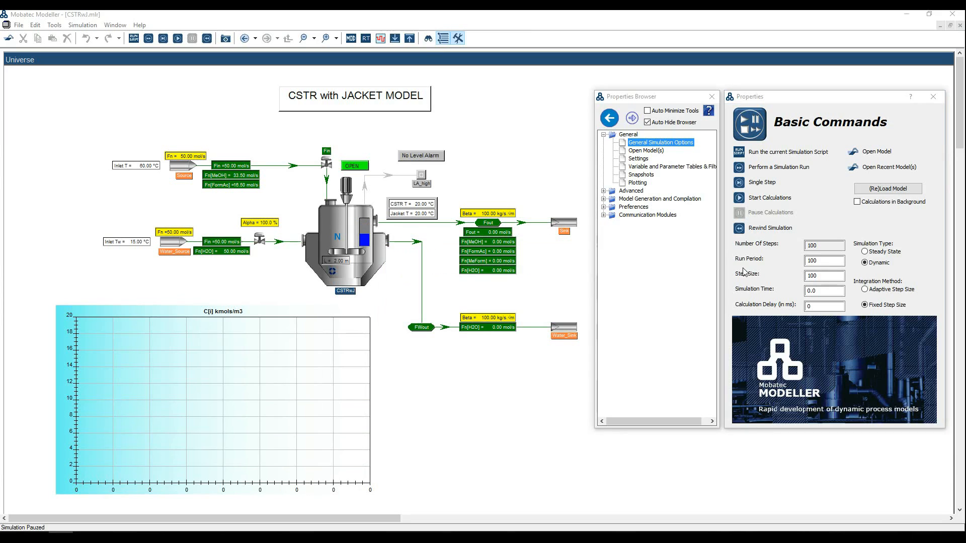
double_click(825, 263)
text(3600)
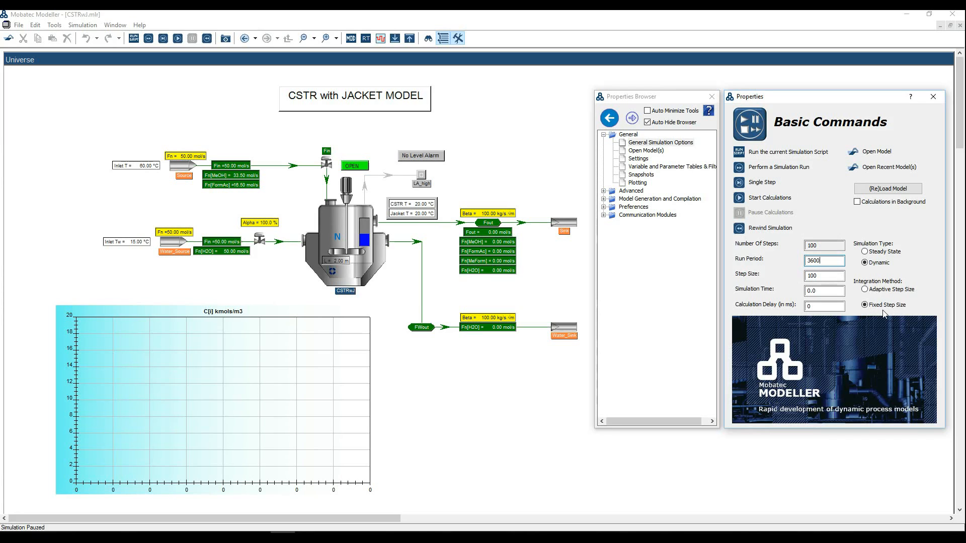
click(779, 173)
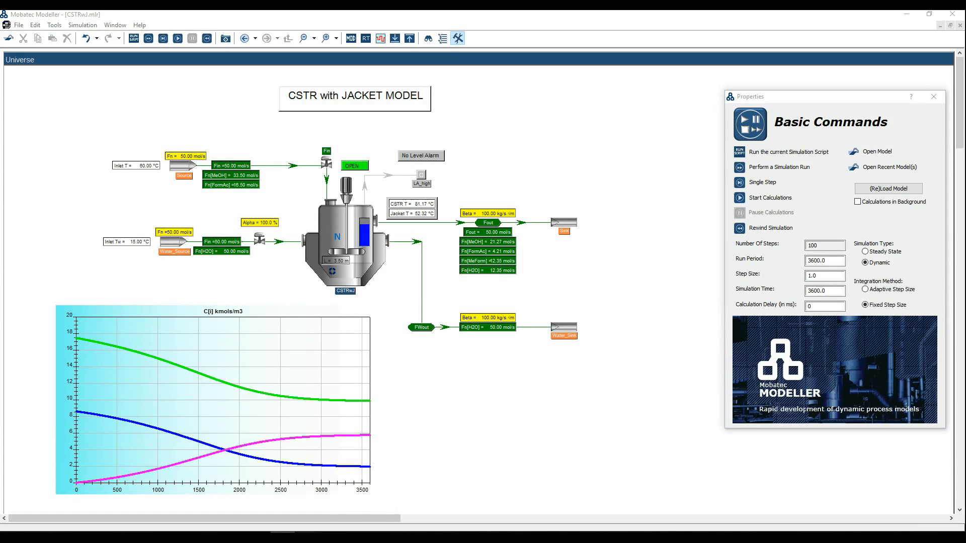
Switch to Adobe Acrobat Reader to read the handbook's Composite-Multilevel models slide and the tutorial's section 13, and return to Mobatec Modeller.
click(307, 537)
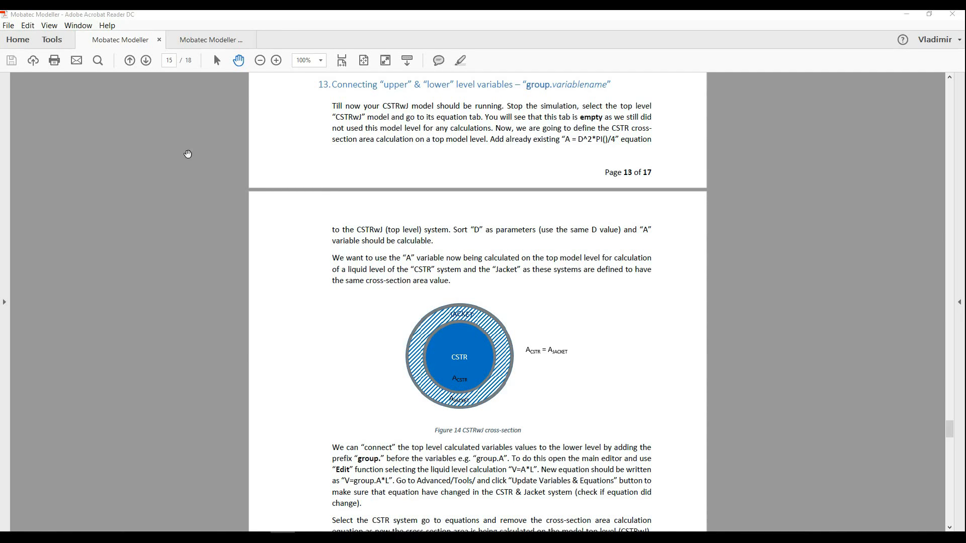
click(214, 42)
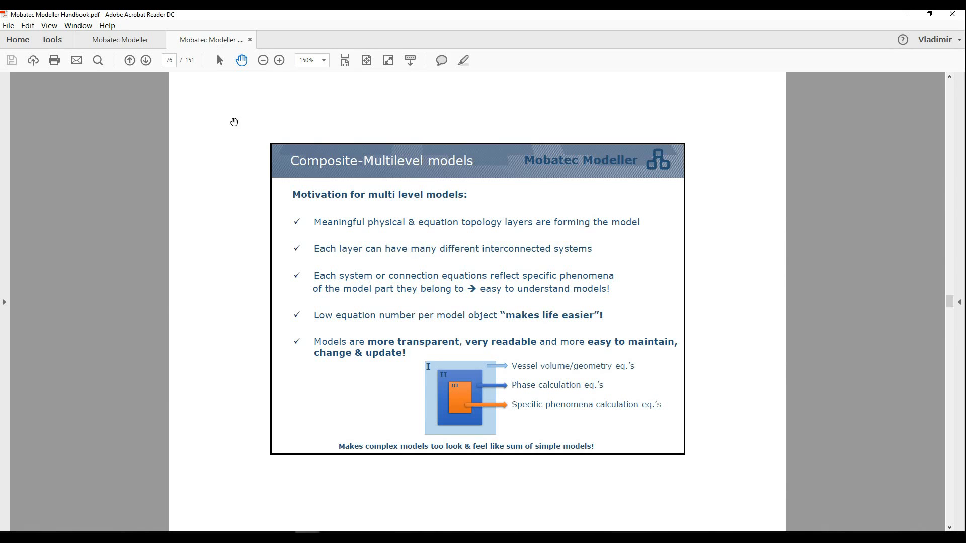
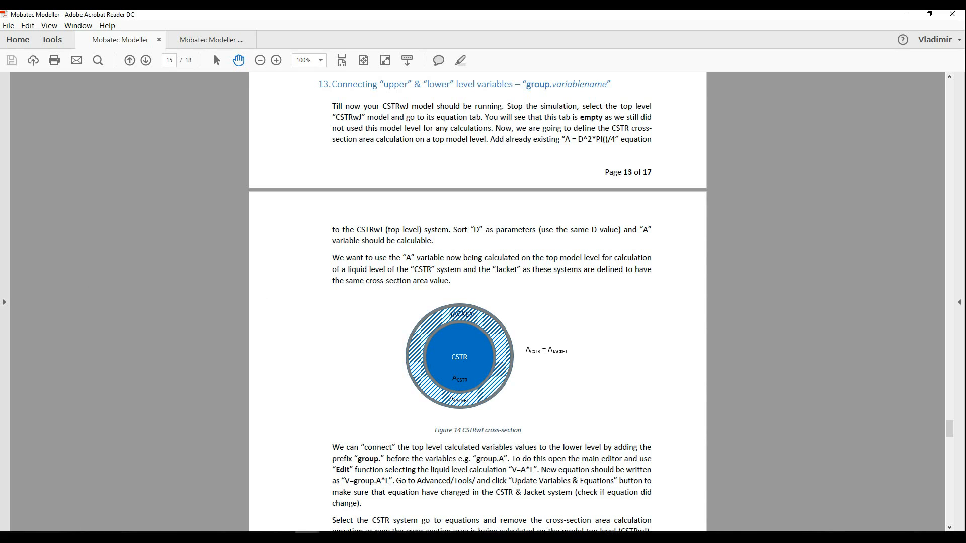
click(282, 538)
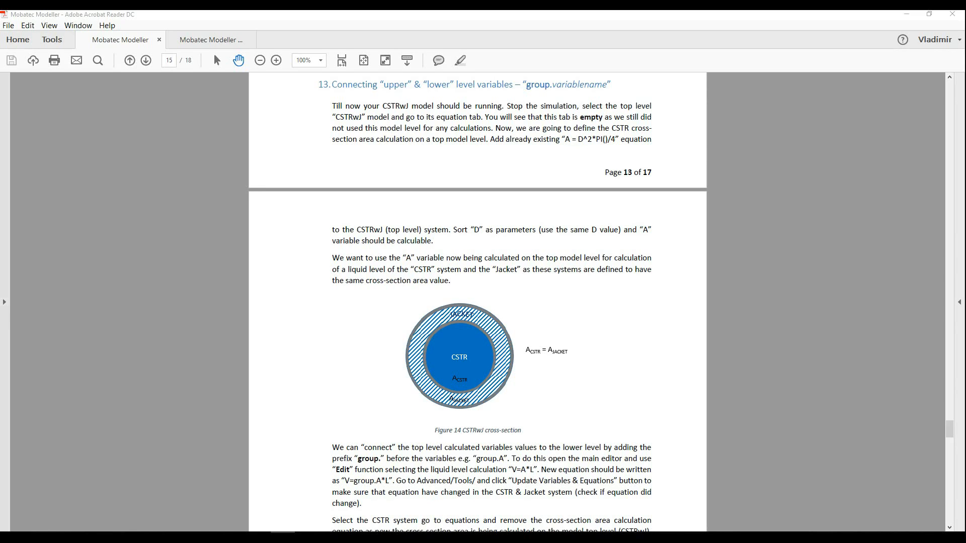
click(258, 537)
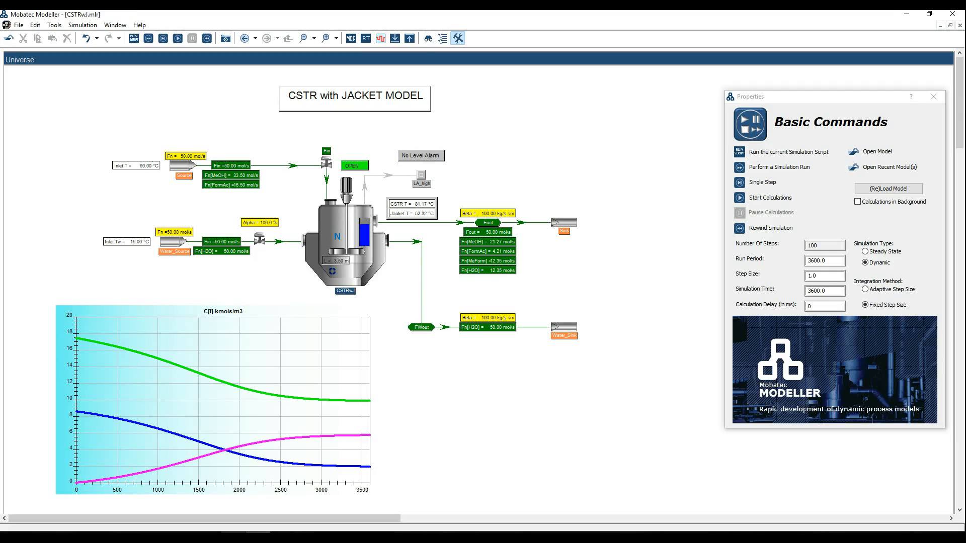
Return to the modelling environment and add the existing equation A = D ^ 2.0 * PI() / 4.0 to the top-level CSTRwJ system.
click(351, 38)
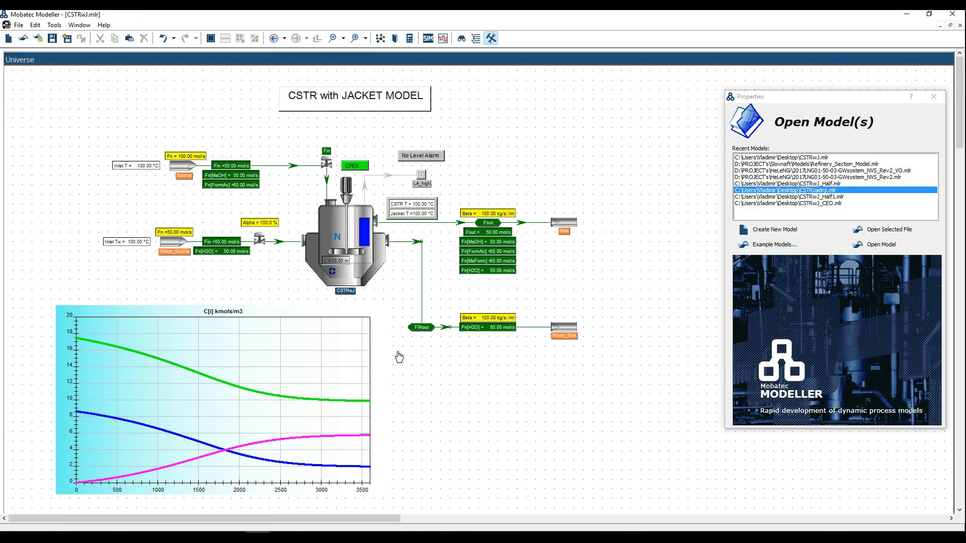
click(372, 273)
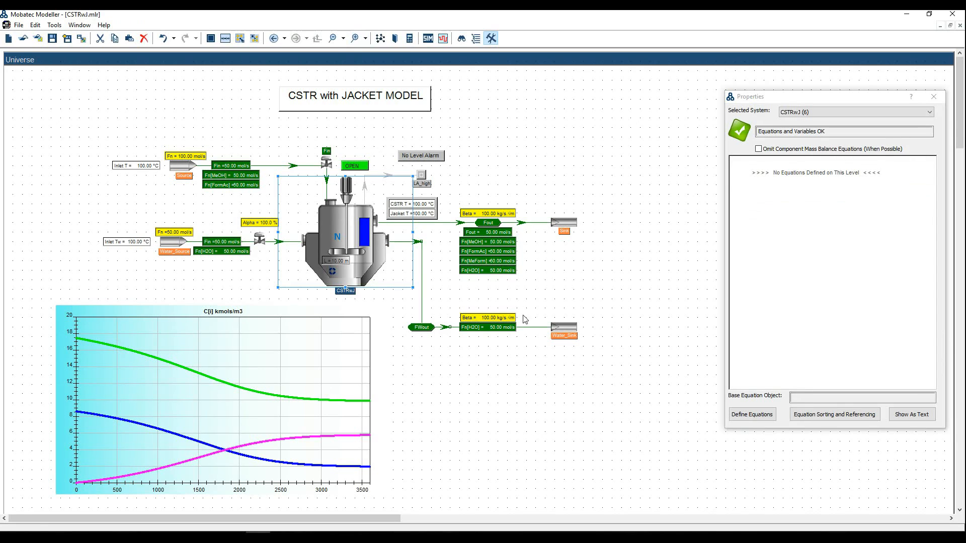
mouse_move(759, 301)
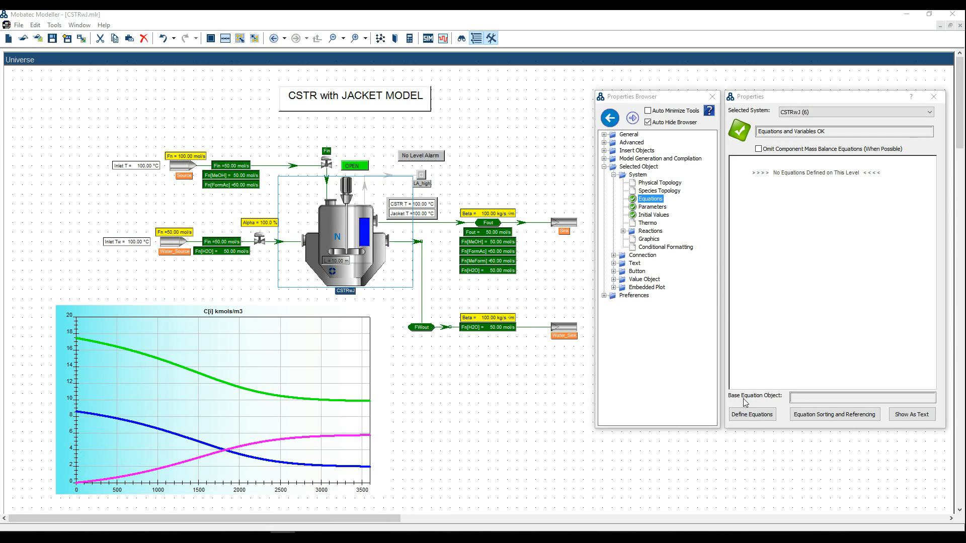
click(751, 414)
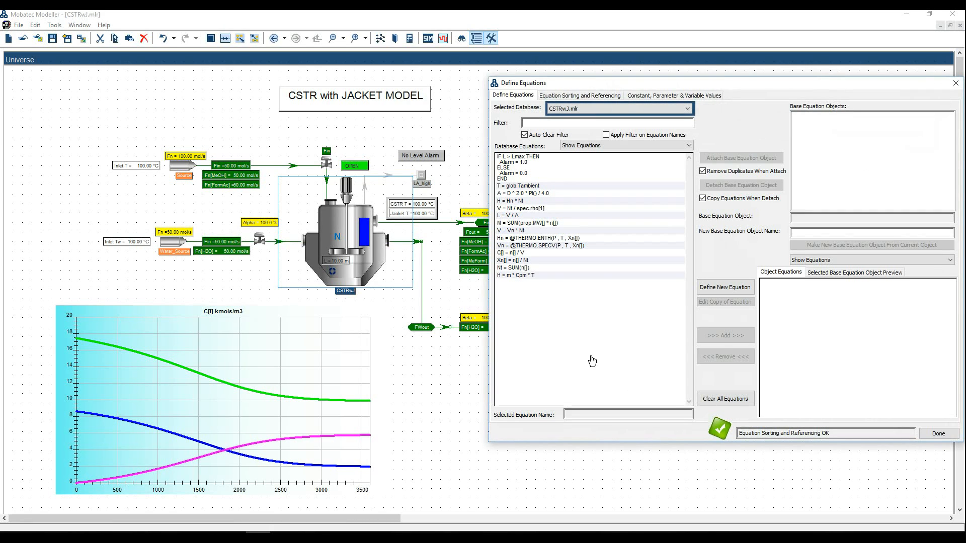
click(533, 195)
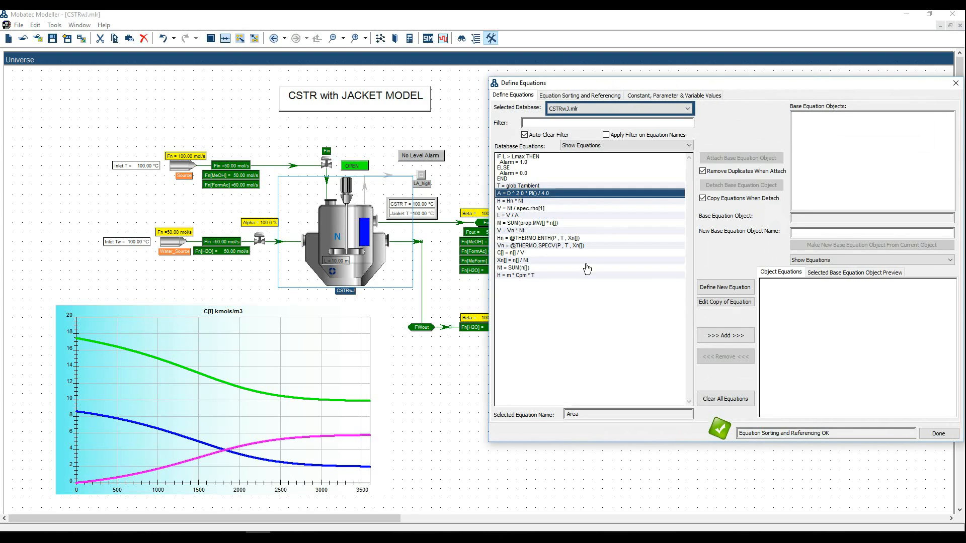
click(721, 341)
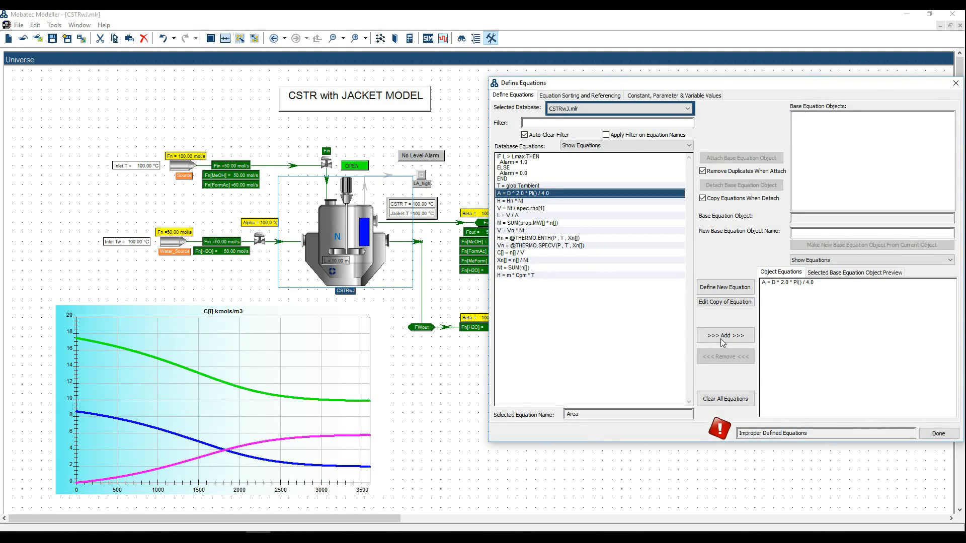
Set the diameter D of the top-level CSTRwJ system to 1.0 m, calculate its initial values and finish the equation definition.
click(595, 100)
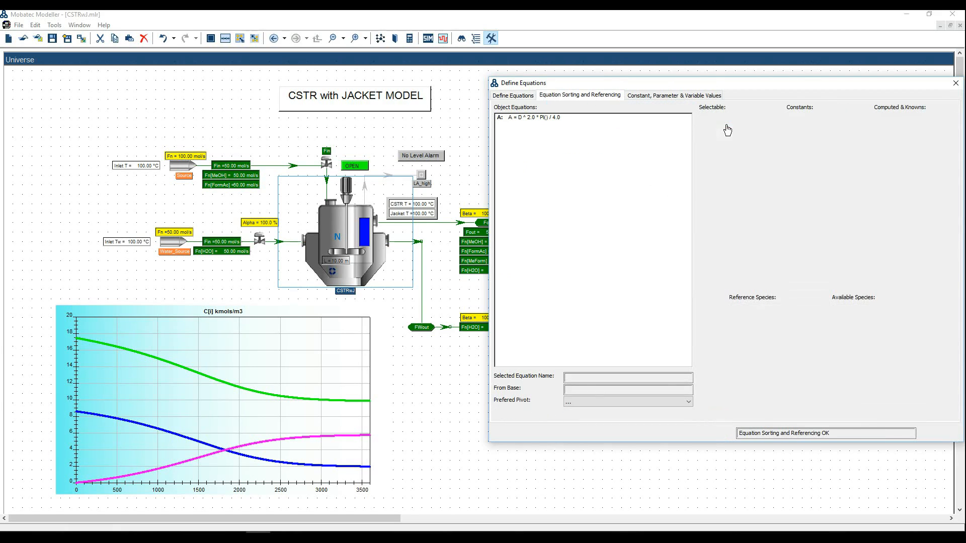
click(691, 97)
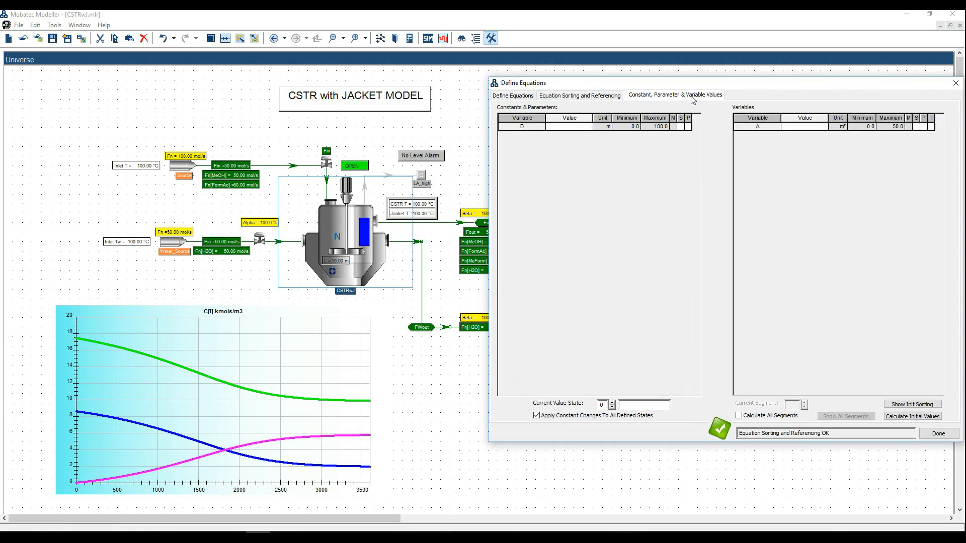
click(584, 130)
click(901, 417)
click(282, 537)
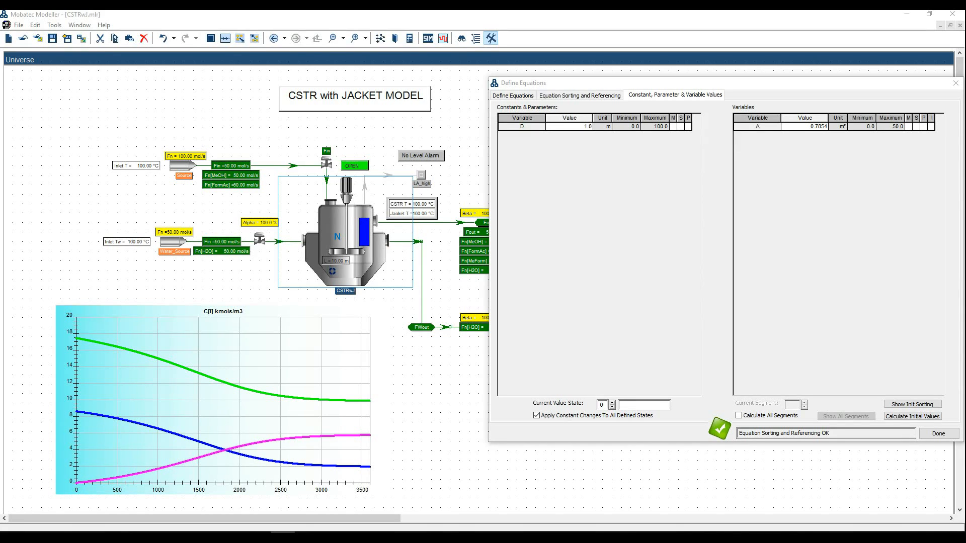
click(951, 432)
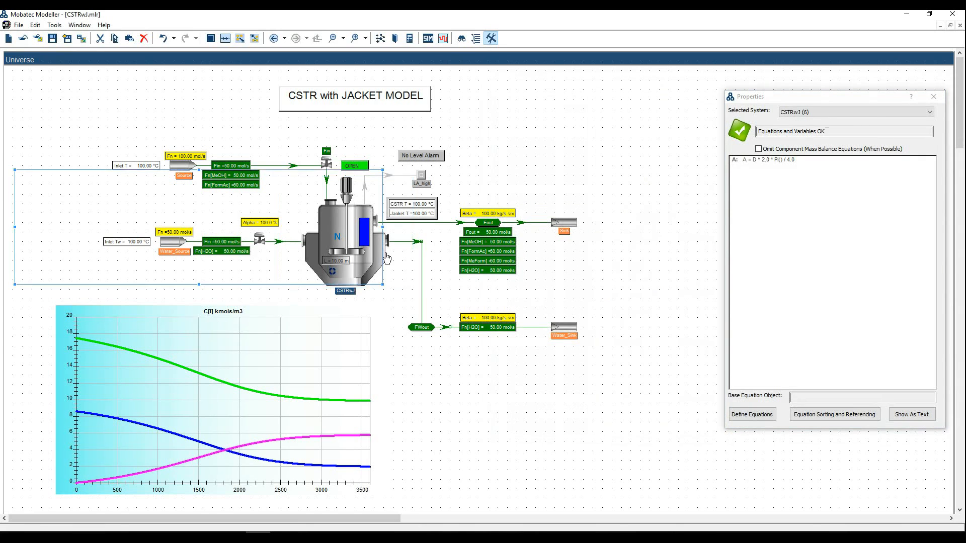
Remove the area equation A = D ^ 2.0 * PI() / 4.0 from the CSTR and Jacket systems inside CSTRwJ.
double_click(386, 258)
click(352, 254)
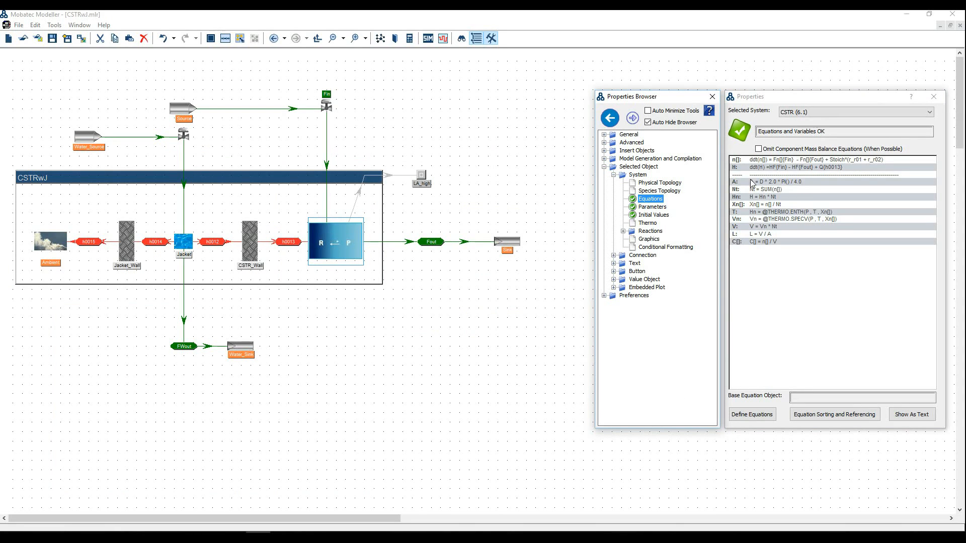
click(751, 414)
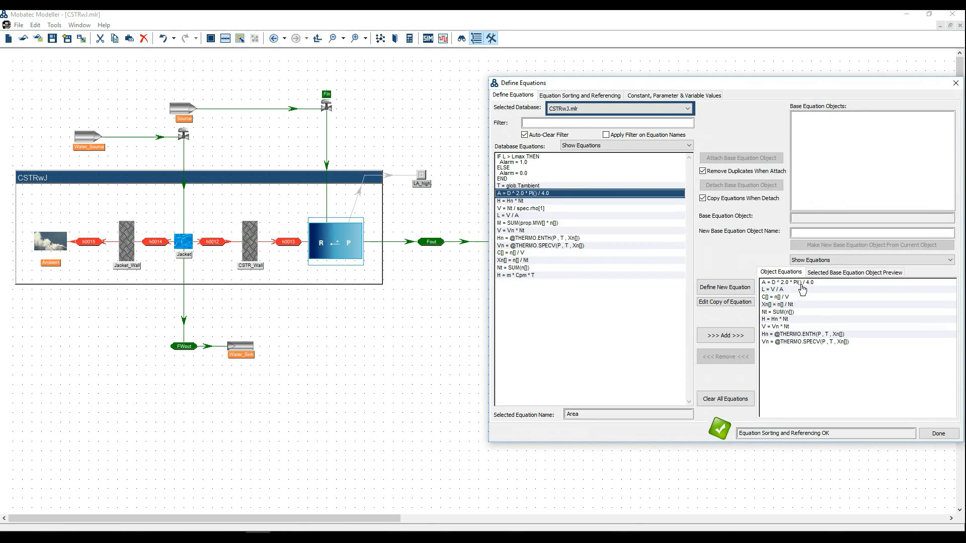
click(800, 283)
click(747, 357)
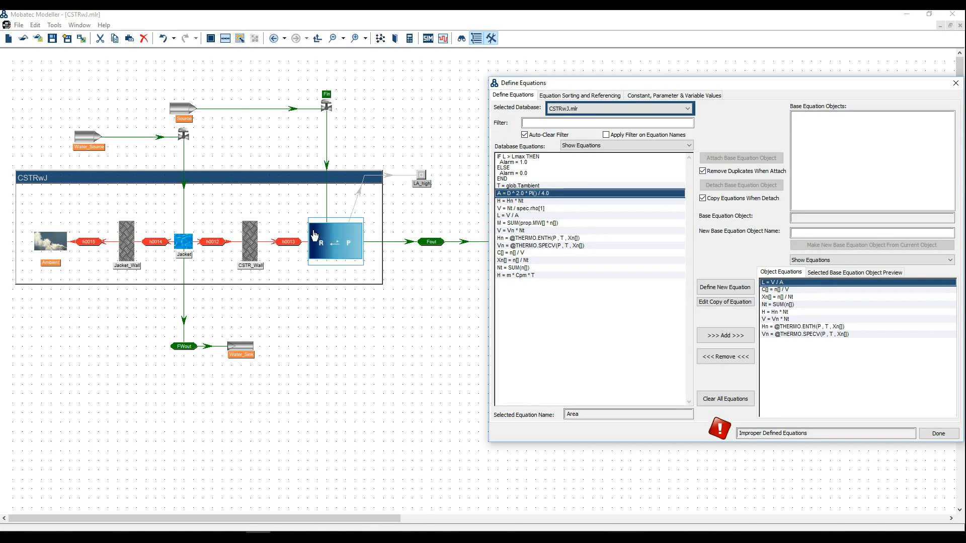
click(283, 533)
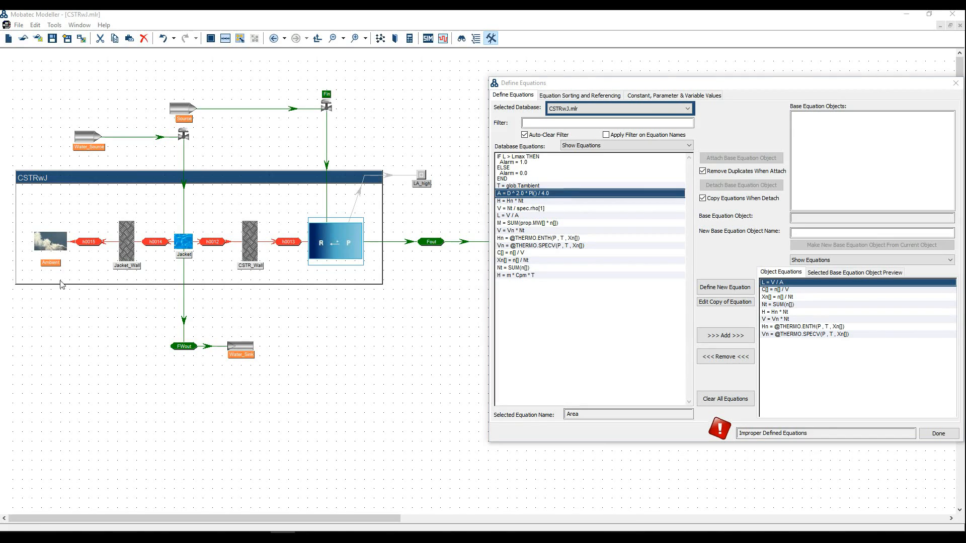
click(188, 247)
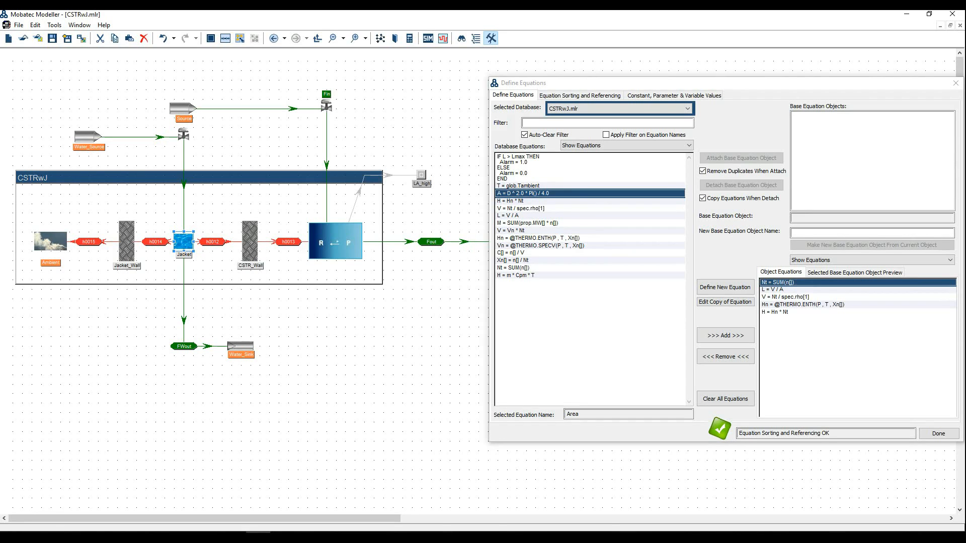
click(930, 436)
Filter the model's equation database for A and change the liquid level equation to L = V / group.A.
click(395, 38)
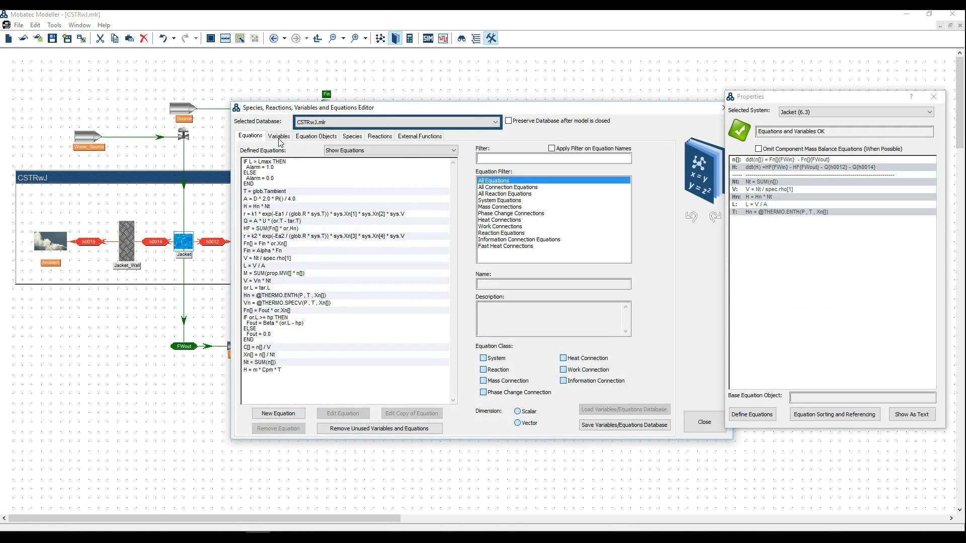
click(479, 158)
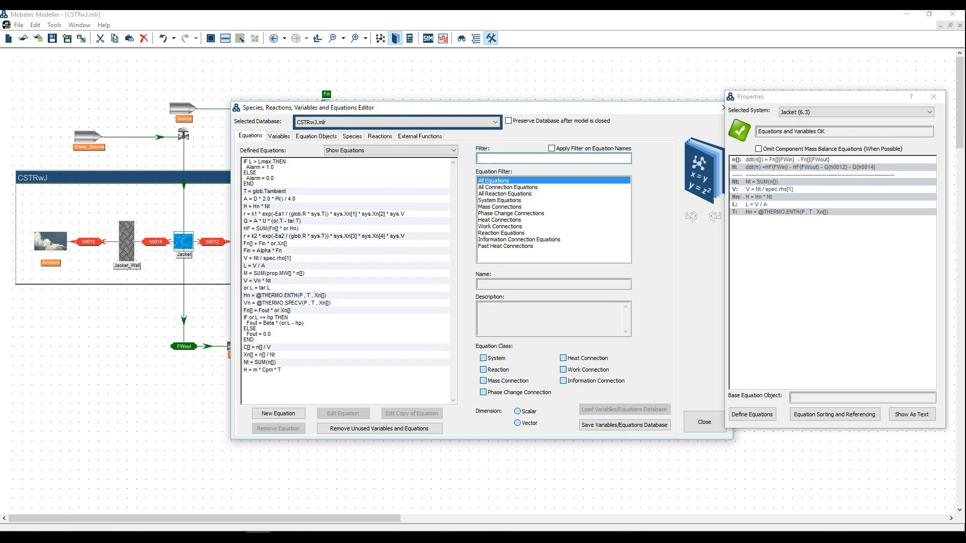
text(A)
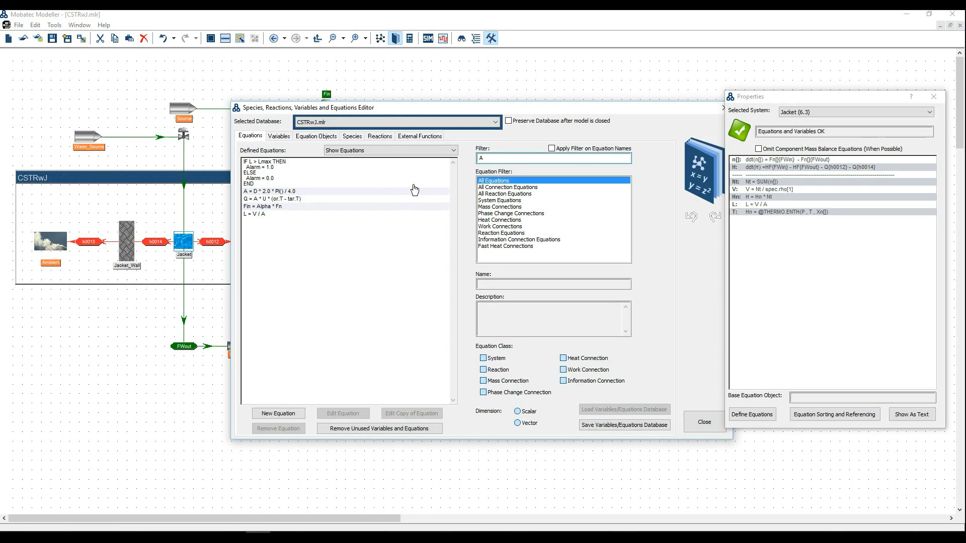
click(272, 215)
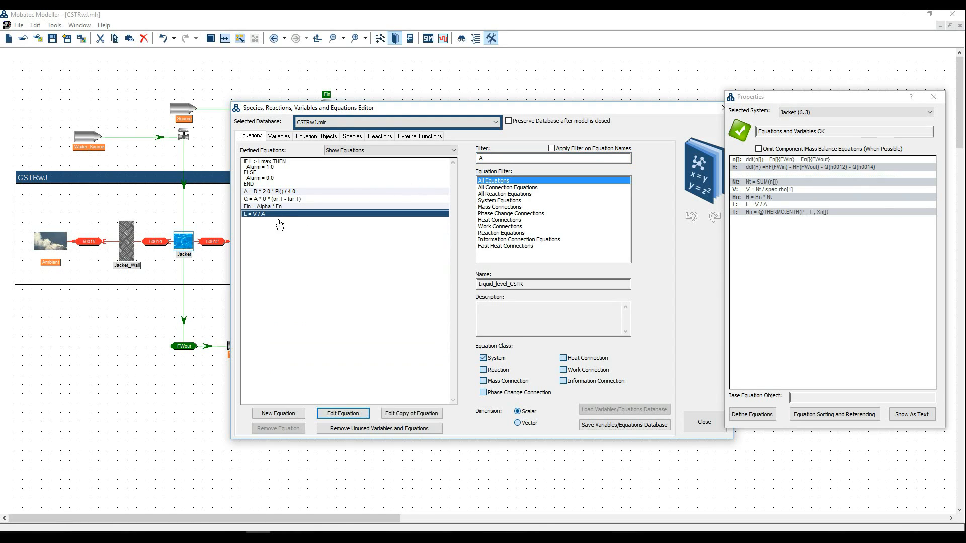
click(346, 415)
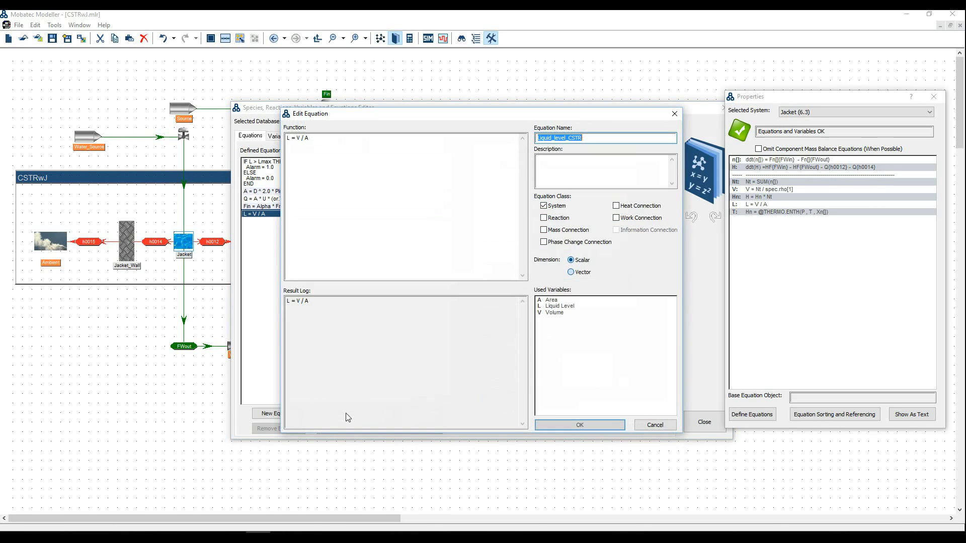
click(307, 139)
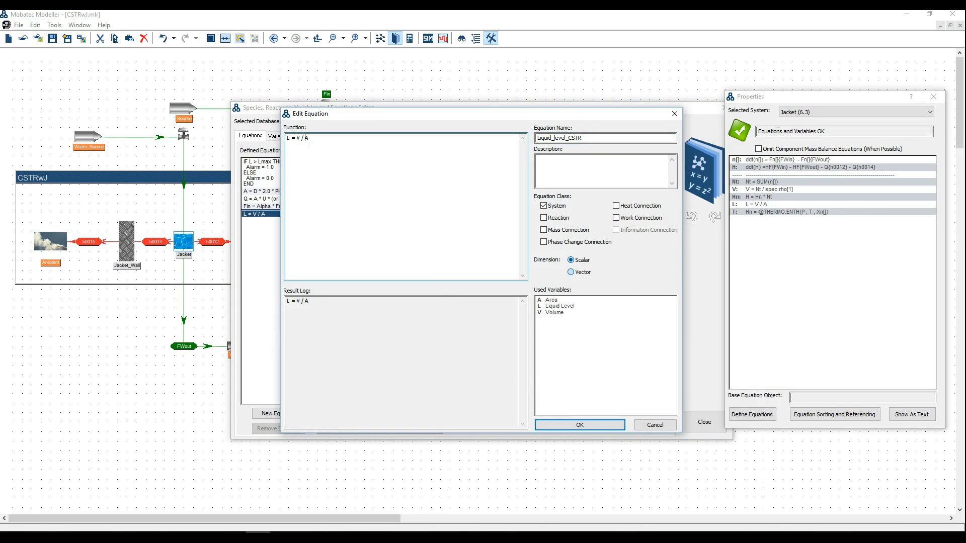
text(group)
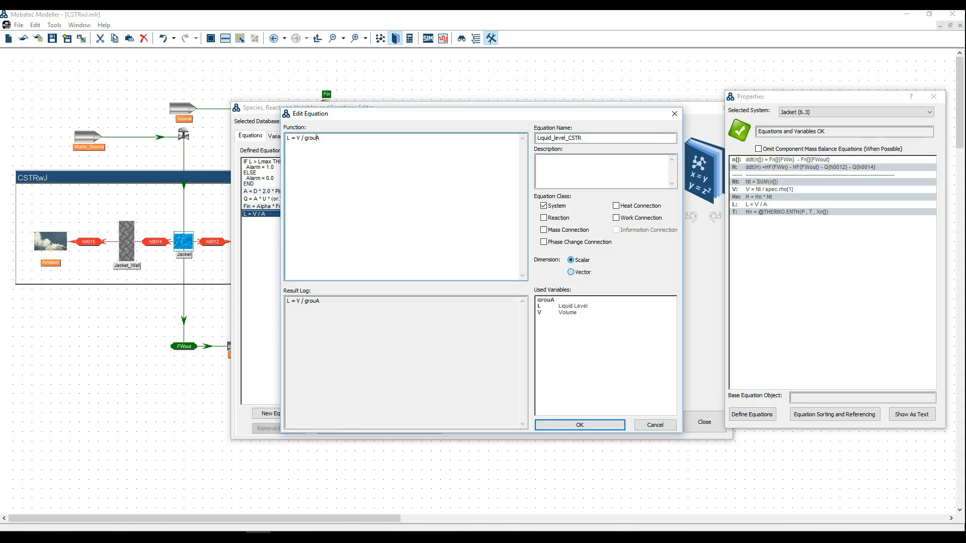
text(.)
click(578, 425)
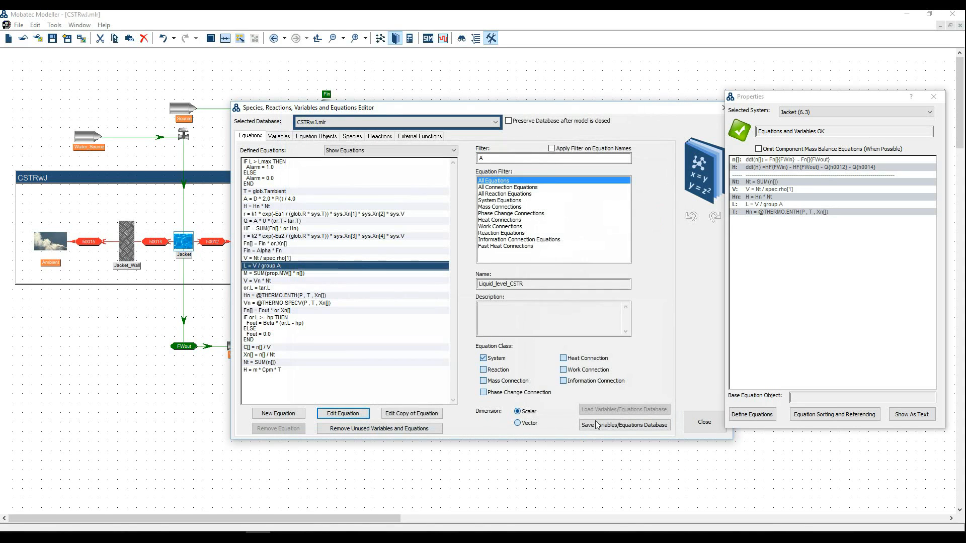
click(703, 422)
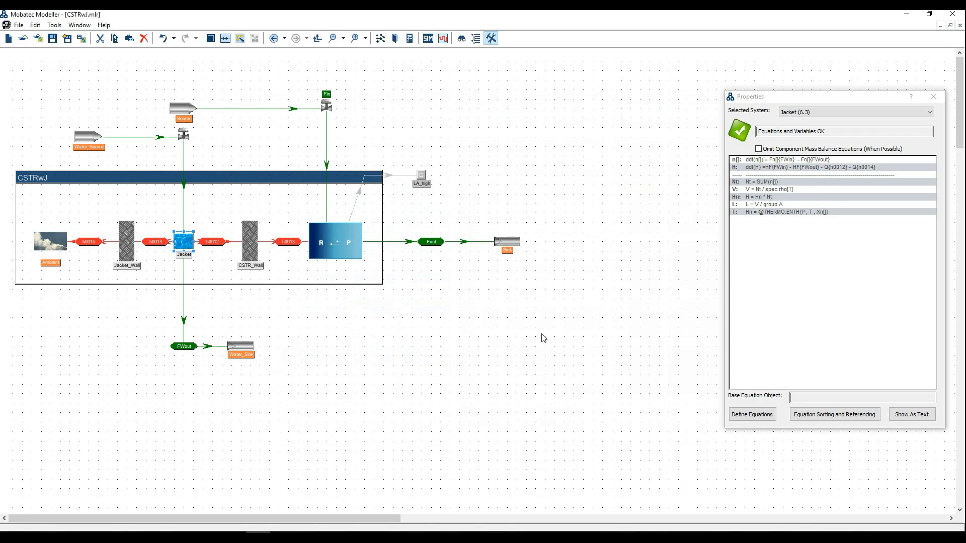
Check the equations of the CSTR and Jacket systems and the initial values of the CSTRwJ group.
click(325, 252)
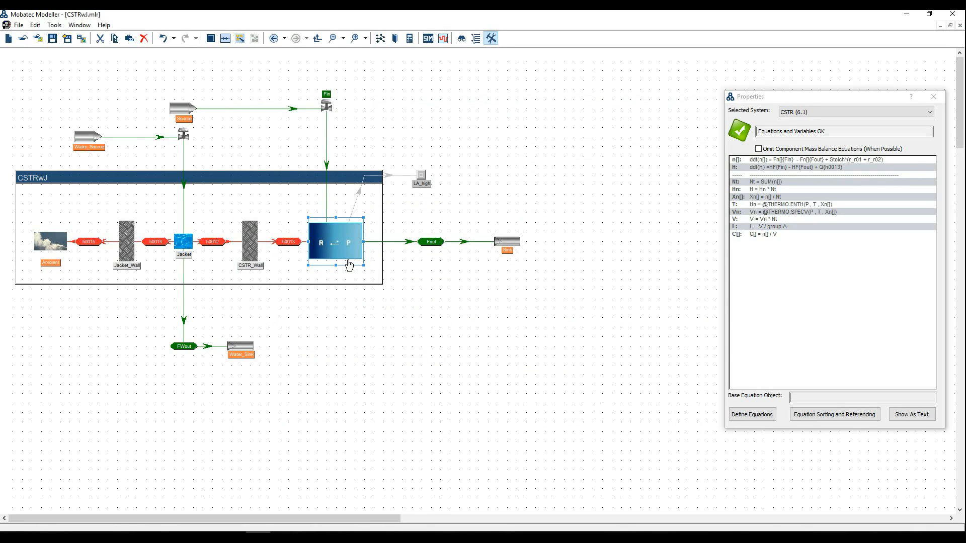
mouse_move(788, 304)
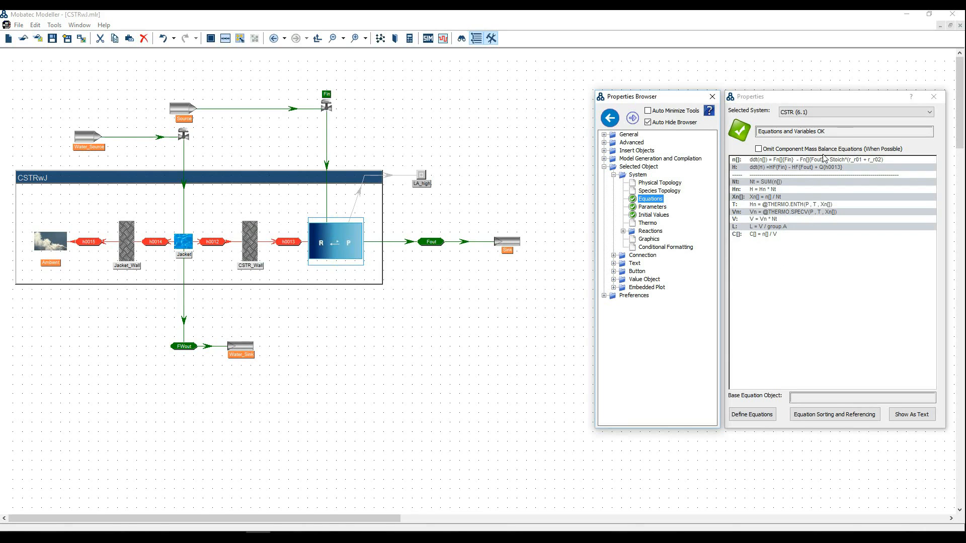
click(194, 246)
mouse_move(738, 269)
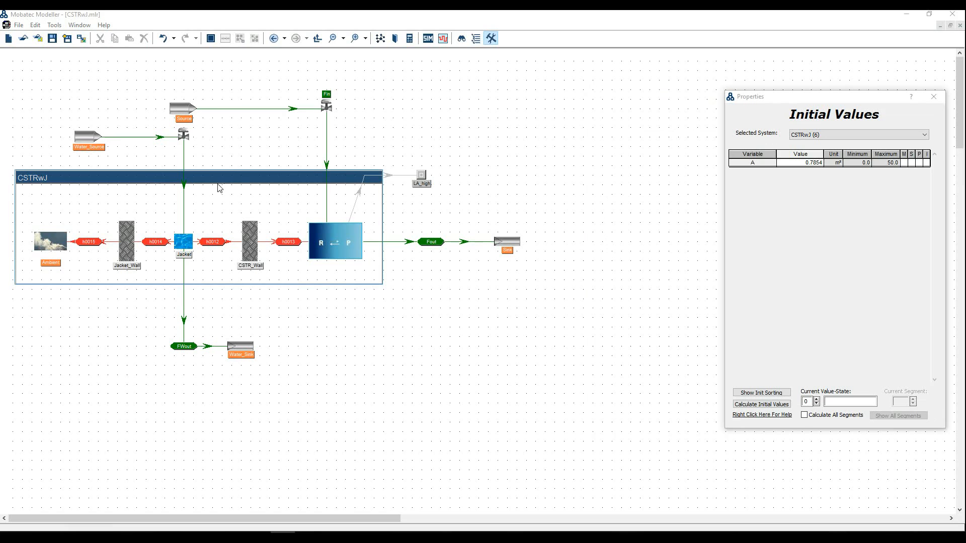
Load the model into the simulation environment from the top level with cleared simulation settings, and perform a run with a period of 3600.
double_click(236, 181)
click(481, 139)
click(443, 39)
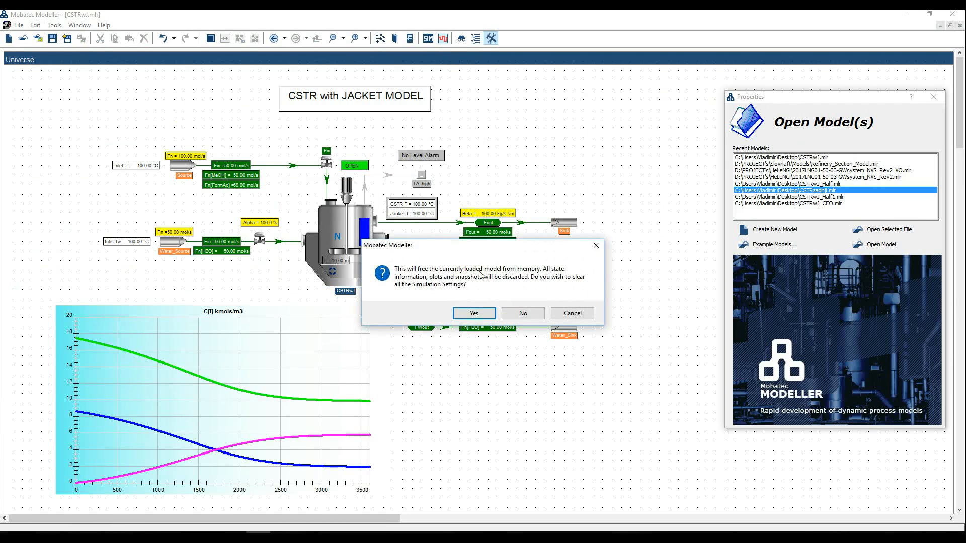
click(474, 313)
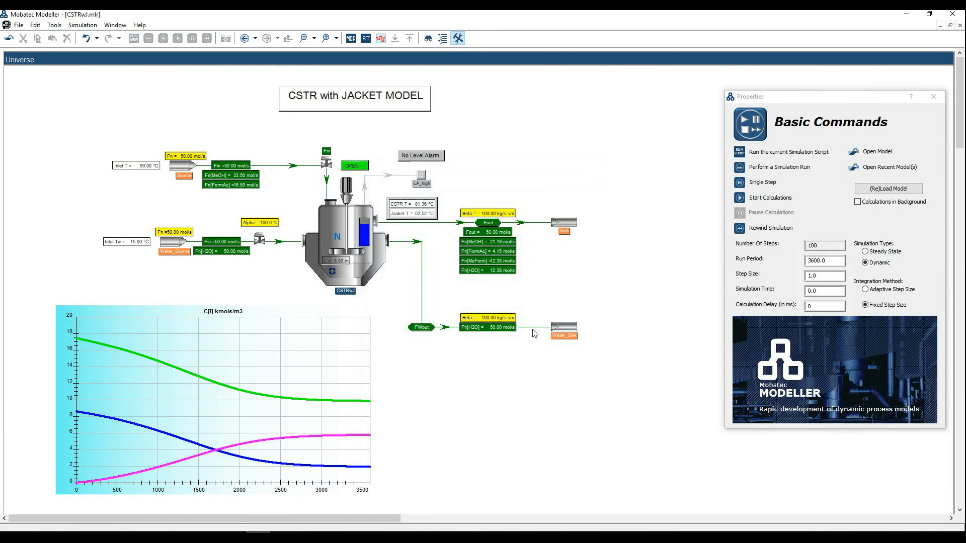
click(572, 359)
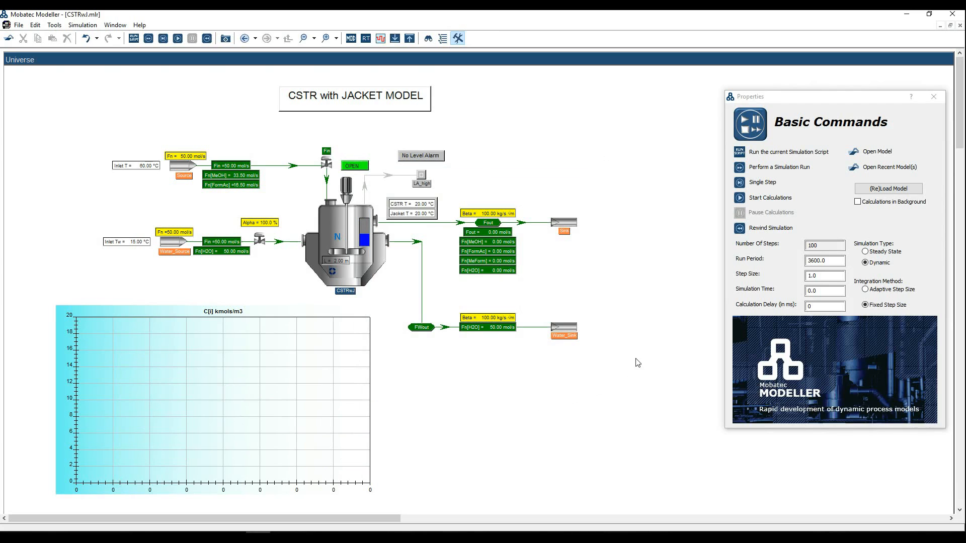
click(792, 170)
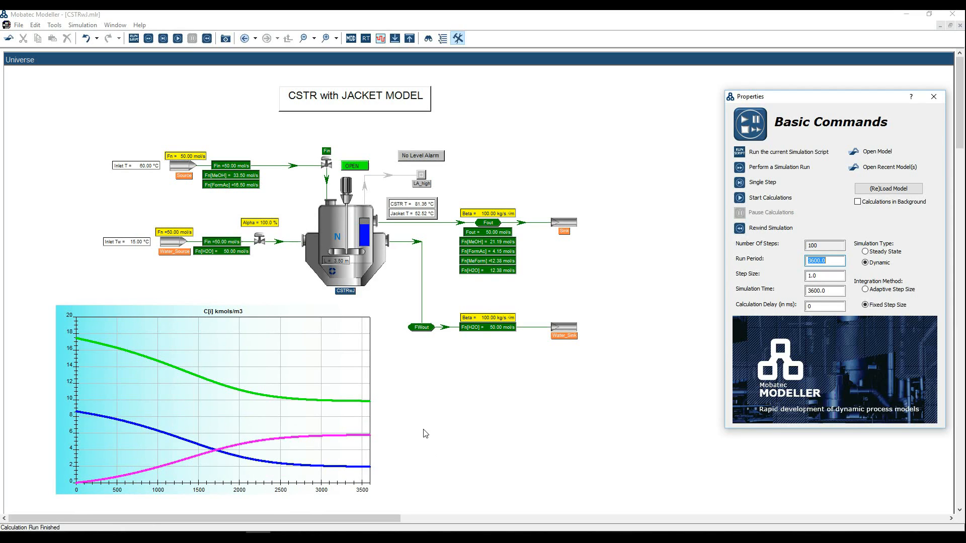
Switch to Adobe Acrobat Reader to read the handbook's multi level variable communication summary and the other open document, and return to Mobatec Modeller.
click(283, 536)
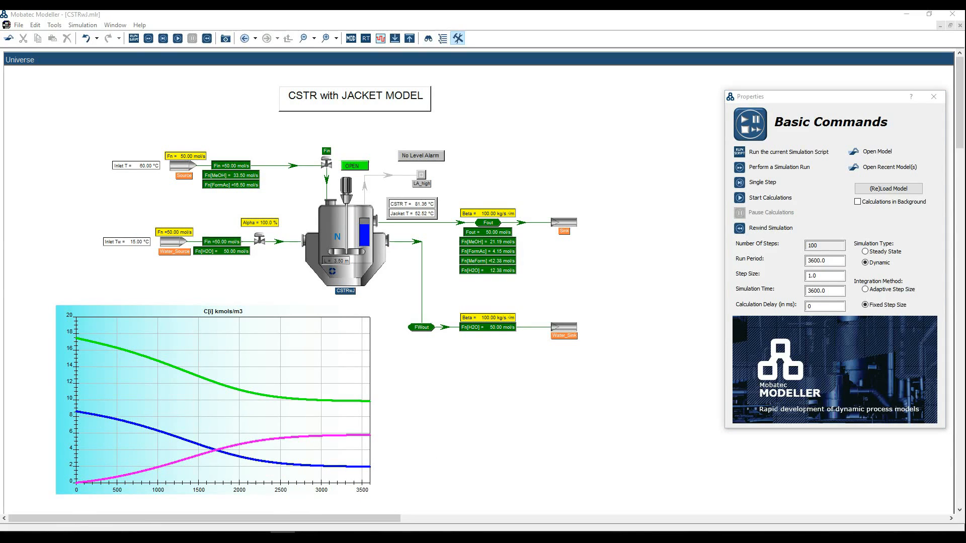
click(258, 535)
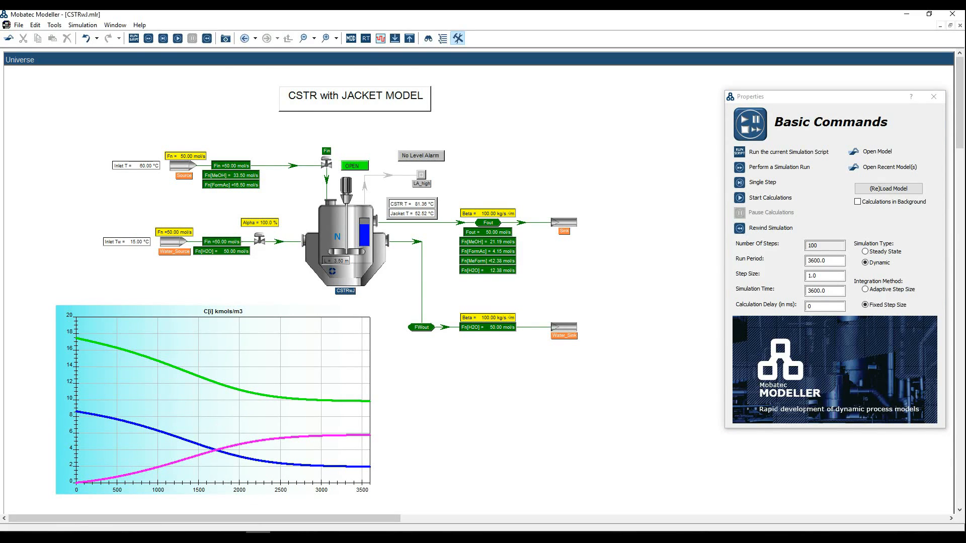
click(307, 536)
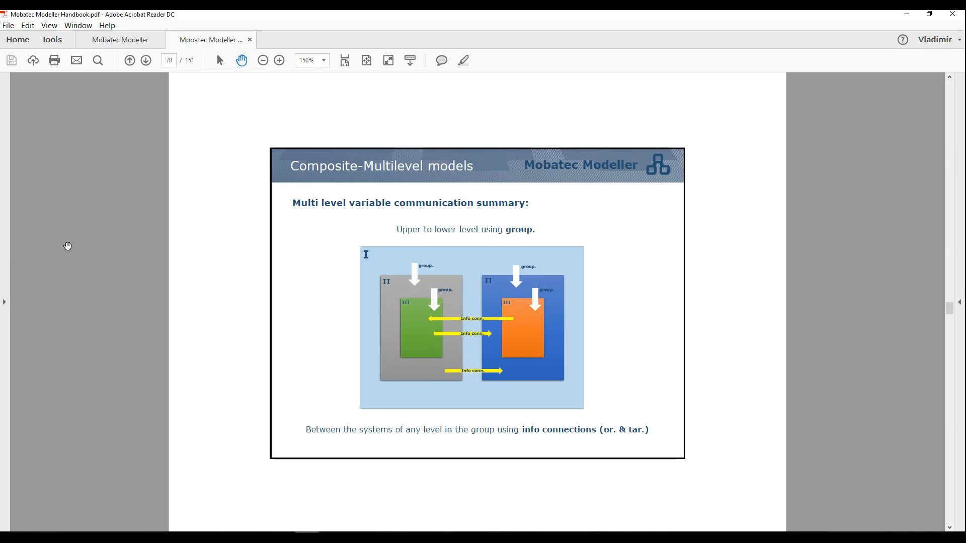
click(135, 42)
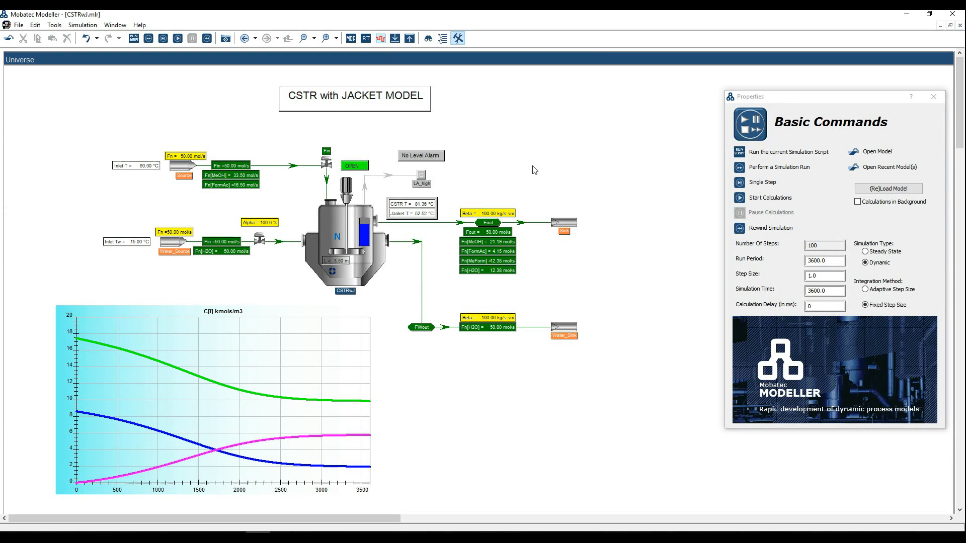
Open the import and export settings and import all values of the current simulation into value state 0 of the model.
mouse_move(761, 193)
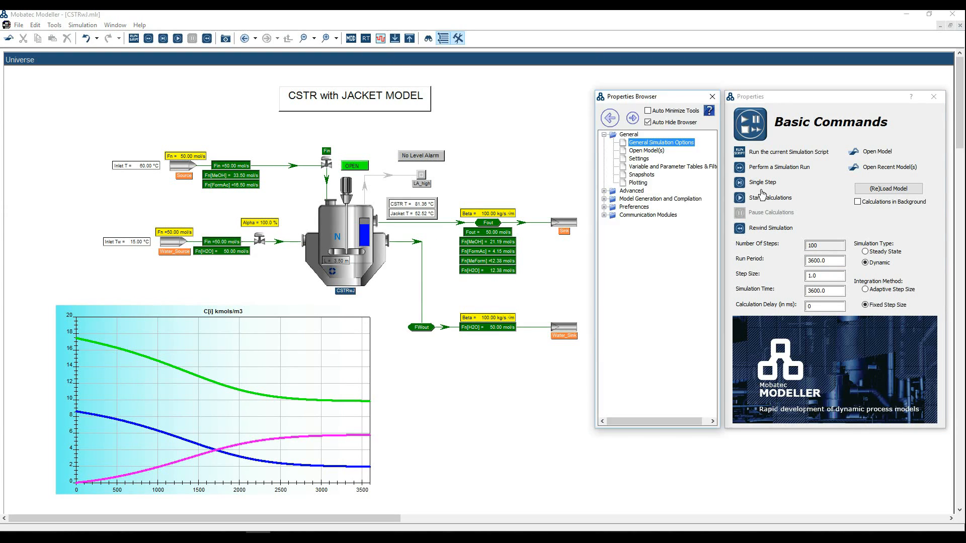
click(604, 191)
click(631, 224)
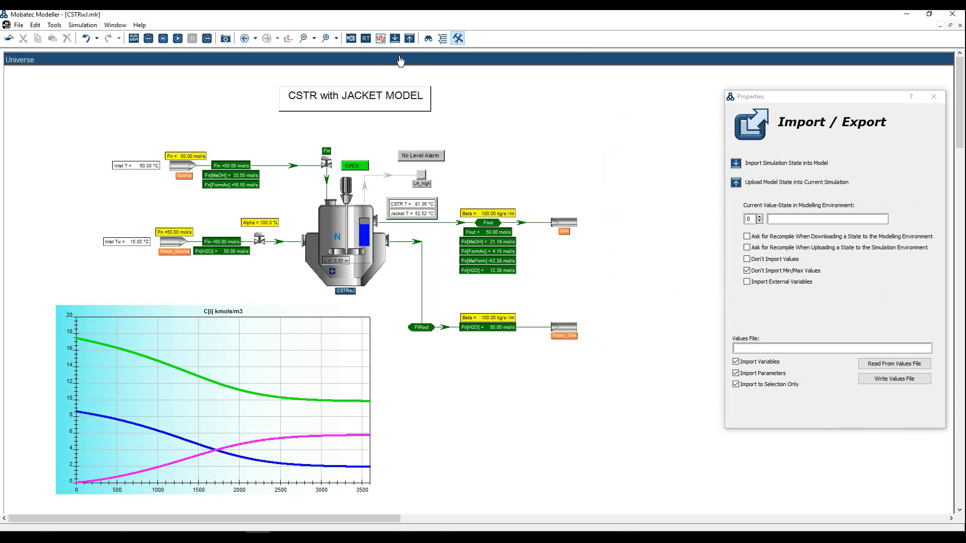
click(395, 38)
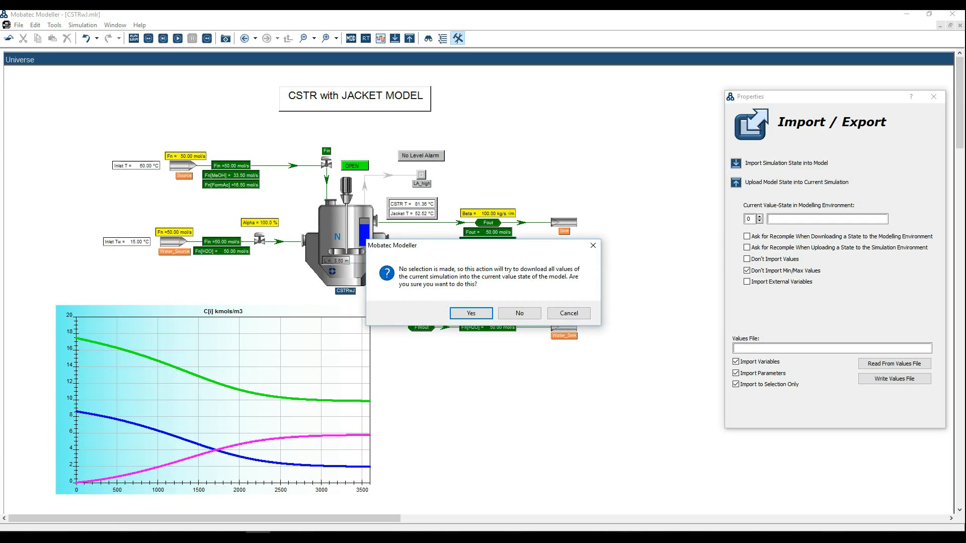
click(282, 538)
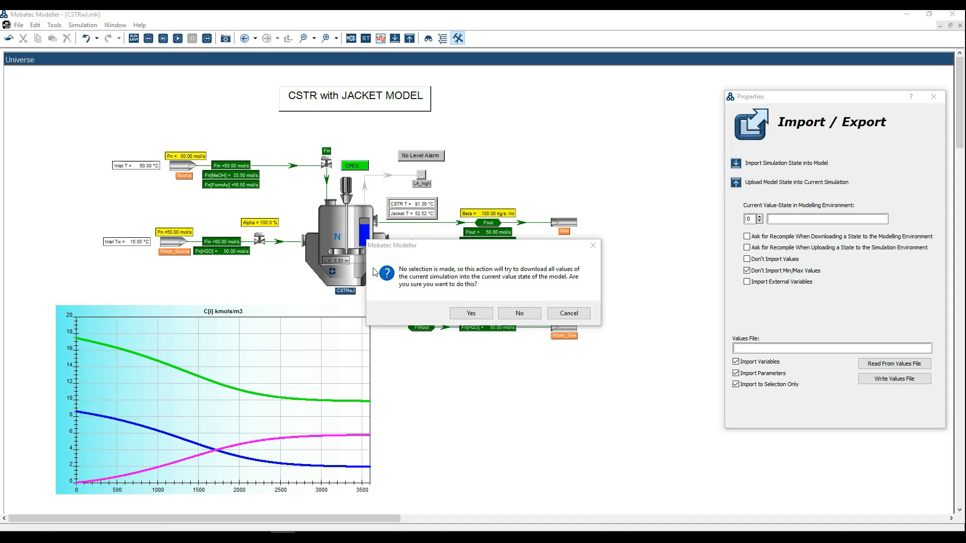
click(471, 313)
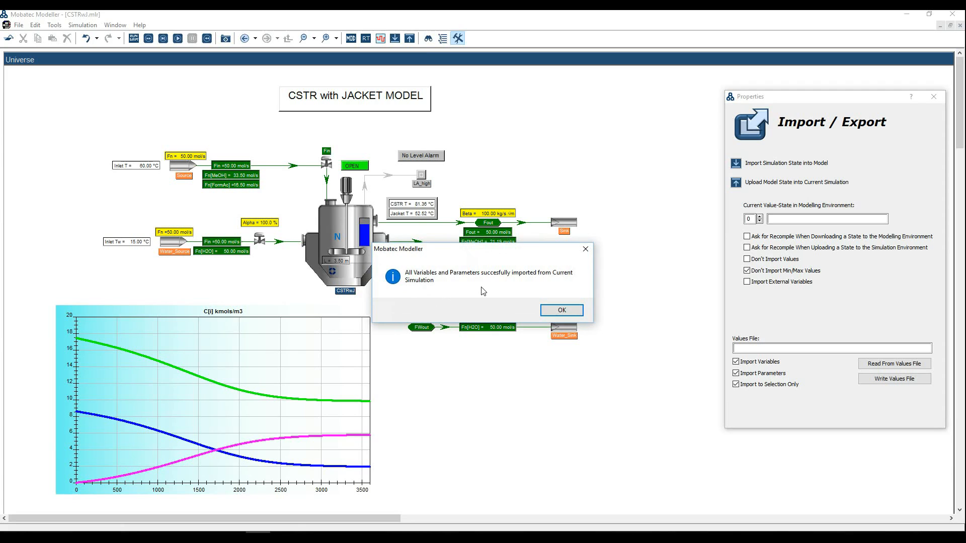
click(557, 313)
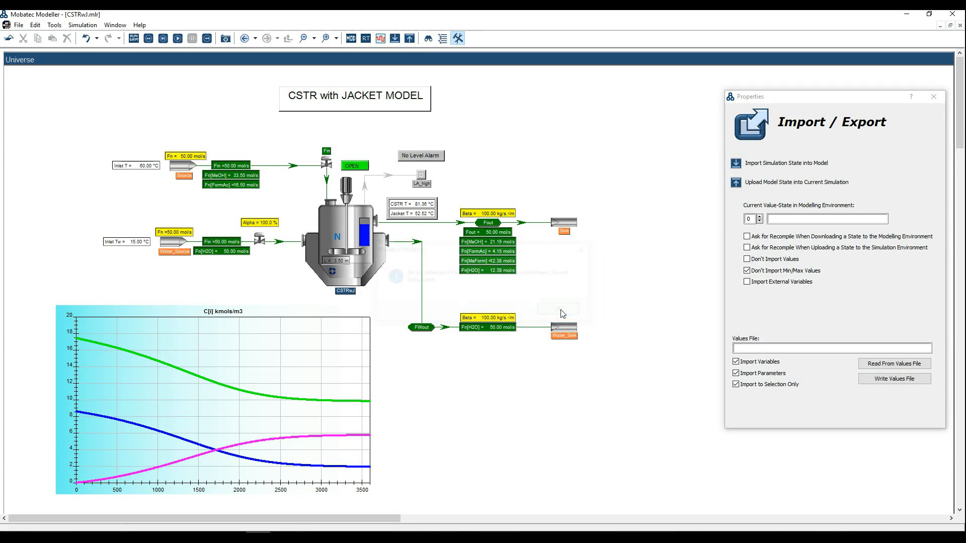
Return to the modelling environment, enter the CSTRwJ group and check the imported initial values of the CSTR system.
click(351, 38)
click(352, 233)
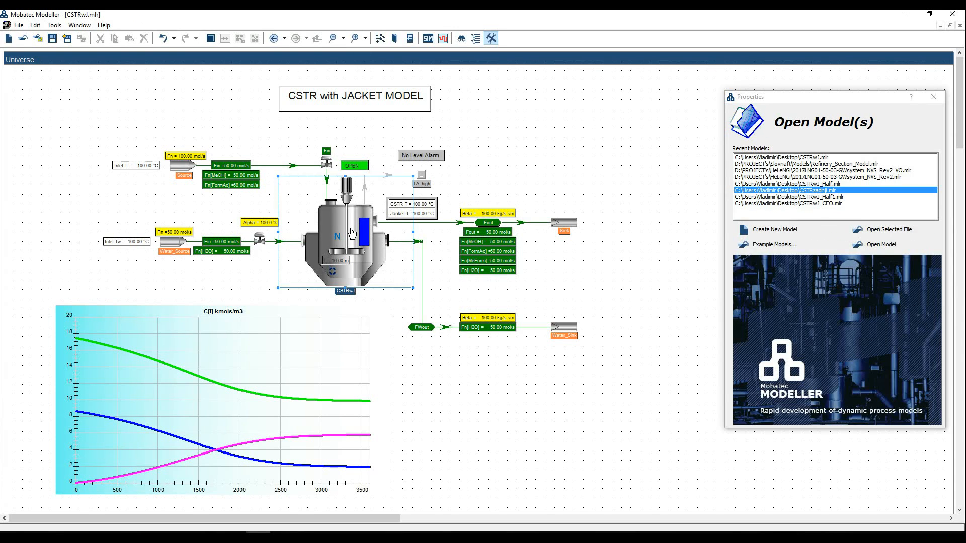
double_click(352, 233)
click(352, 254)
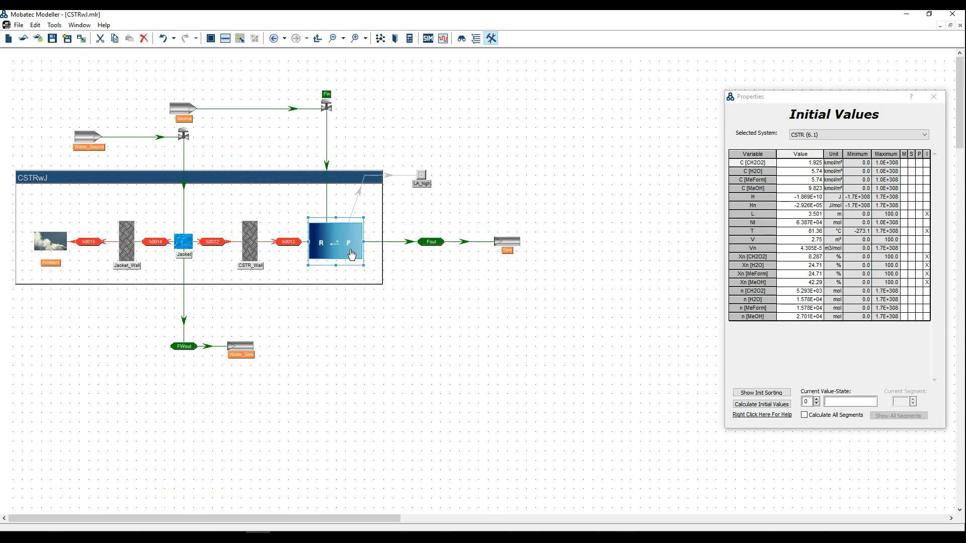
mouse_move(767, 269)
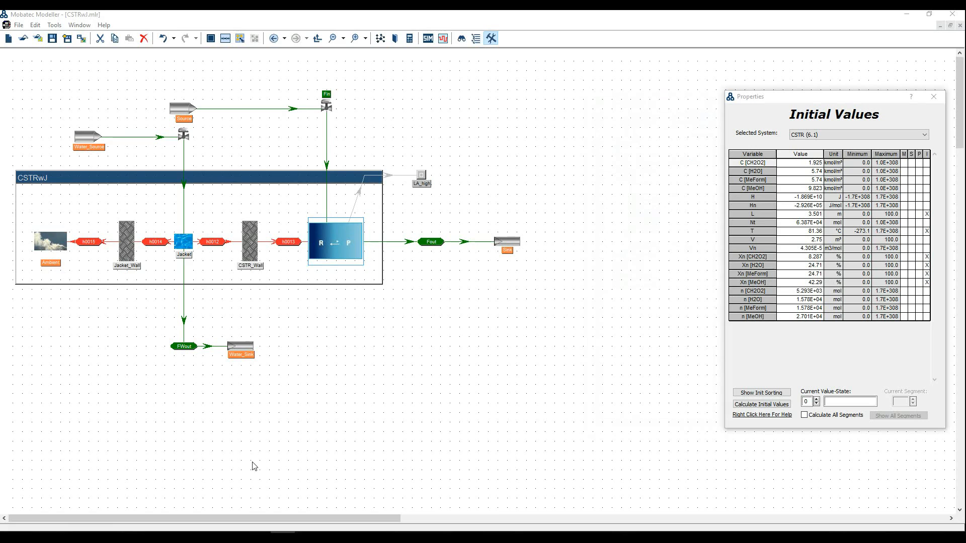
Switch to Adobe Acrobat Reader to read the "prop." prefix exercise and the handbook's syntax page, and return to Mobatec Modeller.
click(307, 532)
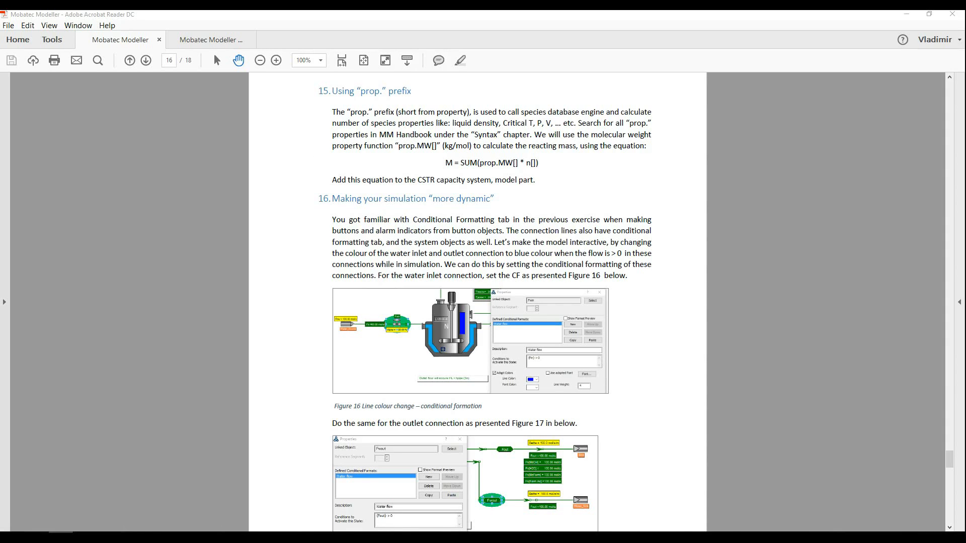
key(ctrl+Tab)
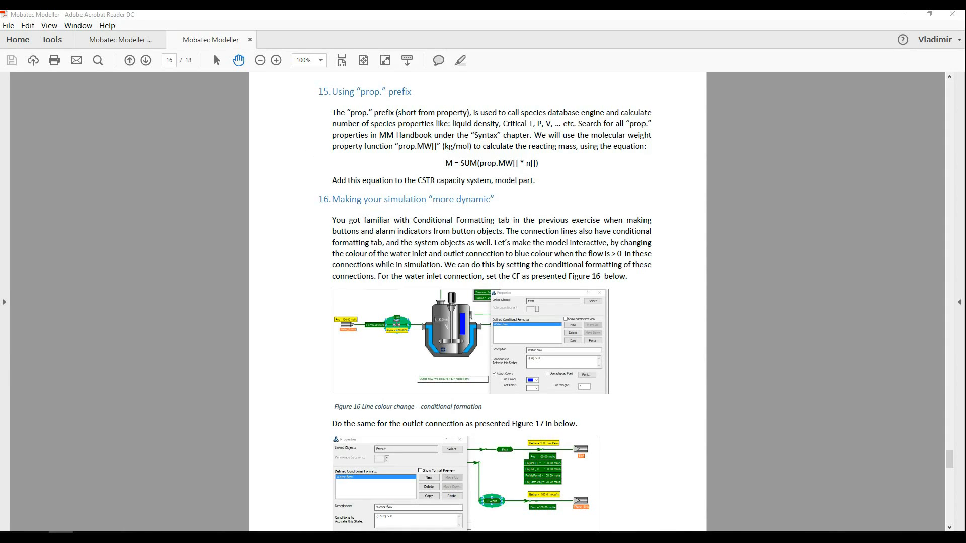
click(127, 46)
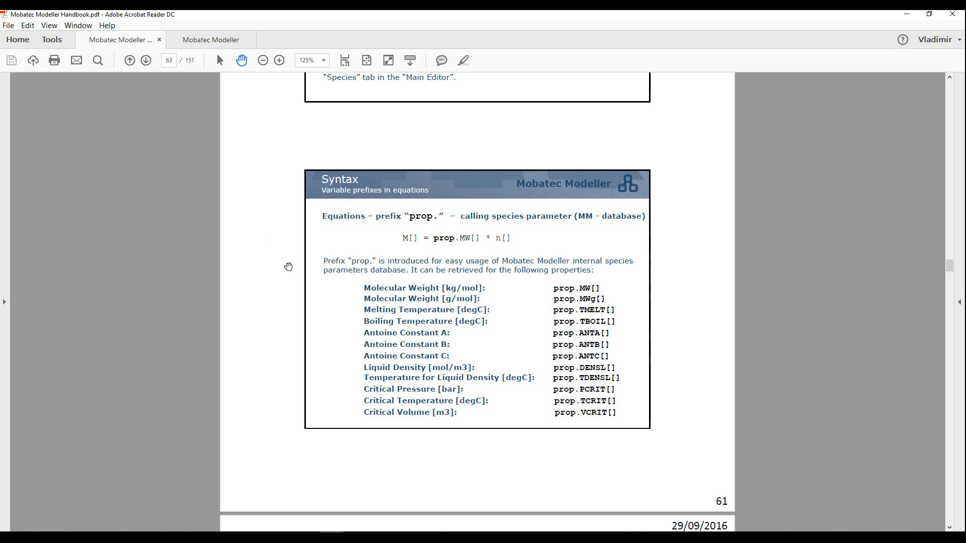
click(61, 537)
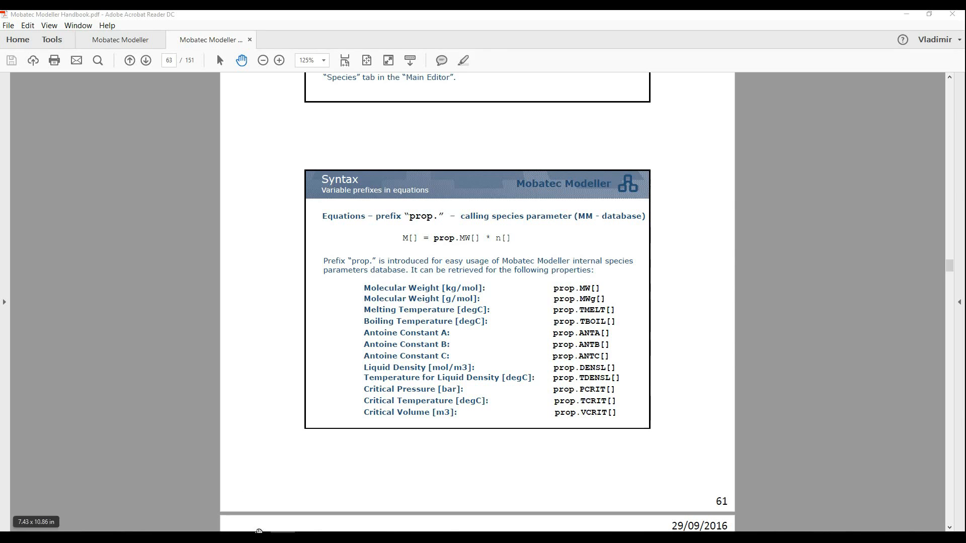
click(259, 531)
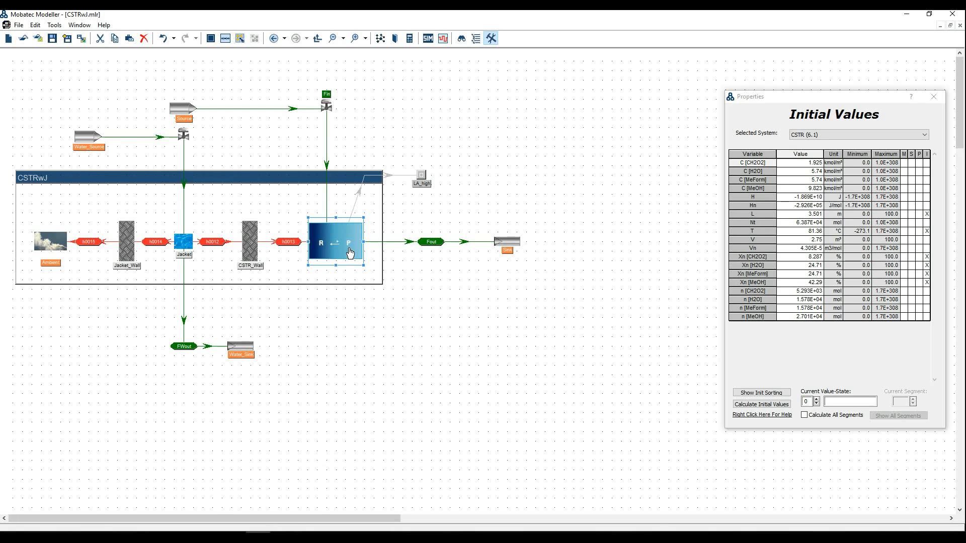
Define the scalar system equation M = SUM(prop.MW[] * n[]) with the name Liquid_Mass and add it to the CSTR system.
mouse_move(728, 243)
click(655, 201)
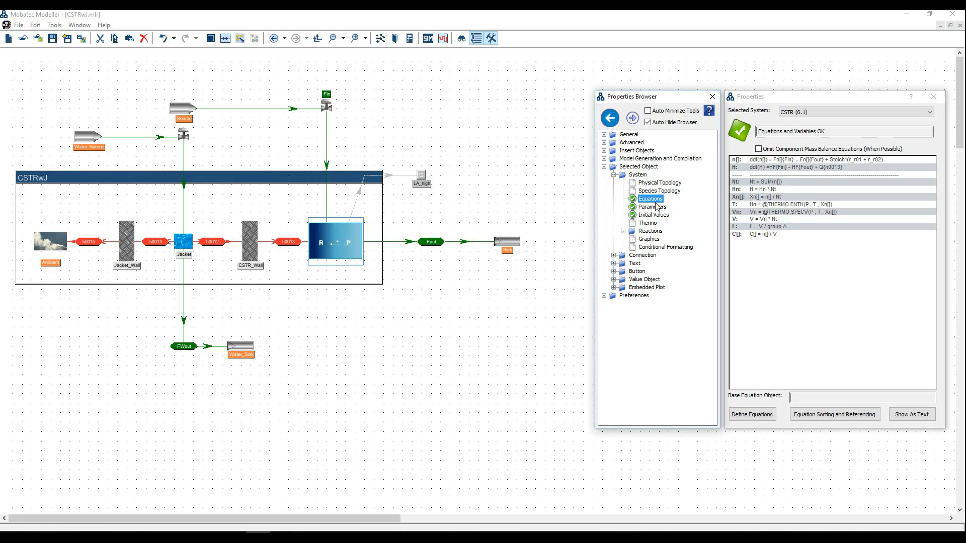
click(752, 414)
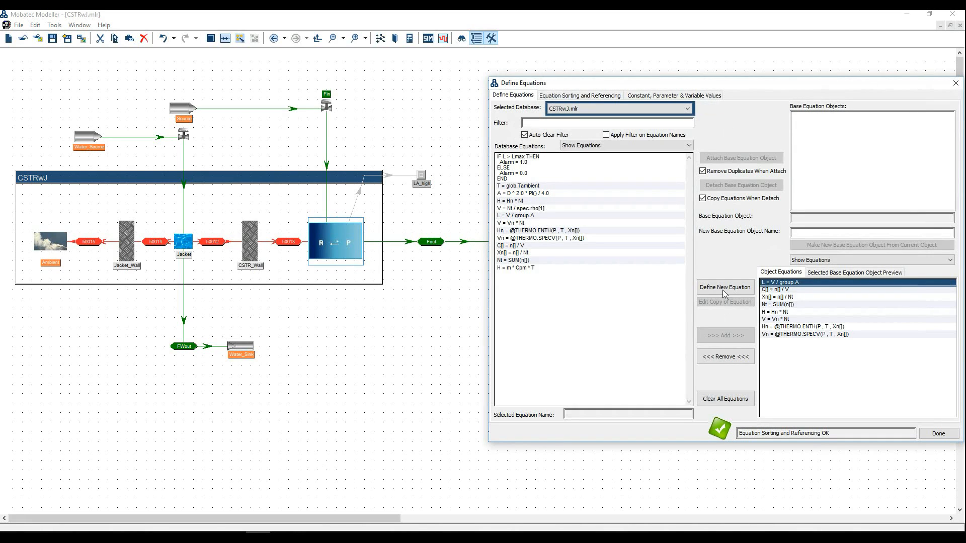
click(723, 290)
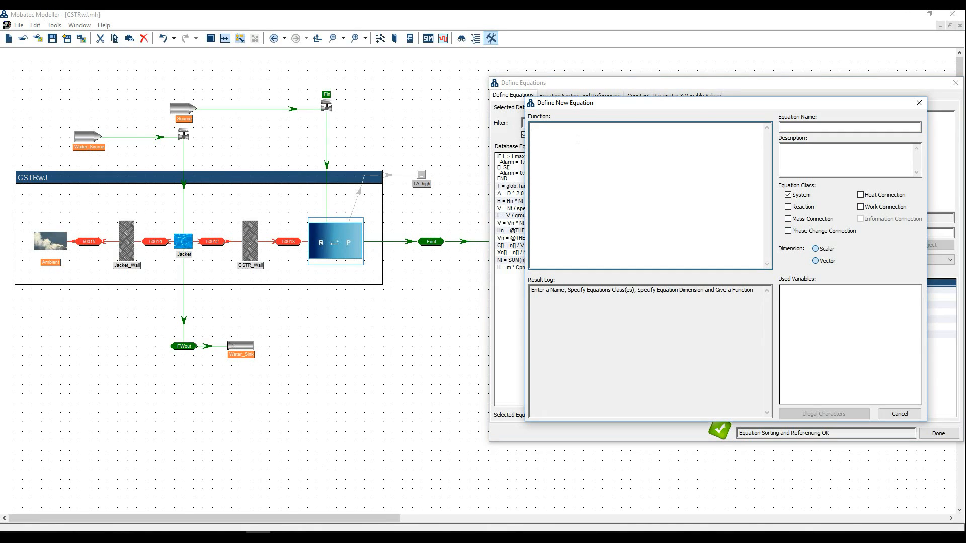
text(M = SUM(prop.MW[] * n[]))
click(796, 128)
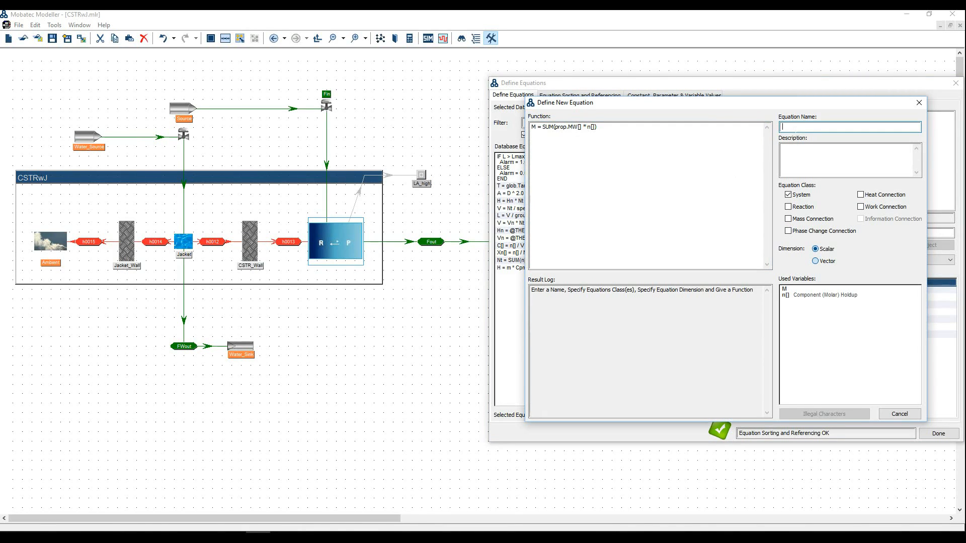
text(Liquid_Mass)
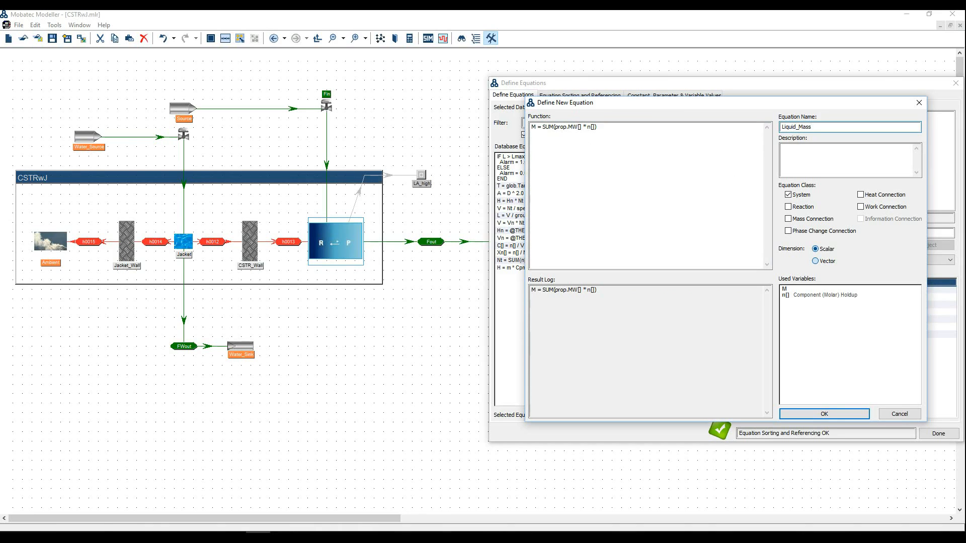
click(846, 413)
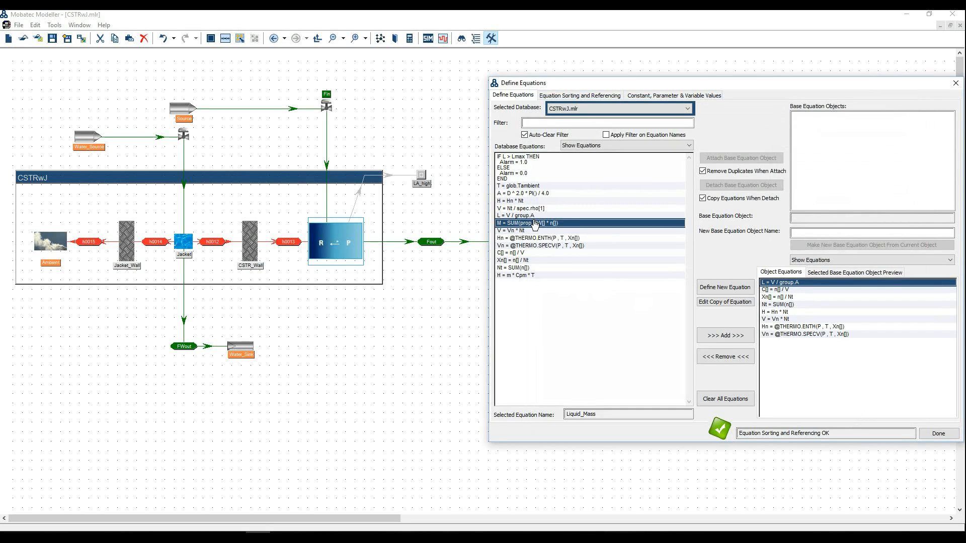
click(717, 339)
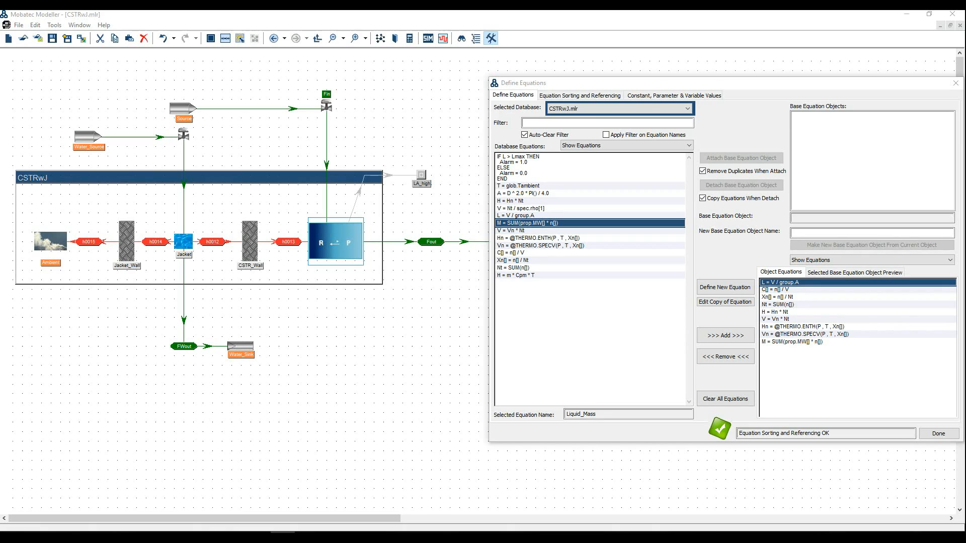
click(925, 436)
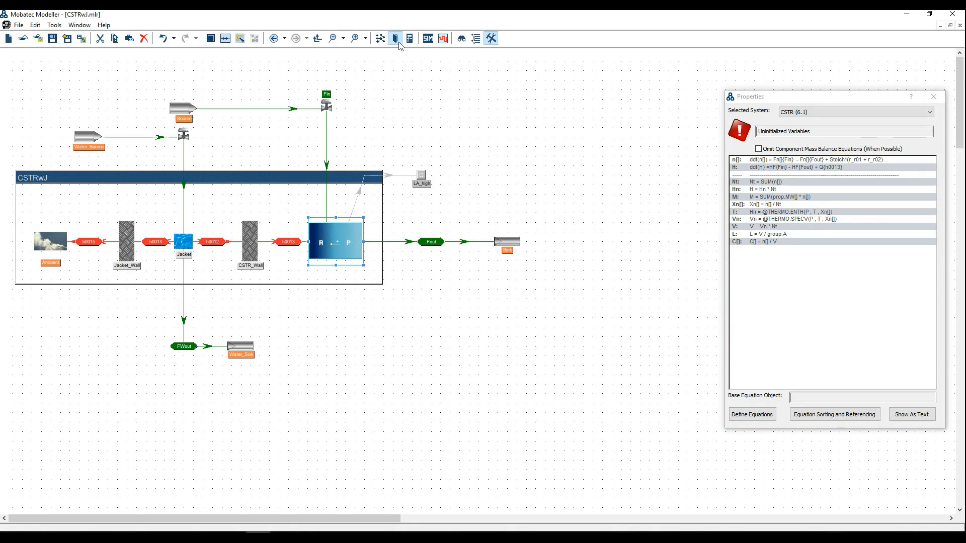
Edit variable M in the variables database: name it Liquid Mass, set its unit category to Mass and its lower bound to 0.
click(397, 41)
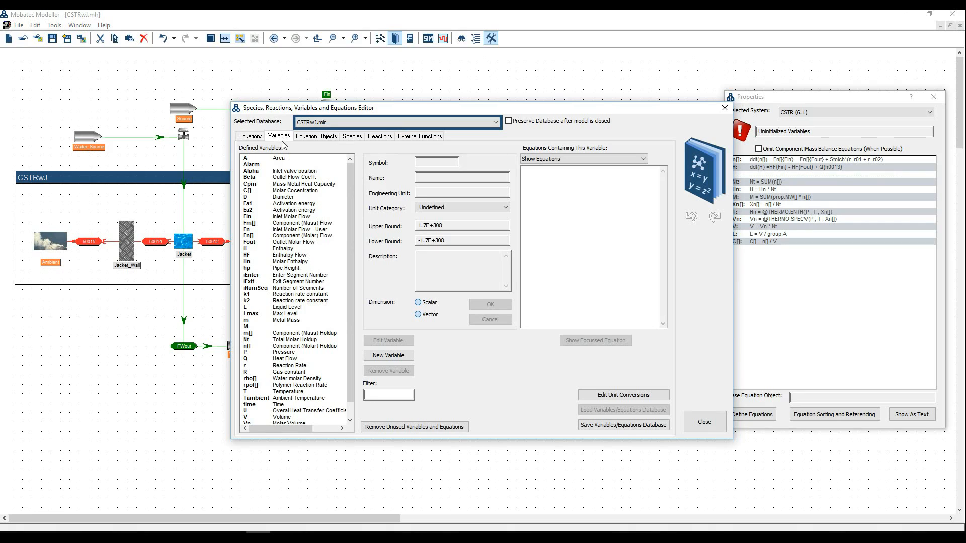
click(286, 327)
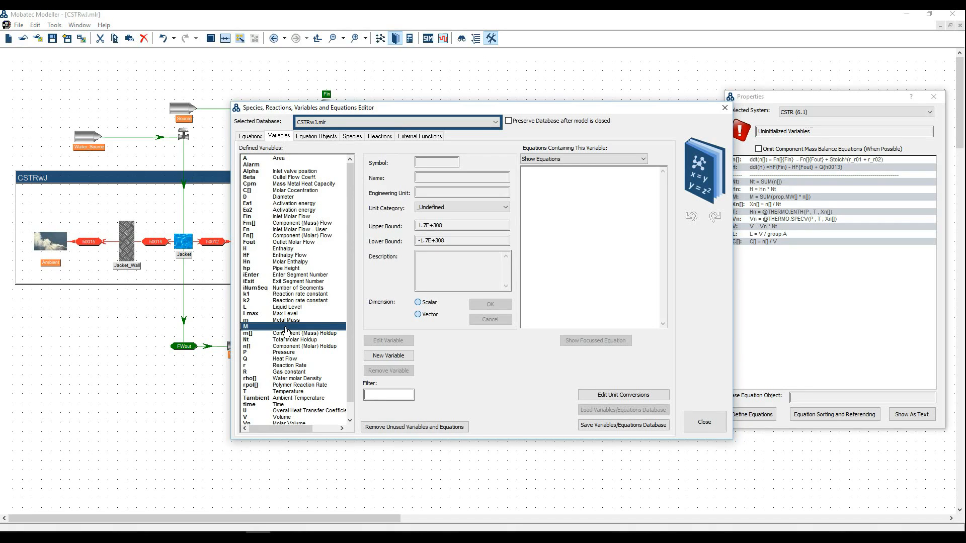
click(388, 346)
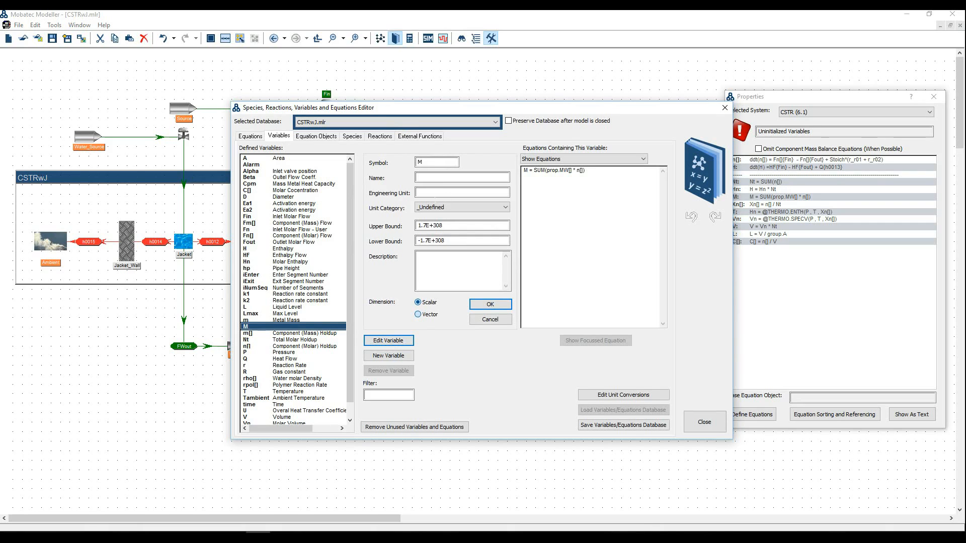
click(438, 211)
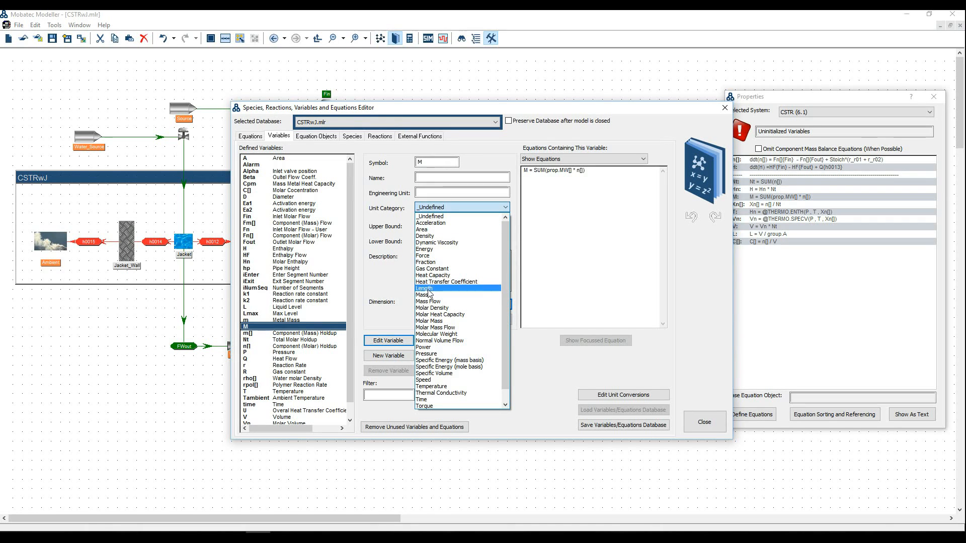
click(430, 295)
click(428, 180)
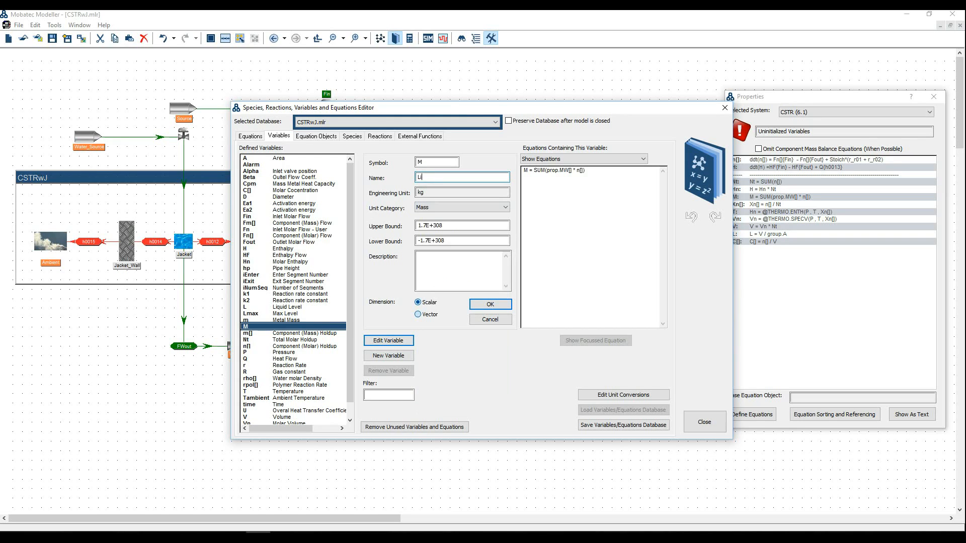
text(Liquid Mass)
drag(460, 241, 419, 240)
text(0)
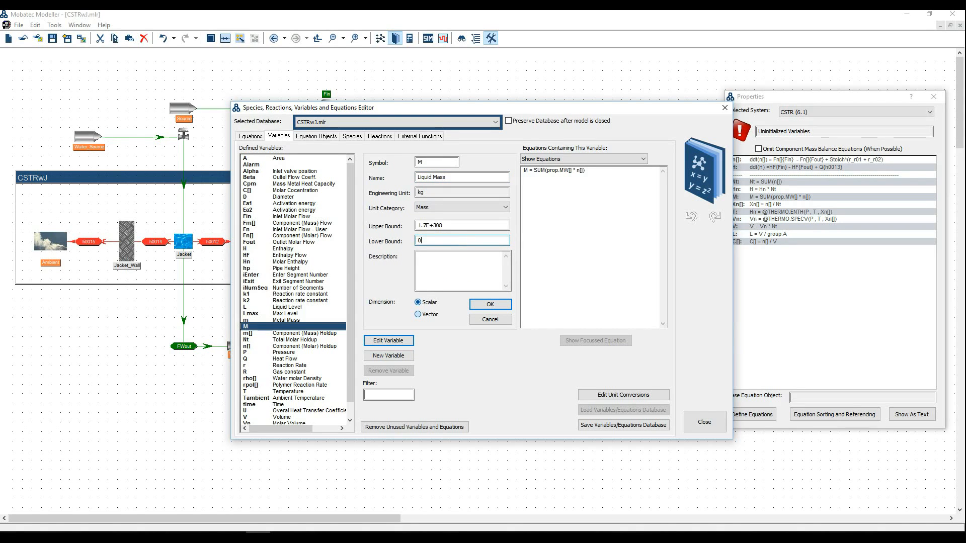
click(491, 305)
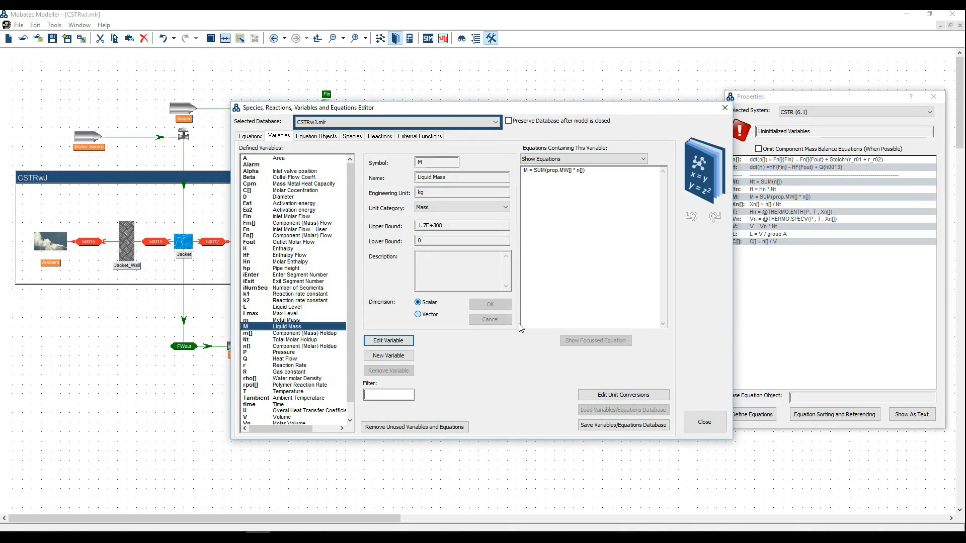
click(700, 424)
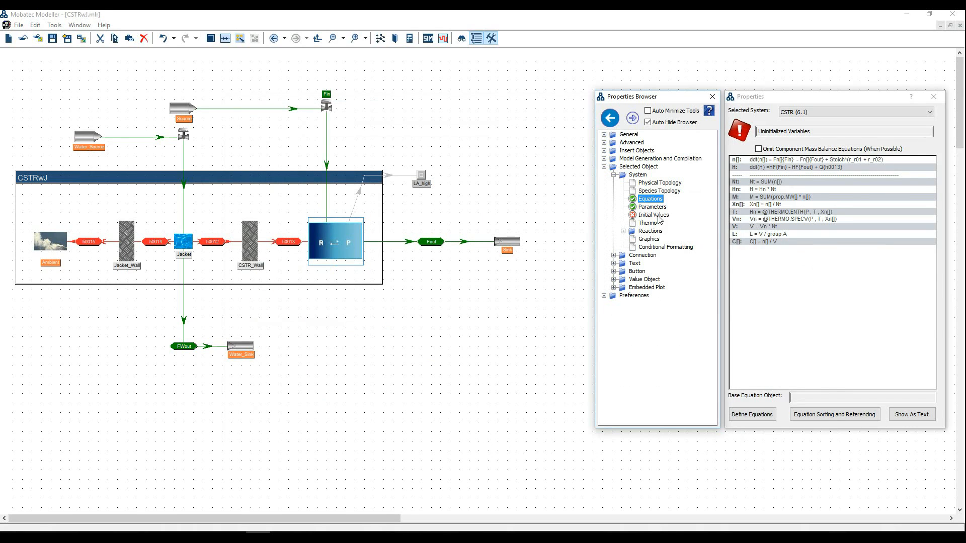
Calculate the initial values of the CSTR system and switch to Adobe Acrobat Reader for the exercise text.
click(655, 215)
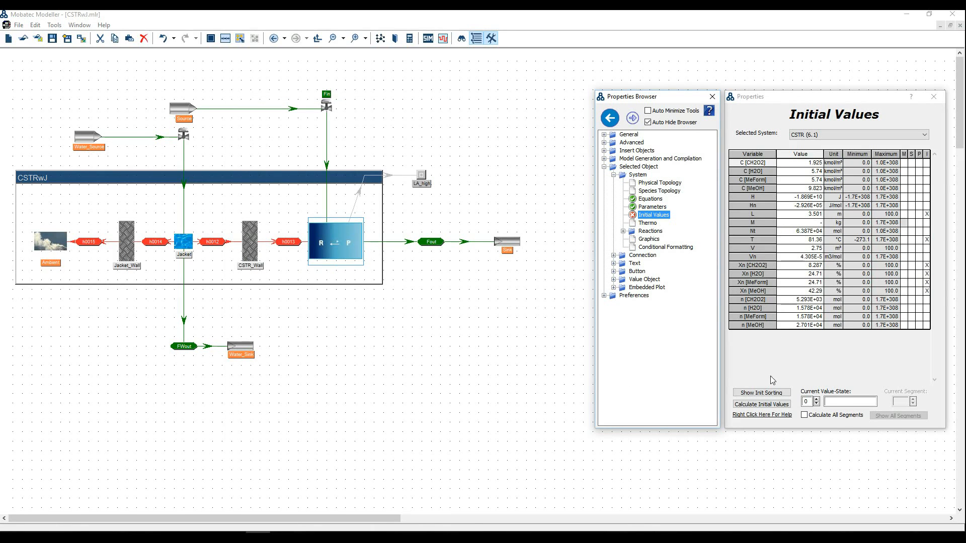
click(768, 406)
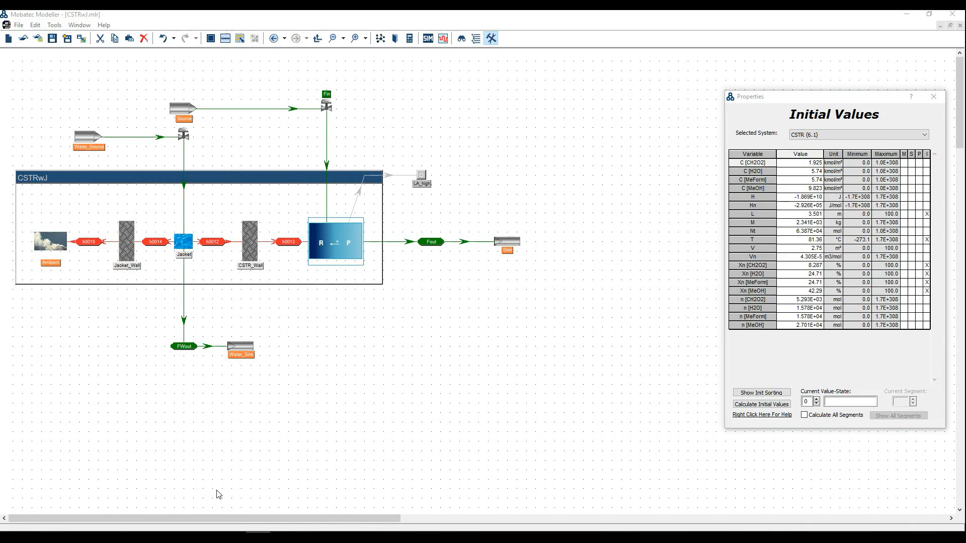
click(307, 537)
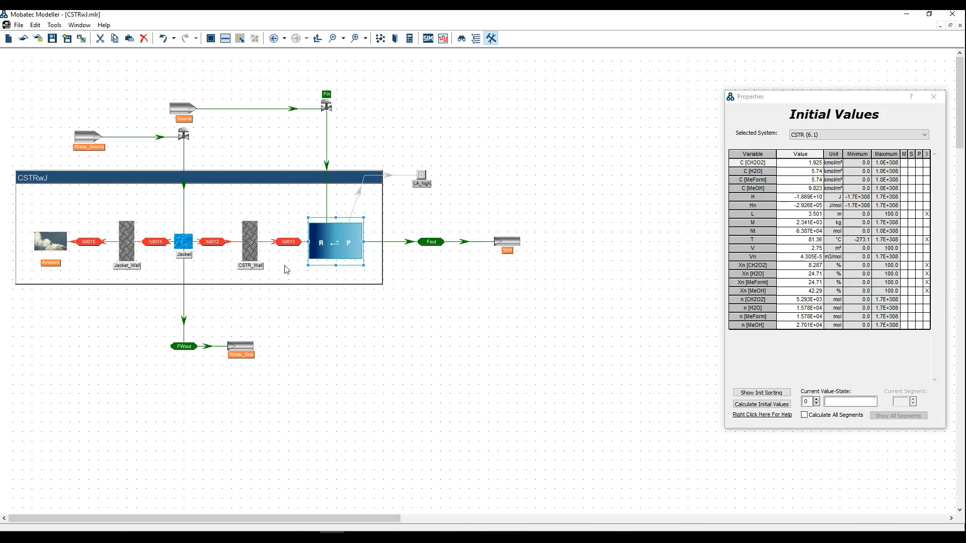
Go up to the top level of the model and open the conditional formatting of the water inlet connection FWin.
double_click(289, 181)
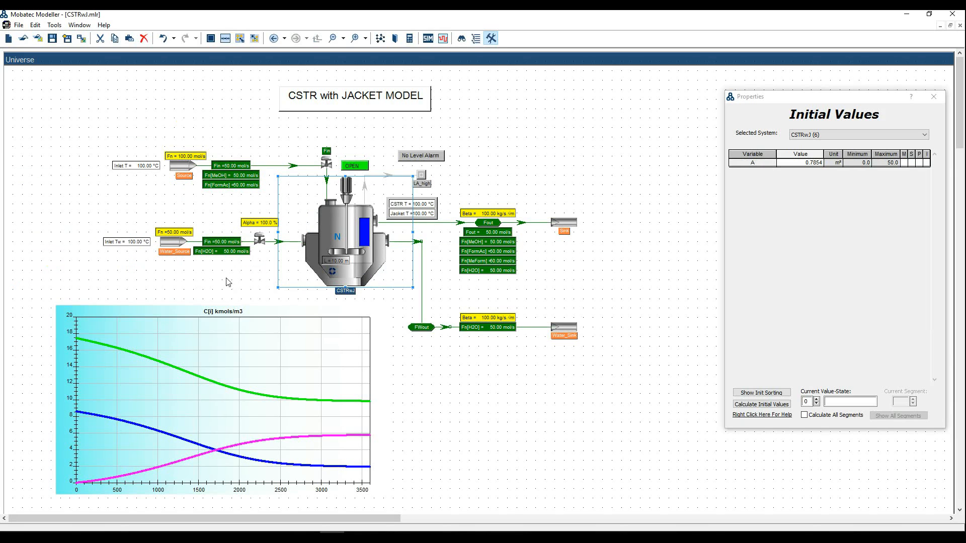
click(260, 245)
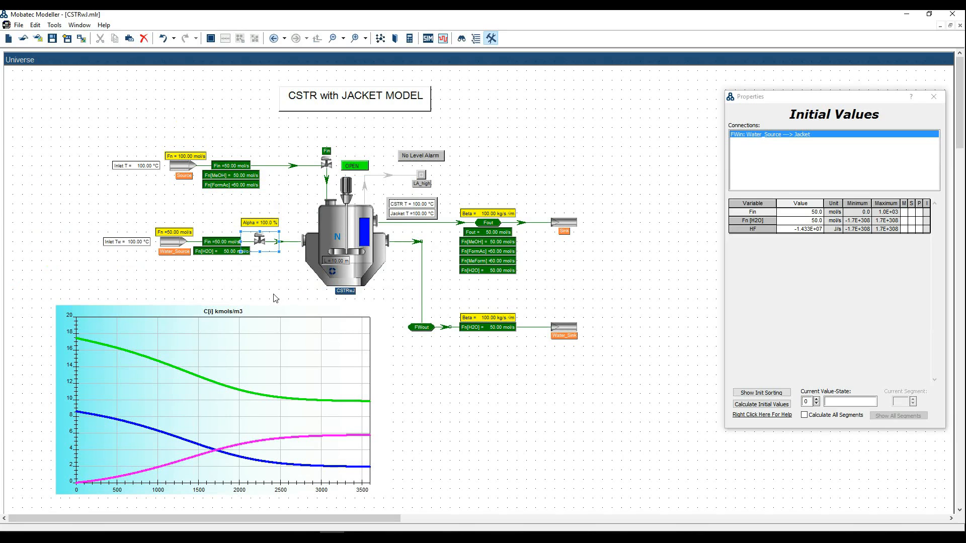
mouse_move(798, 304)
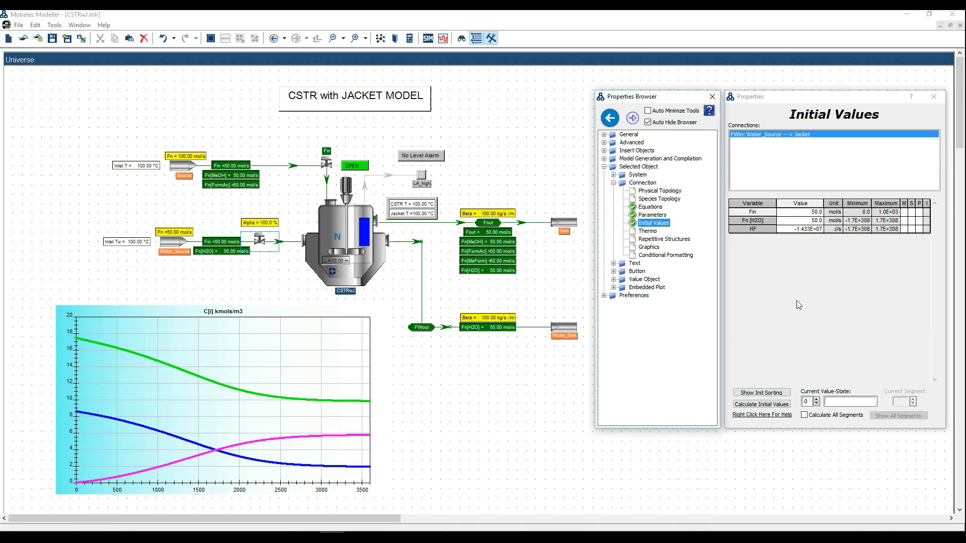
click(649, 256)
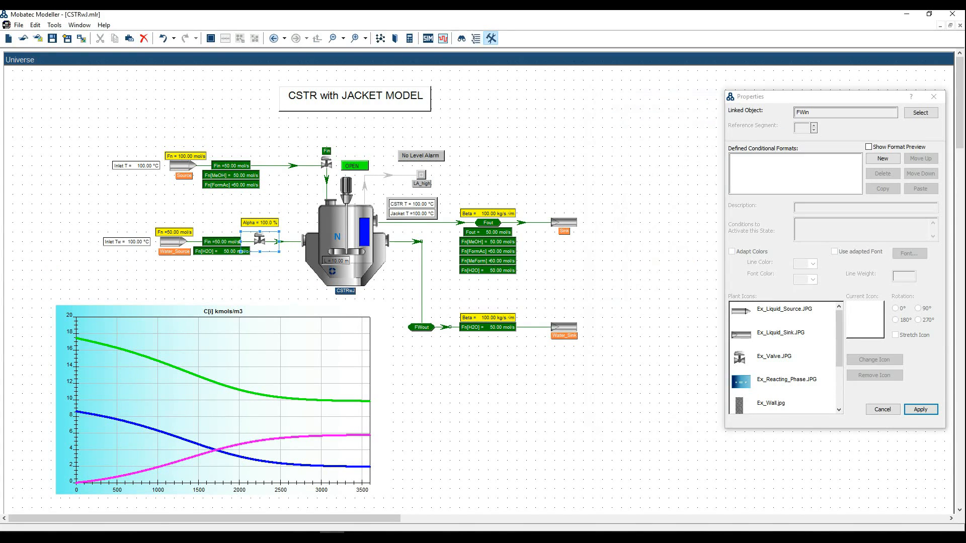
mouse_move(757, 238)
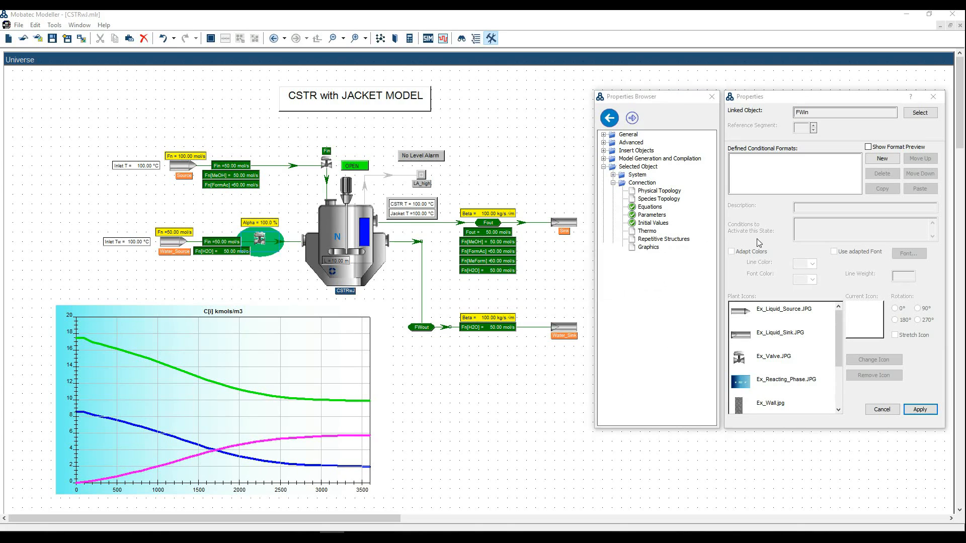
Add a conditional format named Liquid Flow to the FWin connection with condition {Fin}>0 and a blue line color, and apply it.
click(882, 160)
drag(858, 207, 778, 200)
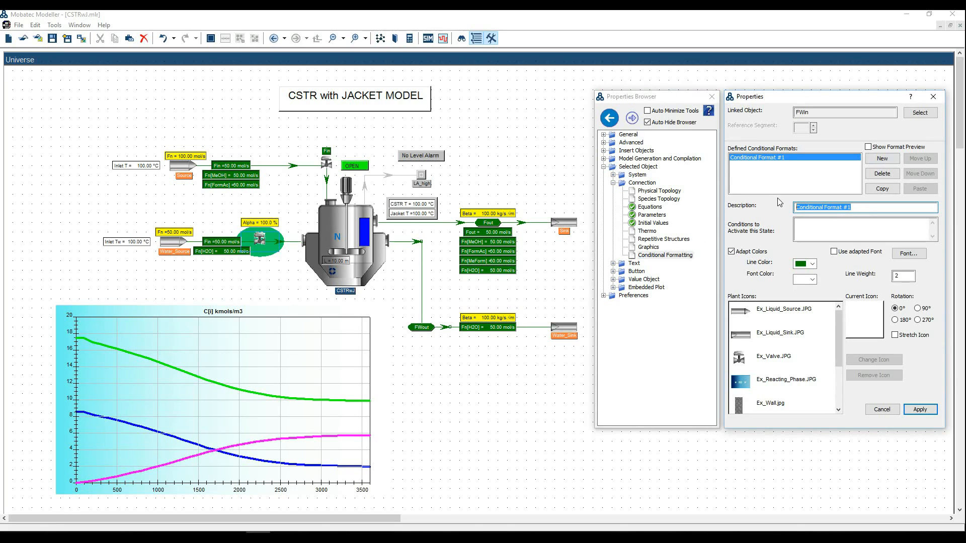
text(Liquid Flow)
click(802, 227)
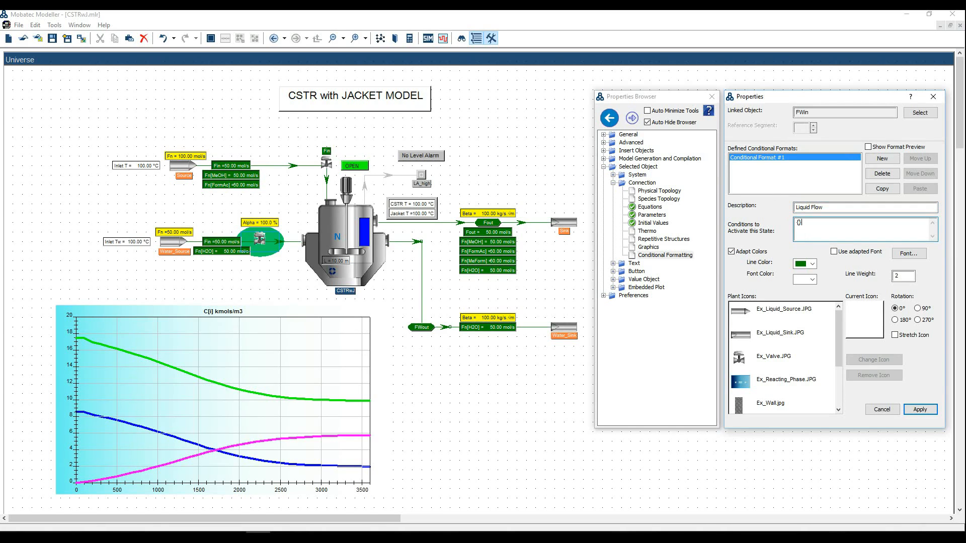
text({Fin}>0)
click(812, 264)
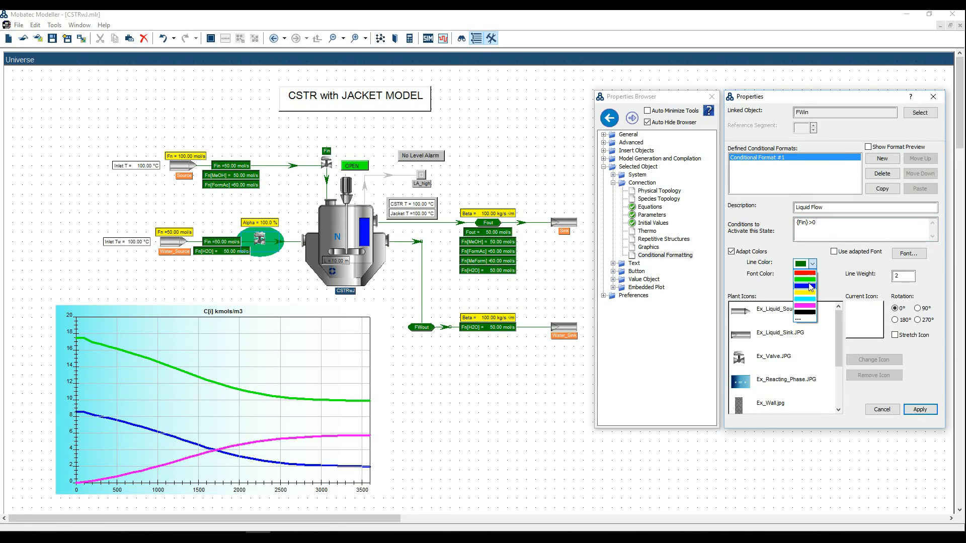
click(811, 286)
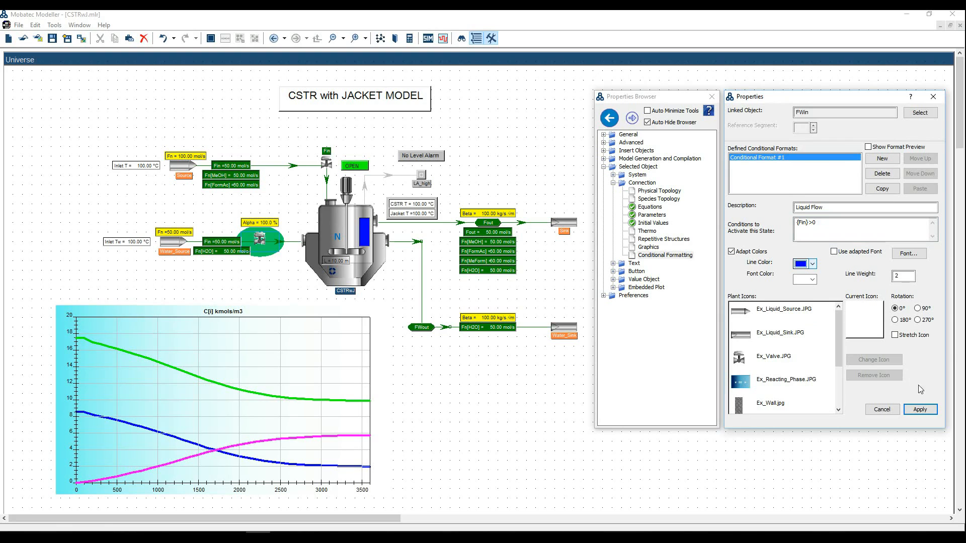
click(927, 409)
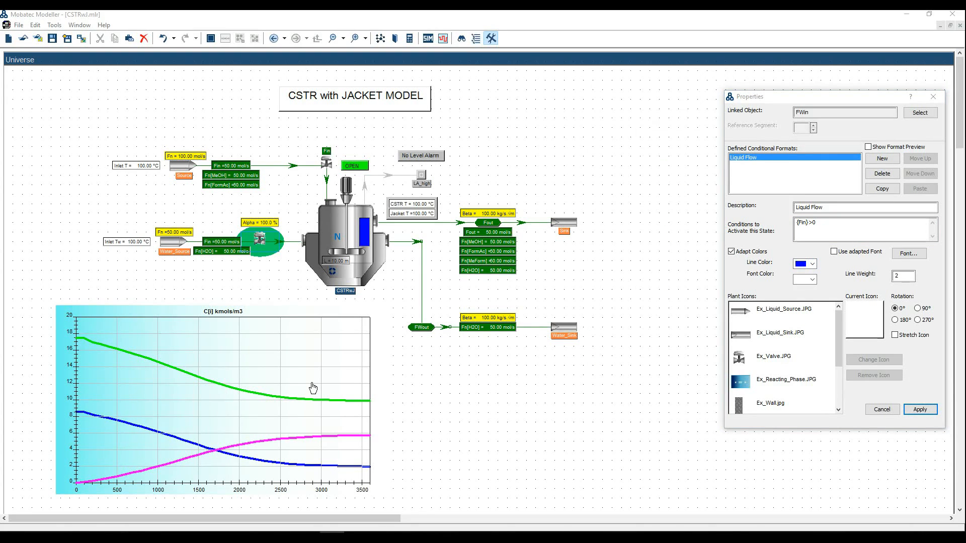
Add a conditional format named Liquid Flow to the FWout connection with condition {Fout} > 0.00001 and a blue line color, and apply it.
click(425, 342)
click(422, 327)
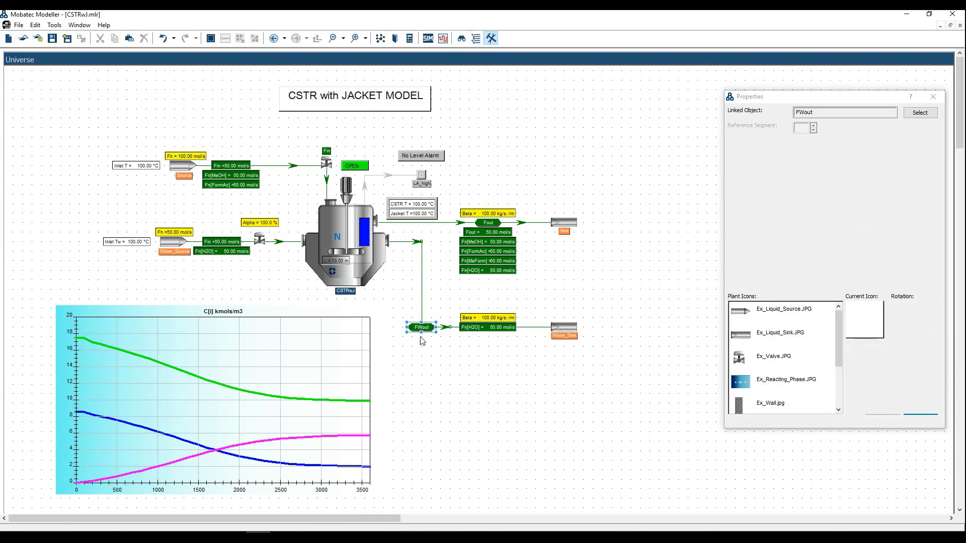
click(884, 158)
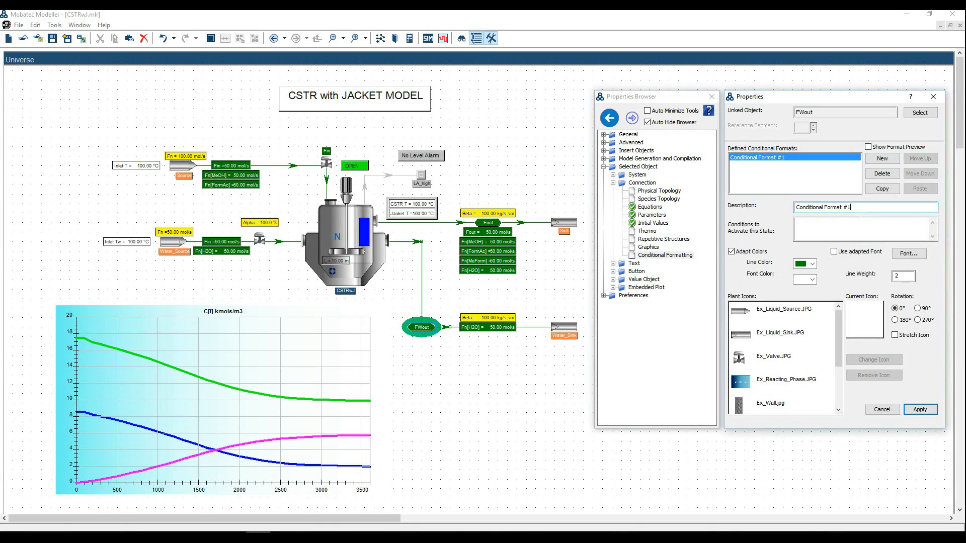
text(Liqy)
text(uid Flow)
key(Tab)
text({})
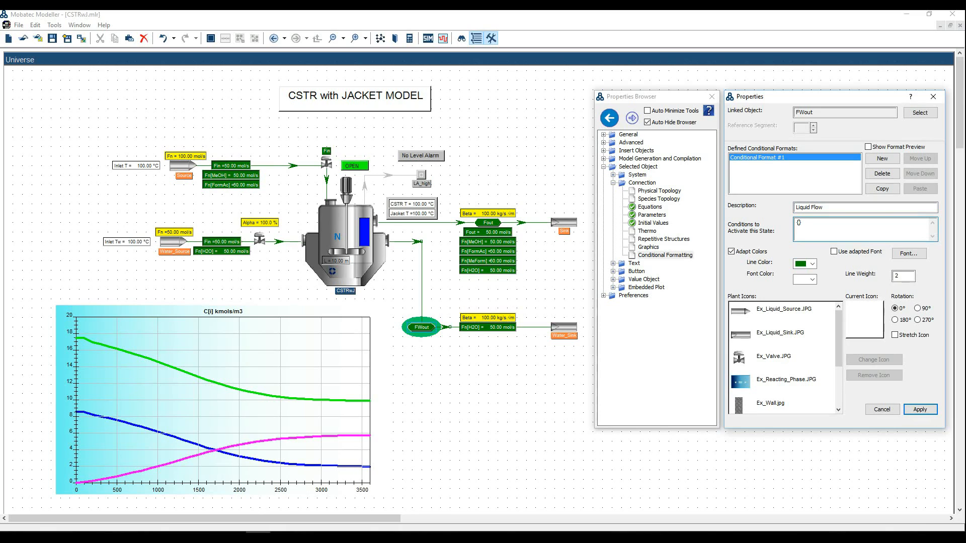
text(Fout)
text( > 0.00001)
click(812, 263)
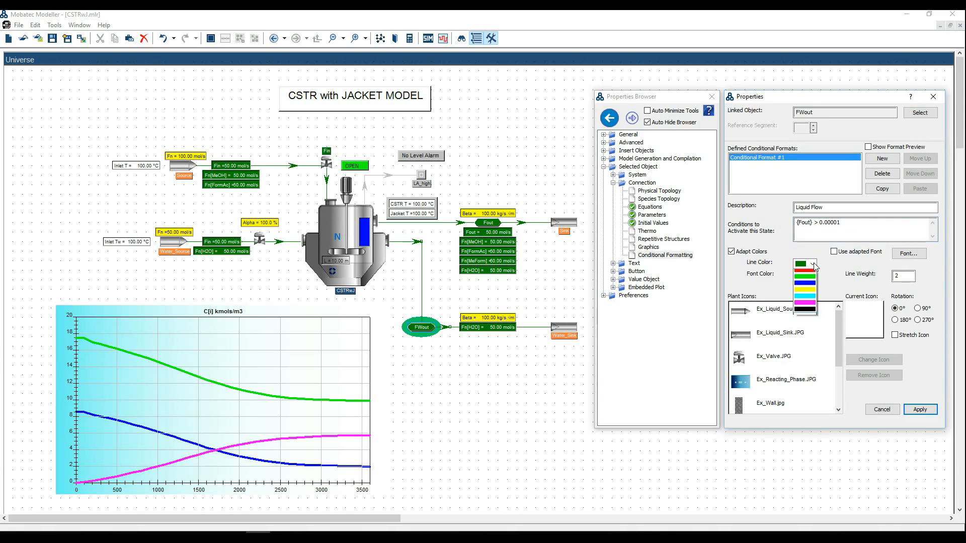
click(812, 288)
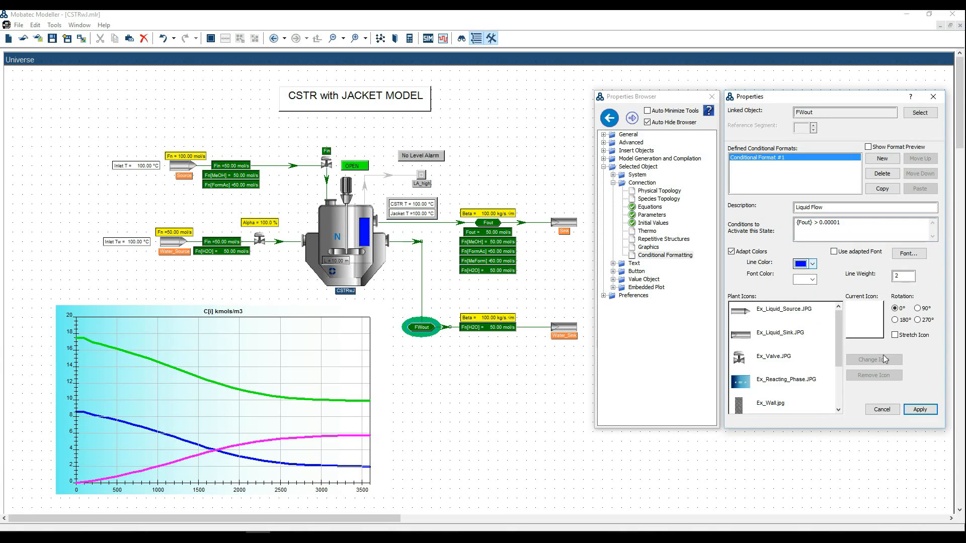
click(926, 411)
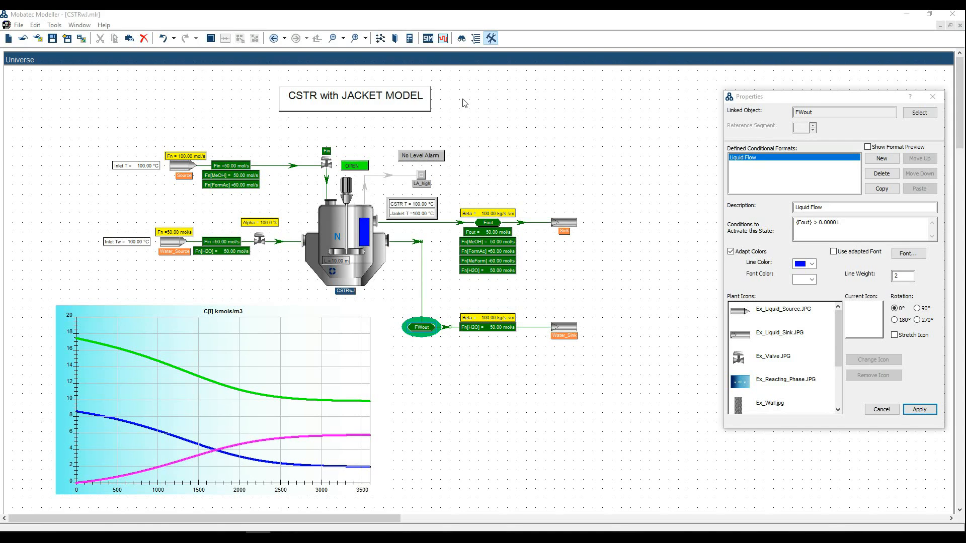
Open the model in simulation mode and start the calculations with a step size of 100.
click(428, 39)
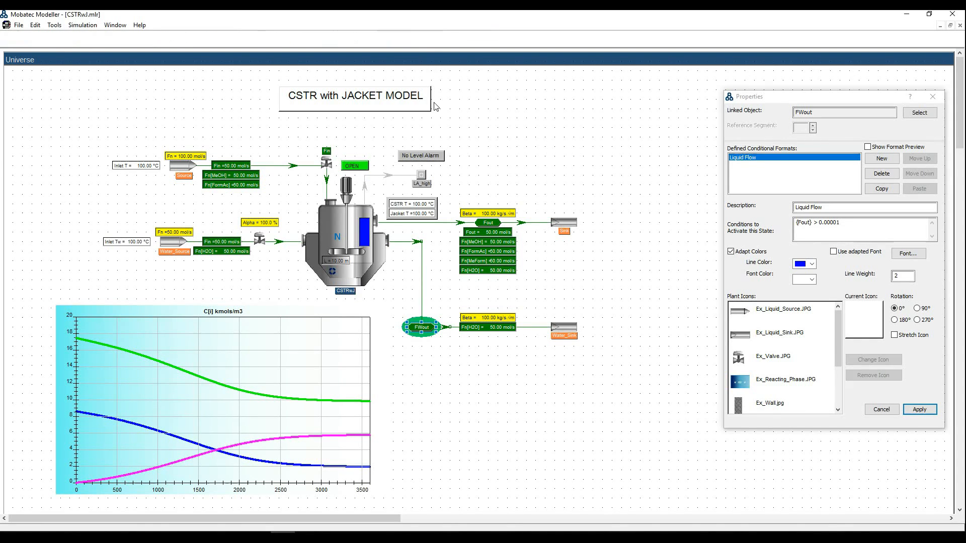
click(453, 370)
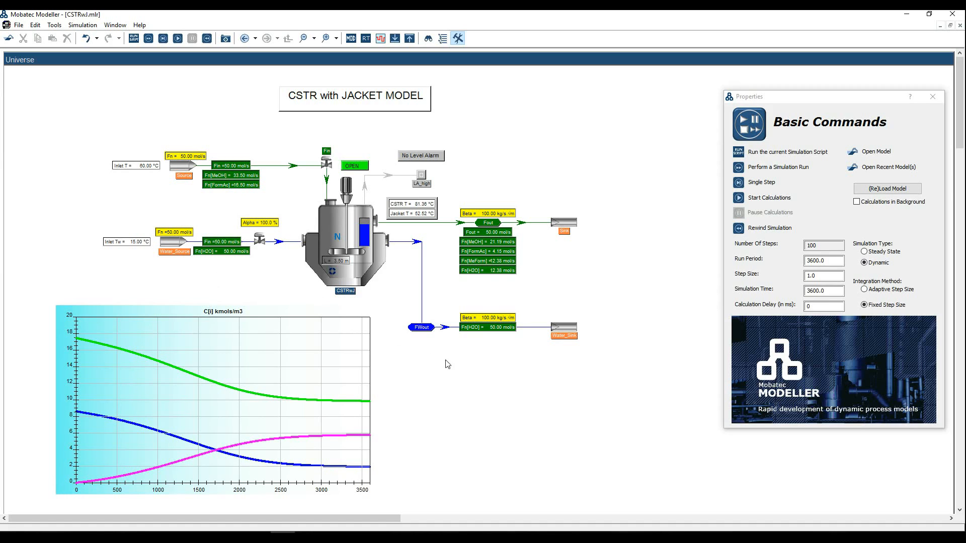
mouse_move(757, 300)
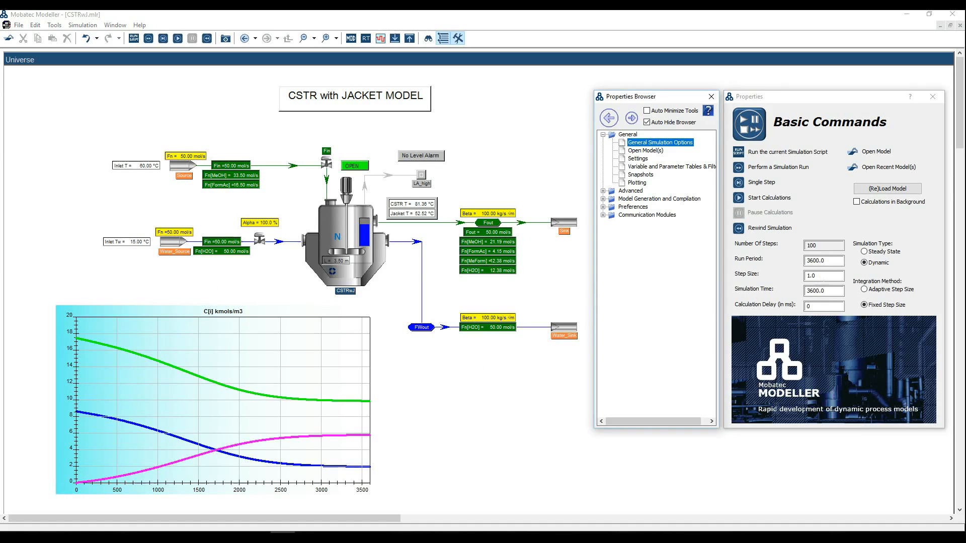
drag(824, 277, 806, 278)
text(100)
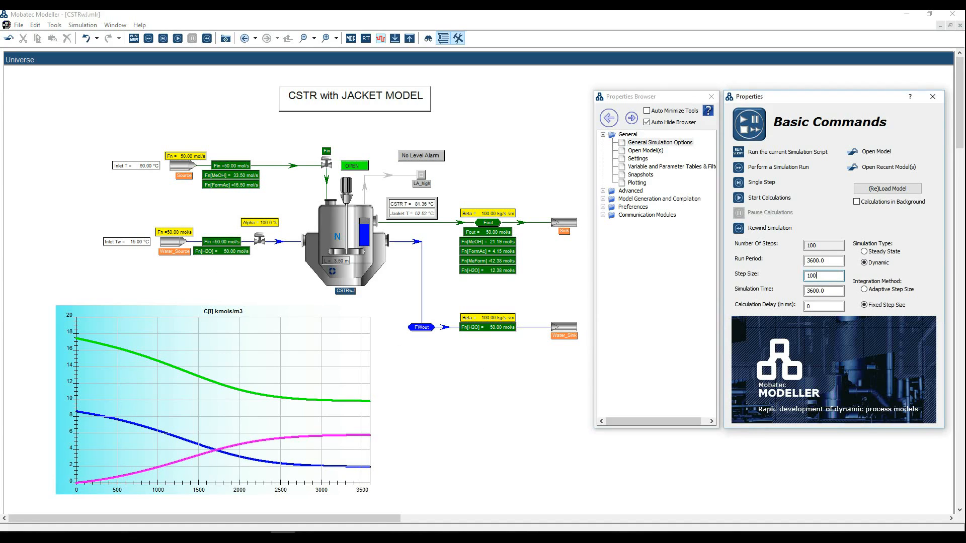
click(178, 38)
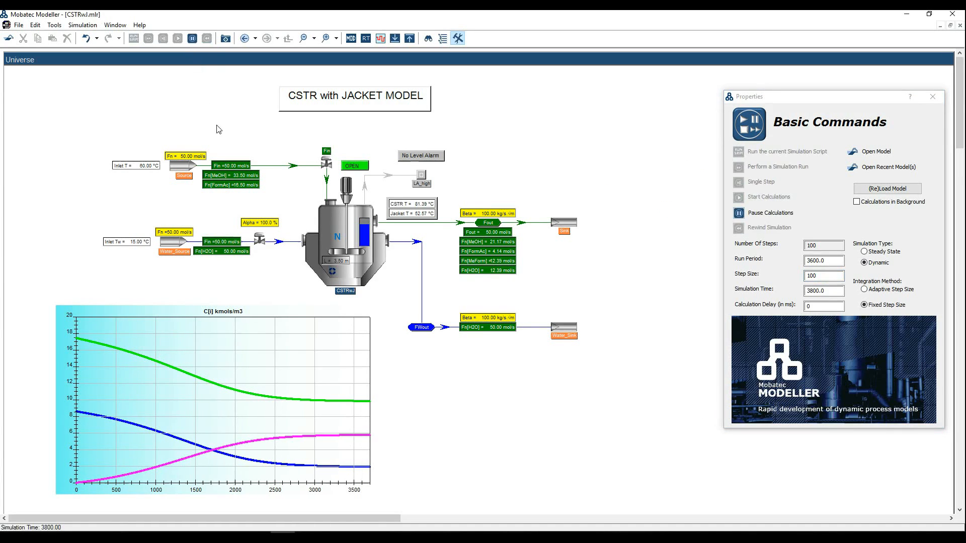
Set the water inlet valve's Alpha to 0 % while the simulation runs, and pause the calculations.
double_click(270, 228)
text(50)
key(Return)
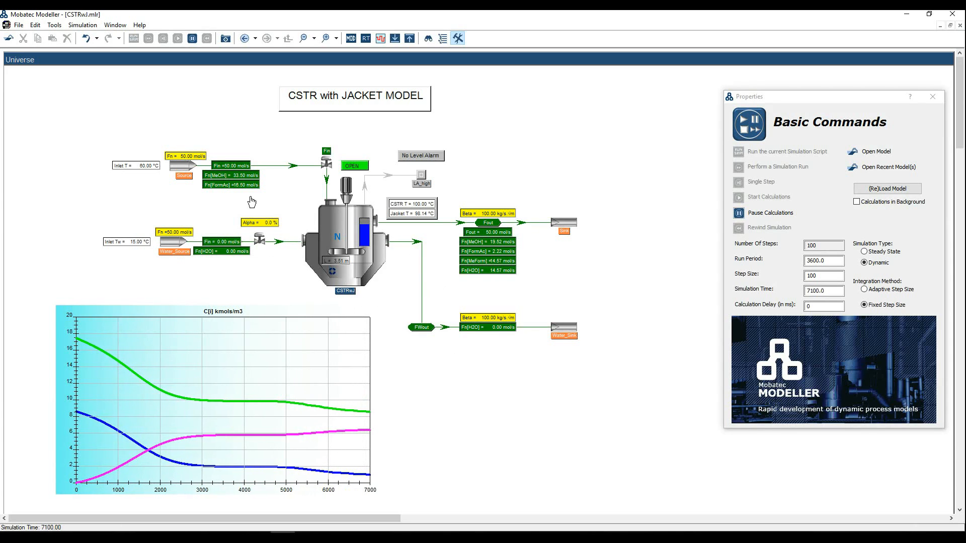
click(193, 40)
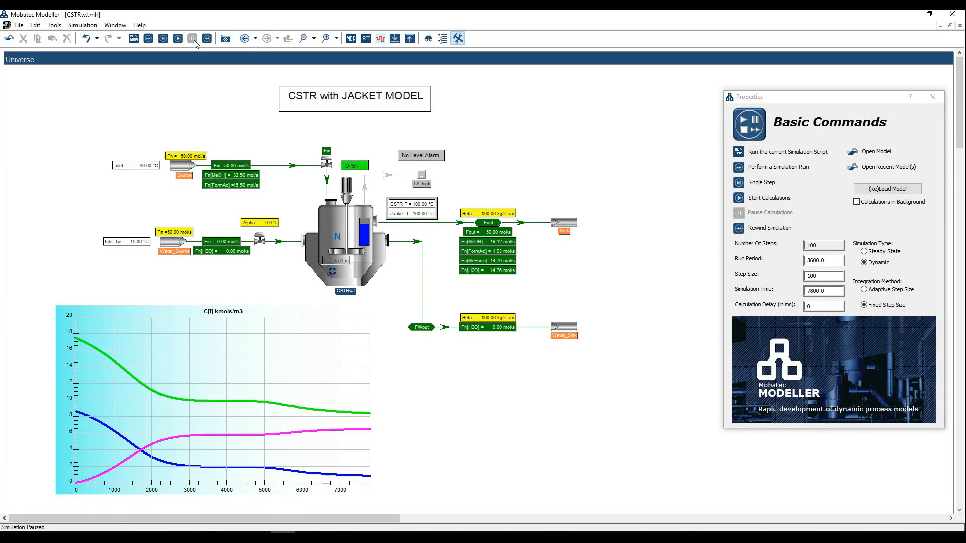